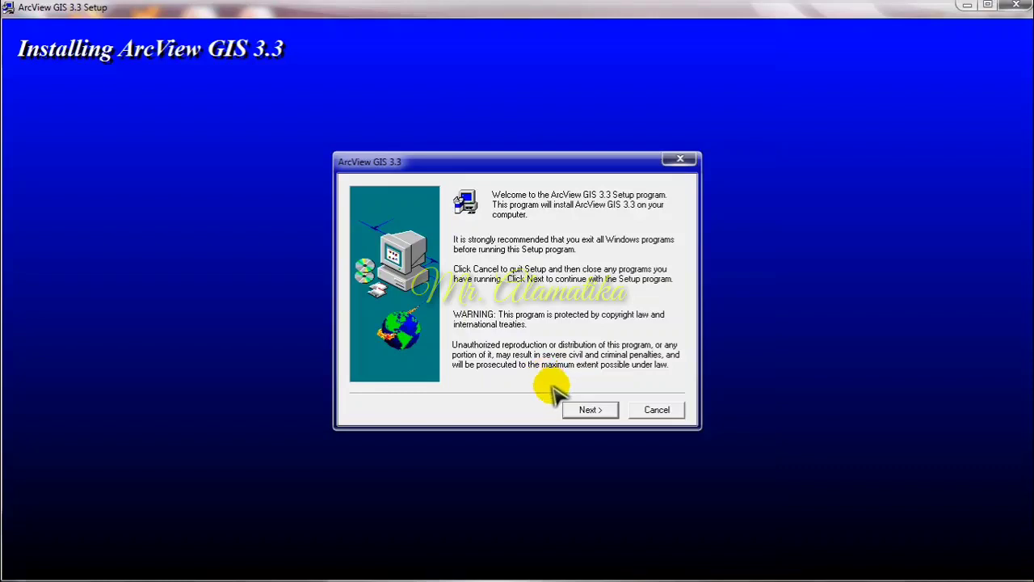
Step: Proceed past the setup welcome page and accept the ArcView GIS 3.3 license agreement after viewing it to the end
left_click(590, 411)
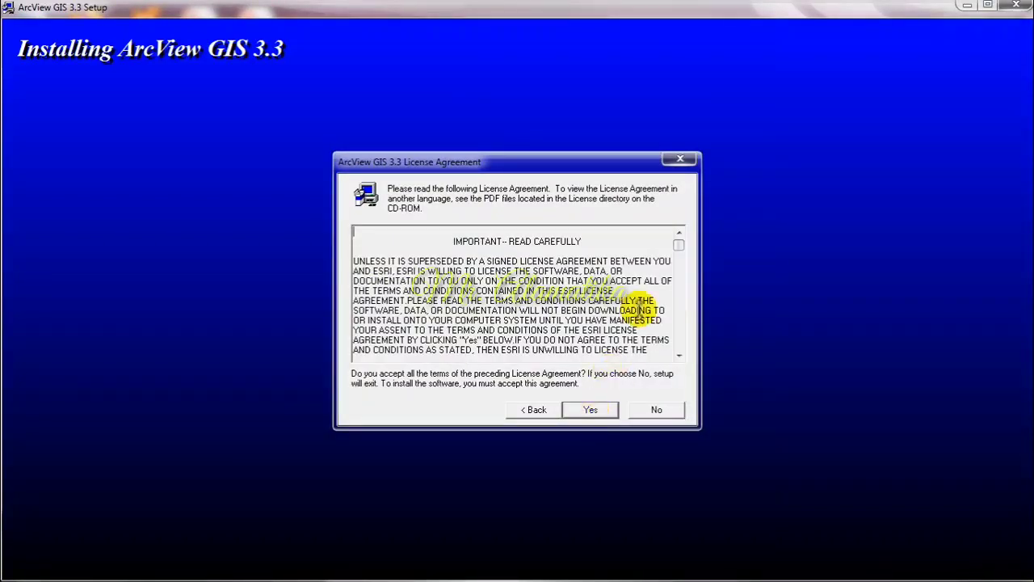
left_click_drag(677, 247, 680, 349)
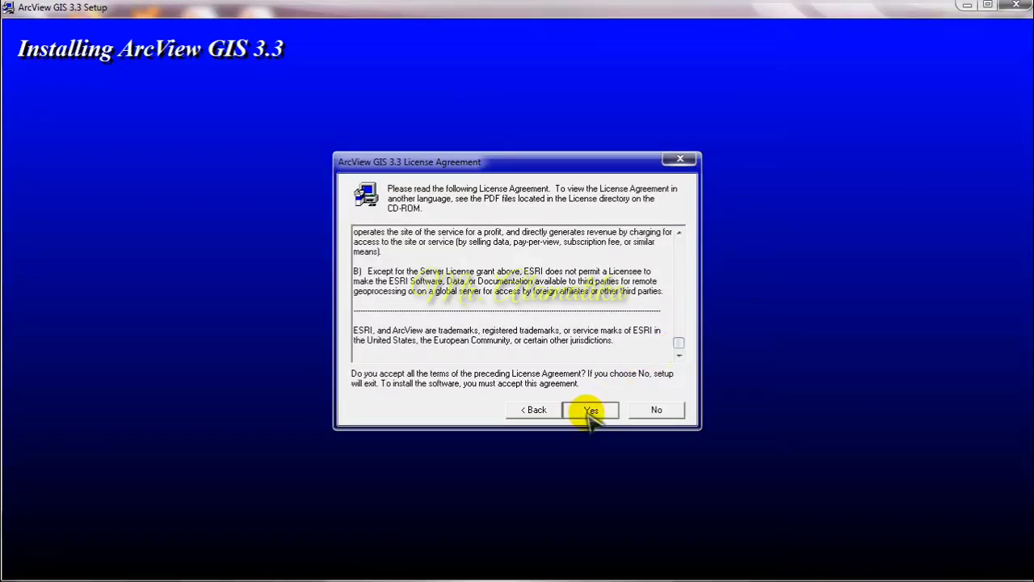
left_click(590, 411)
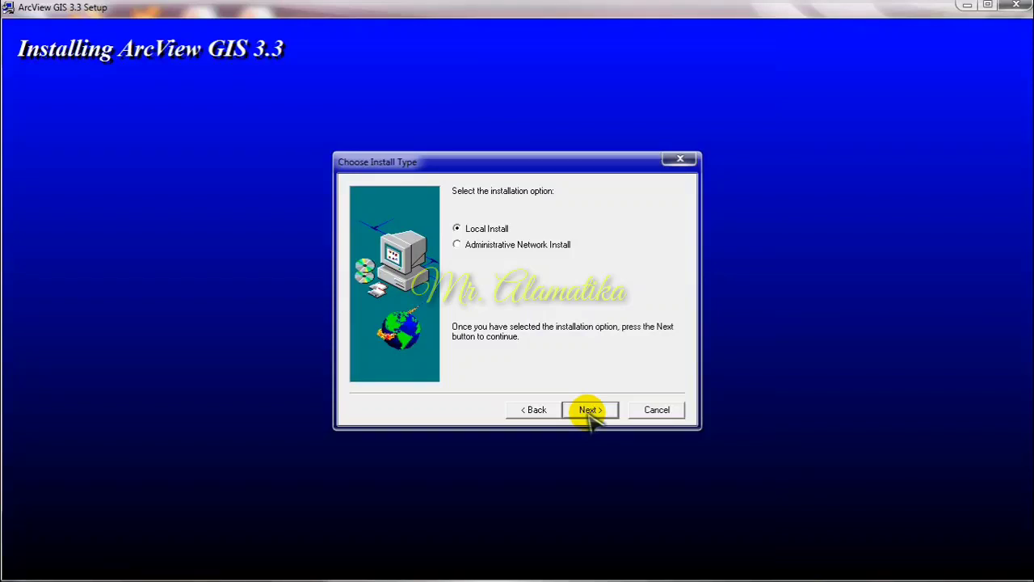
Step: Install ArcView GIS 3.3 as a Typical Local Install in C:\ESRI\, using the program folder ESRI\ArcView GIS 3.3
left_click(590, 410)
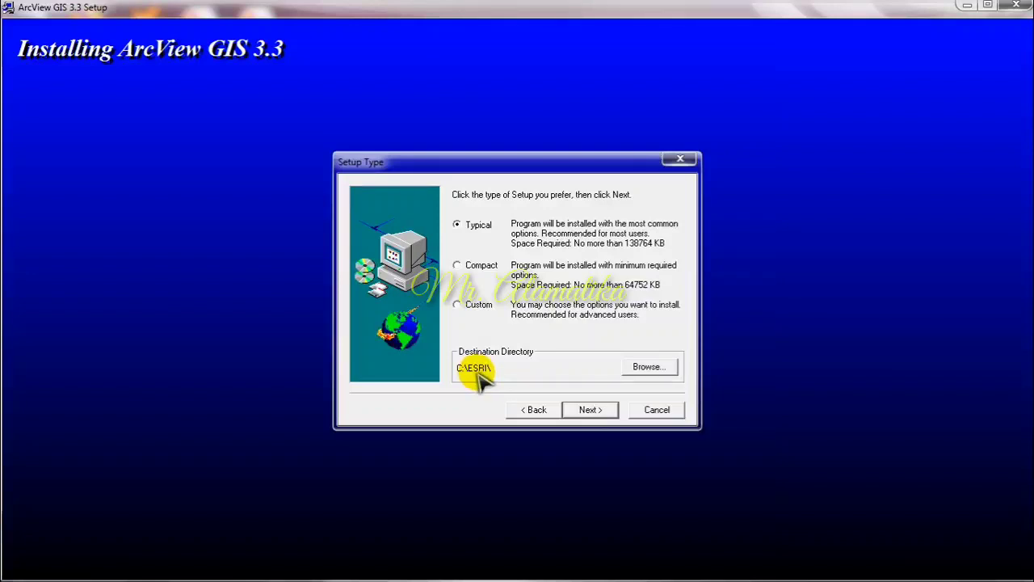
left_click(592, 409)
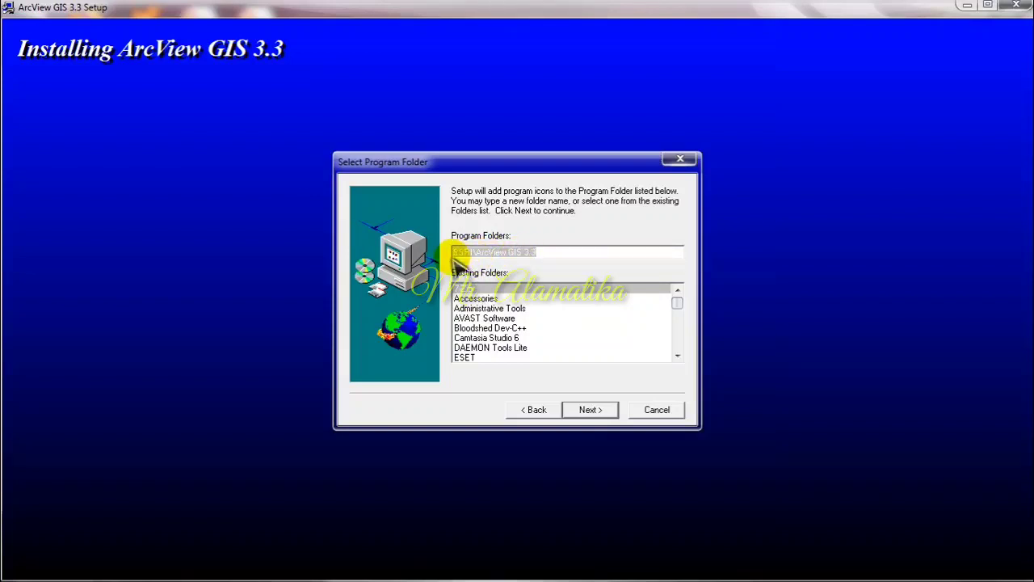
left_click(596, 412)
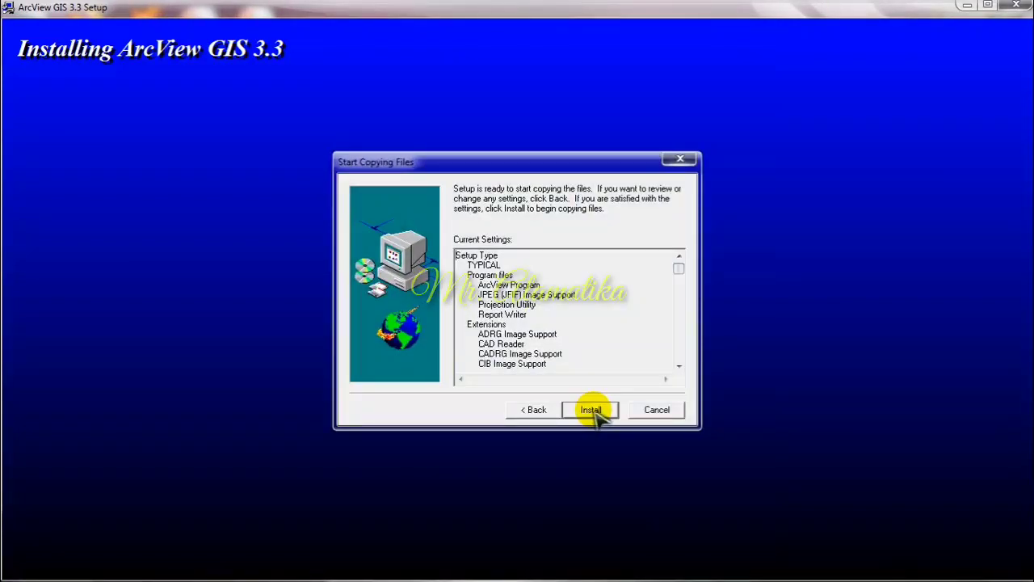
left_click(596, 412)
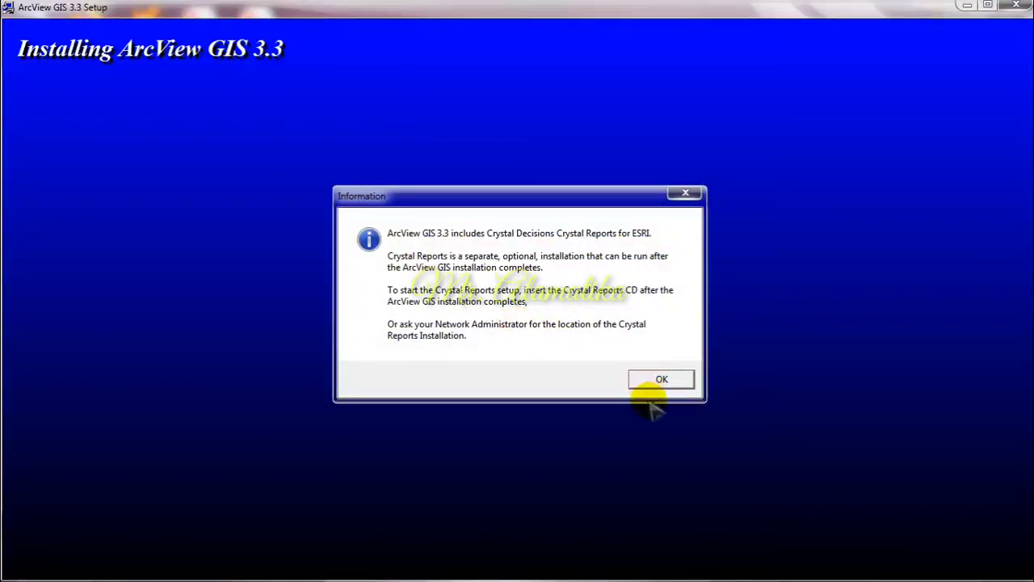
Step: Finish the setup with the computer restart postponed, and close the installer folder to return to a refreshed desktop
left_click(657, 381)
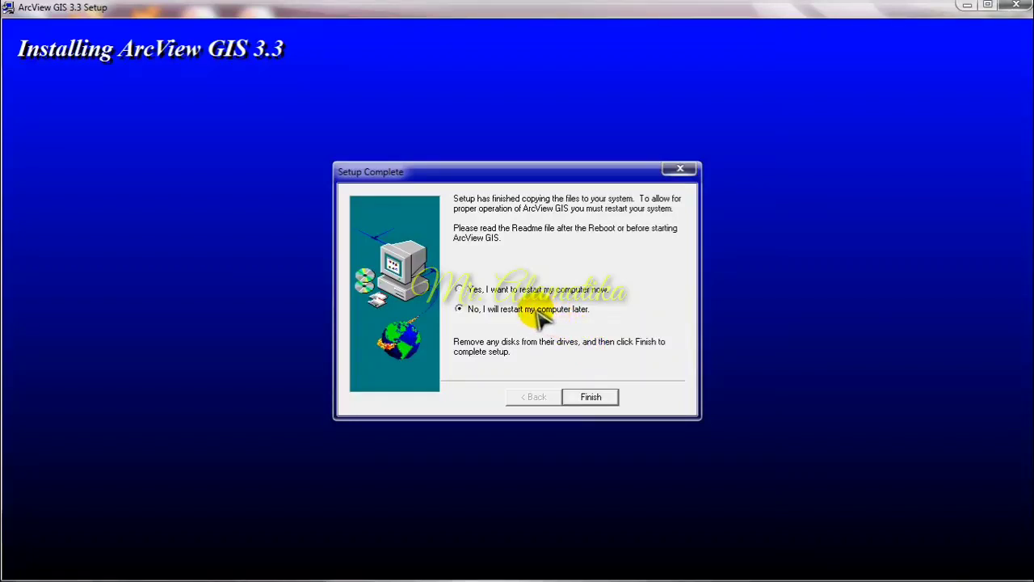
left_click(590, 396)
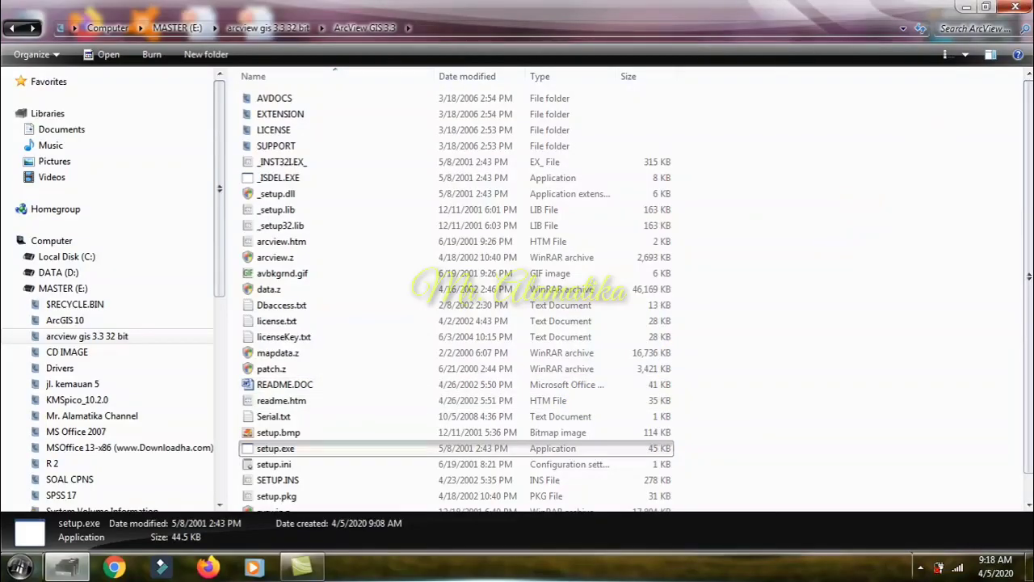
left_click(1015, 7)
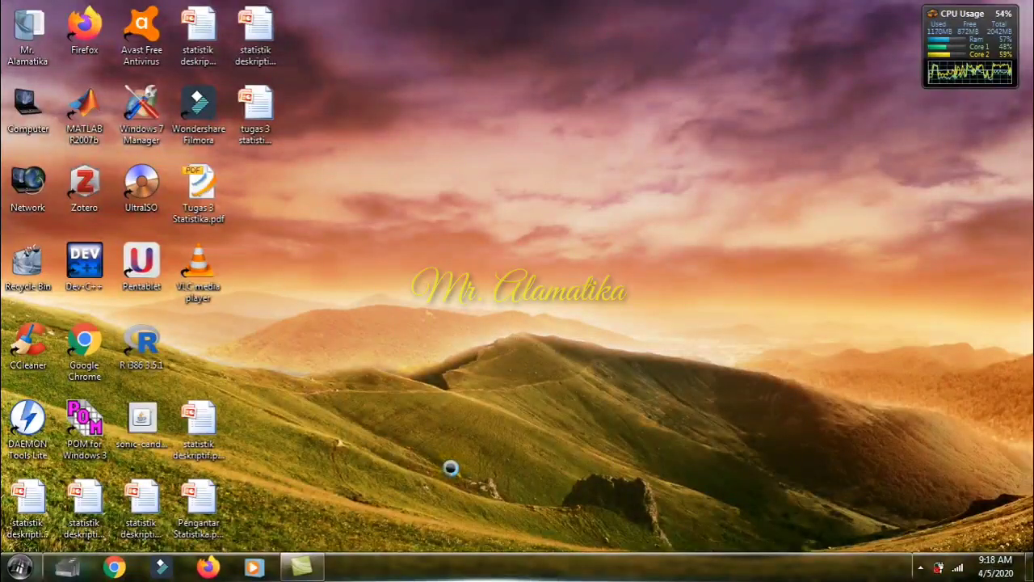
right_click(397, 142)
left_click(418, 186)
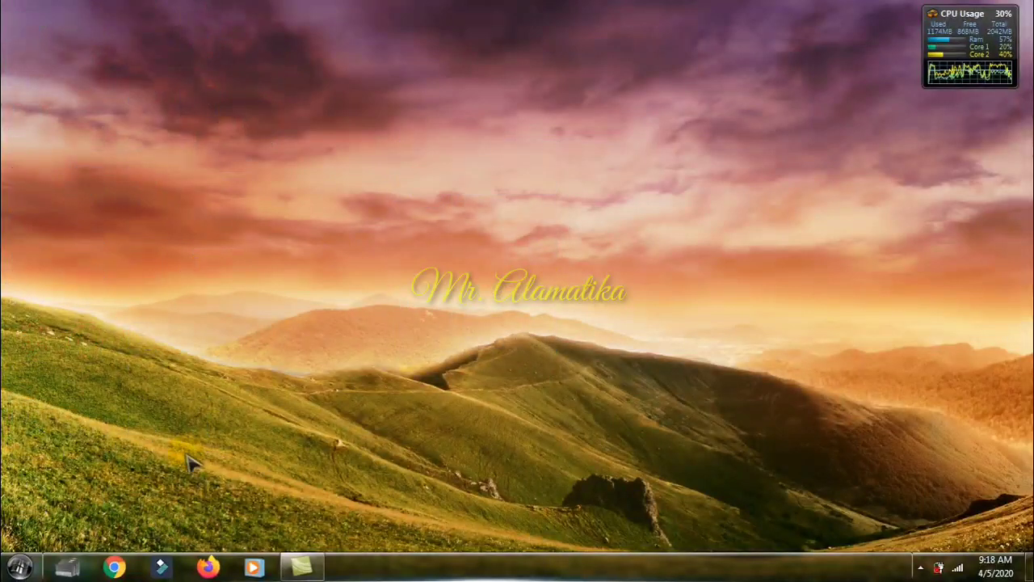
Step: Create a desktop shortcut for ArcView GIS 3.3 from the ESRI program group
left_click(20, 564)
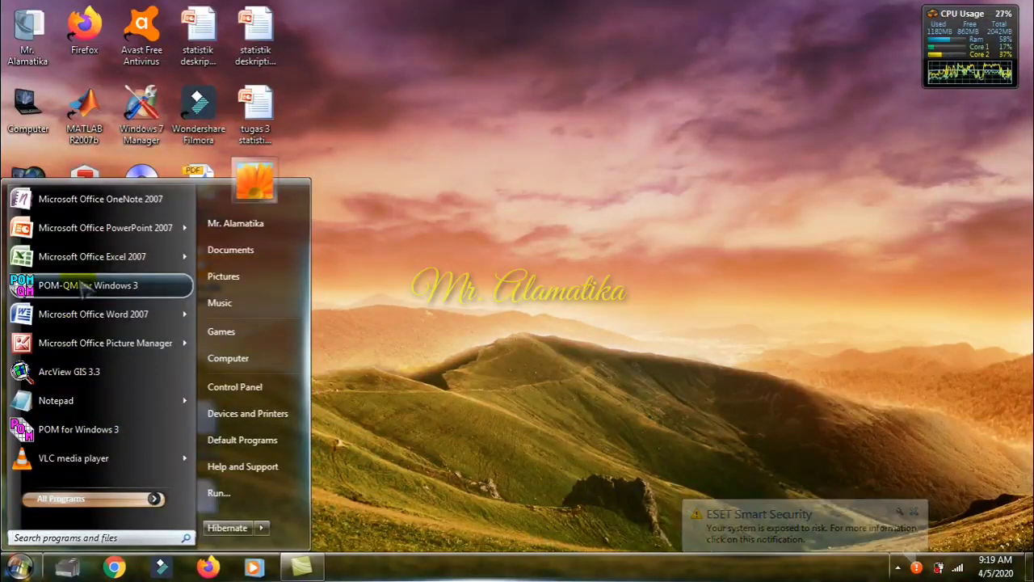
left_click(111, 499)
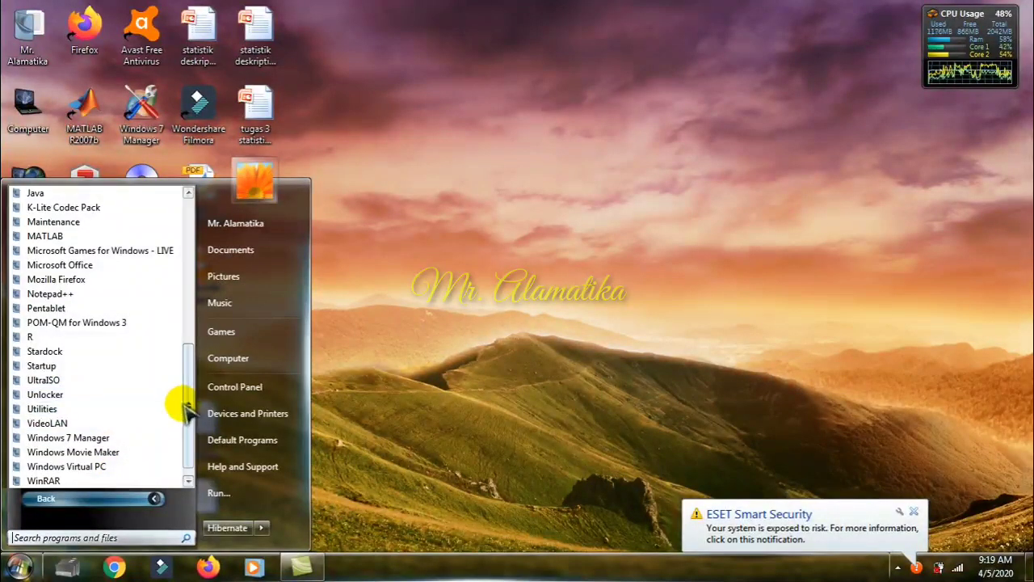
left_click_drag(188, 408, 185, 335)
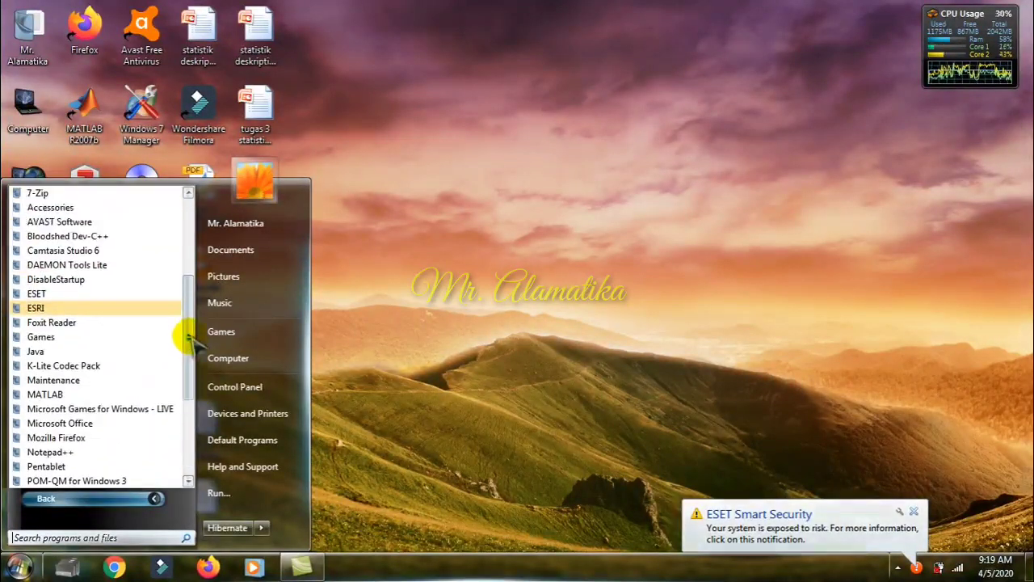
left_click(109, 309)
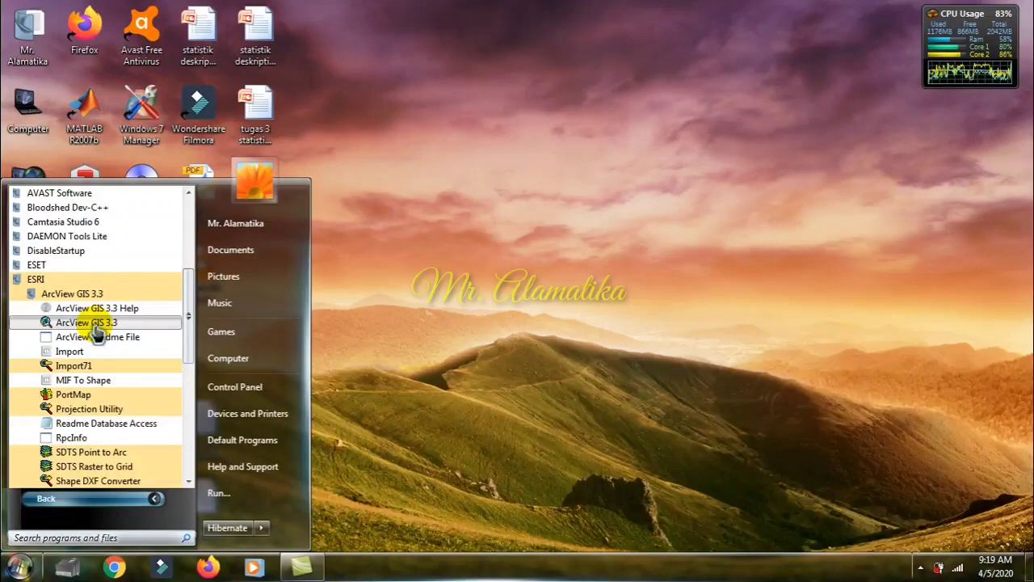
right_click(95, 327)
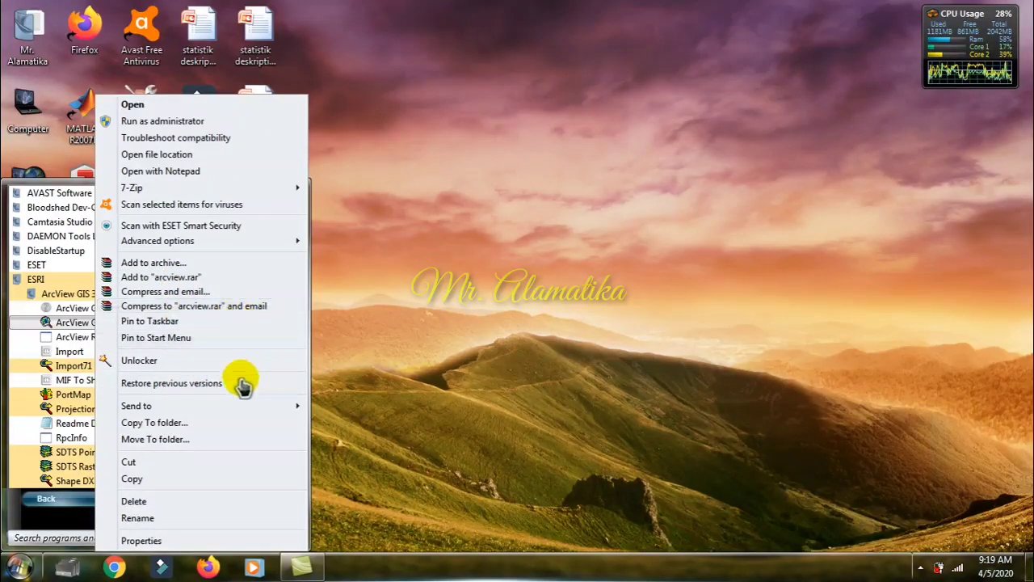
mouse_move(236, 412)
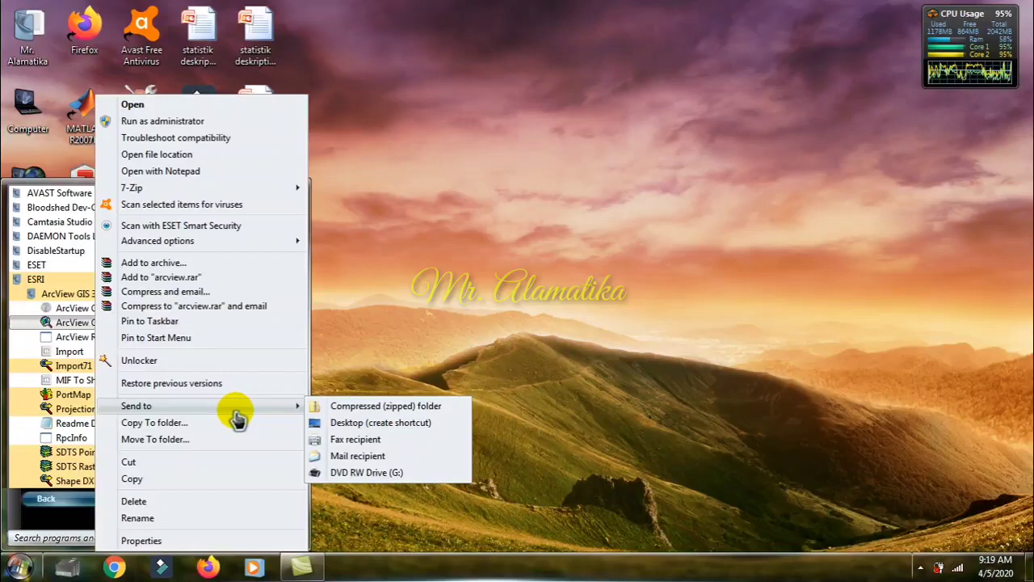
left_click(359, 425)
left_click(416, 288)
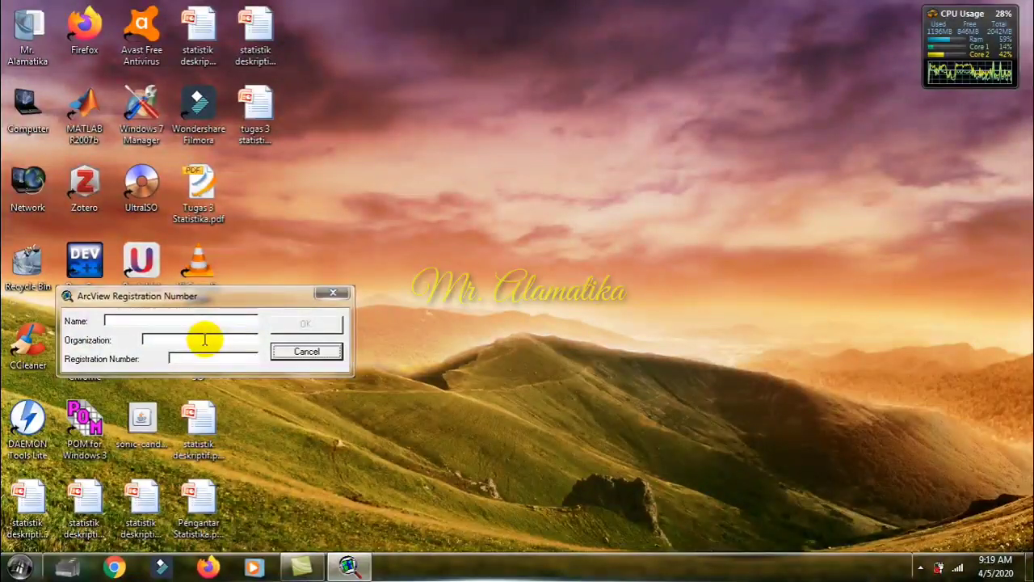
Step: Fill in the registrant's full name and the organization Stmik Dipanegara Makassar in the ArcView registration form
left_click_drag(233, 297, 529, 216)
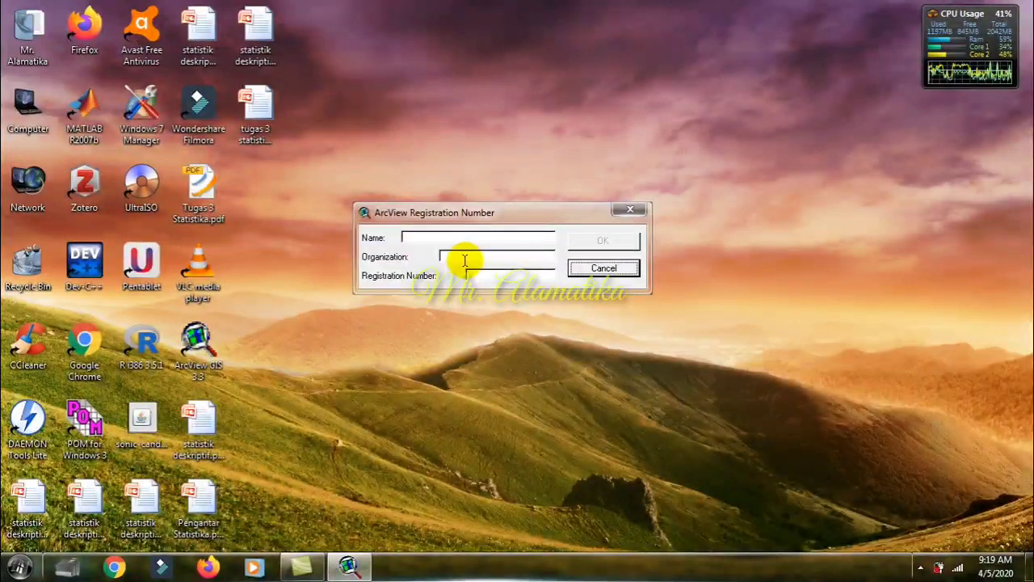
left_click(453, 237)
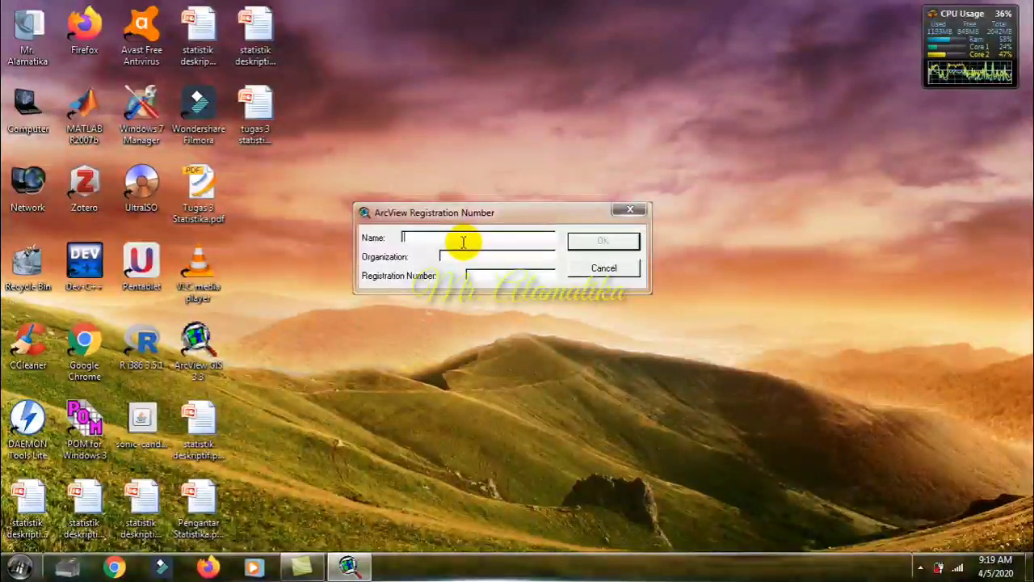
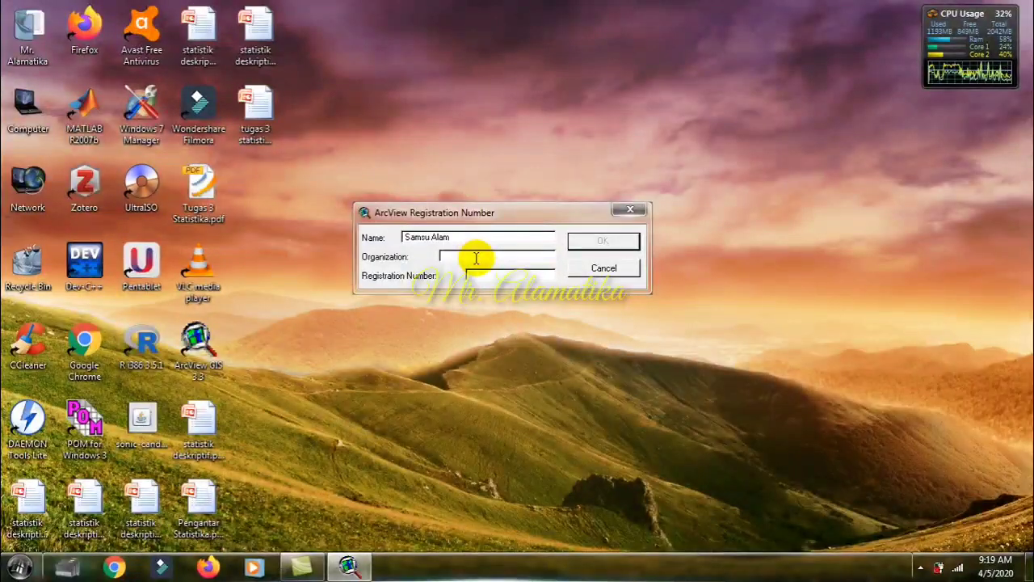
left_click(476, 257)
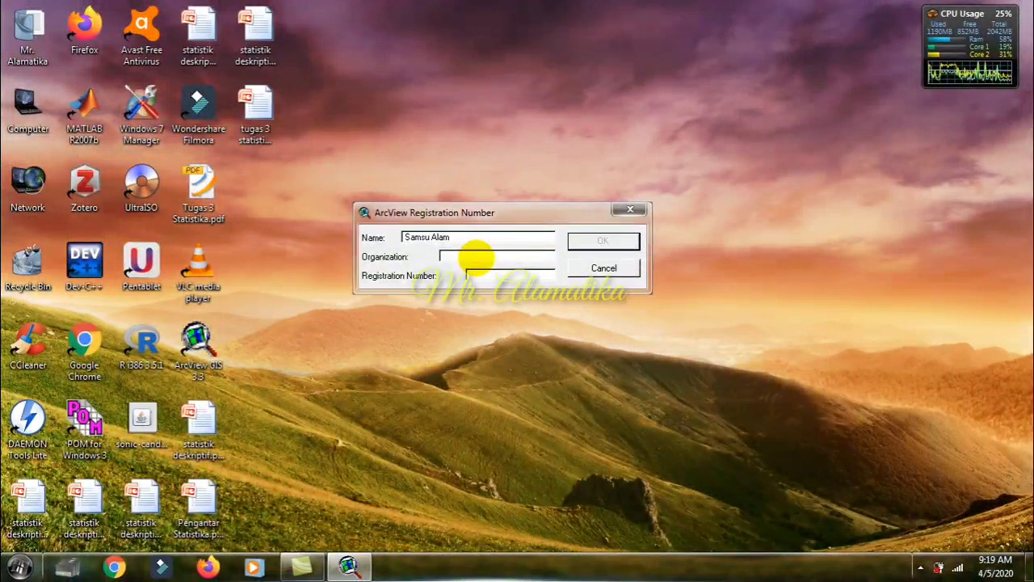
type("Stmik D")
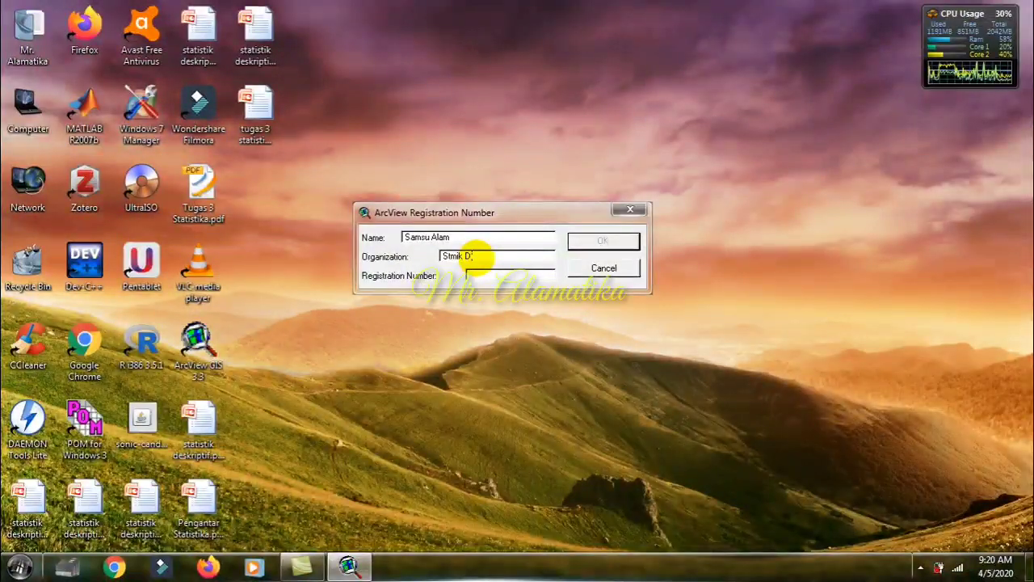
type("ipanegara")
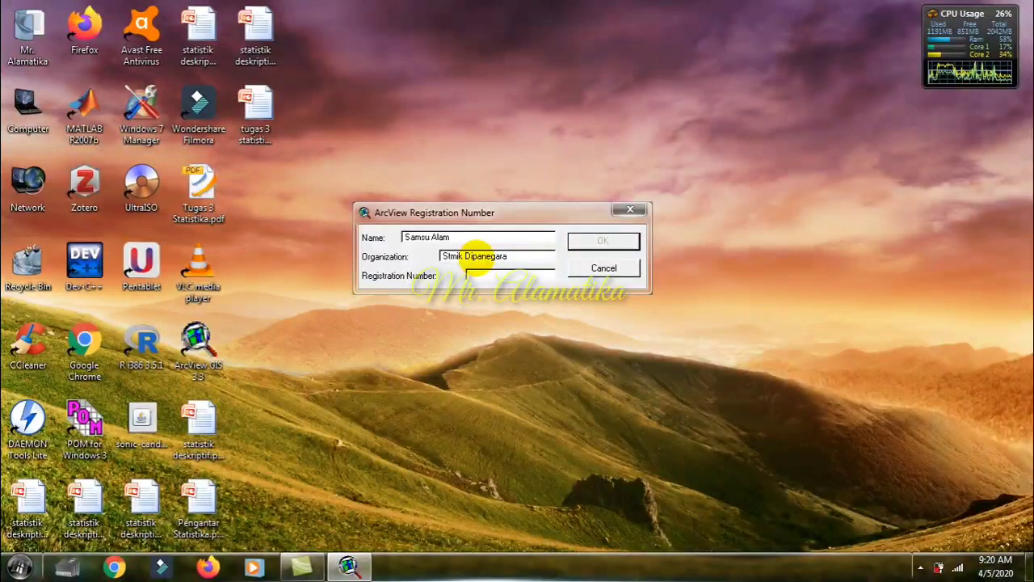
type(" Makassar")
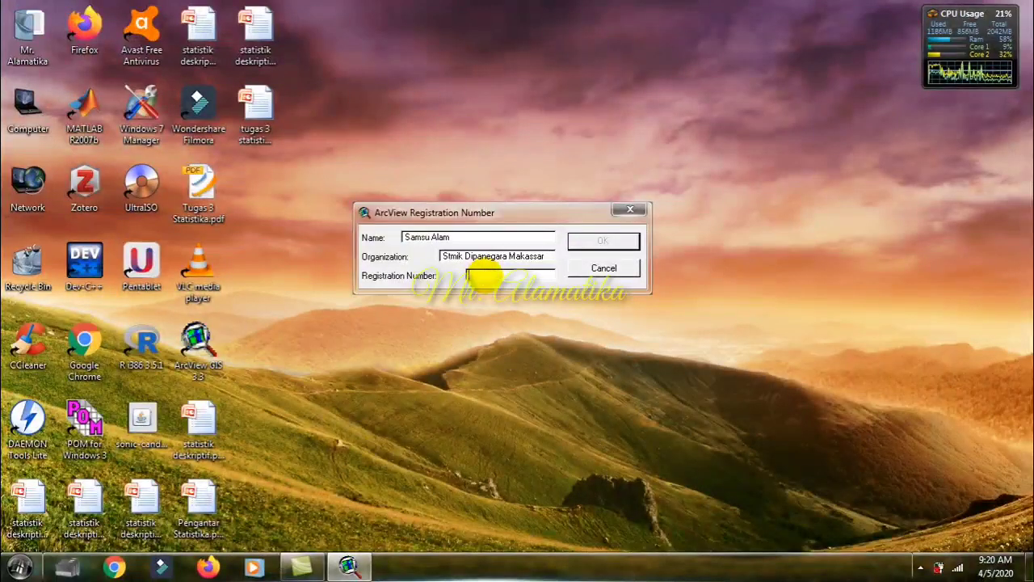
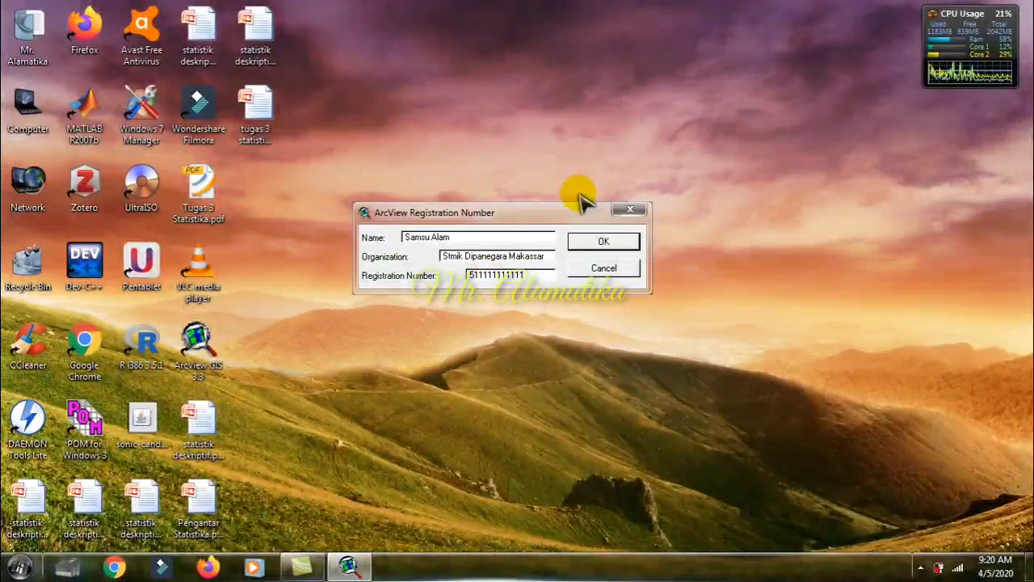
Step: Enter the registration number and submit the ArcView registration
left_click(617, 248)
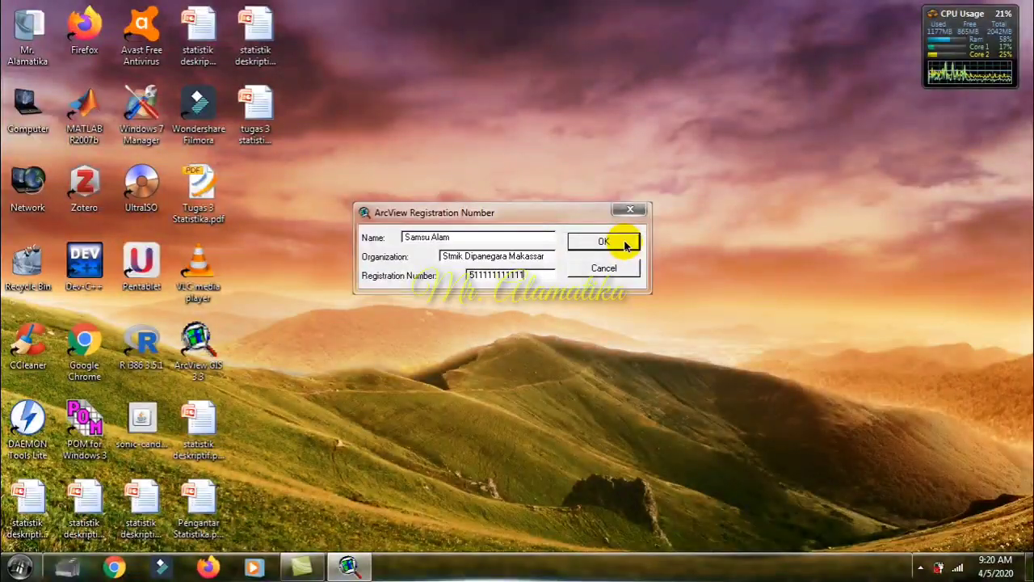
left_click(625, 244)
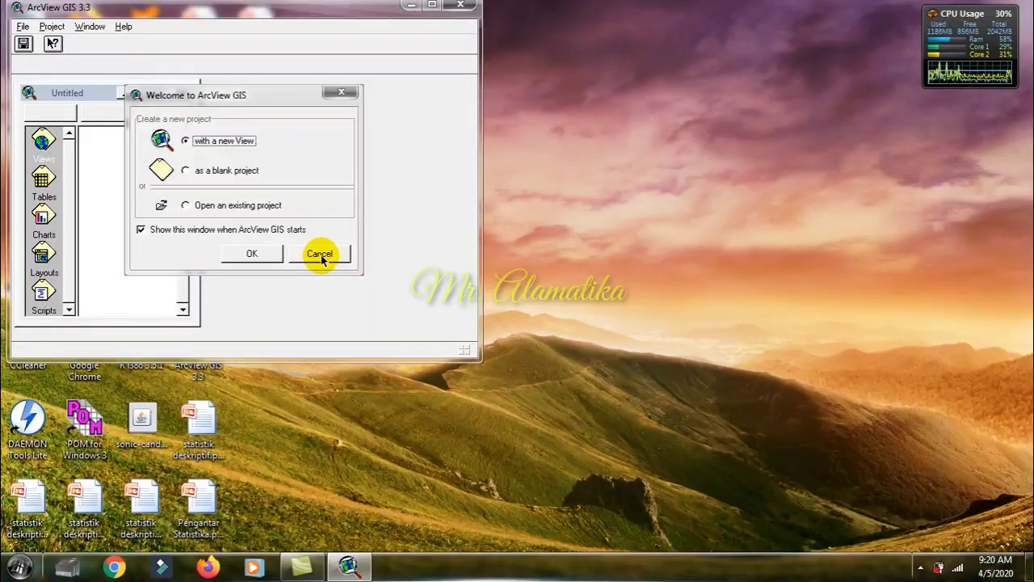
Step: Dismiss the welcome dialog without creating a project, and close the Untitled project with the main ArcView window maximized
left_click(321, 255)
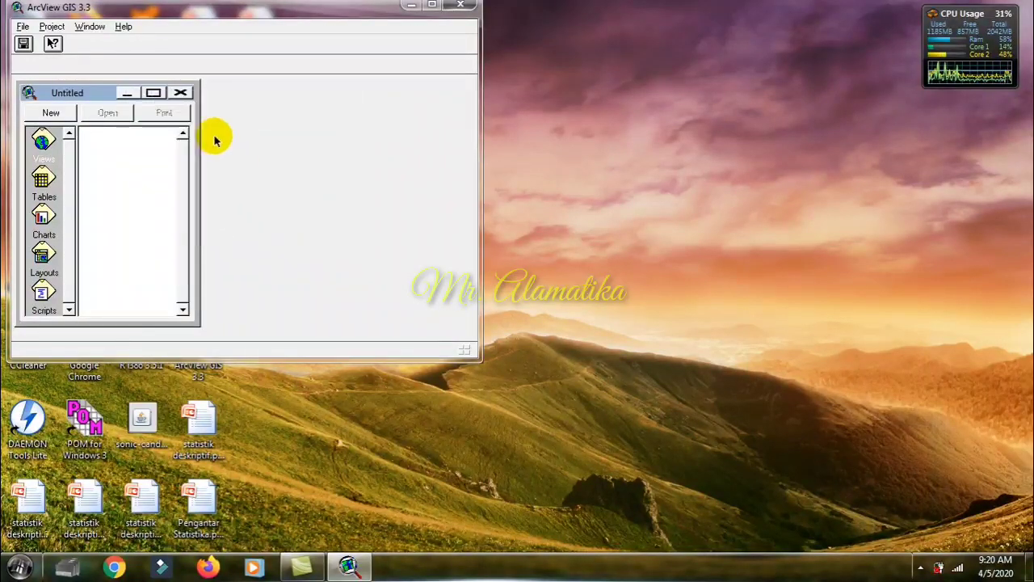
left_click(180, 93)
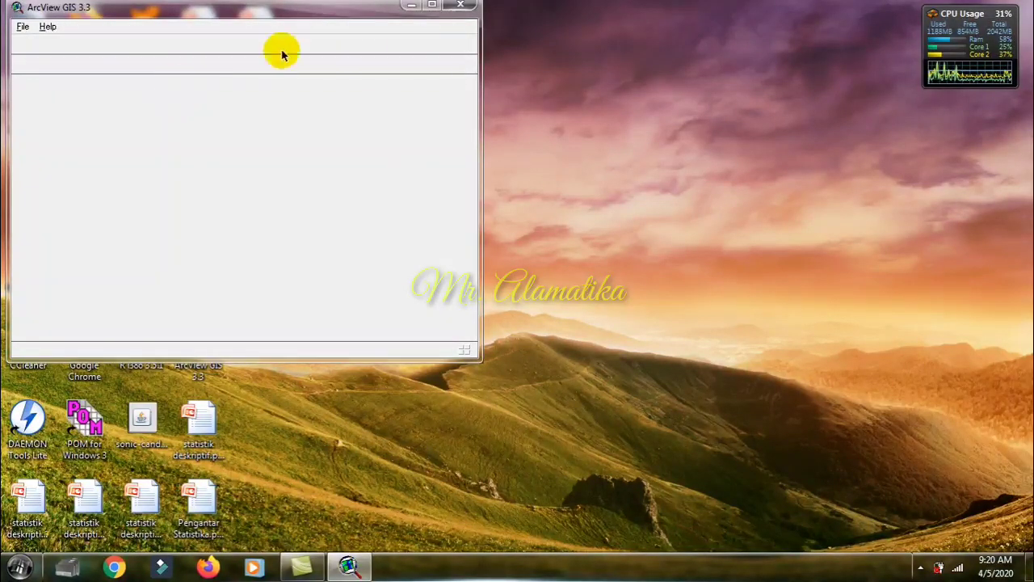
left_click(432, 7)
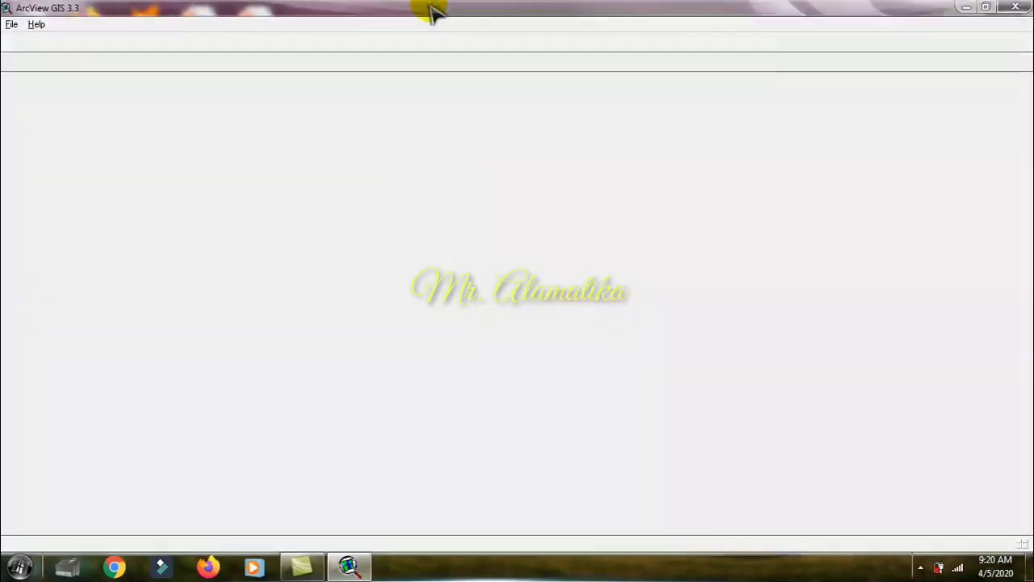
Step: Create a new project and maximize its project window inside the main window
left_click(10, 28)
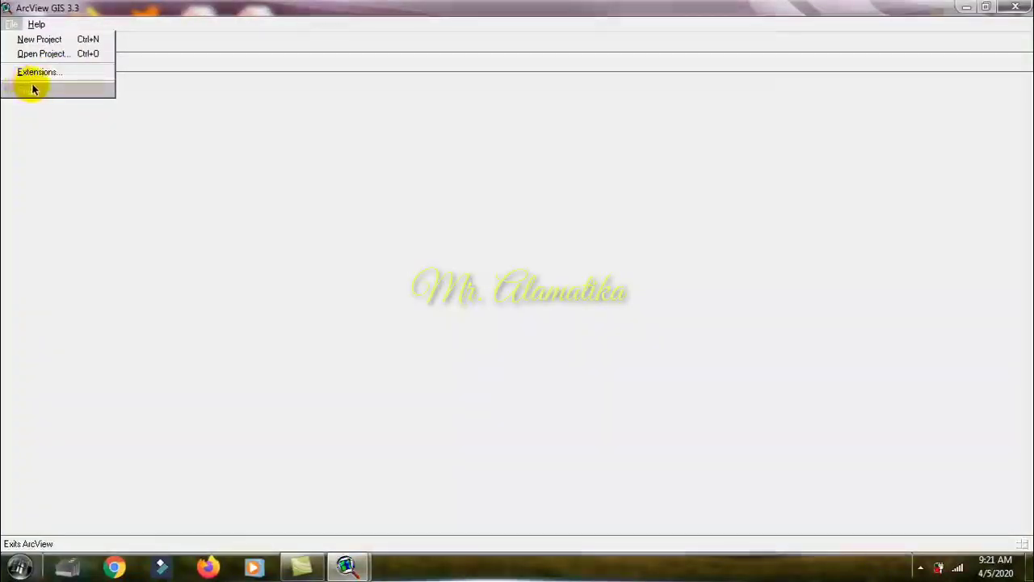
left_click(31, 45)
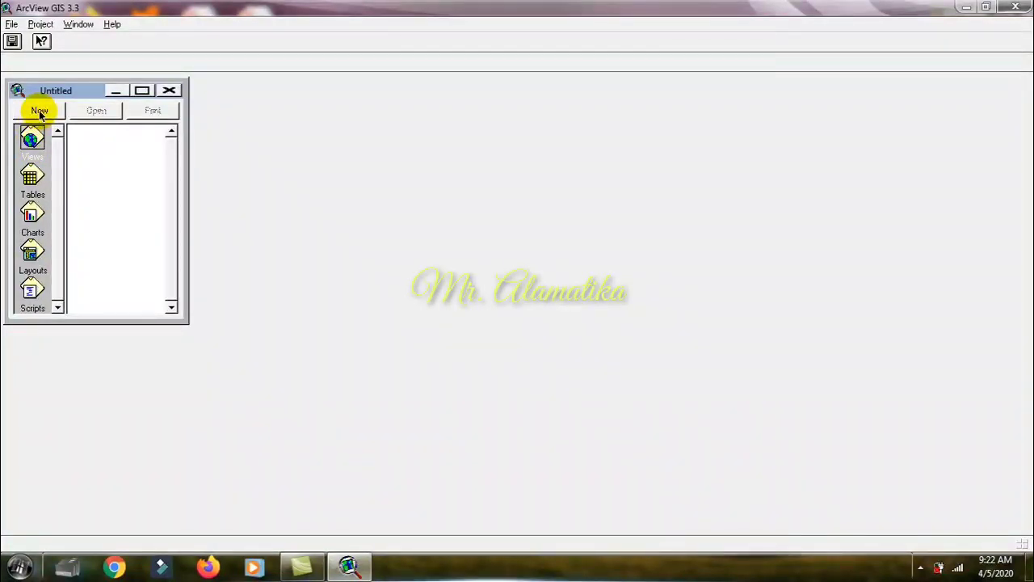
left_click(143, 91)
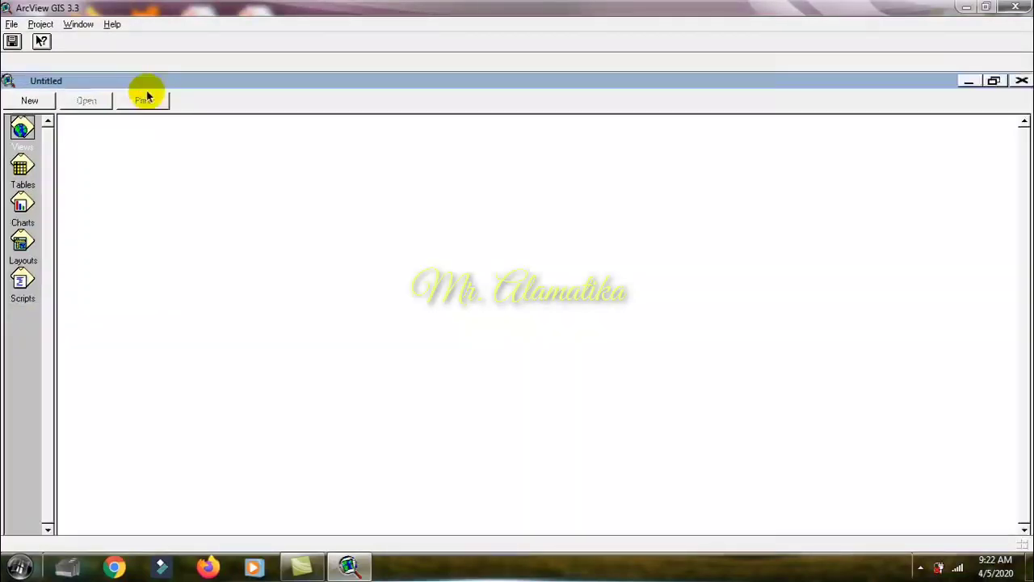
Step: Add two new empty views to the project, closing each view window to return to the project's view list
left_click(22, 103)
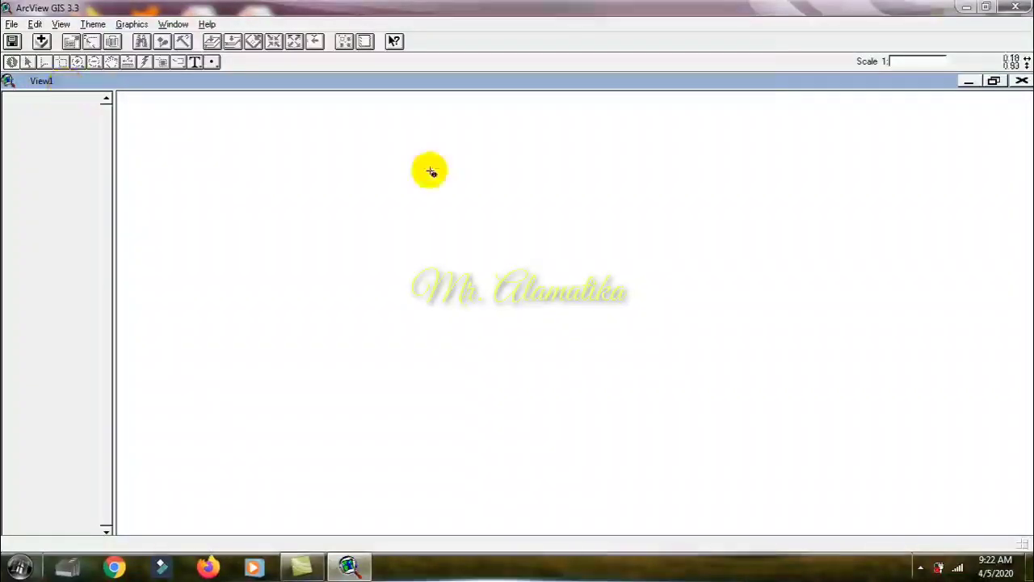
left_click(1021, 80)
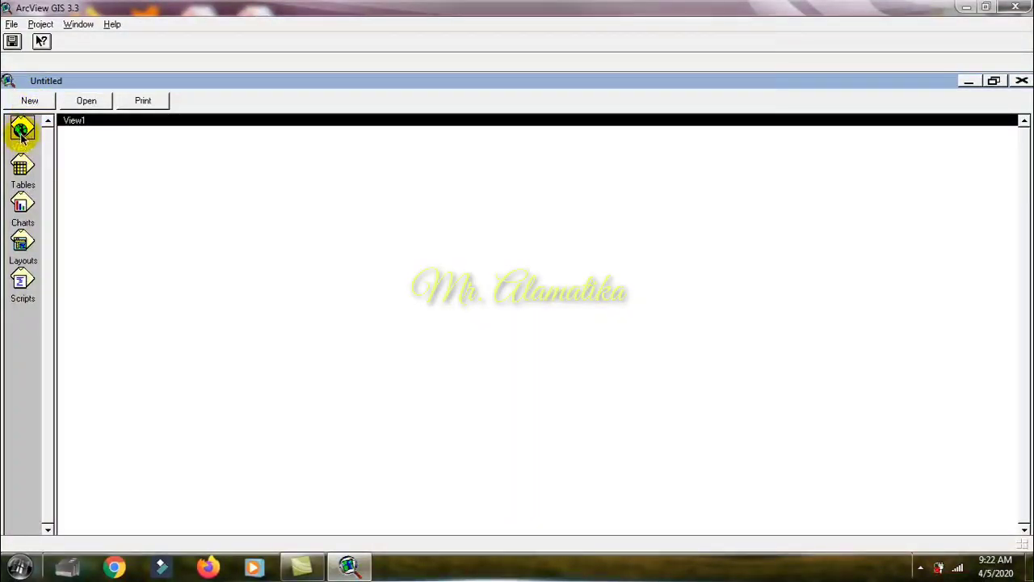
double_click(21, 133)
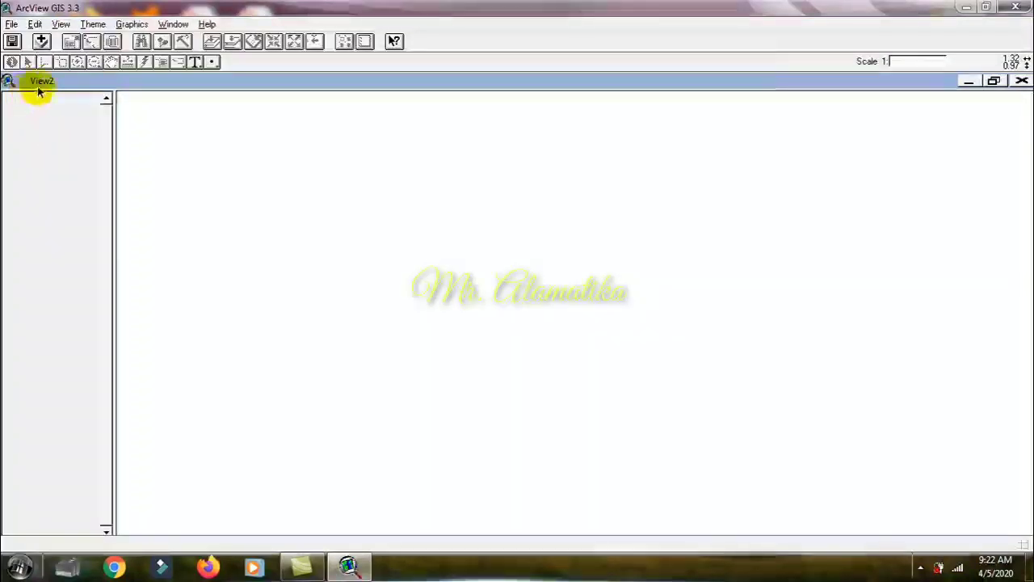
left_click(1022, 82)
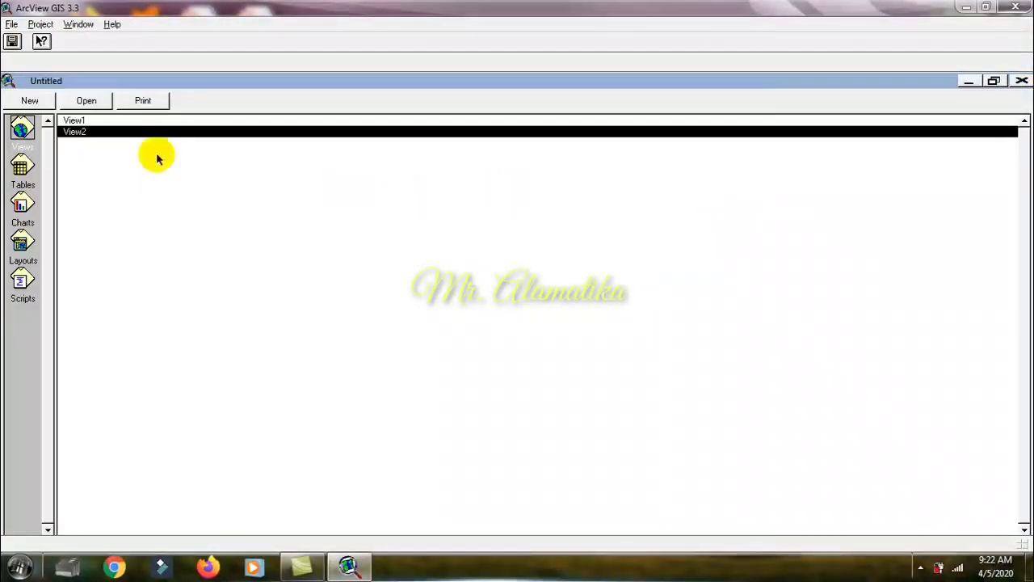
Step: Delete the second view, View2, from the project and confirm the deletion with Yes to All
left_click(71, 121)
left_click(80, 132)
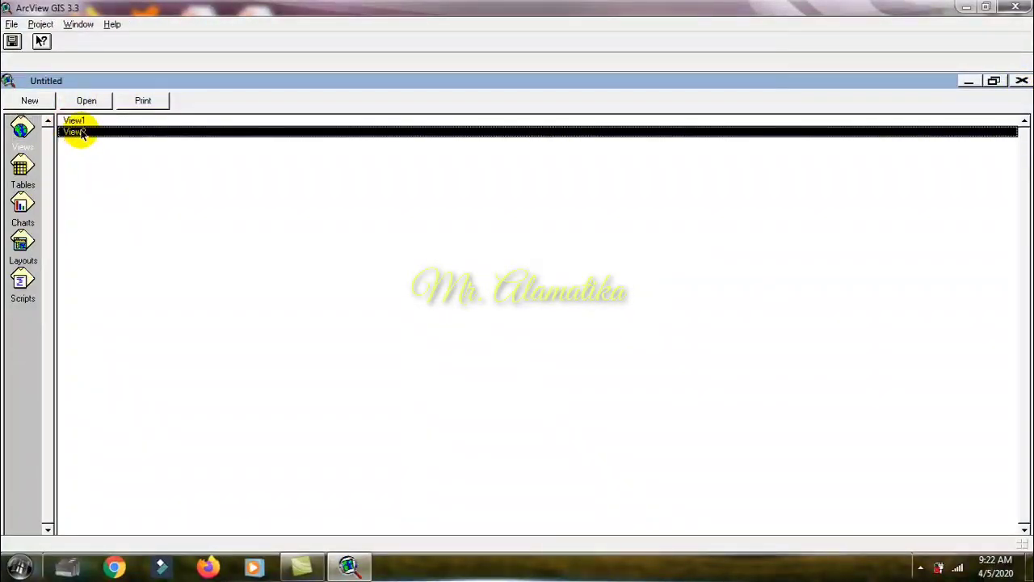
left_click(72, 121)
left_click(78, 133)
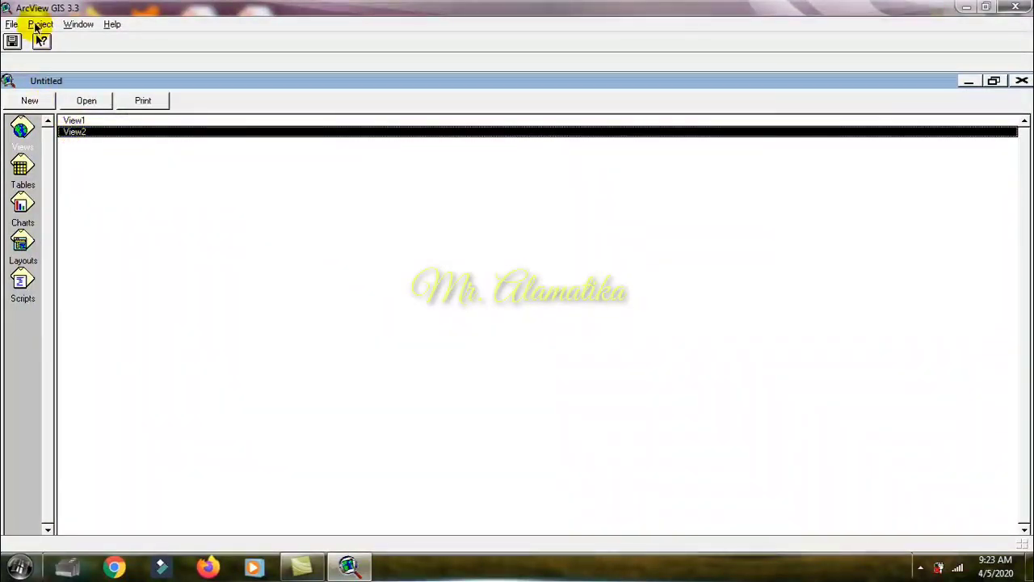
left_click(37, 25)
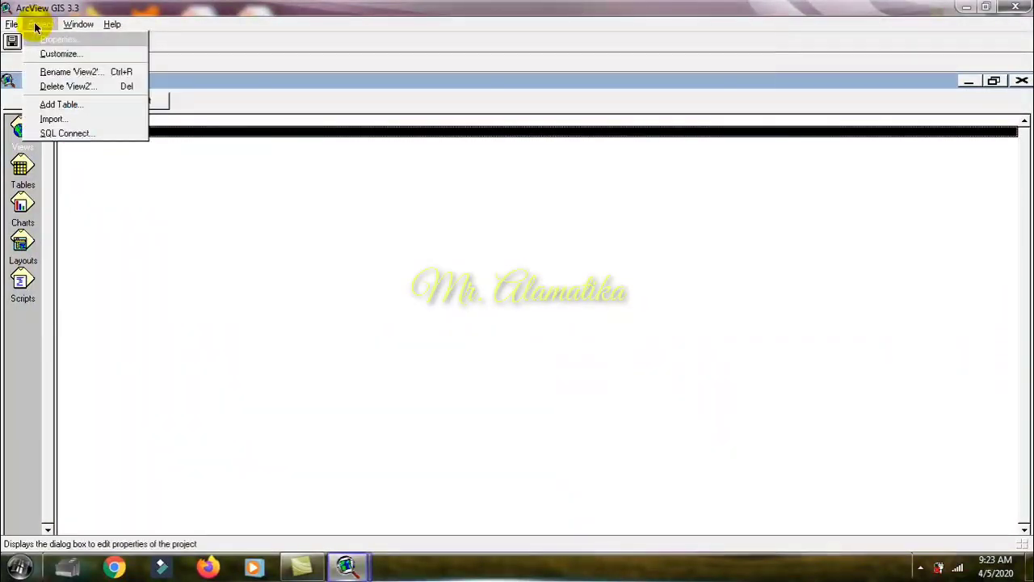
left_click(55, 88)
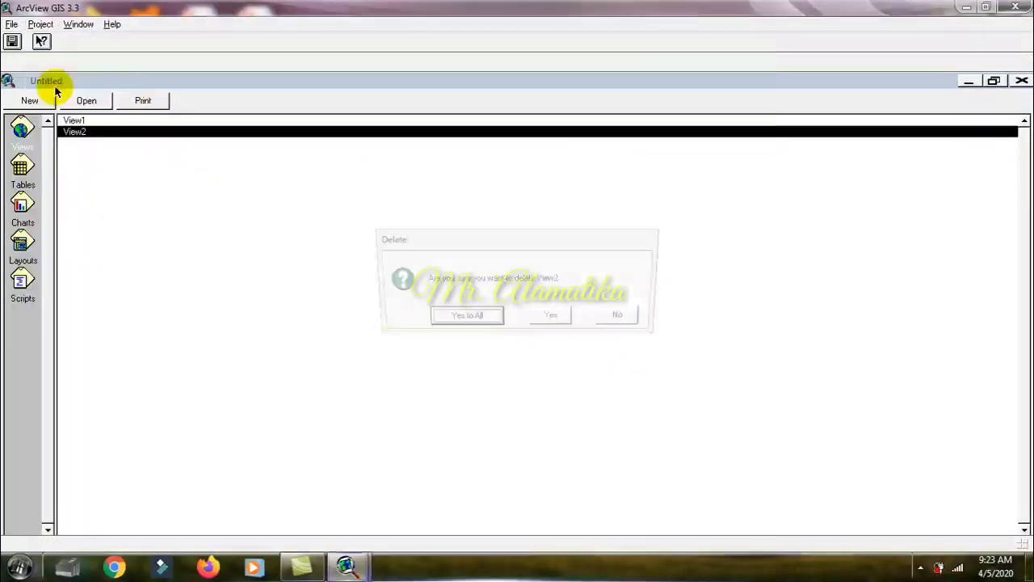
left_click(466, 320)
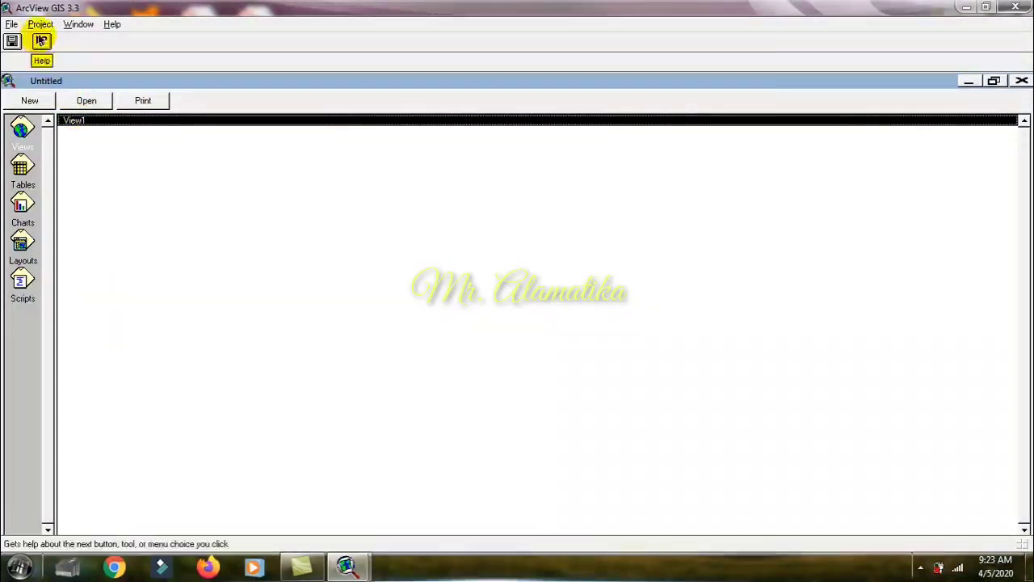
Step: Rename the project's remaining view as Makassar
left_click(40, 25)
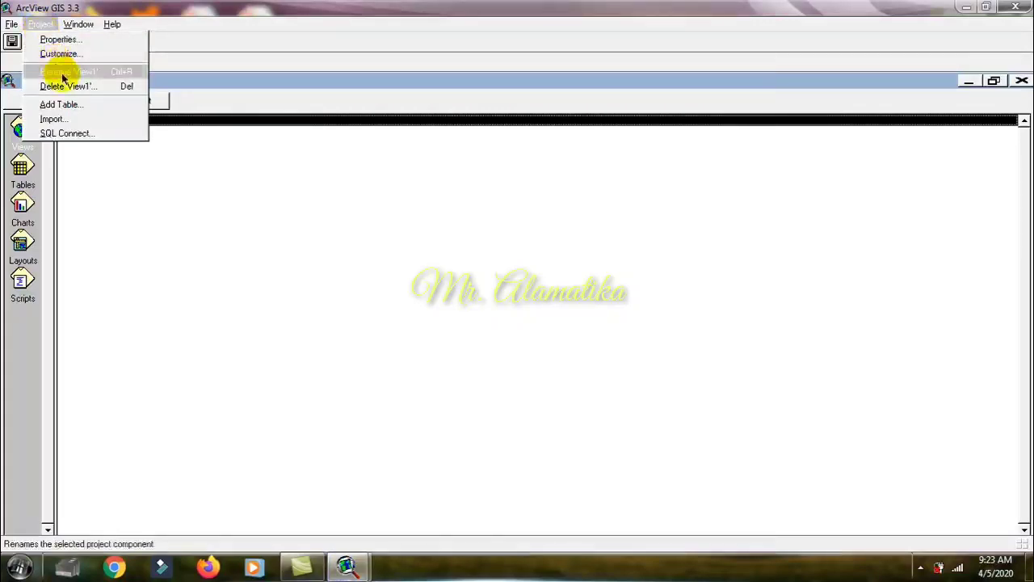
left_click(66, 78)
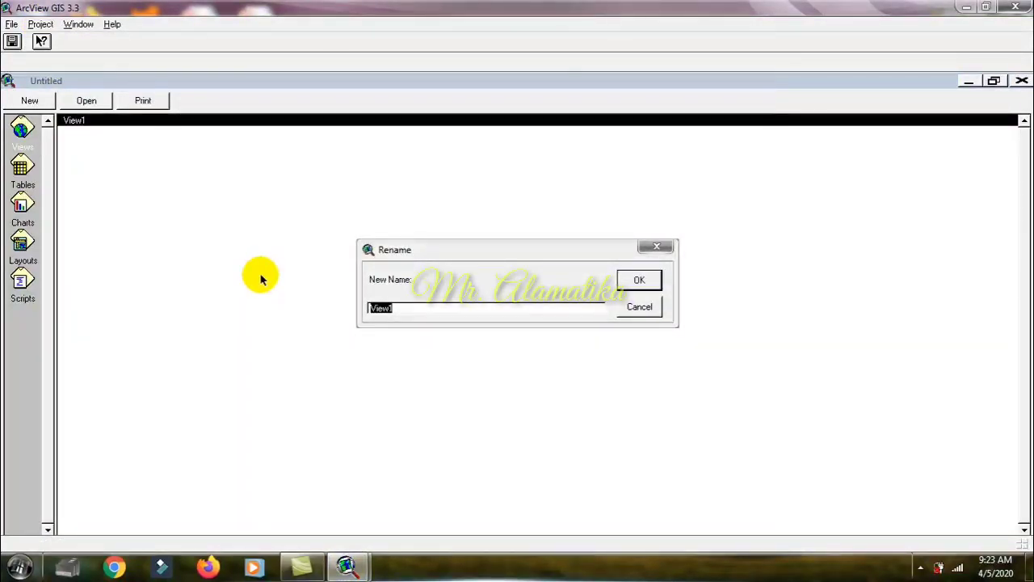
type("Make")
type("ssar")
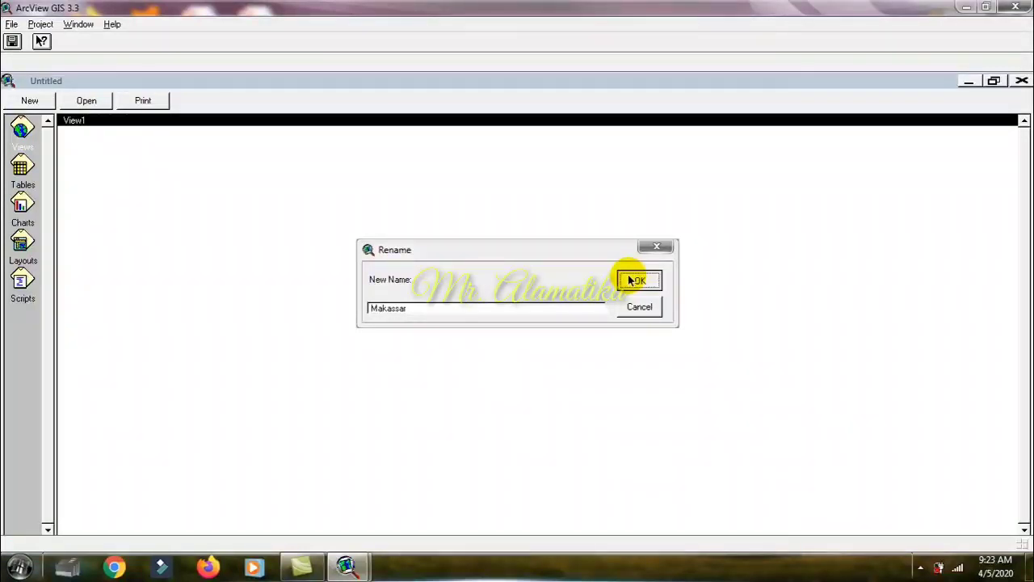
left_click(631, 280)
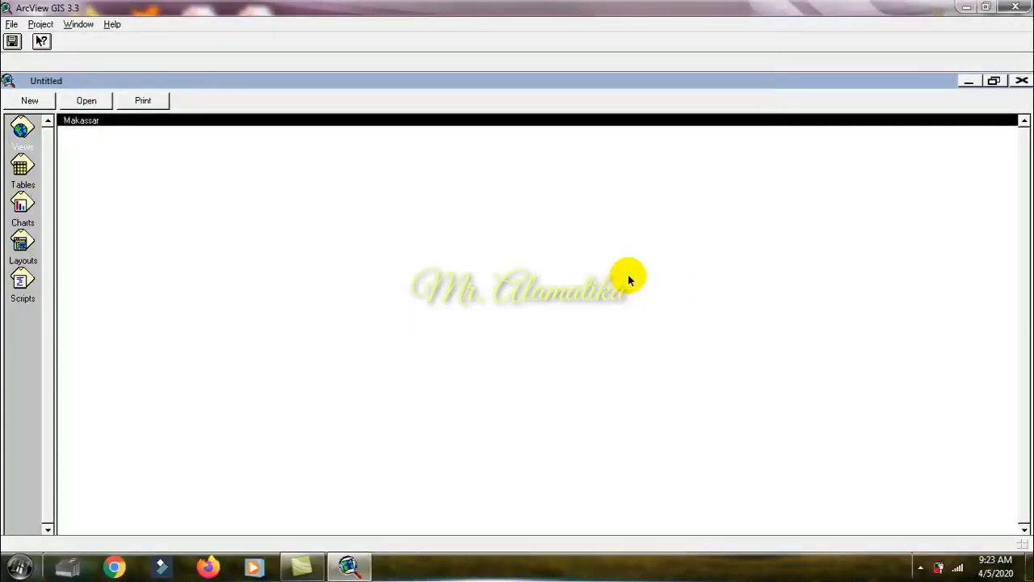
Step: Add another new view to the project alongside Makassar and close its view window
left_click(25, 101)
left_click(27, 62)
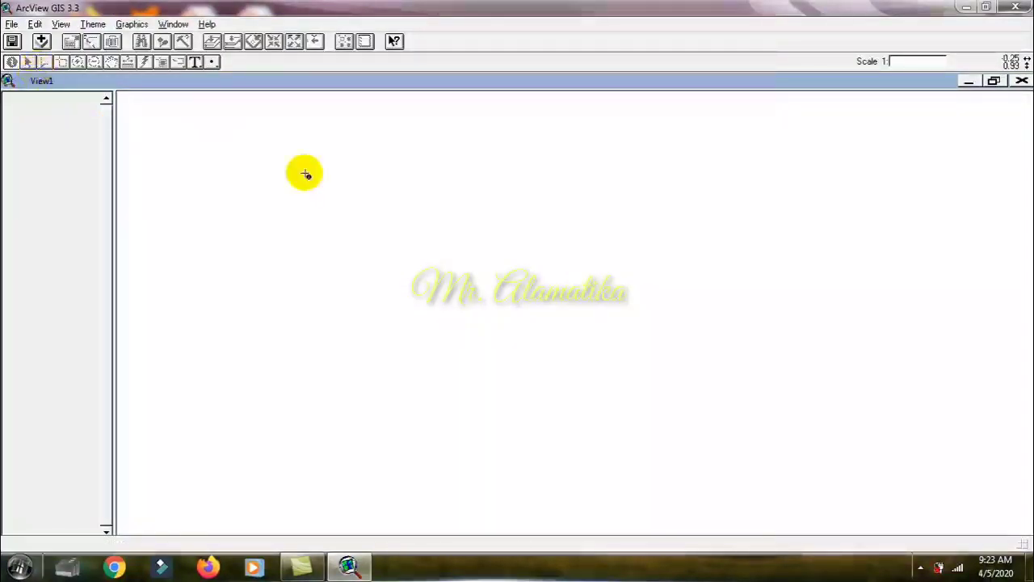
left_click(1022, 81)
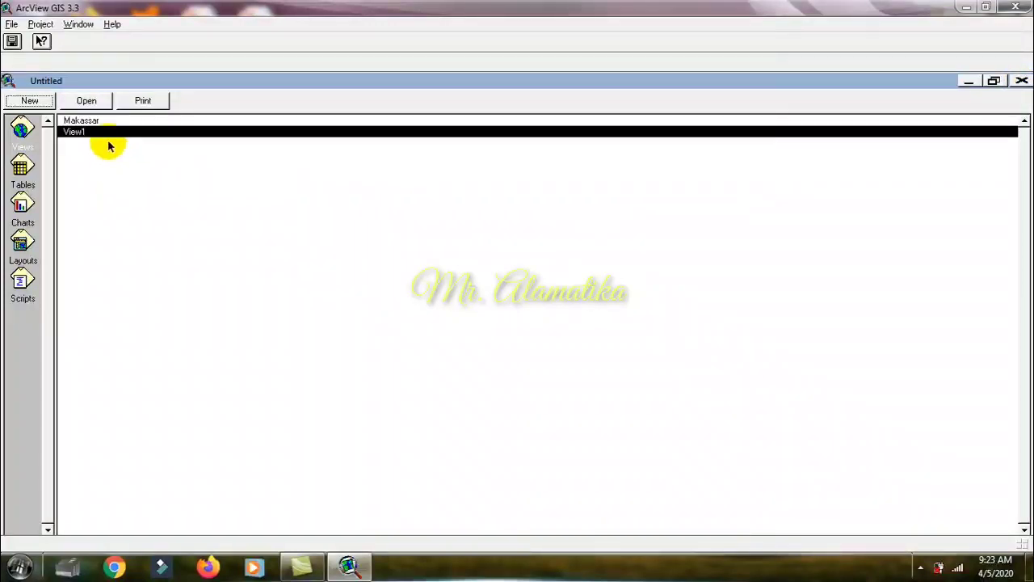
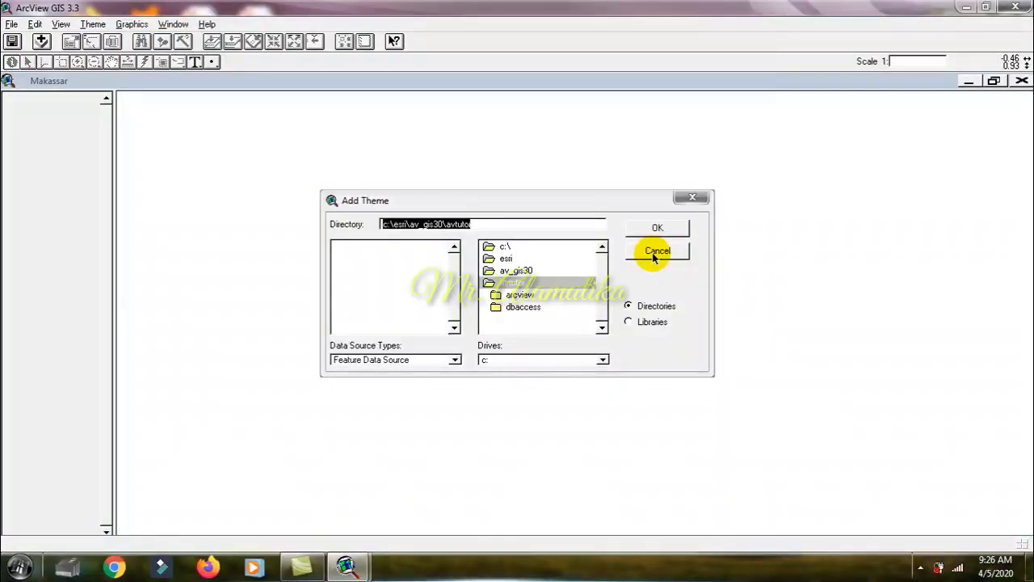
Step: Add the mexico.shp theme from c:\esri\av_gis30\avtutor\arcview\qstart to the Makassar view
left_click(692, 197)
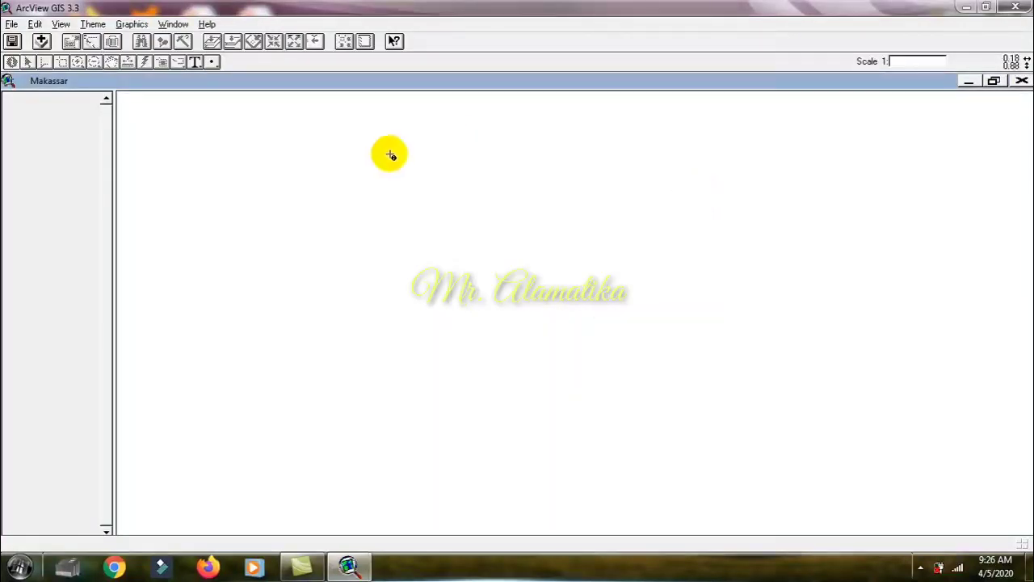
left_click(41, 42)
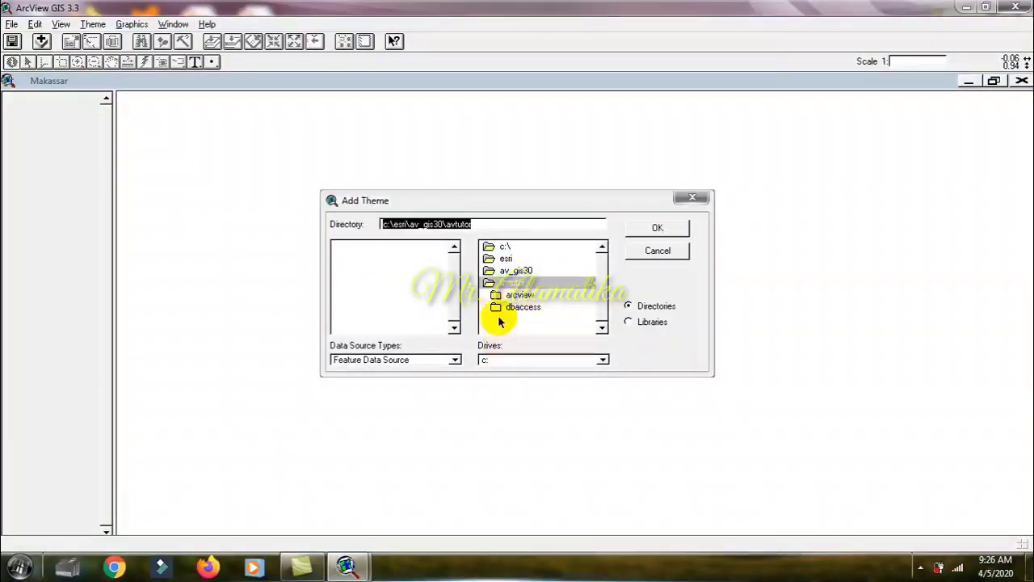
double_click(491, 247)
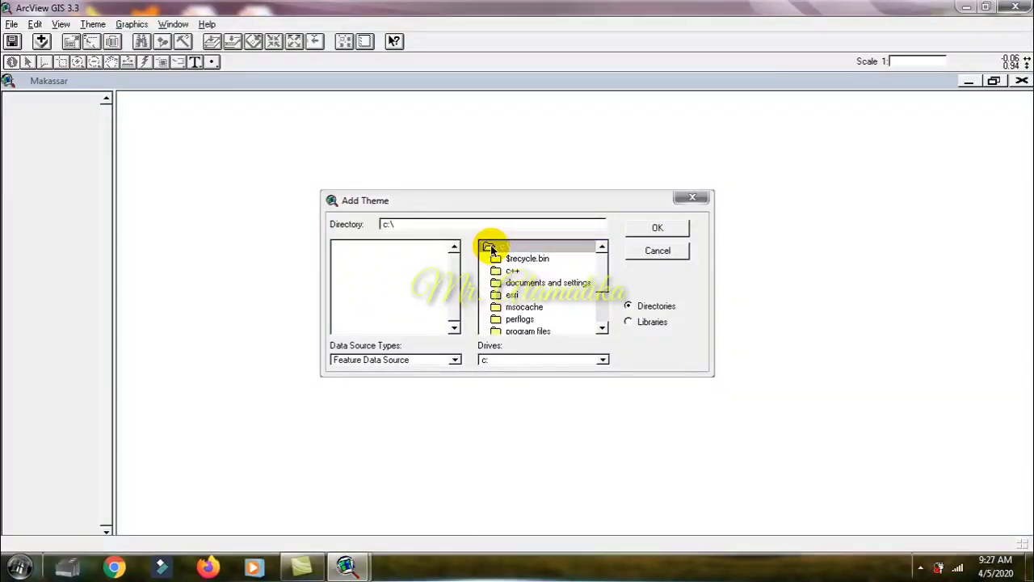
double_click(509, 295)
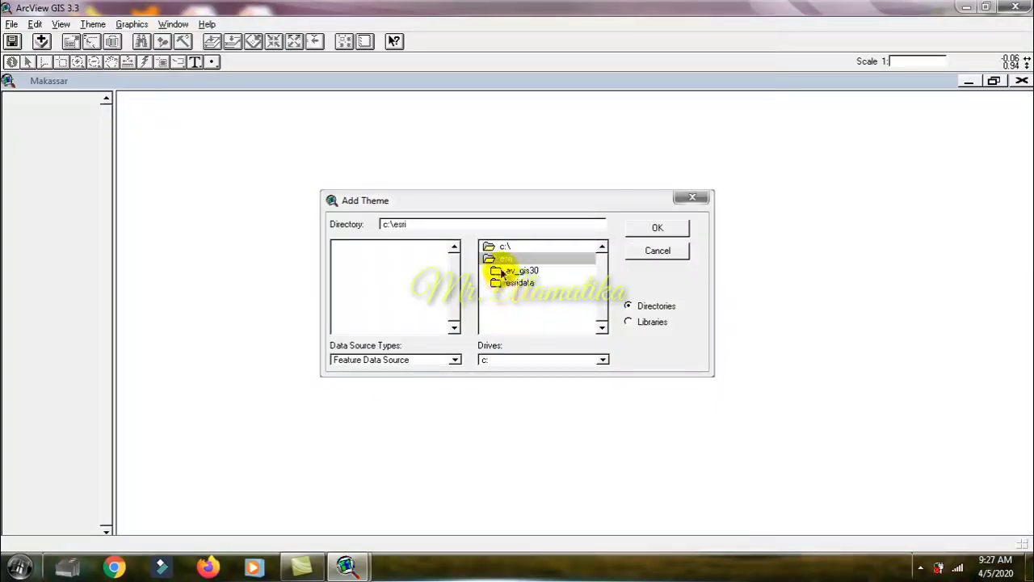
double_click(507, 271)
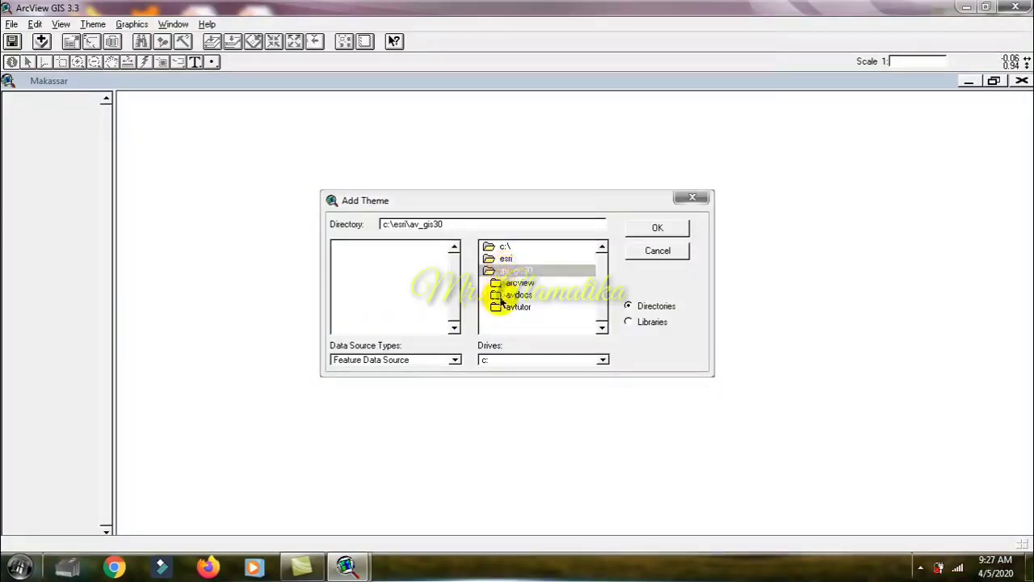
double_click(504, 308)
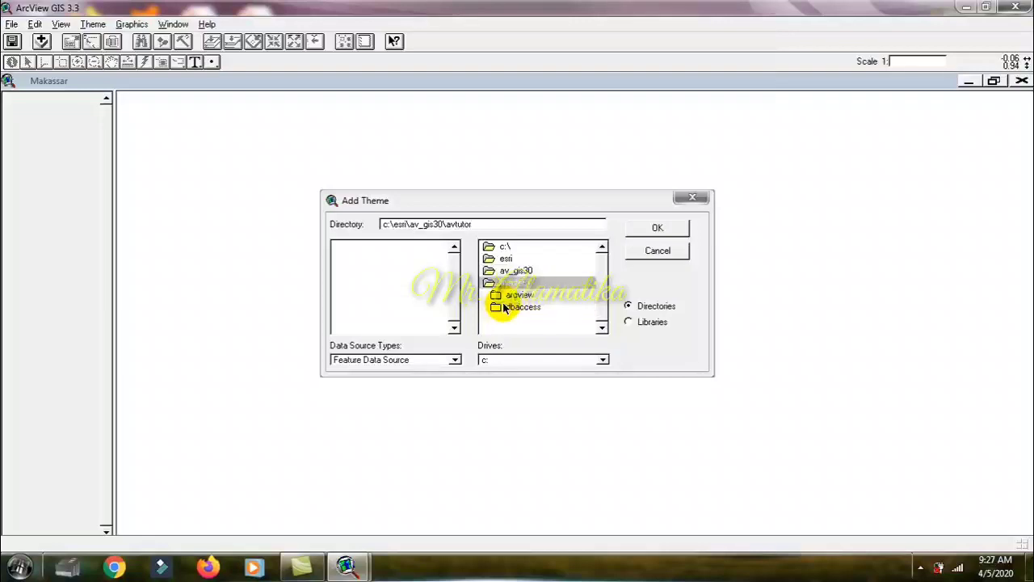
double_click(515, 295)
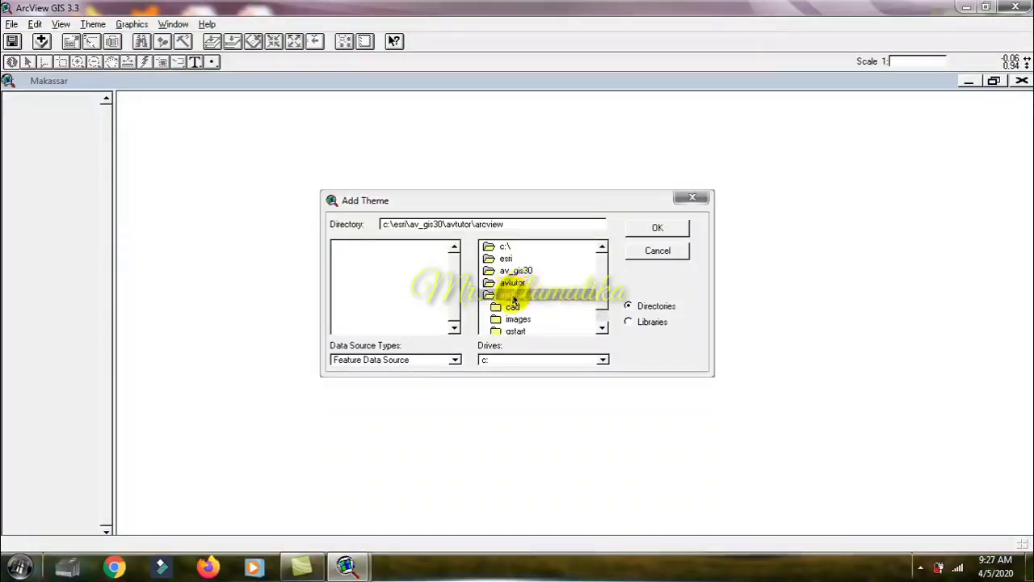
double_click(513, 331)
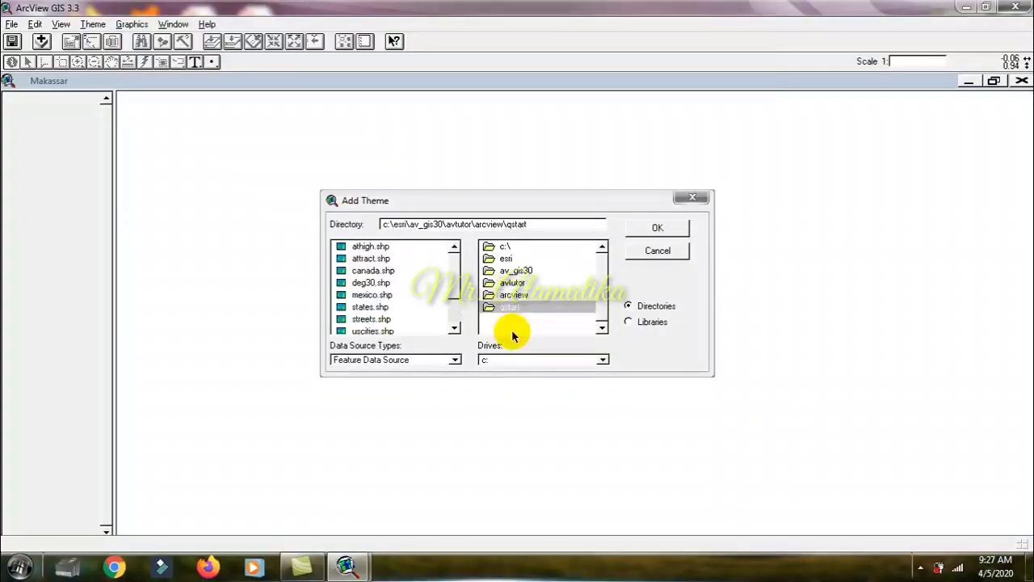
mouse_move(453, 295)
left_mouse_down()
mouse_move(454, 315)
mouse_move(455, 291)
left_mouse_up()
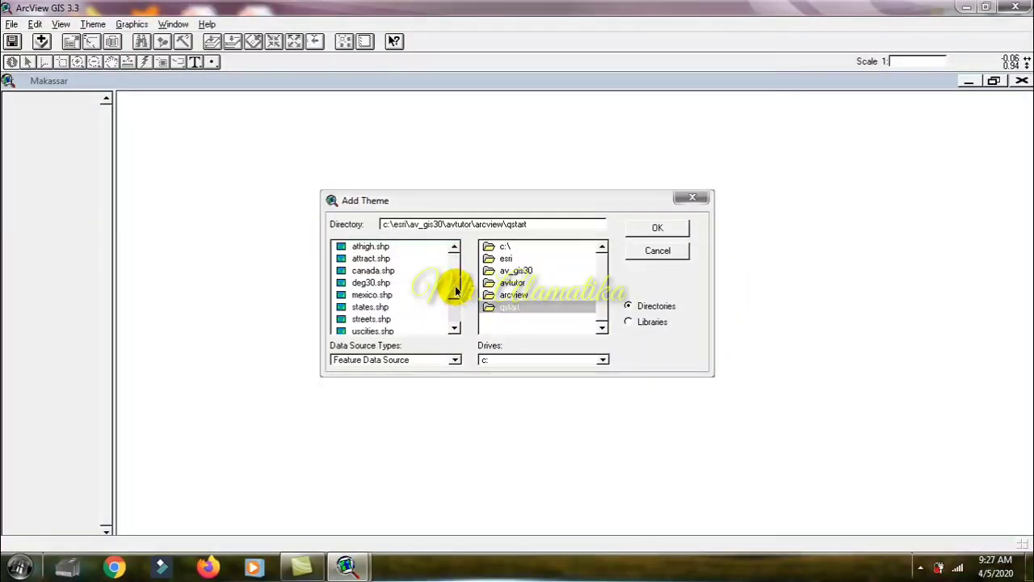
left_click(373, 295)
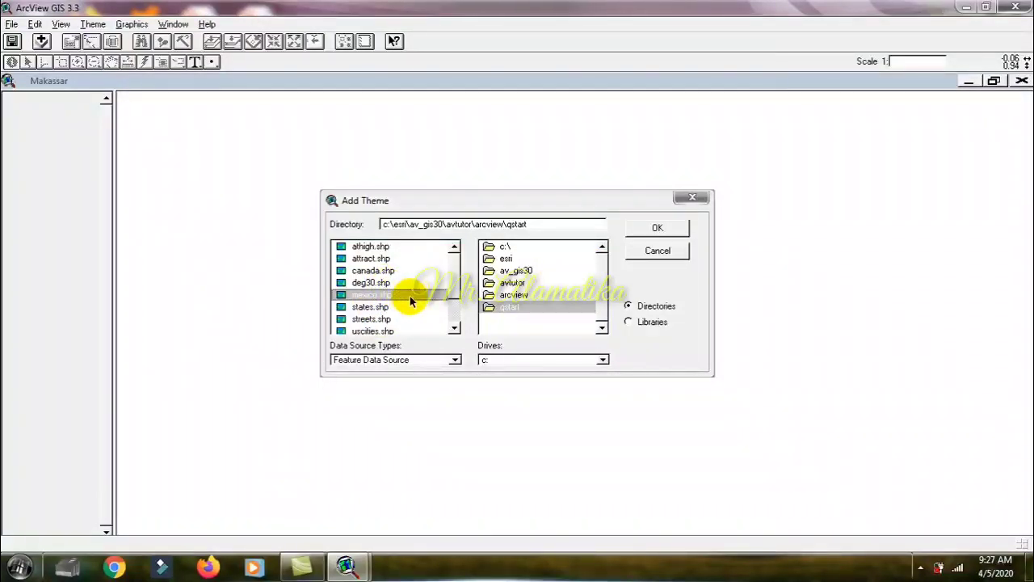
left_click(656, 229)
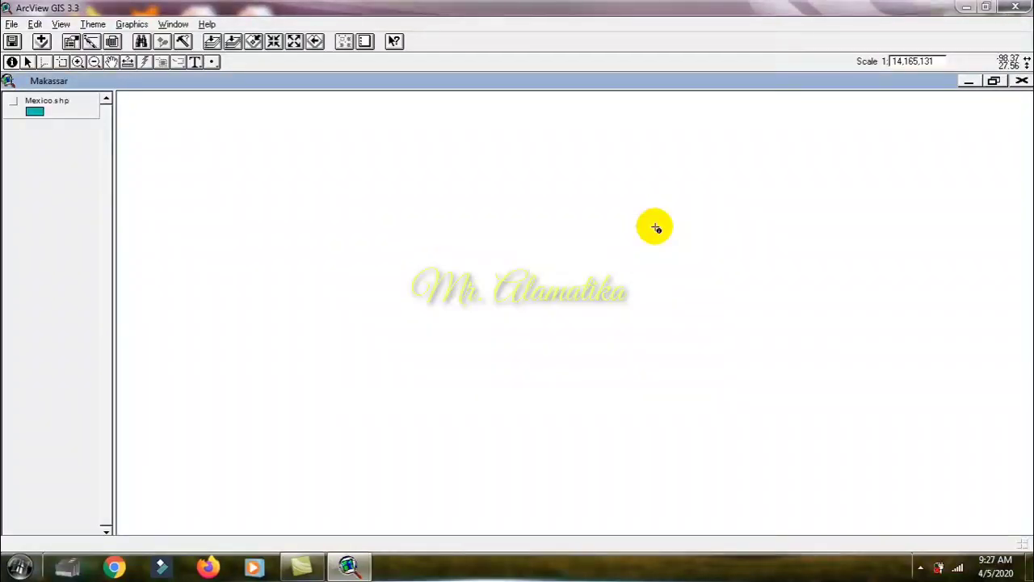
Step: Turn on the display of the Mexico.shp theme, toggling it off and on several times and leaving it on
left_click(38, 105)
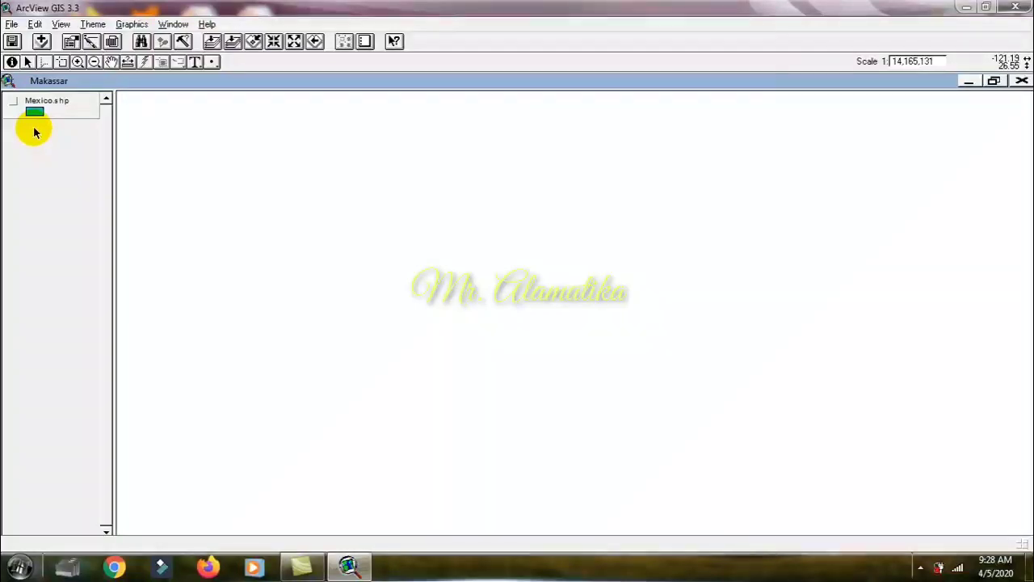
left_click(16, 103)
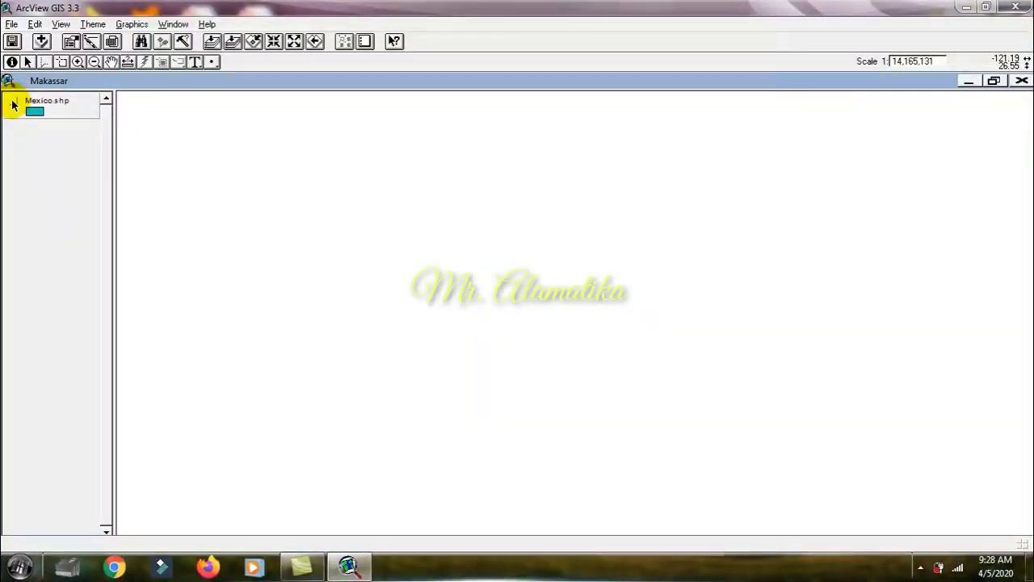
left_click(13, 103)
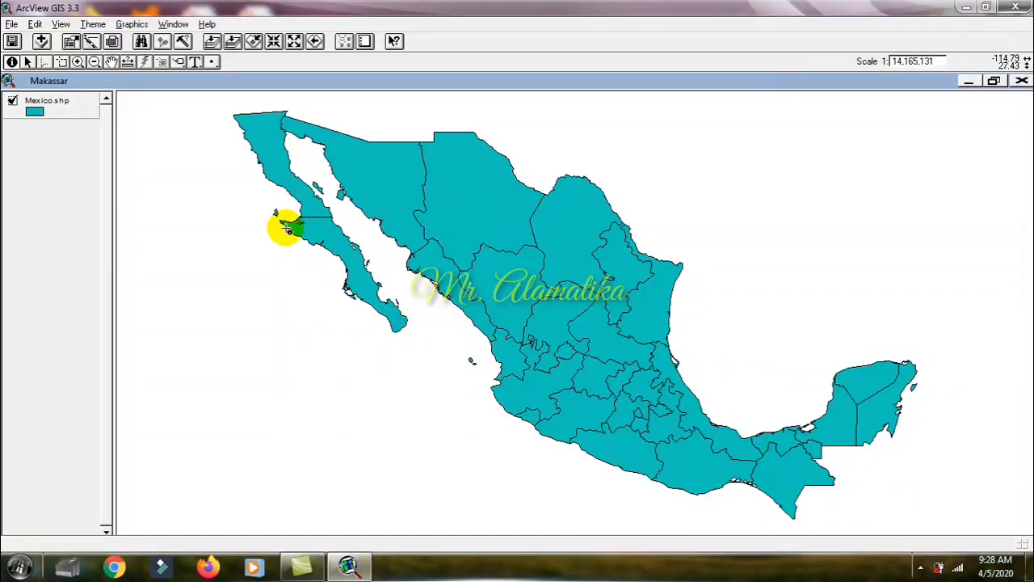
left_click(12, 102)
left_click(12, 103)
left_click(12, 102)
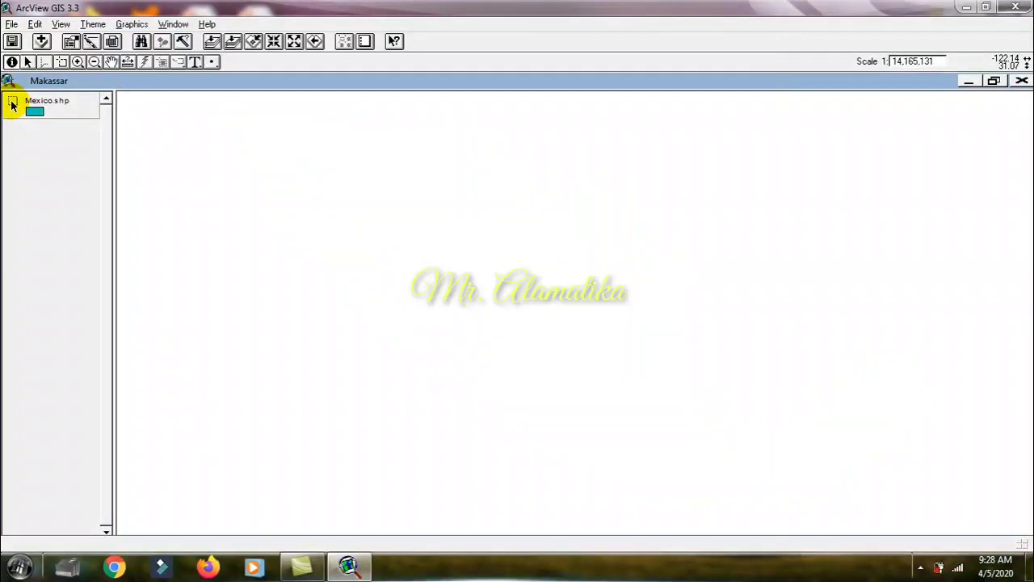
left_click(12, 102)
left_click(13, 102)
left_click(12, 103)
left_click(12, 103)
left_click(12, 103)
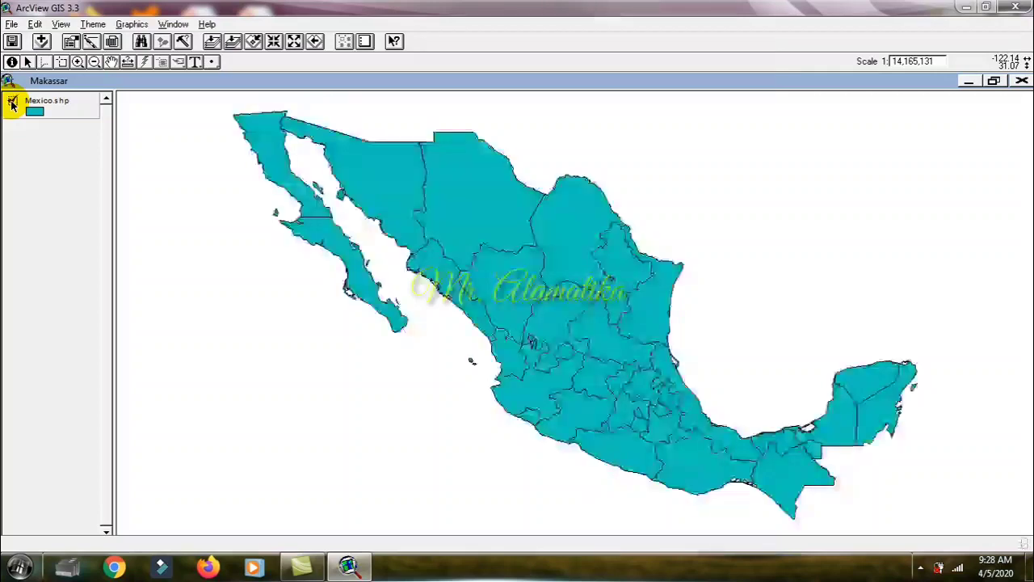
left_click(12, 103)
left_click(12, 103)
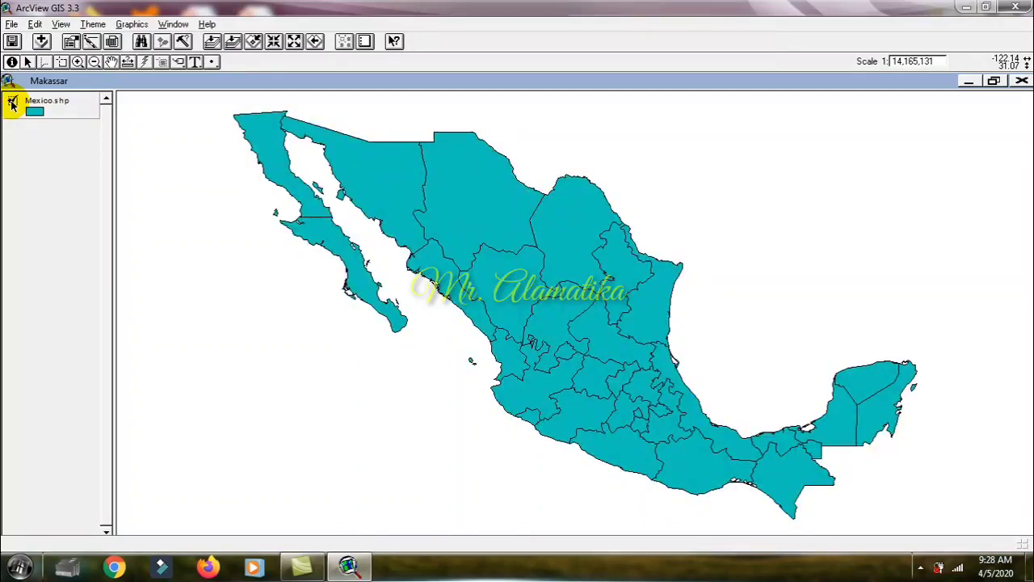
Step: Zoom in closely on the state borders of north-central Mexico, using a zoom rectangle followed by repeated point zooms
left_click(78, 63)
left_click_drag(340, 160, 628, 387)
left_click(606, 294)
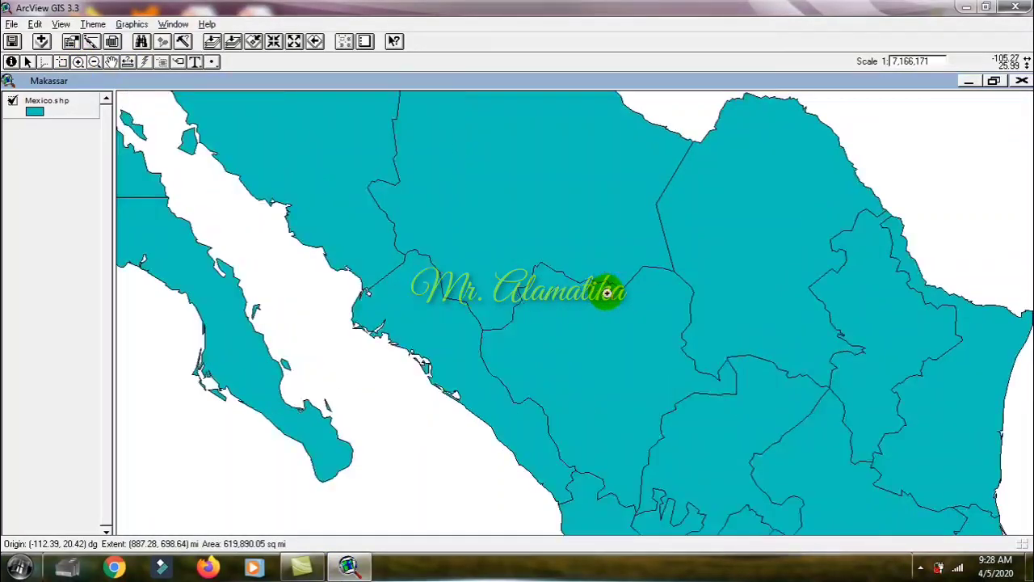
left_click(607, 293)
left_click(607, 293)
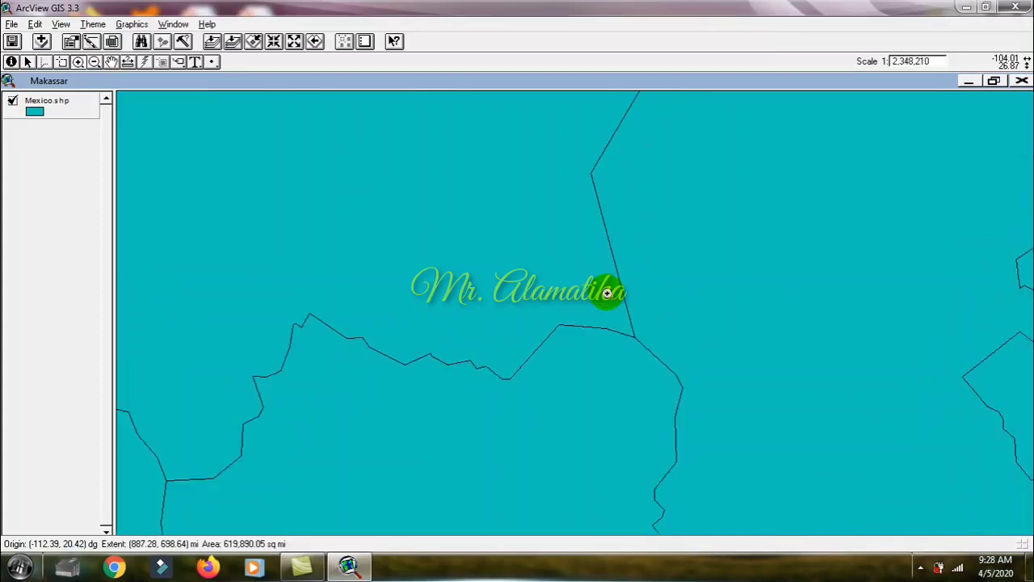
left_click(607, 293)
left_click(606, 294)
left_click(607, 293)
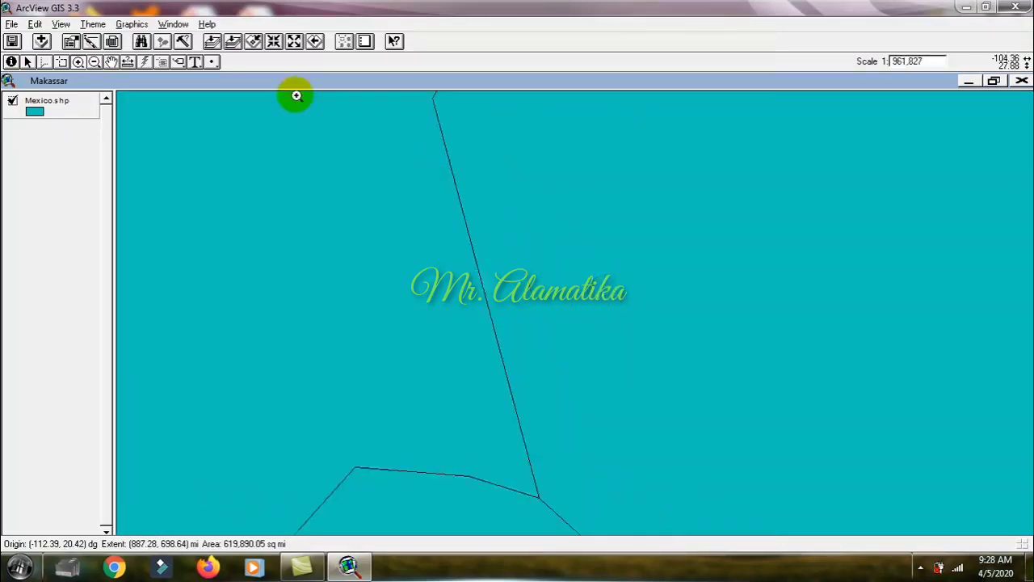
Step: Zoom out repeatedly until Mexico shrinks to a dot, and return the map to its full extent
left_click(93, 63)
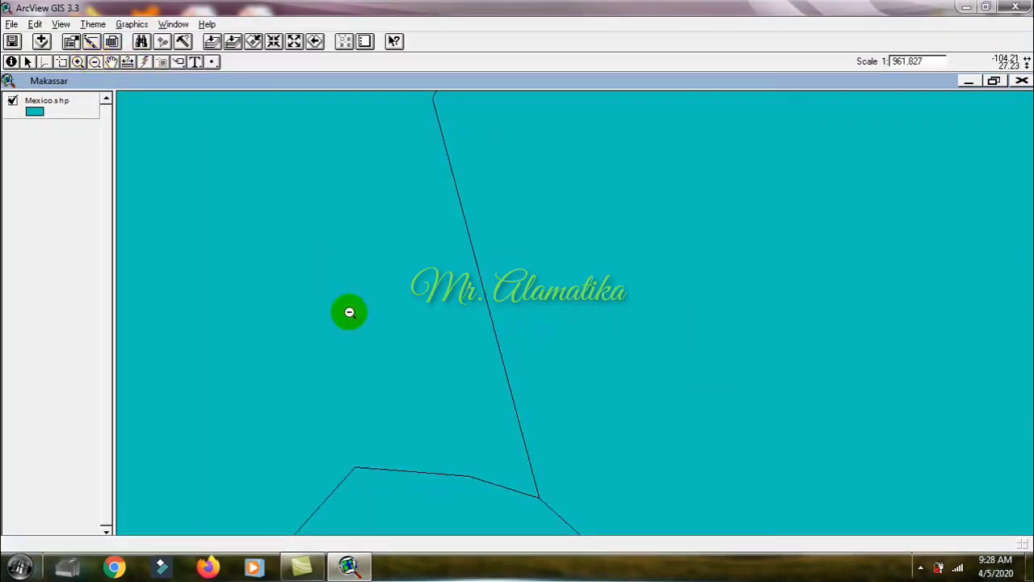
left_click(349, 312)
left_click(349, 312)
left_click(349, 312)
left_click_drag(349, 313, 903, 526)
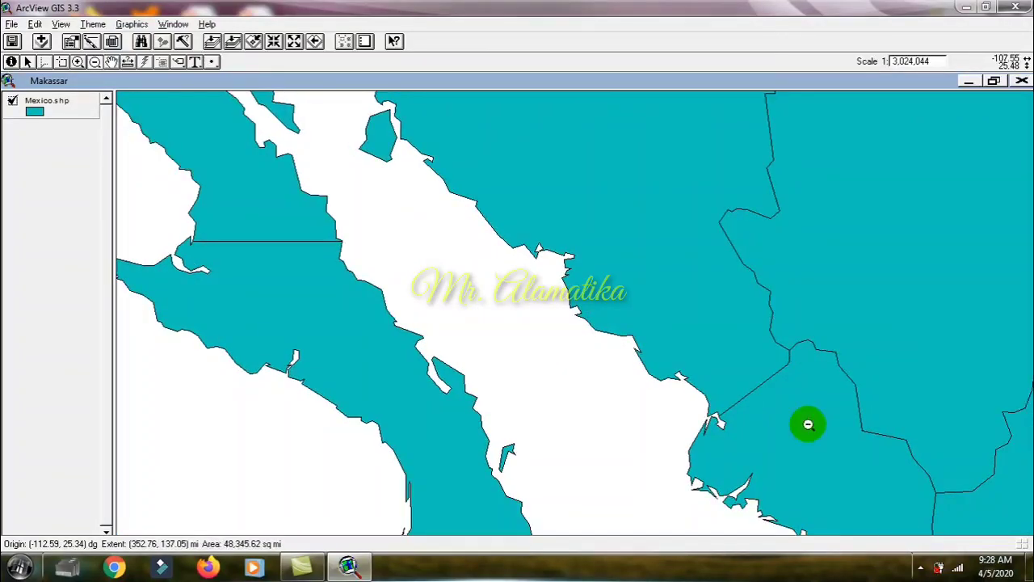
left_click_drag(553, 188, 660, 323)
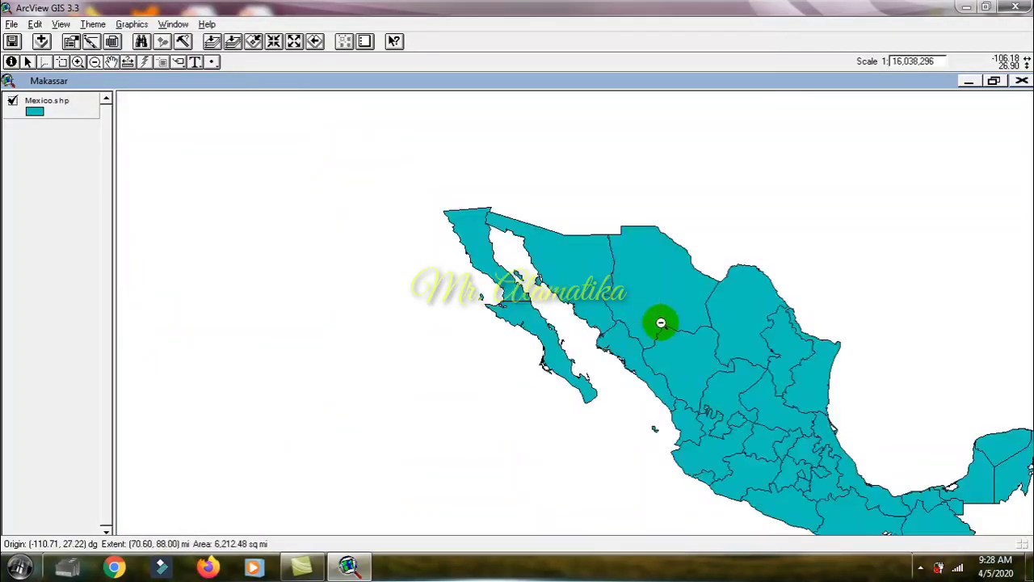
left_click(743, 423)
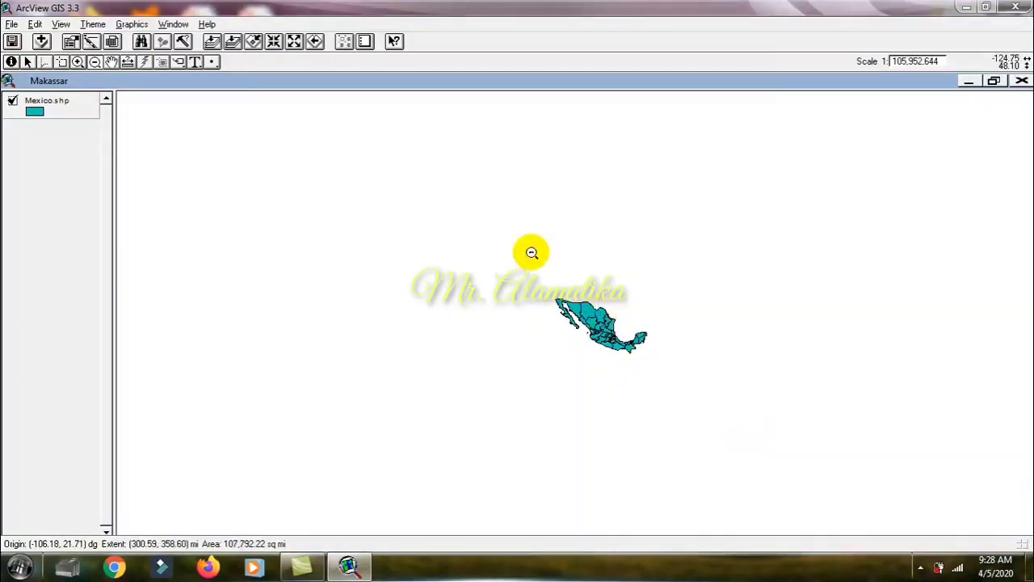
left_click_drag(531, 253, 658, 379)
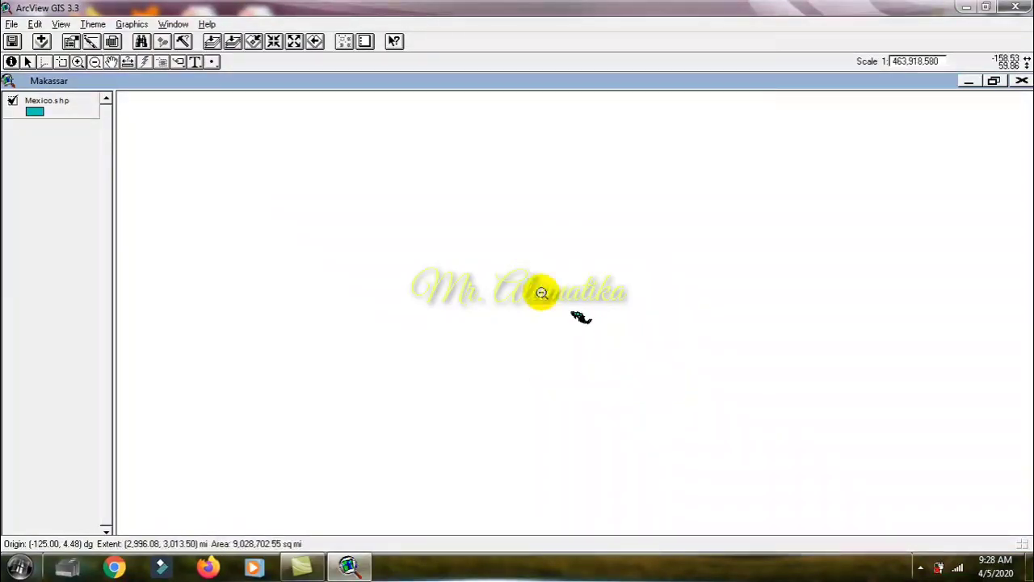
left_click_drag(541, 292, 720, 448)
left_click_drag(671, 364, 746, 457)
left_click_drag(574, 309, 731, 471)
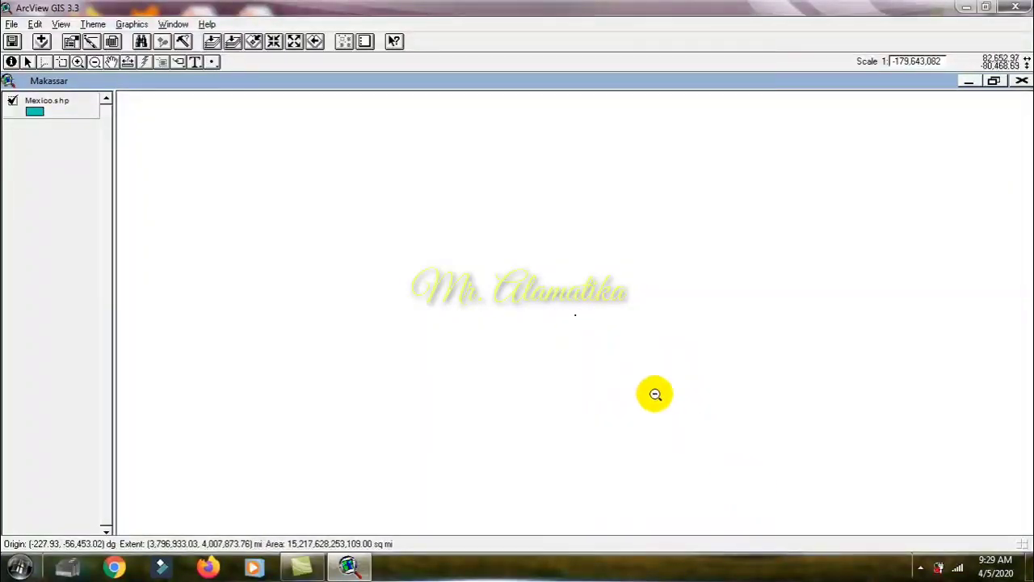
left_click(212, 43)
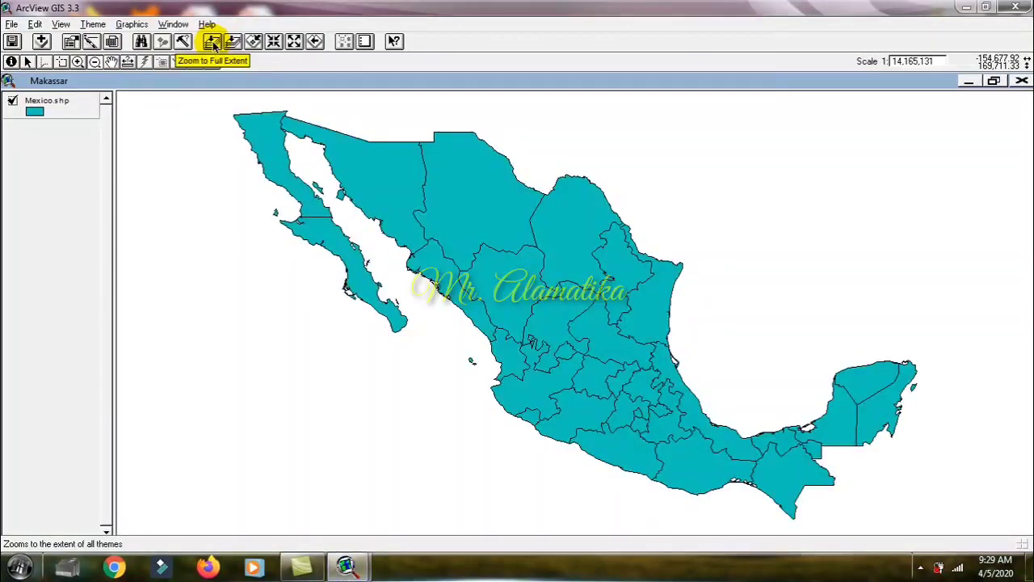
Step: Zoom far out from the map again, and bring back its full extent in a smaller, unmaximized ArcView window
left_click(254, 312)
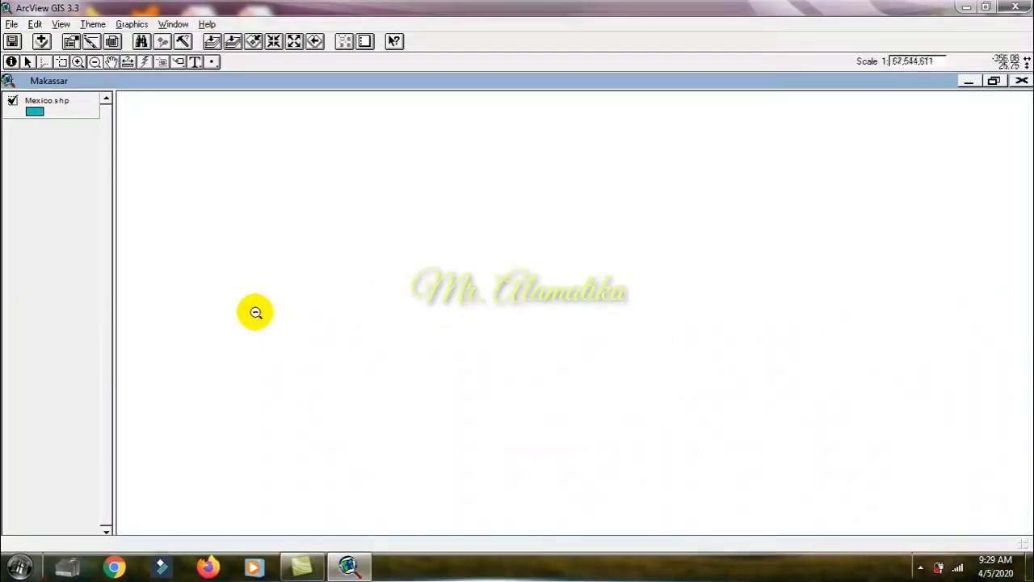
left_click_drag(253, 312, 476, 496)
left_click_drag(609, 395, 667, 533)
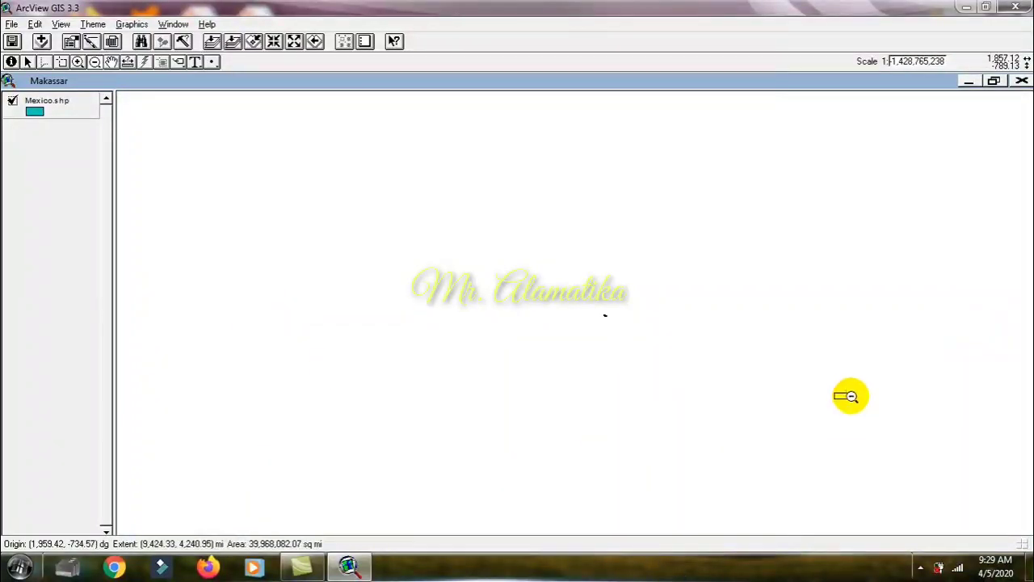
left_click_drag(850, 395, 761, 256)
left_click_drag(517, 7, 610, 194)
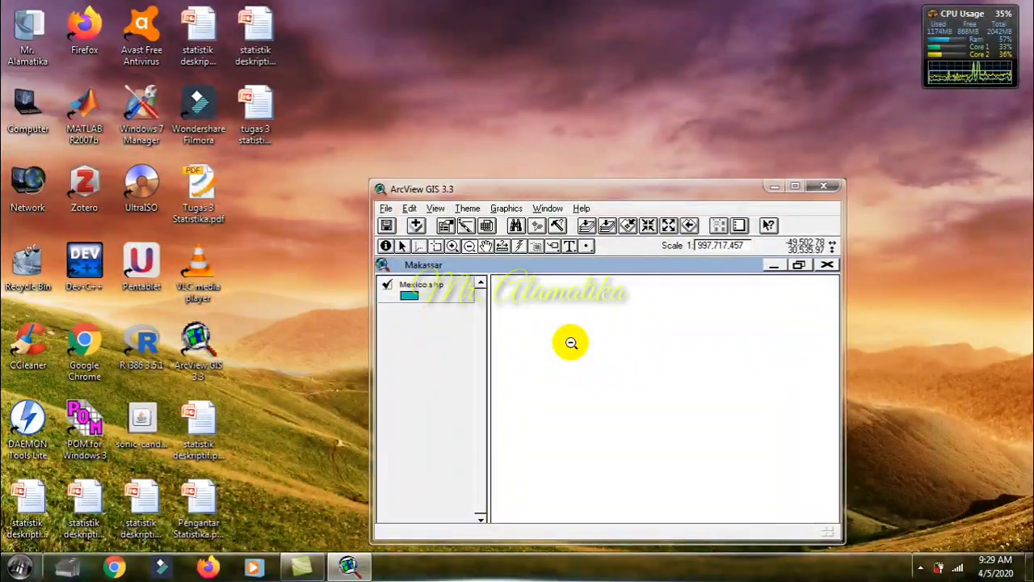
left_click(585, 231)
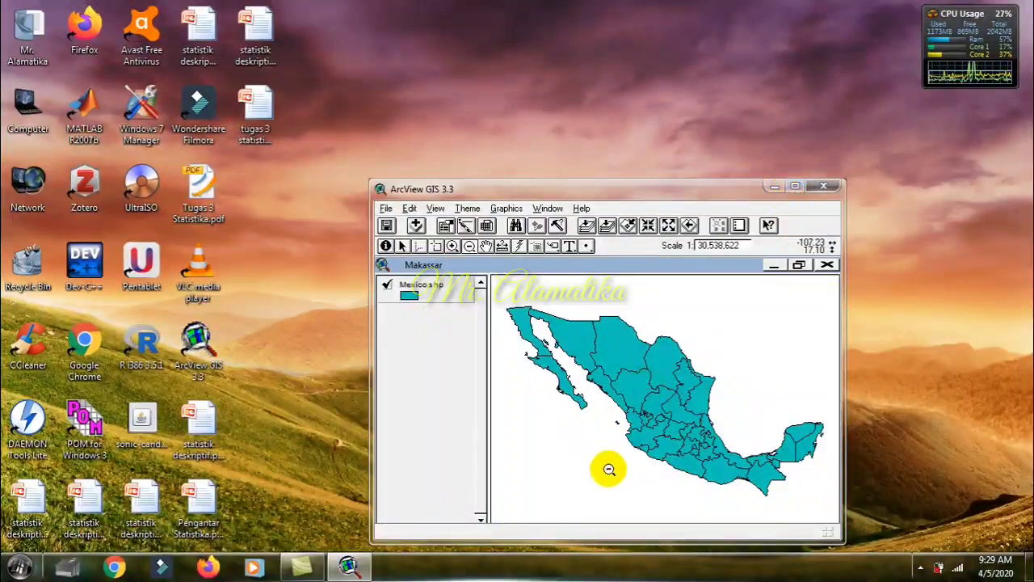
Step: Minimize the ArcView window and bring it back, maximized to fill the screen
left_click(349, 565)
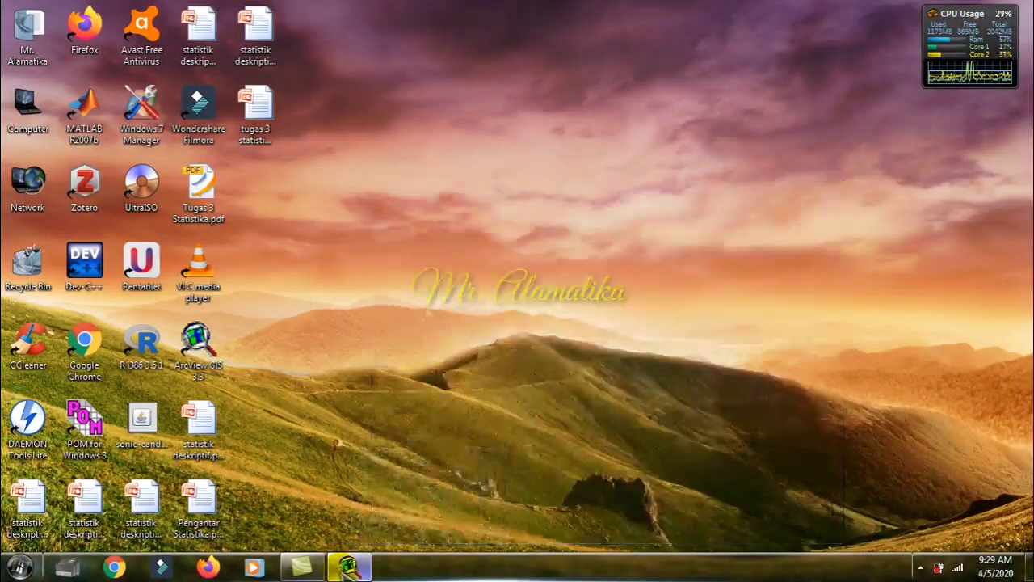
left_click(349, 565)
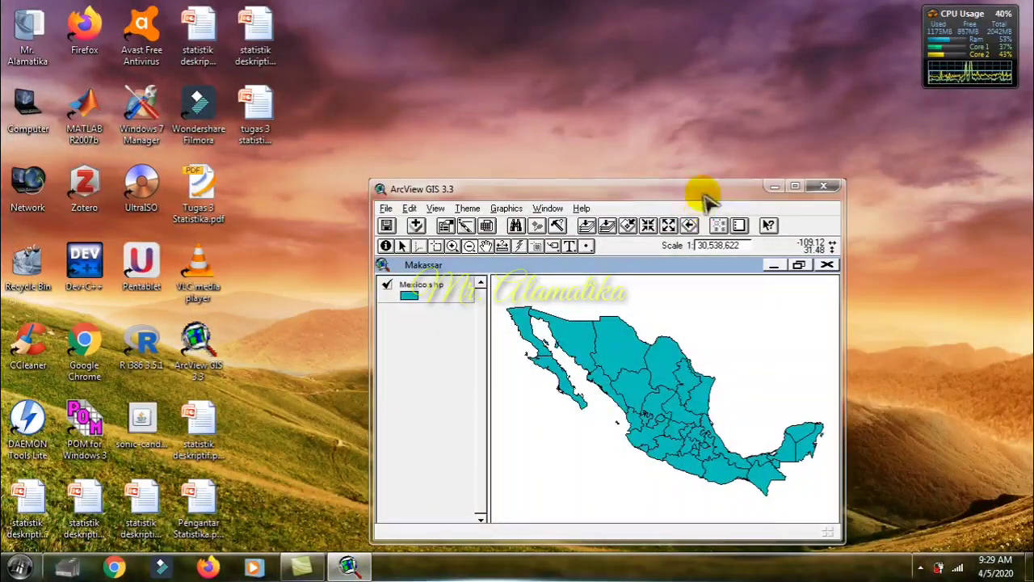
left_click_drag(704, 196, 549, 7)
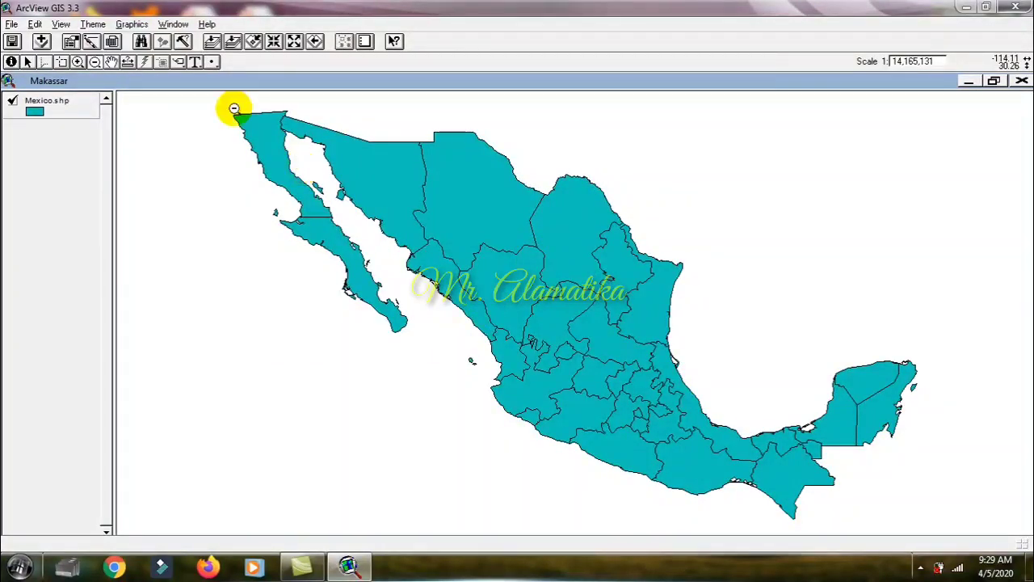
left_click(181, 159)
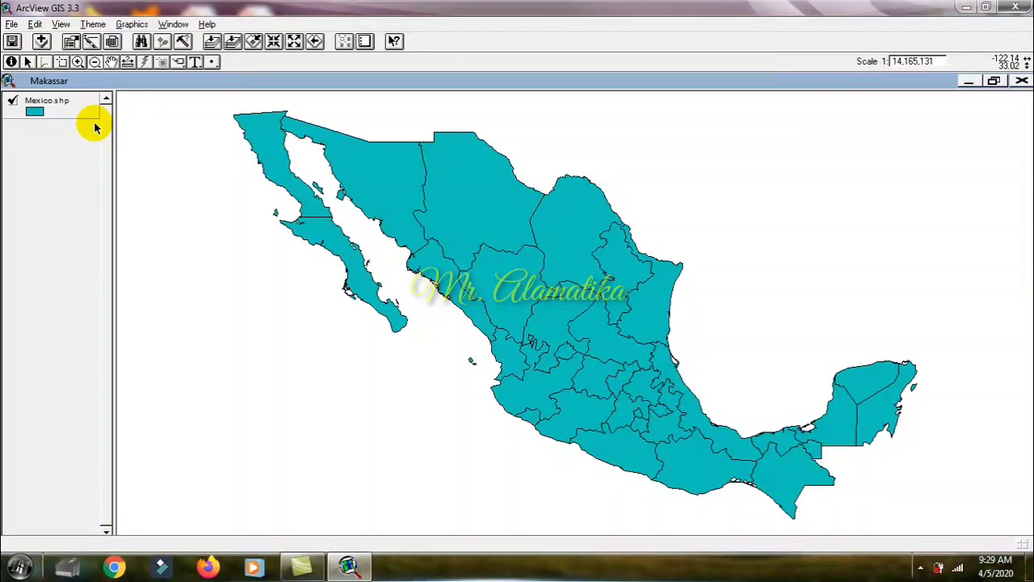
Step: Symbolize the Mexico.shp theme by unique values of the Name field, and apply the legend to the map
left_click(44, 100)
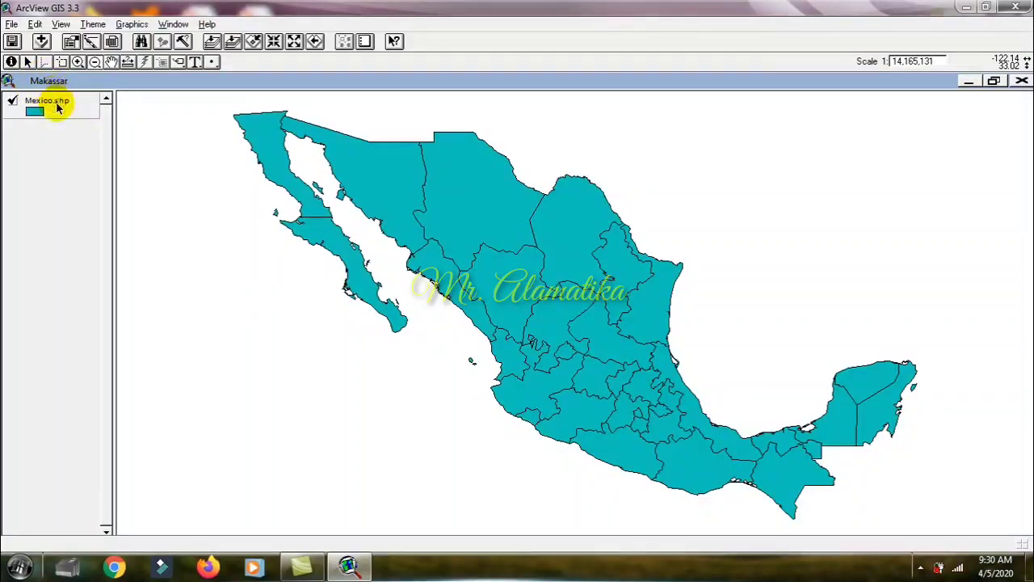
double_click(57, 109)
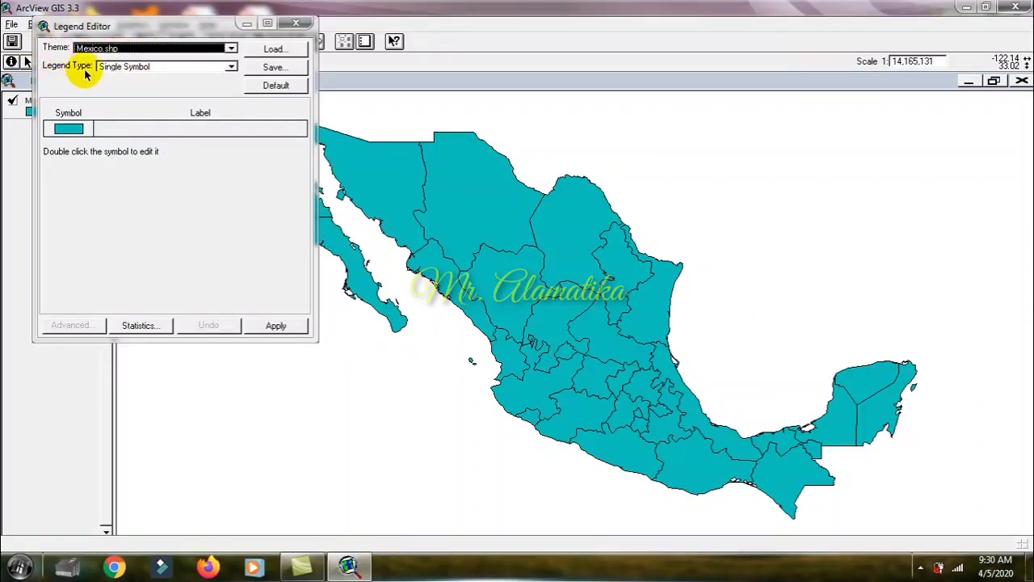
left_click(175, 69)
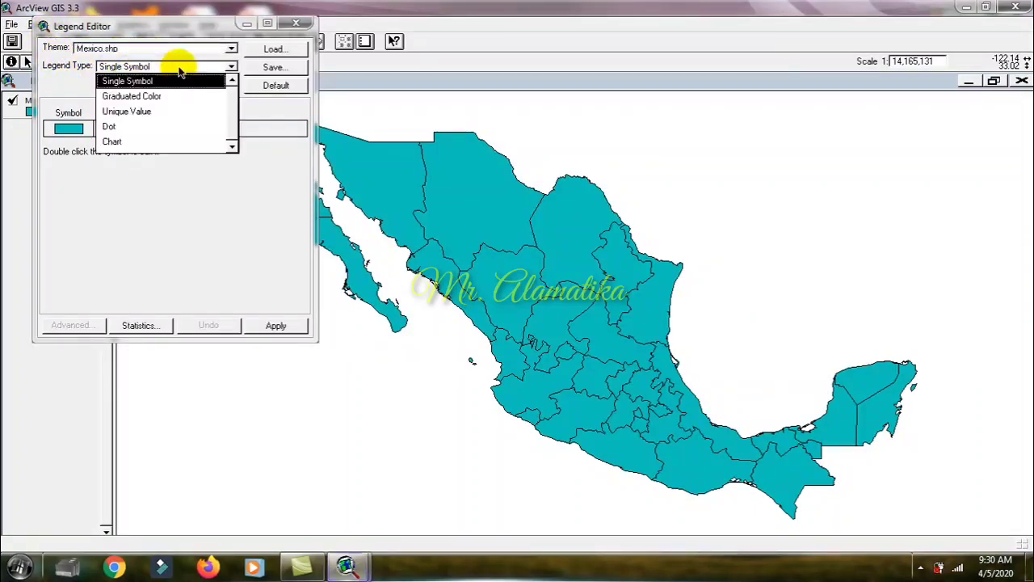
left_click(162, 113)
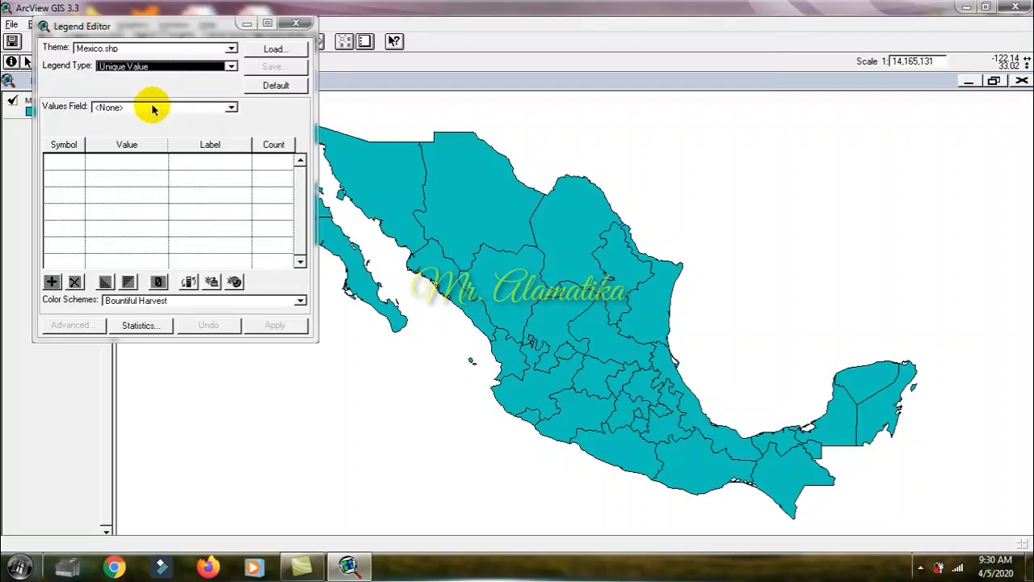
left_click(147, 107)
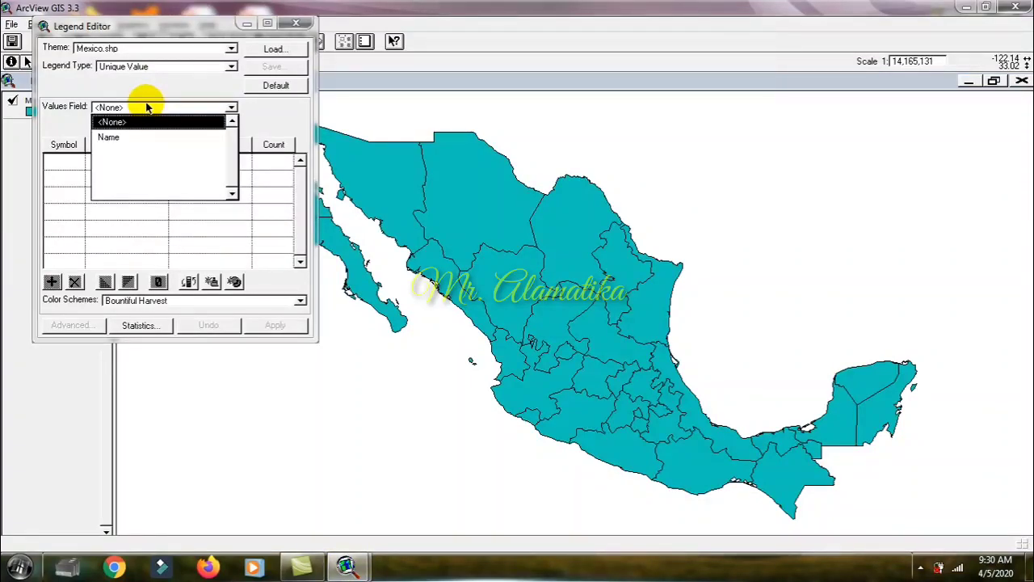
left_click(142, 144)
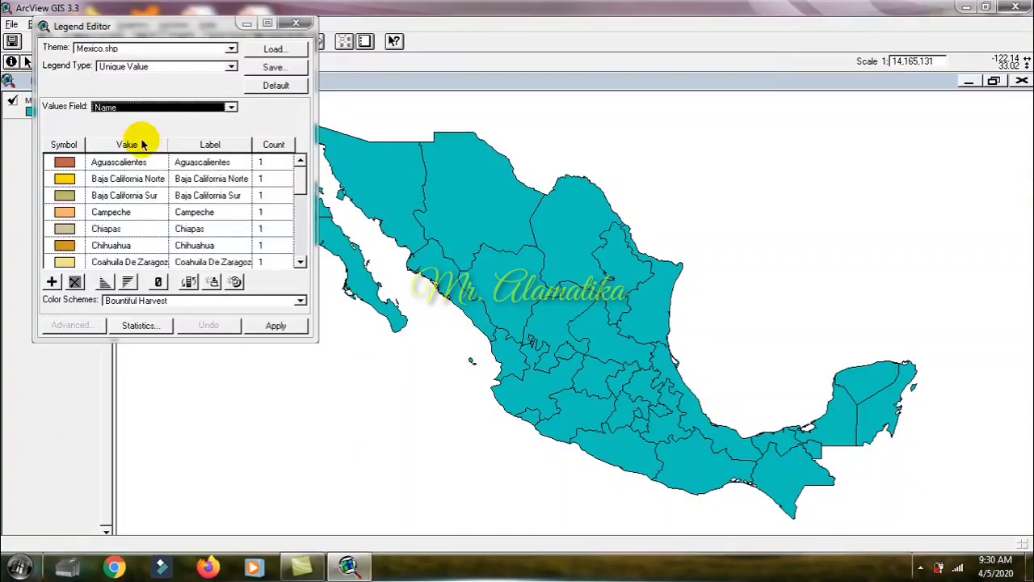
left_click(275, 325)
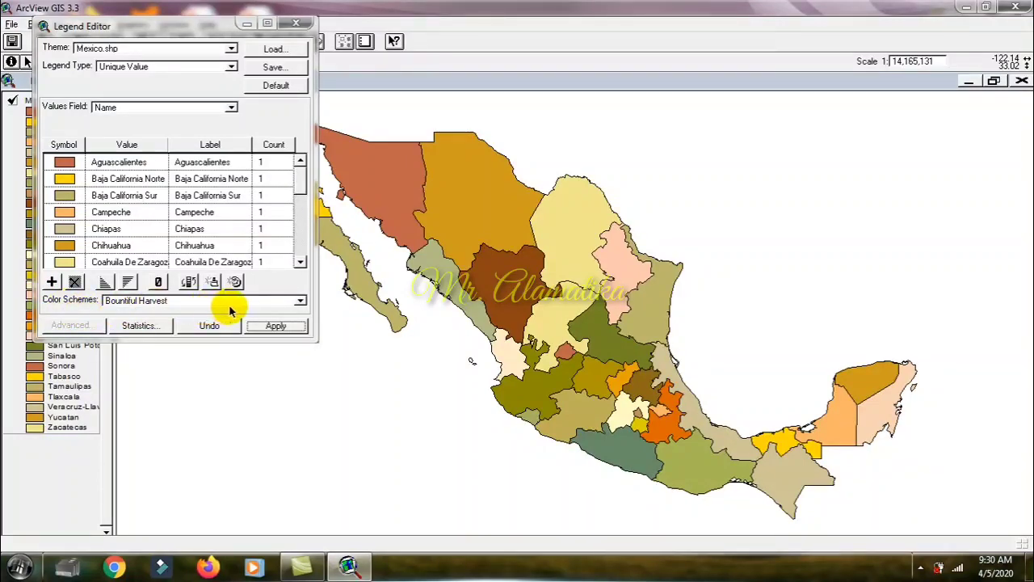
Step: Try the Pastels, Minerals and Fruits & Vegetables color schemes on the Mexico.shp legend, applying each to the map in turn
left_click(300, 302)
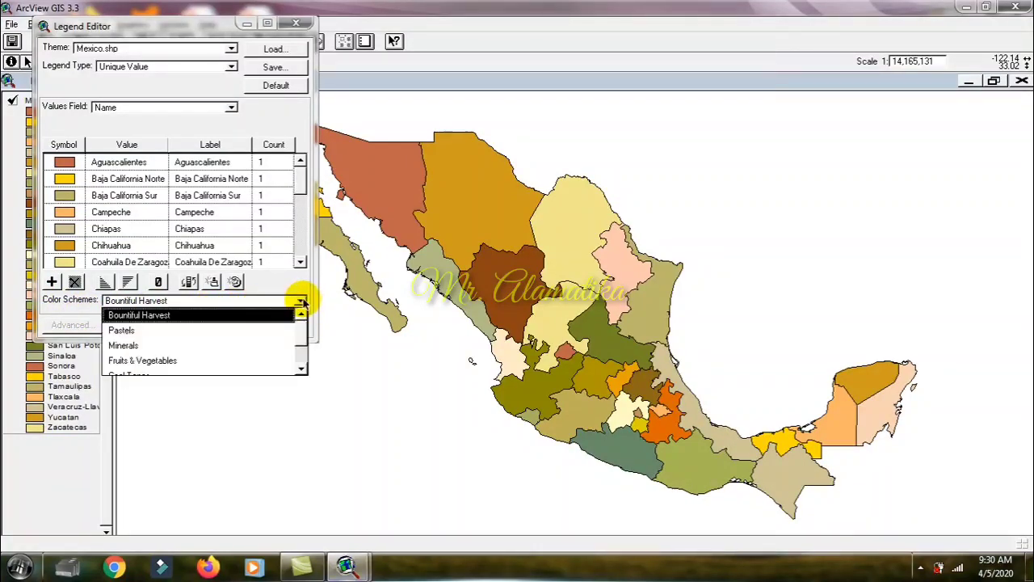
left_click(233, 332)
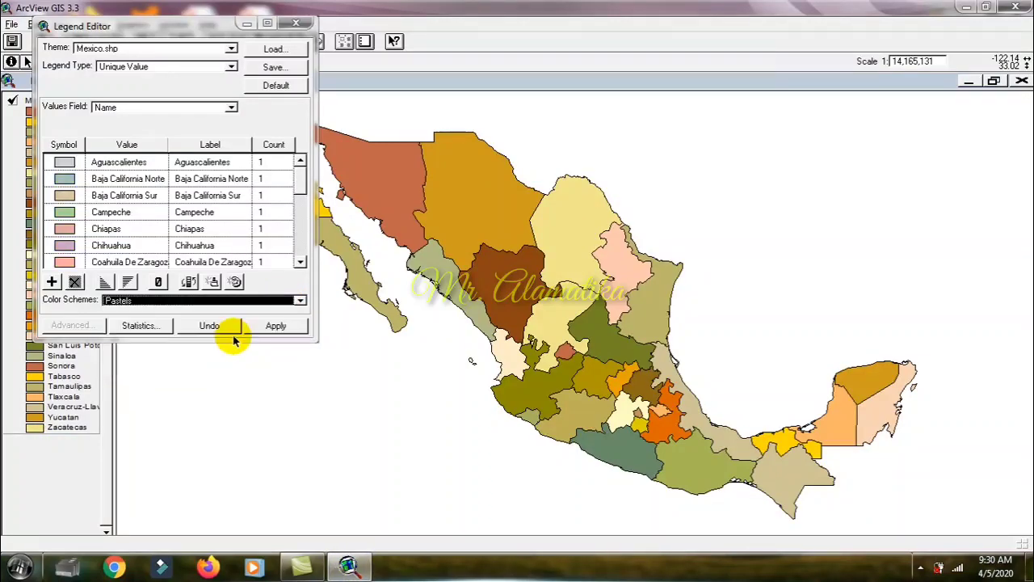
left_click(275, 324)
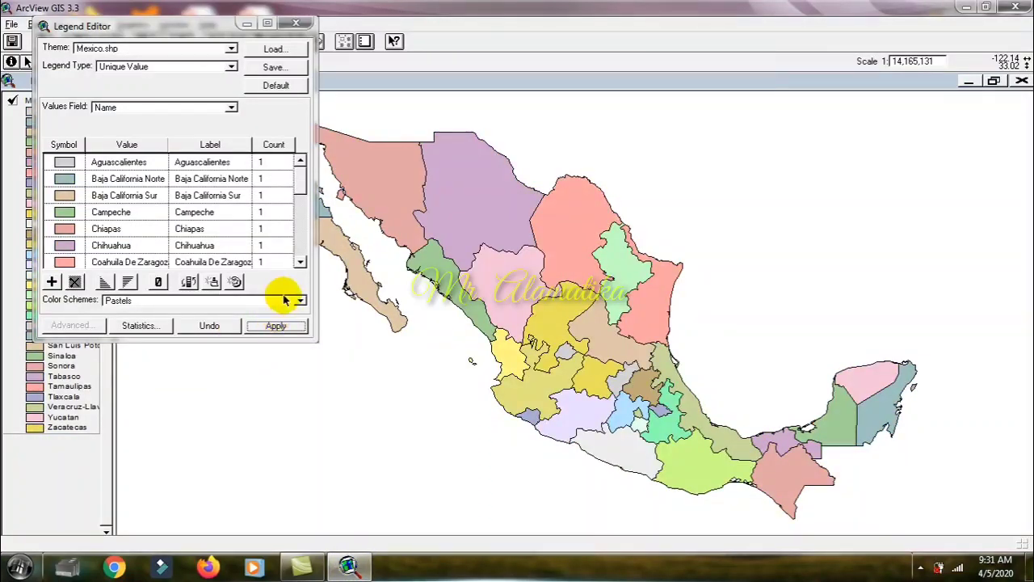
left_click(299, 302)
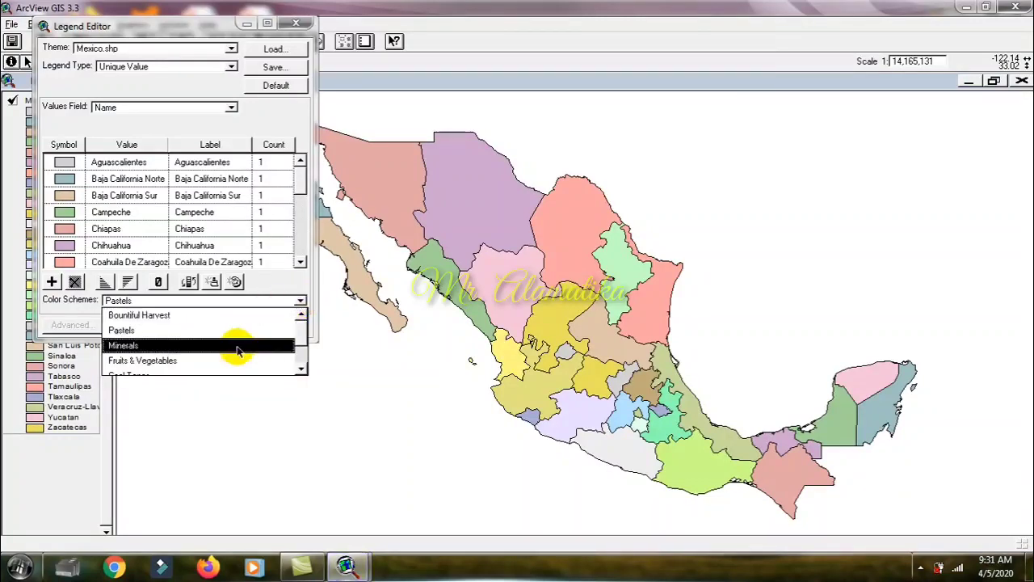
left_click(238, 346)
left_click(277, 325)
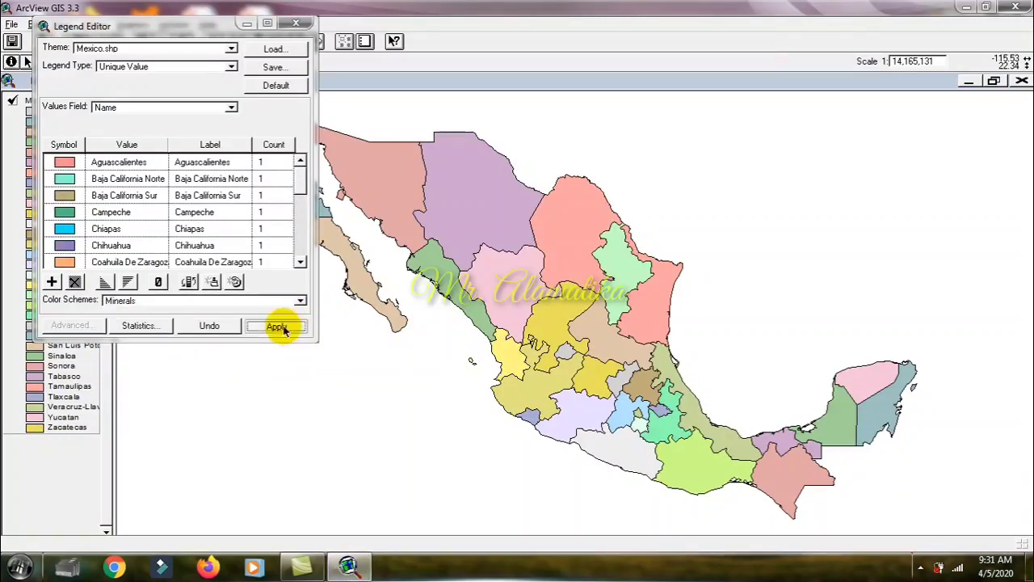
left_click(298, 301)
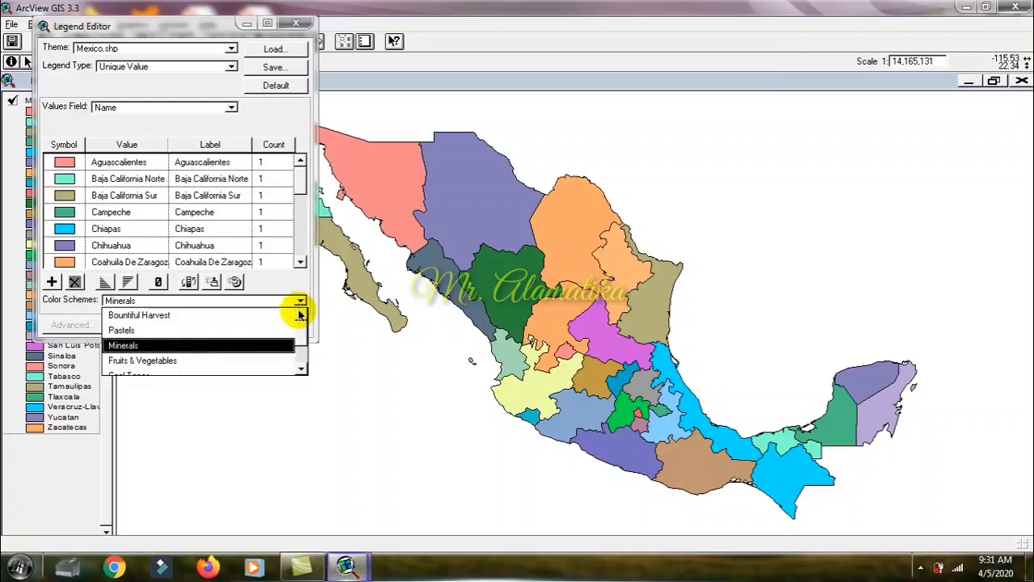
left_click(270, 360)
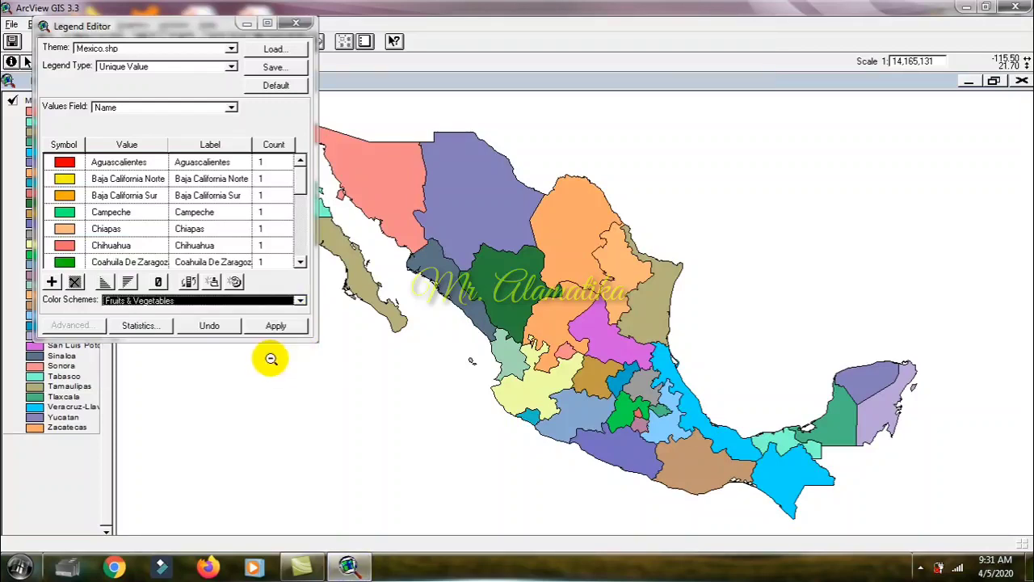
left_click(292, 328)
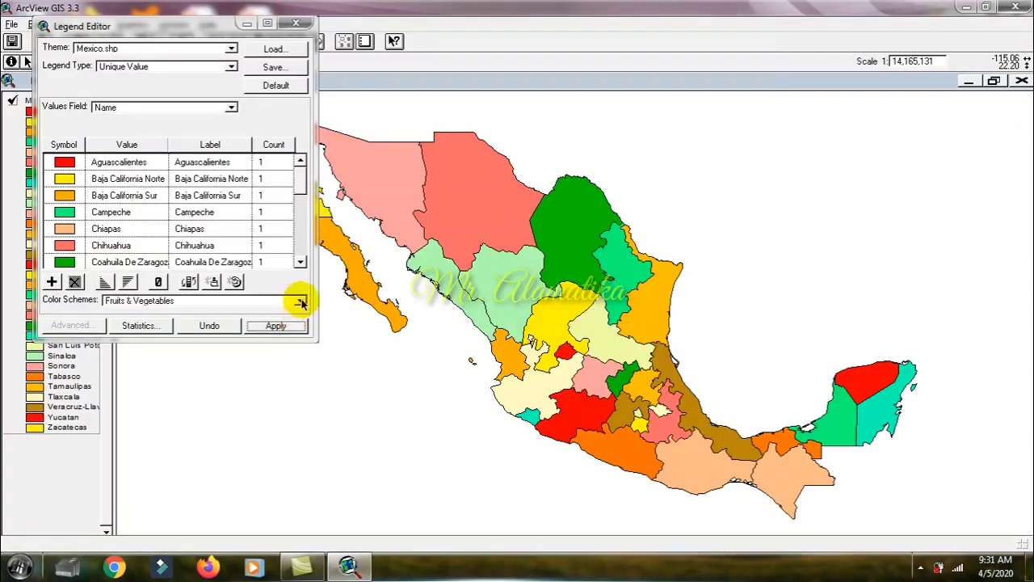
Step: Apply the Cool Tones color scheme to the Mexico.shp legend
left_click(301, 302)
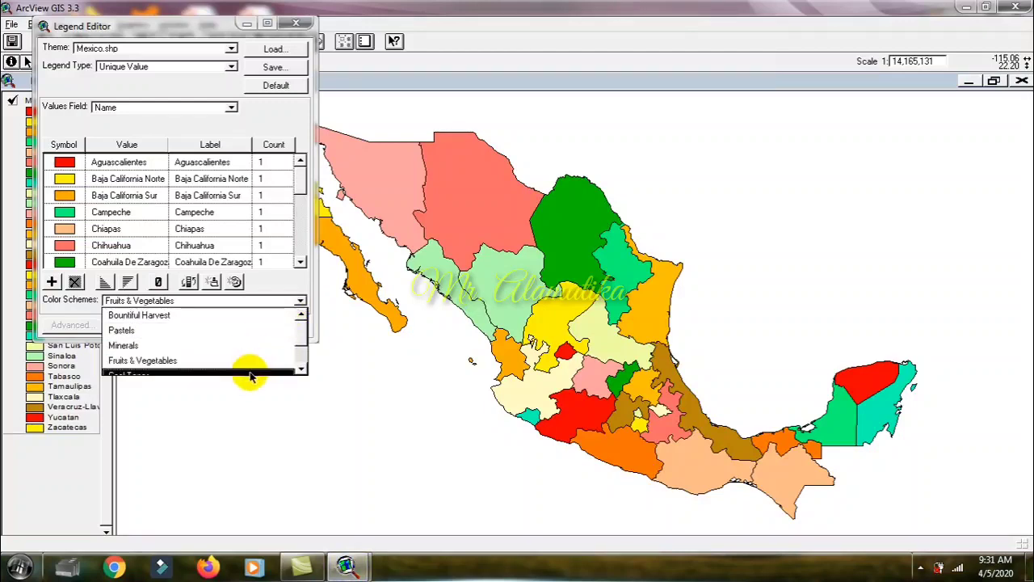
left_click(250, 373)
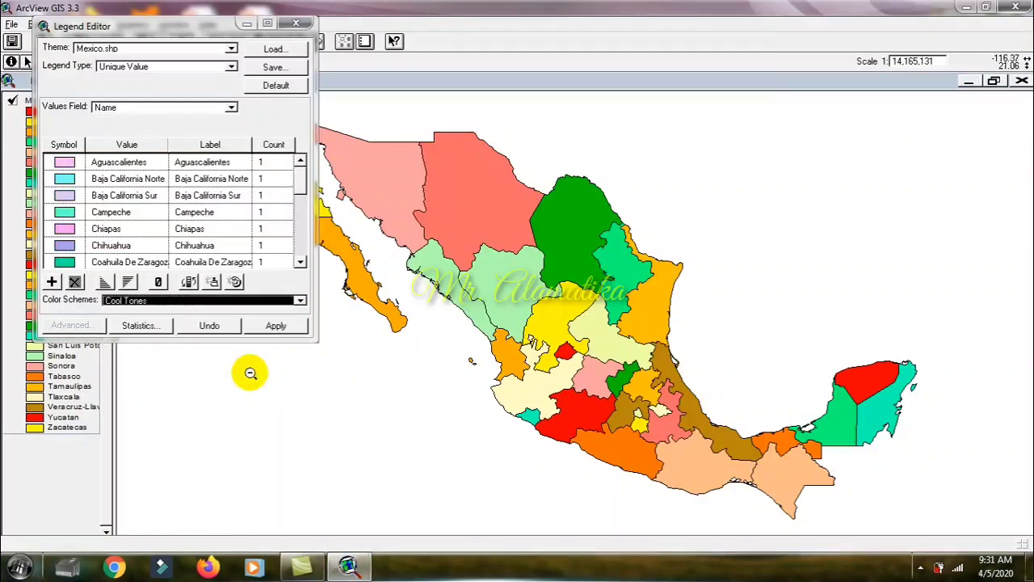
left_click(275, 326)
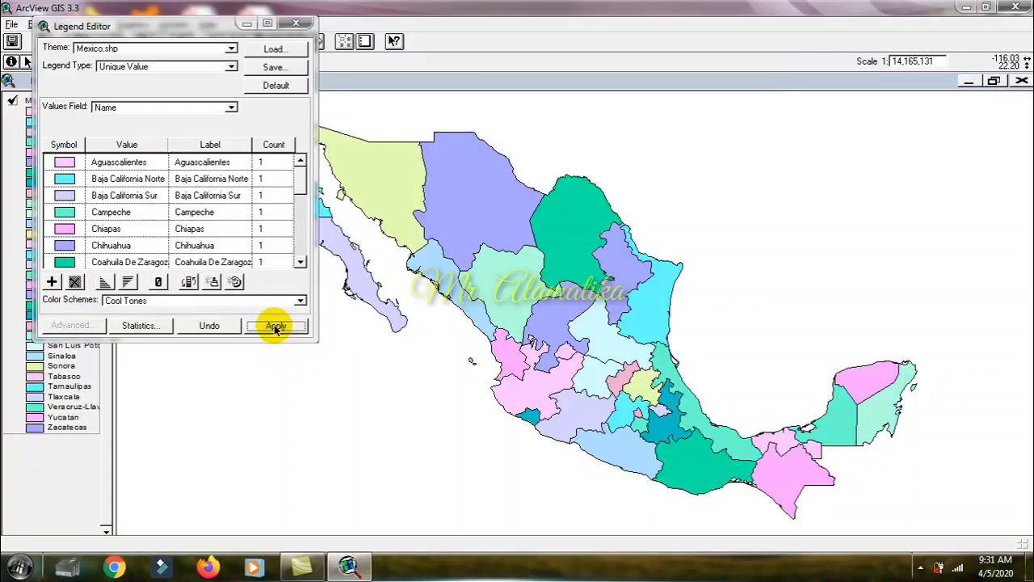
Step: Look through the legend's whole list of states down to Zacatecas, and return to its beginning
left_click(297, 227)
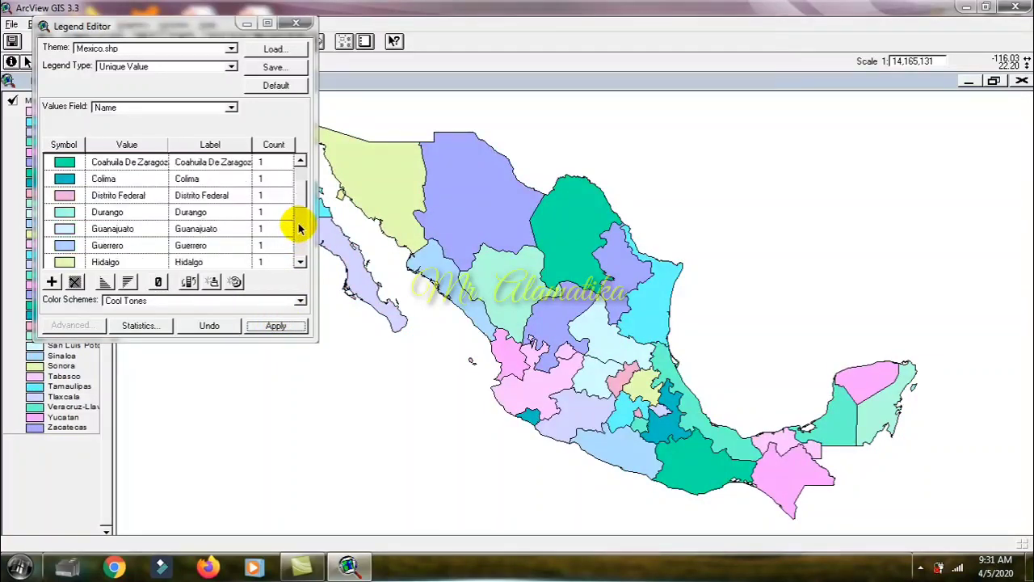
left_click(297, 228)
left_click(298, 228)
left_click(297, 234)
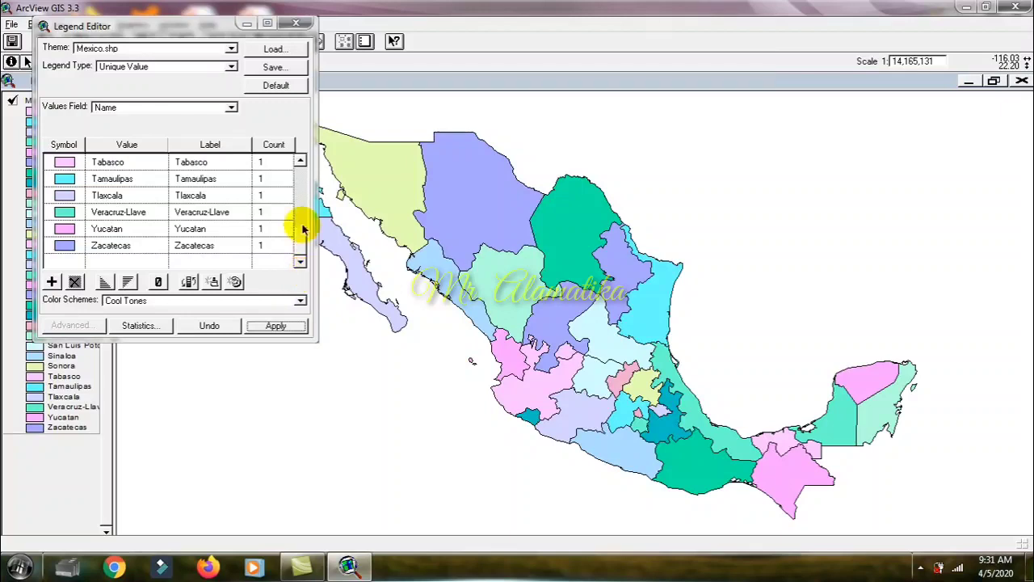
left_click(300, 183)
left_click(300, 183)
left_click(301, 183)
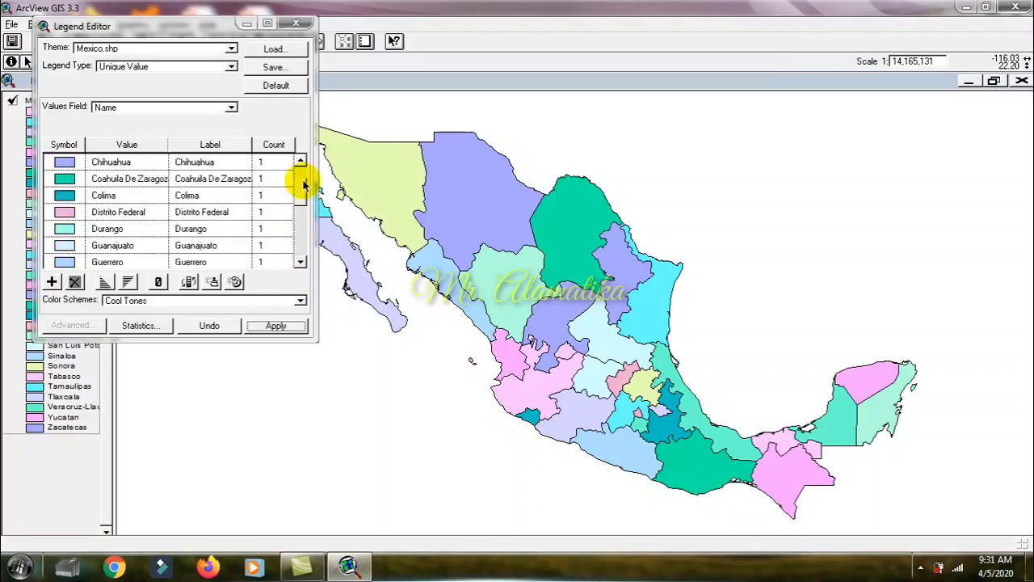
left_click(300, 184)
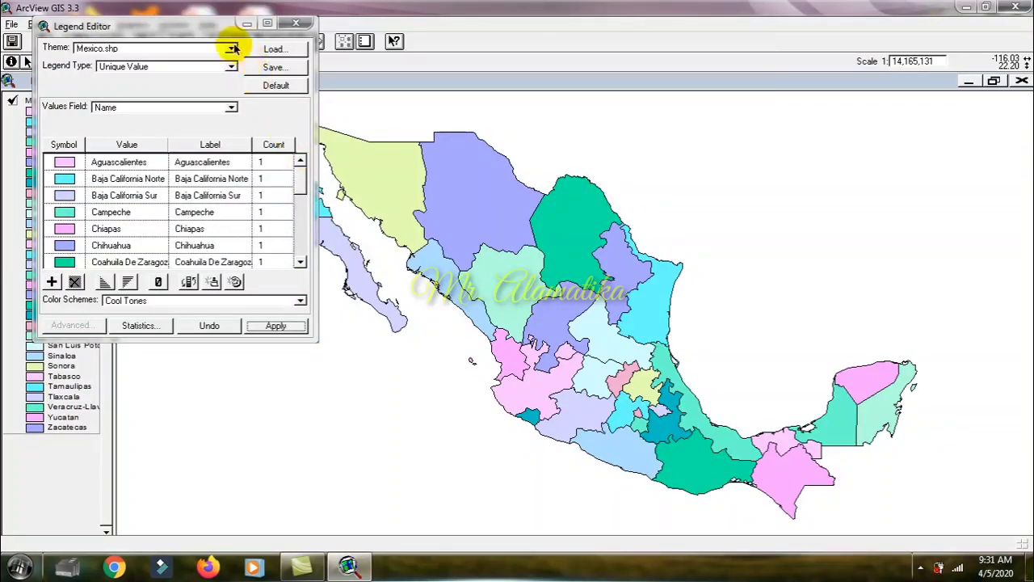
Step: Change the Baja California Norte fill color to red, apply it to the map, and close the color palette and Legend Editor
left_click_drag(195, 29, 777, 178)
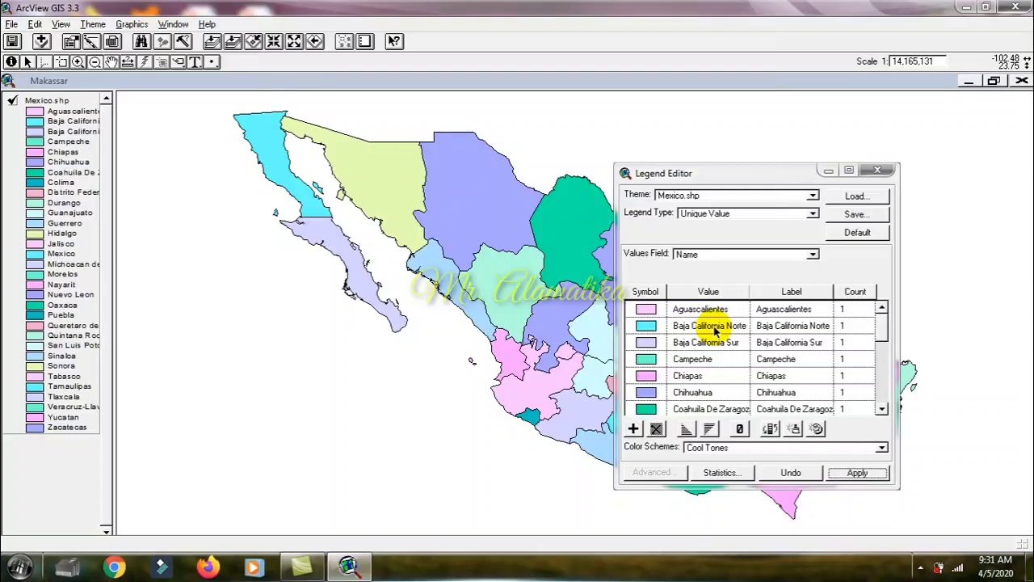
double_click(645, 326)
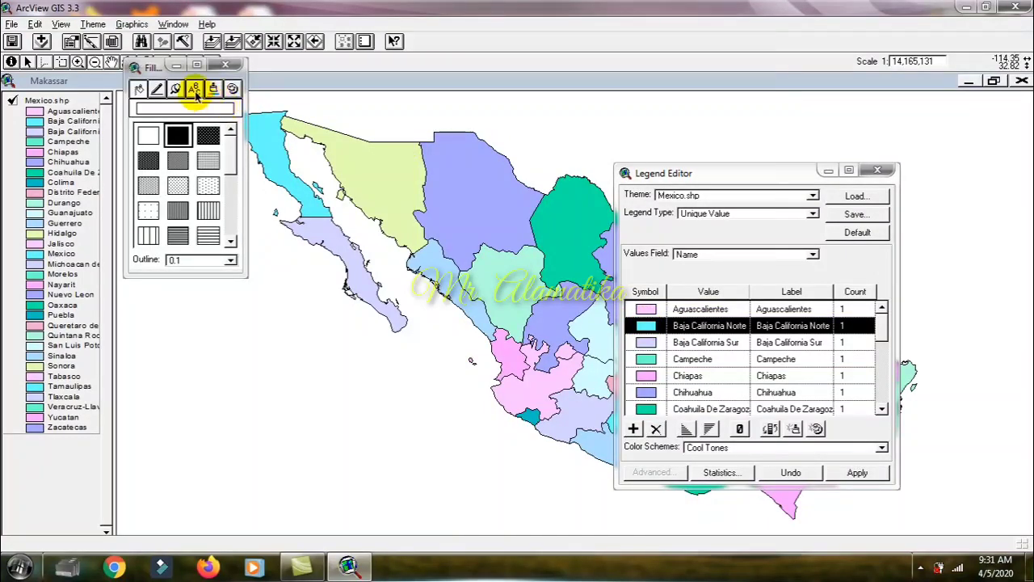
left_click_drag(247, 72, 365, 82)
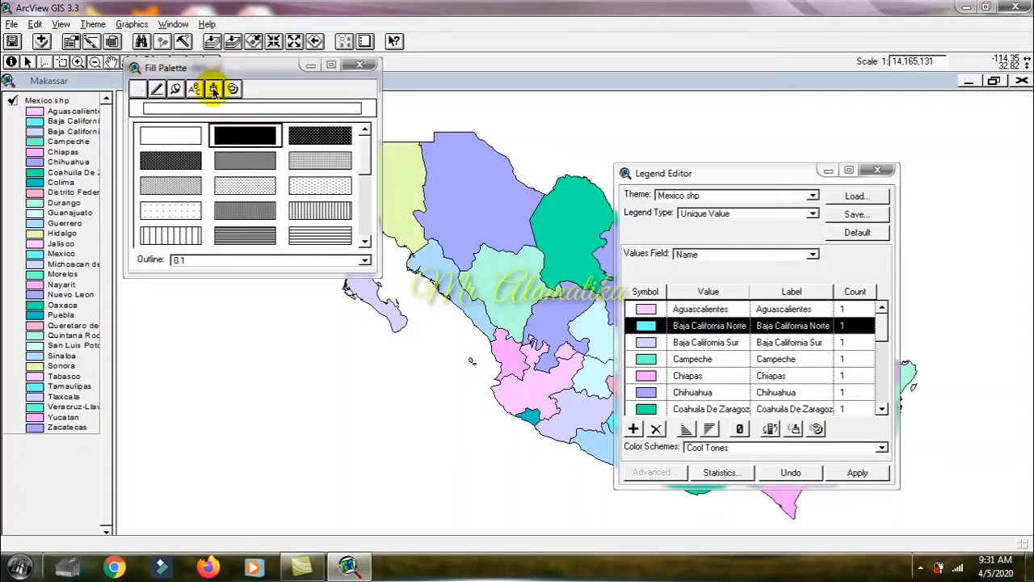
left_click(213, 88)
left_click(227, 163)
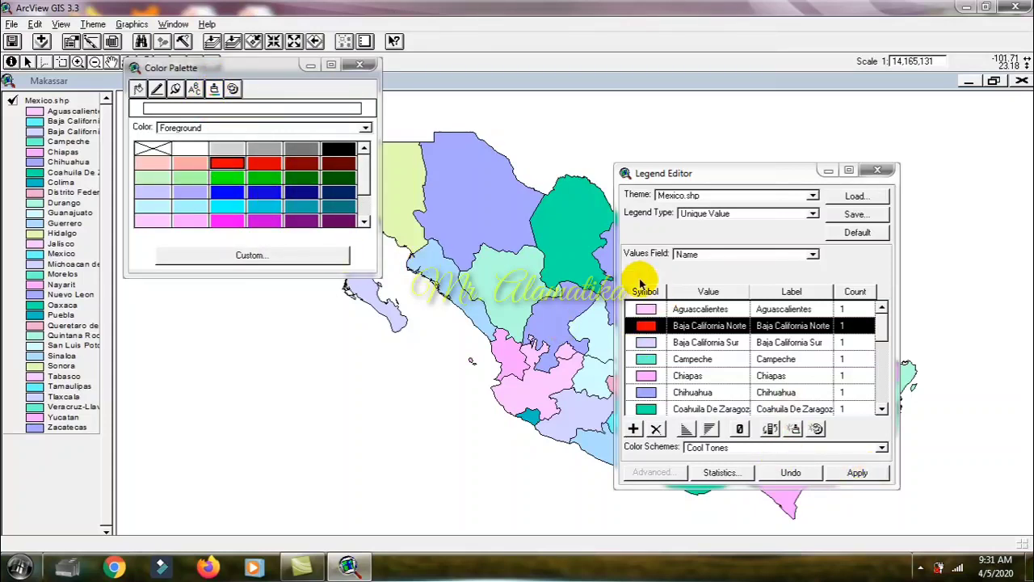
left_click(857, 473)
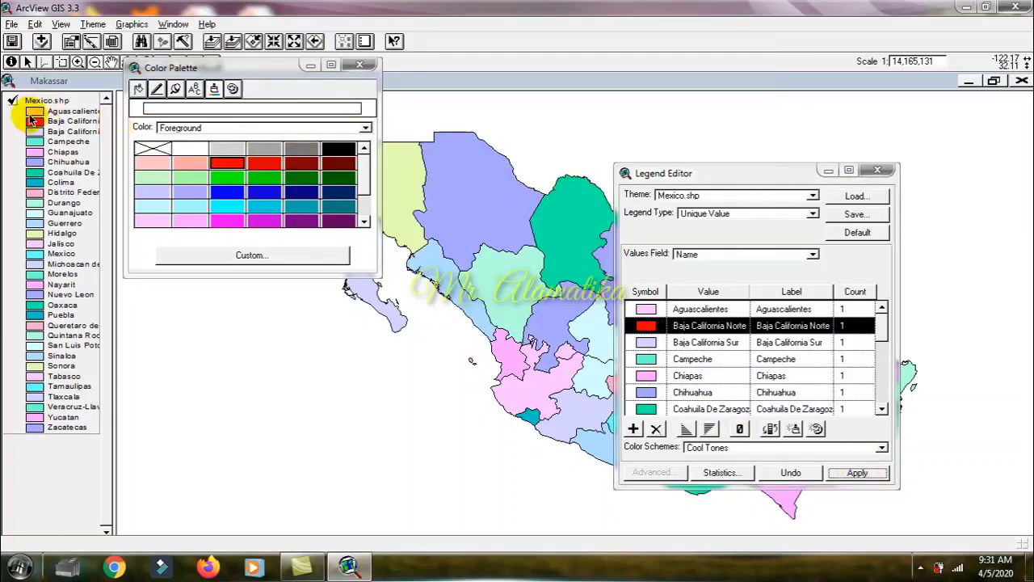
left_click(356, 65)
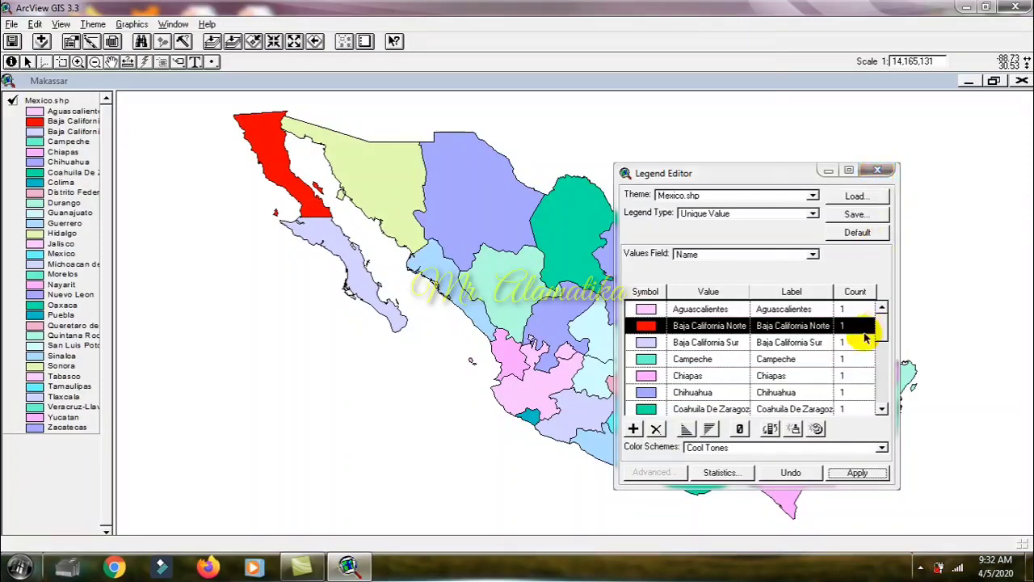
left_click(876, 171)
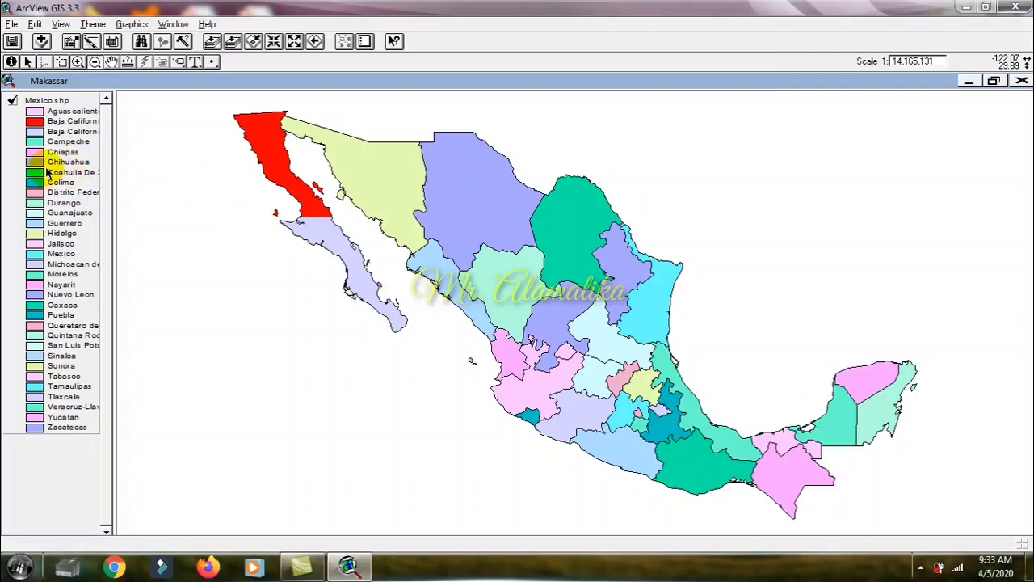
Step: Review the attribute table of the Mexico.shp theme and its Legend Editor, closing each without changes
left_click(59, 25)
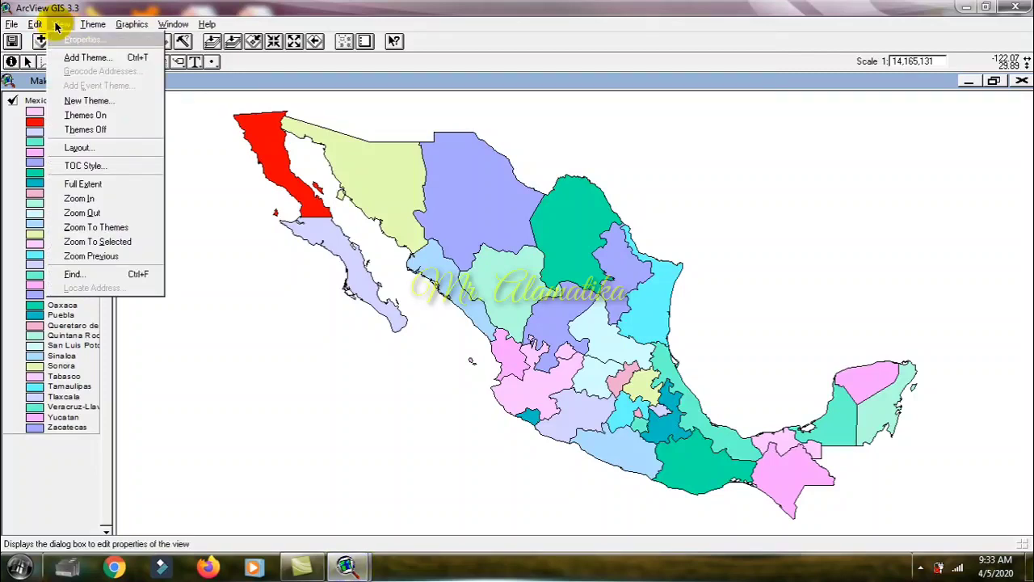
mouse_move(93, 27)
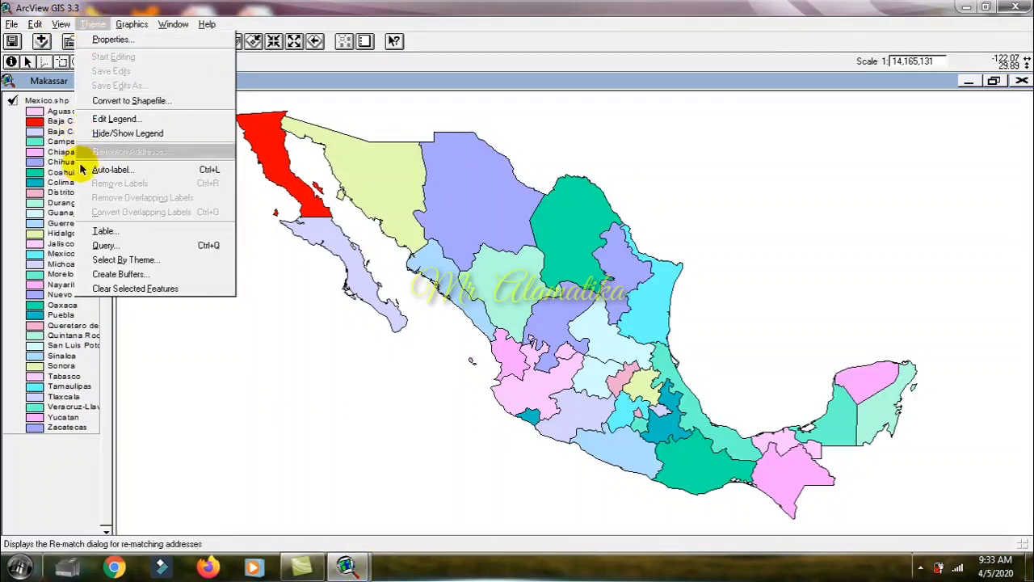
left_click(115, 232)
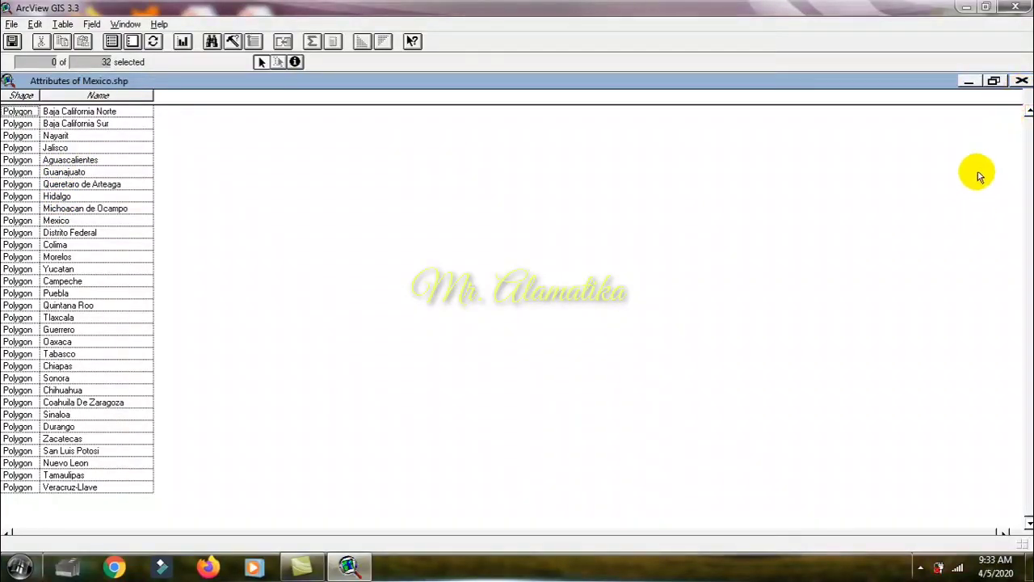
left_click(1020, 83)
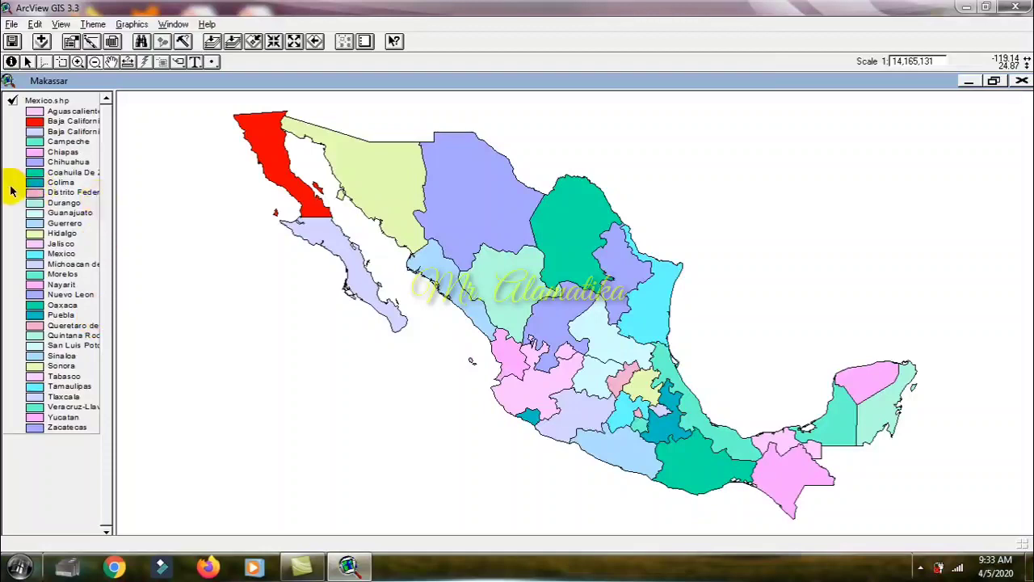
double_click(56, 210)
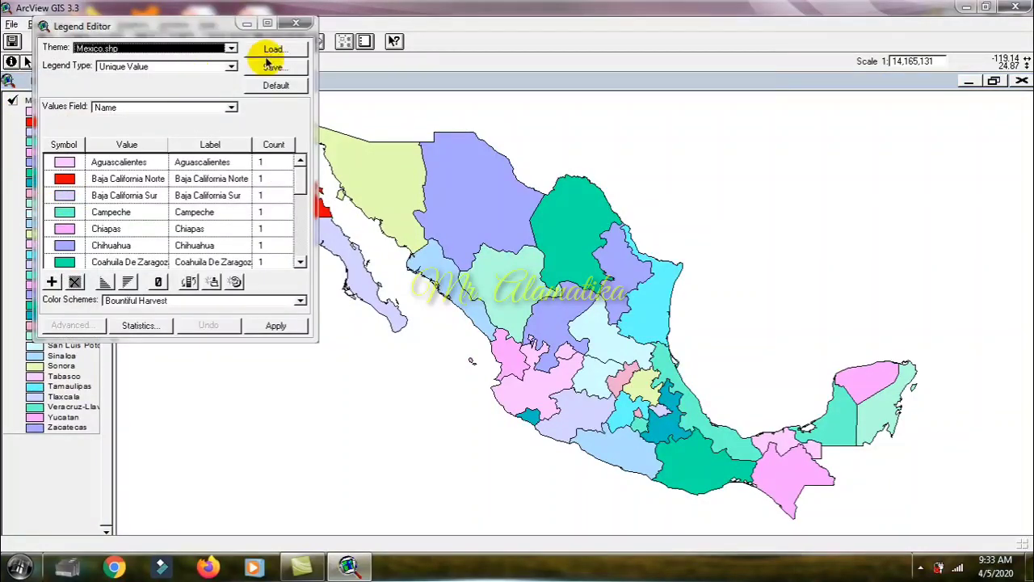
left_click(298, 26)
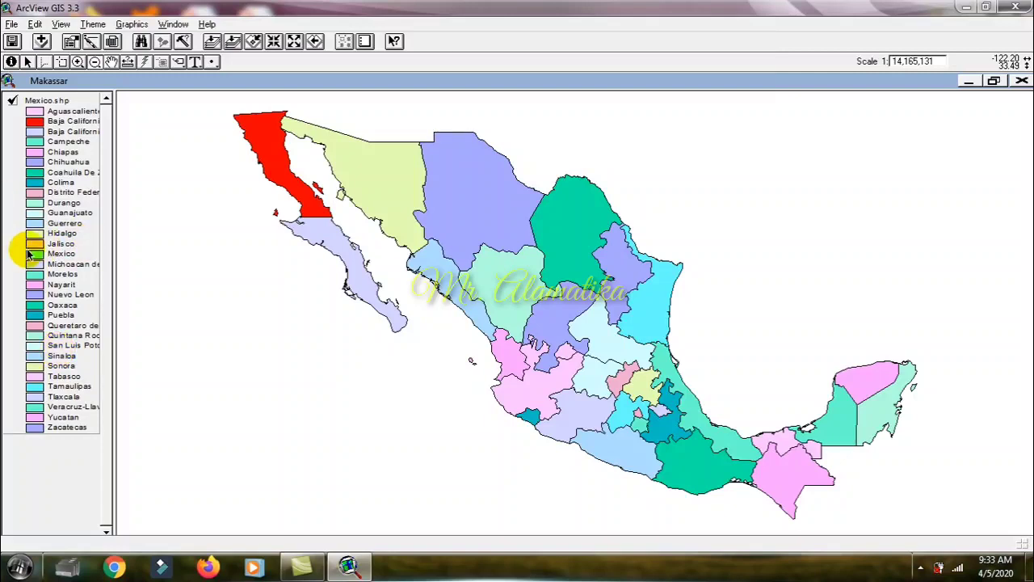
Step: Open the attribute table of Mexico.shp and highlight individual state records one at a time throughout the list
left_click(112, 42)
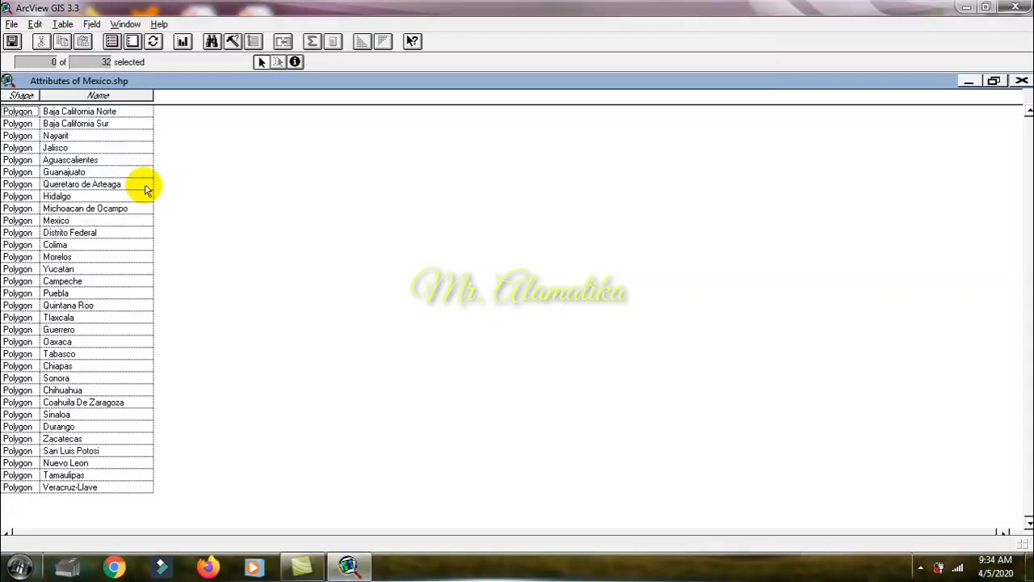
left_click(118, 162)
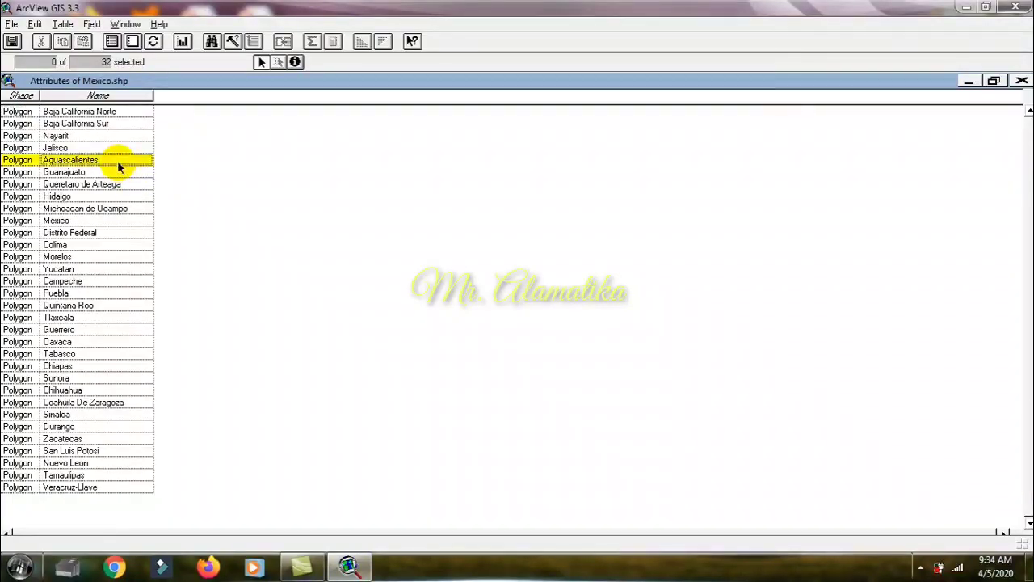
left_click(109, 220)
left_click(98, 306)
left_click(89, 391)
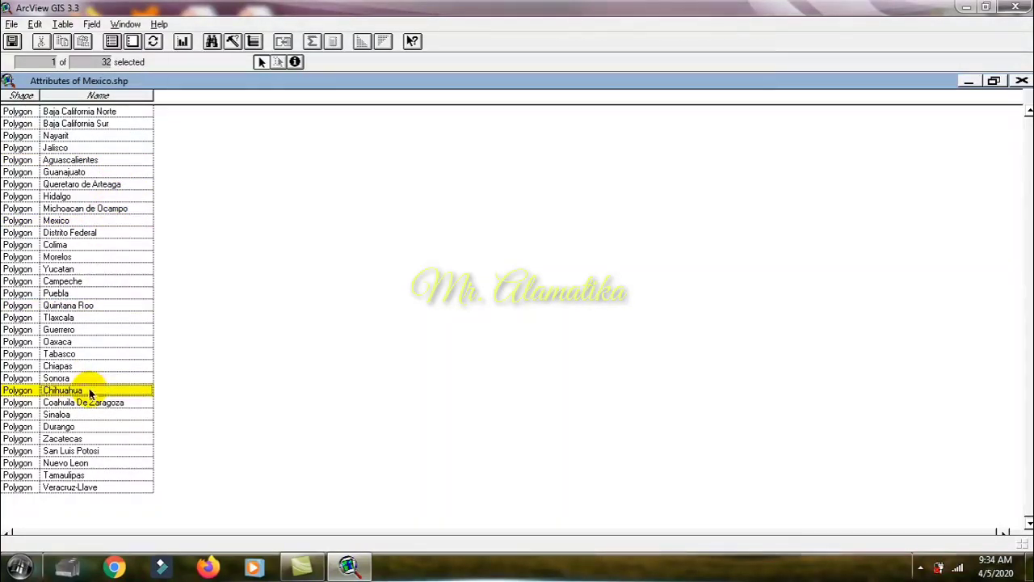
left_click(81, 451)
left_click(81, 342)
left_click(82, 281)
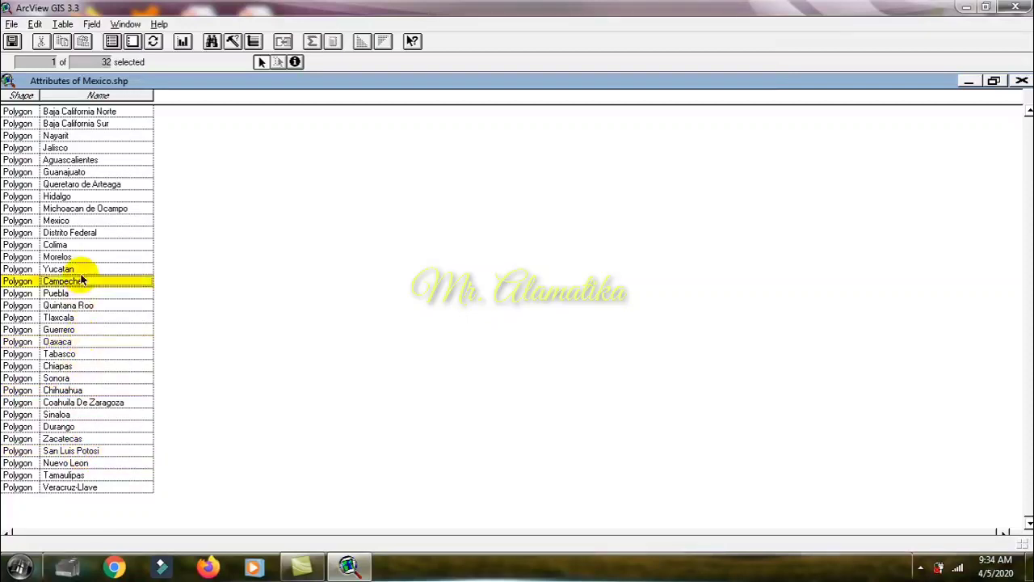
left_click(85, 196)
left_click(85, 126)
left_click(84, 150)
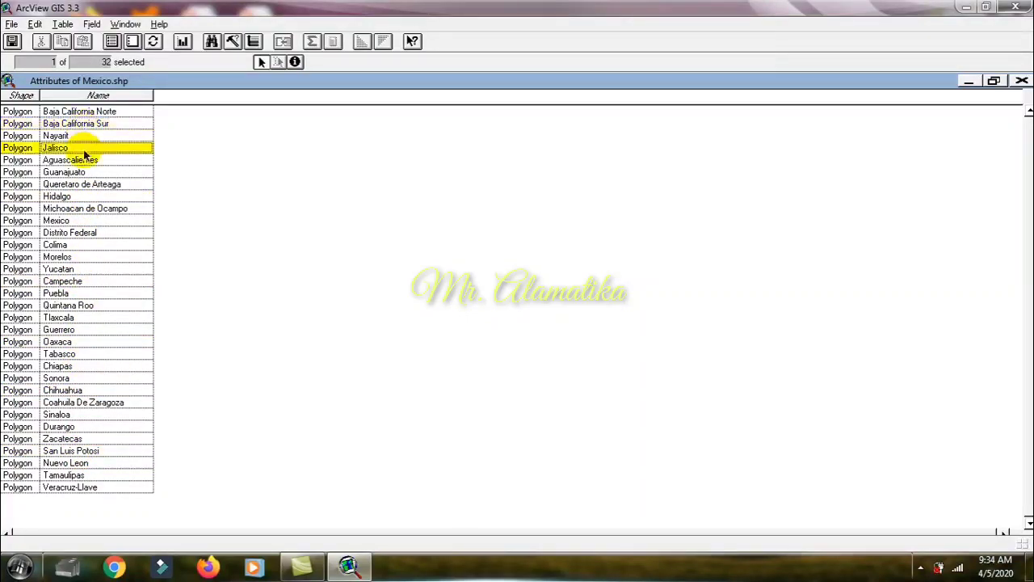
left_click(86, 196)
left_click(86, 257)
left_click(89, 184)
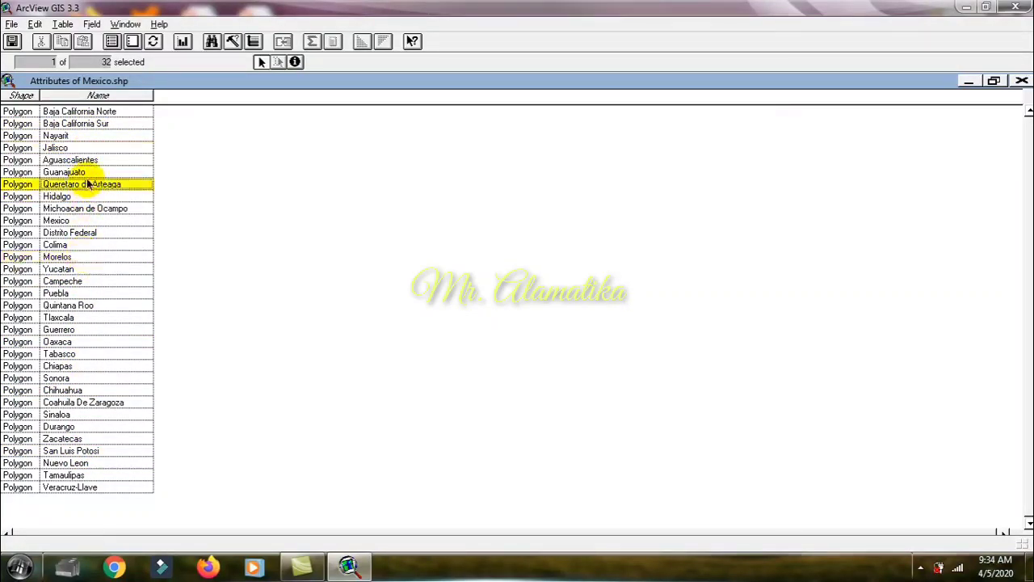
left_click(90, 149)
left_click(91, 125)
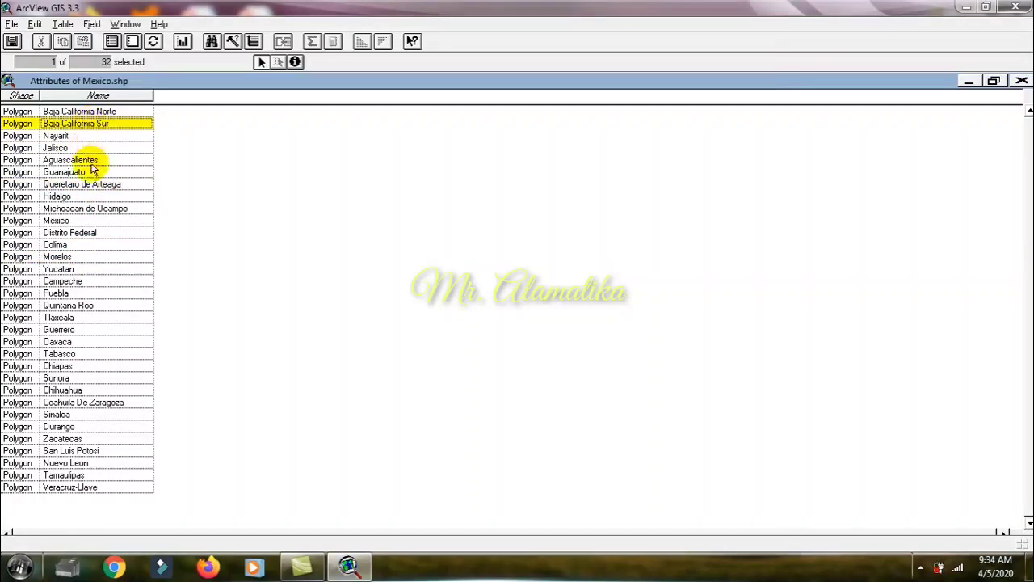
left_click(91, 172)
left_click(90, 256)
left_click(88, 343)
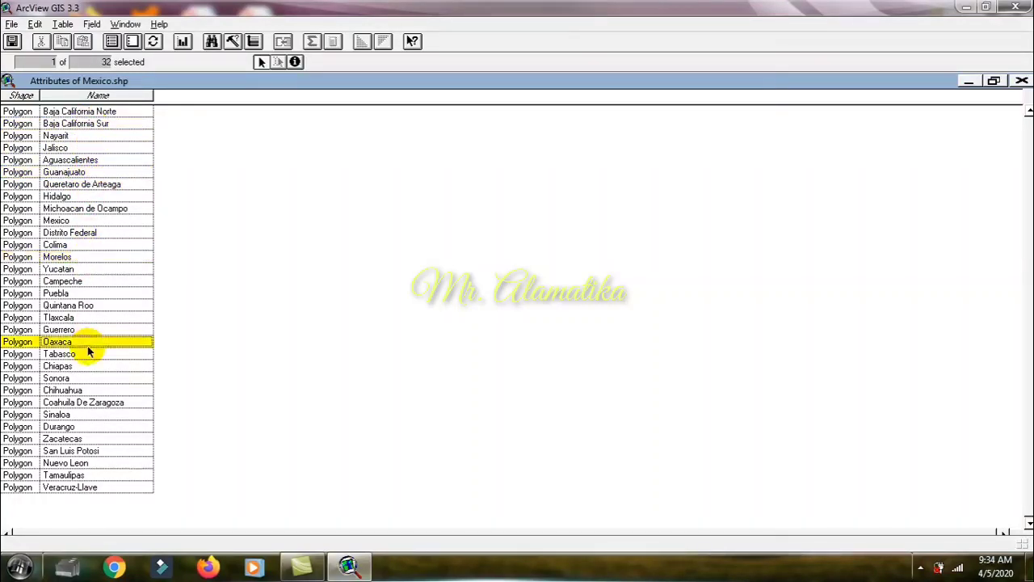
Step: Select the Baja California Sur record in the Mexico.shp attribute table and close the table
left_click(89, 185)
left_click(93, 124)
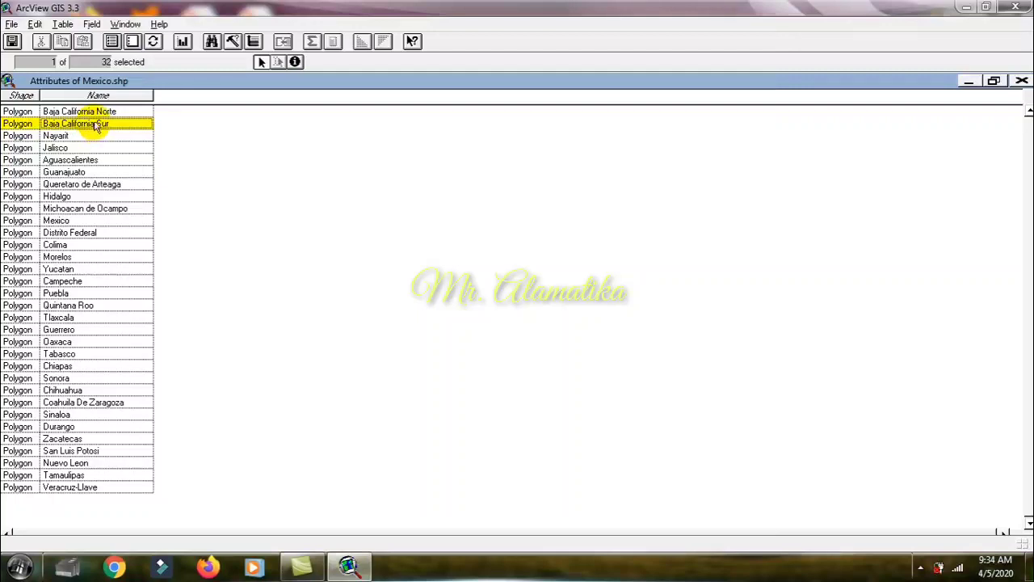
left_click(97, 113)
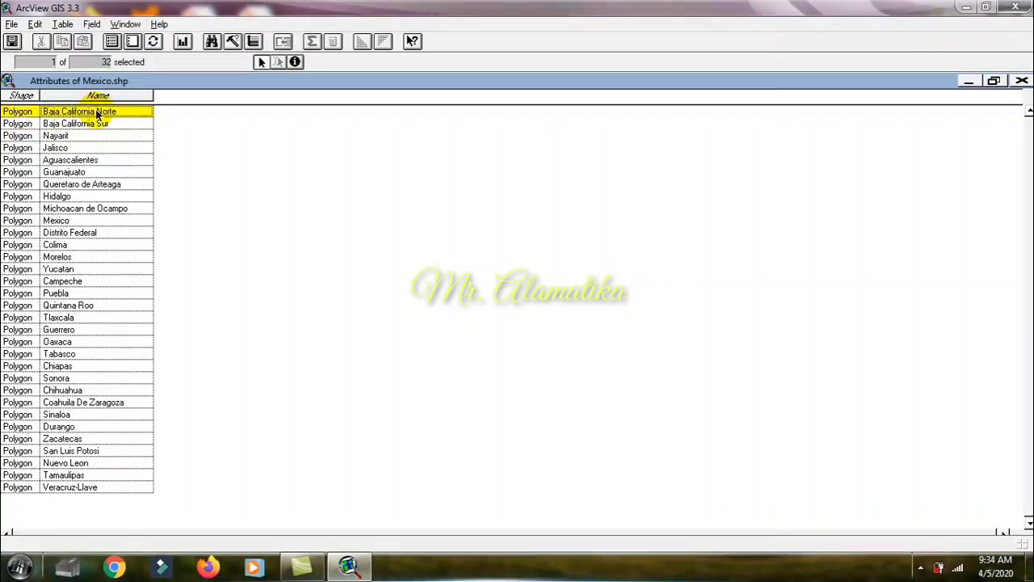
left_click(105, 126)
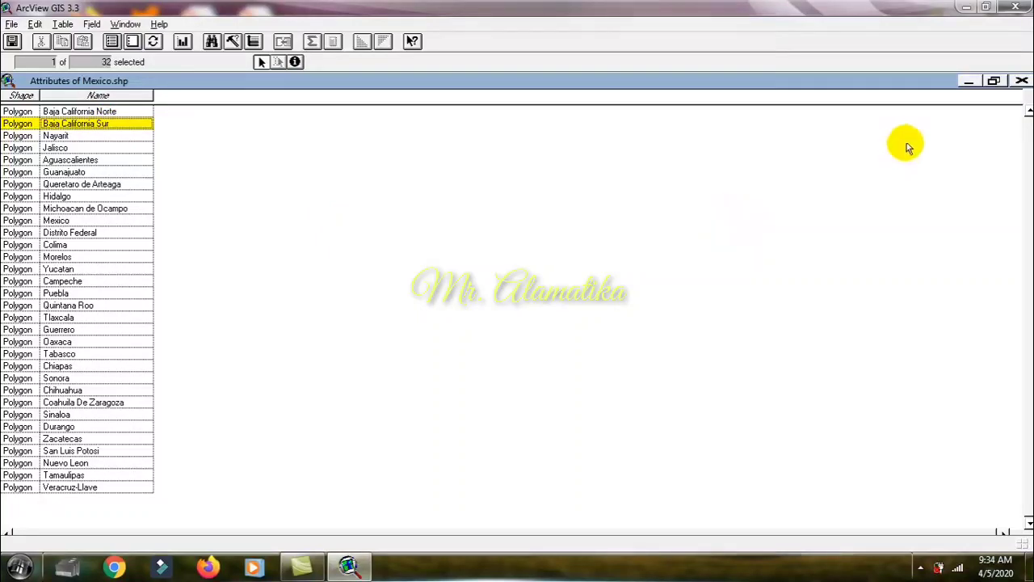
left_click(1022, 82)
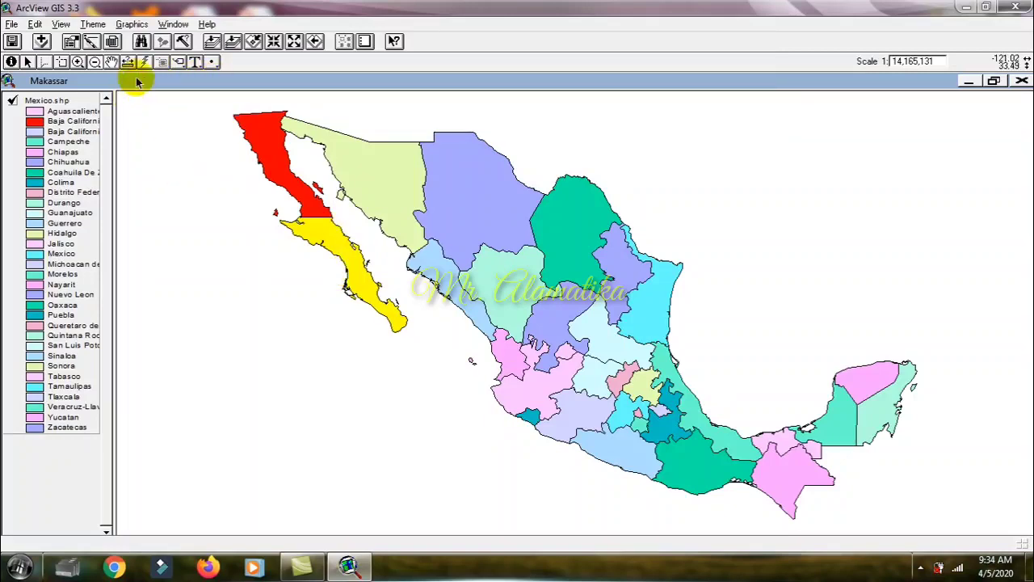
Step: Auto-label the selected state on the map using the Name field and the Find Best Label Placement option
left_click(93, 24)
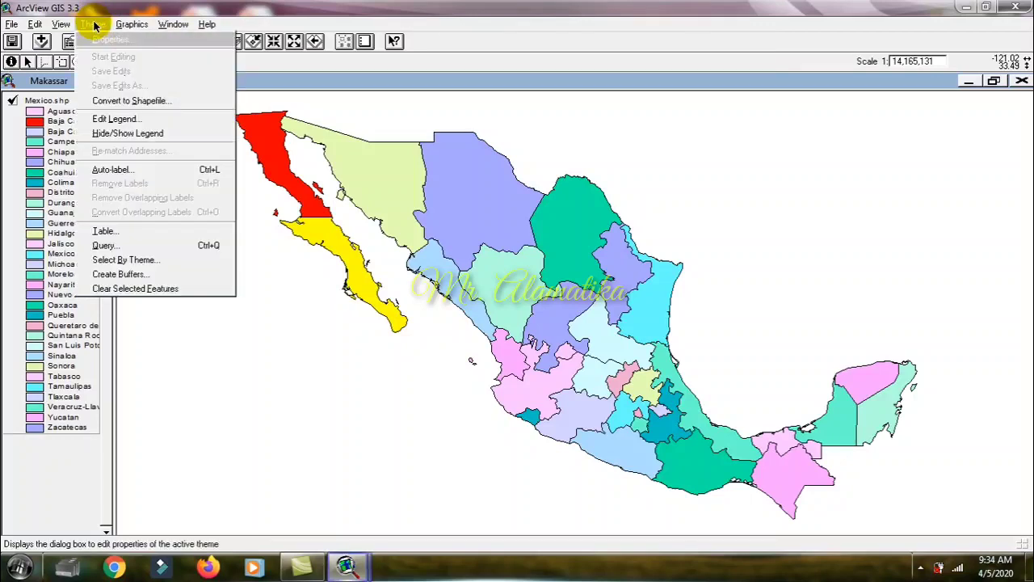
left_click(117, 168)
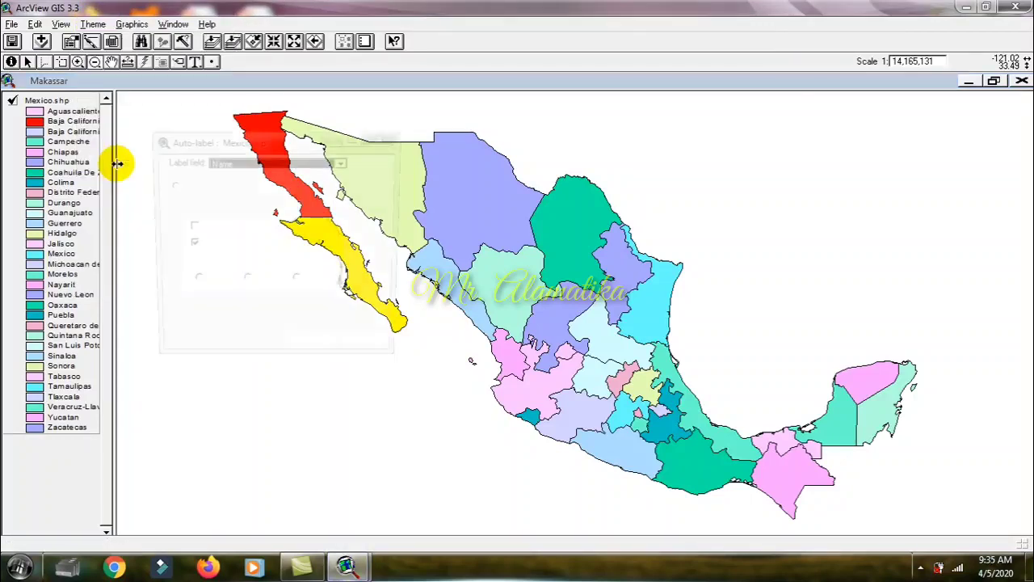
left_click(268, 161)
left_click(269, 162)
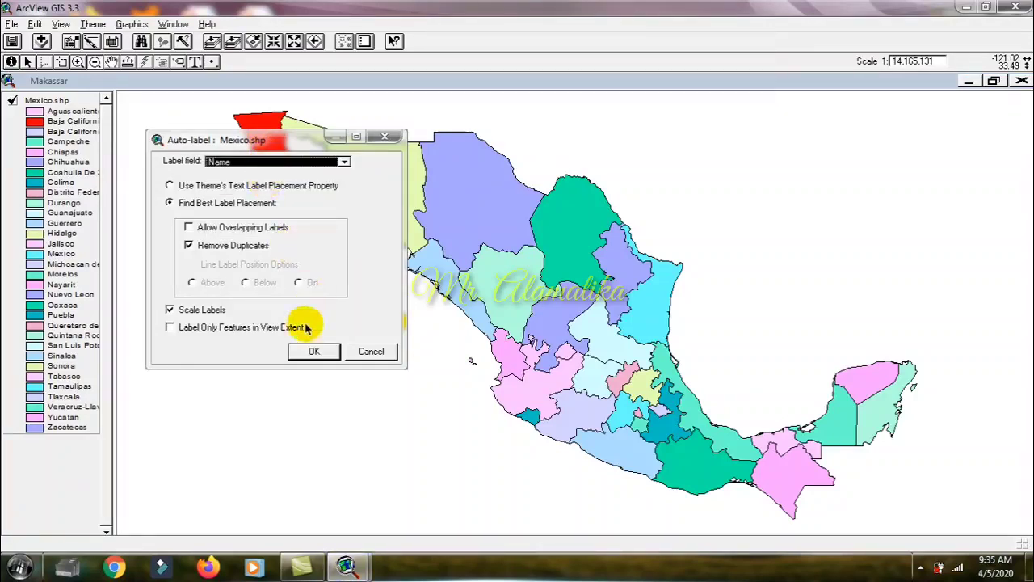
left_click(313, 353)
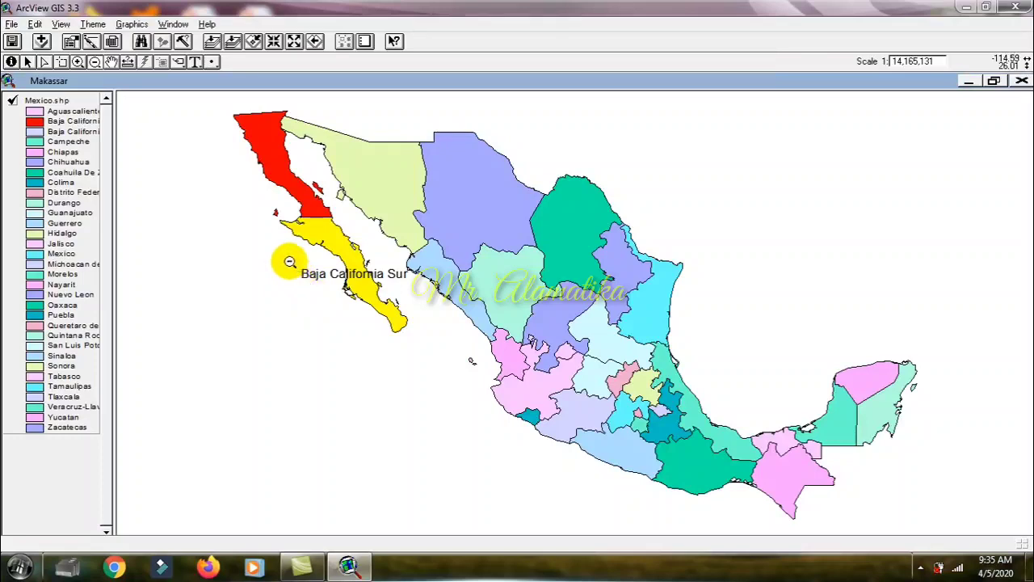
left_click(77, 62)
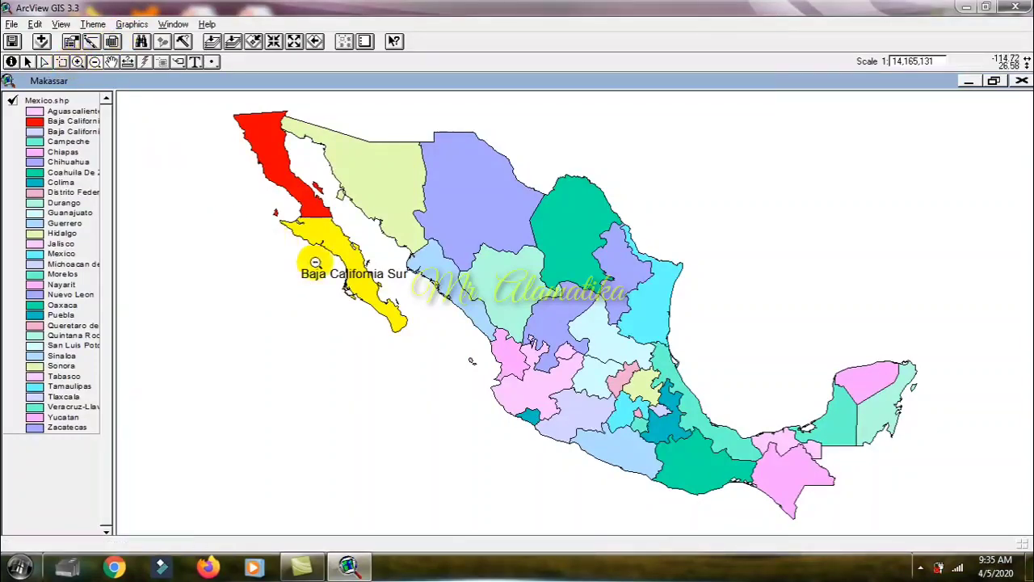
Step: Clear the record selection in the Mexico.shp attribute table, select all its records instead, and close the table
left_click(113, 42)
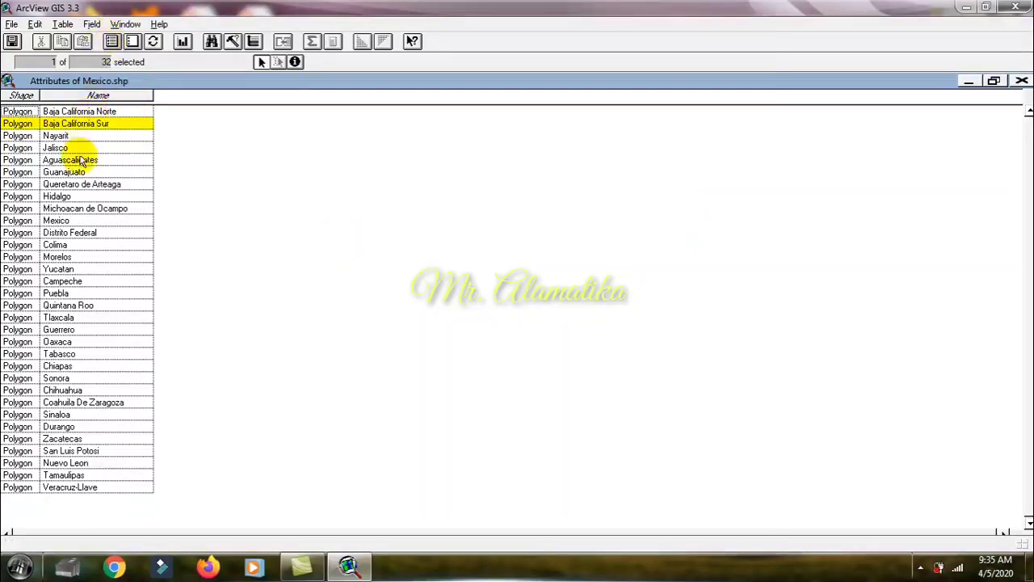
left_click(34, 24)
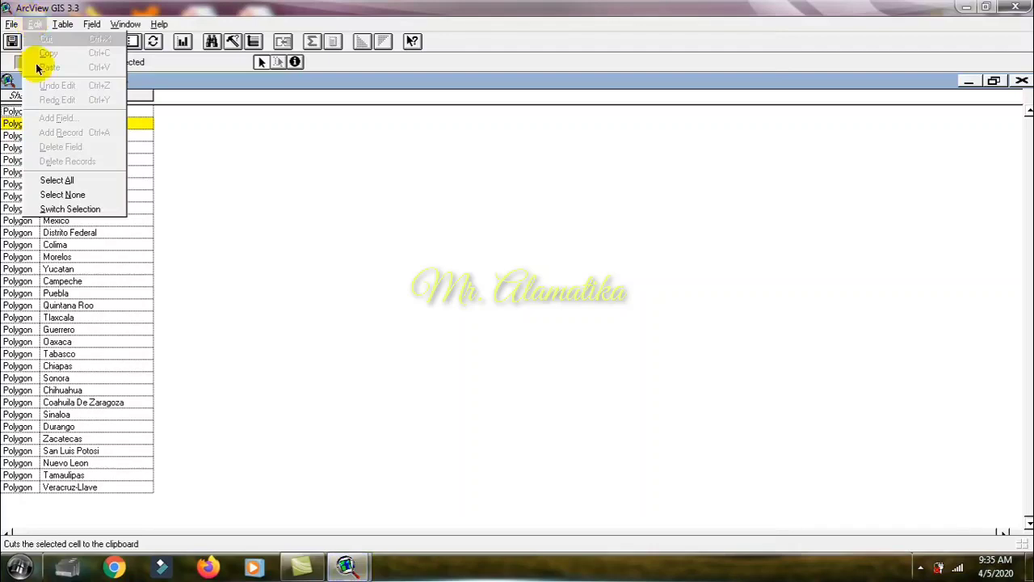
left_click(60, 193)
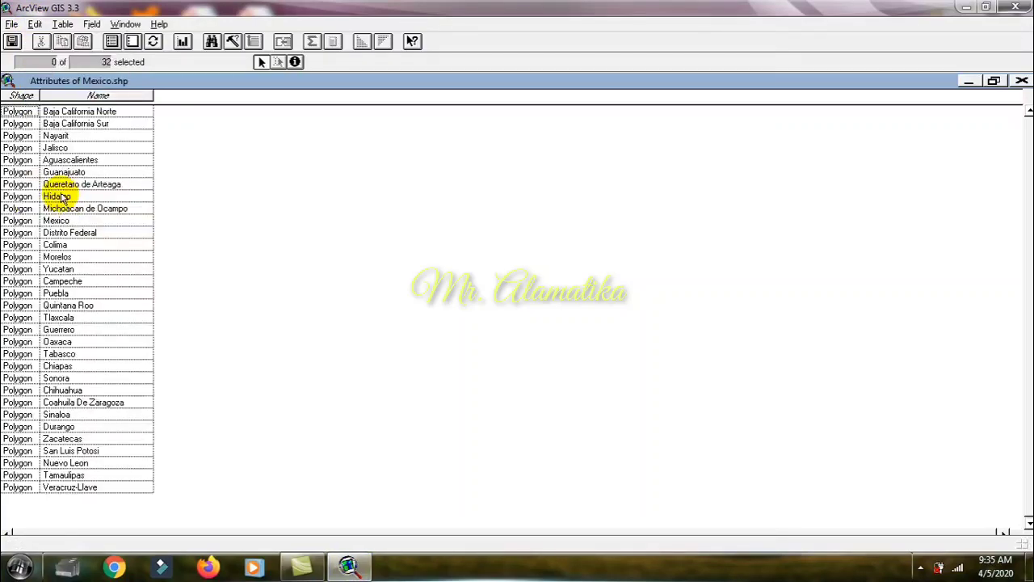
left_click(35, 23)
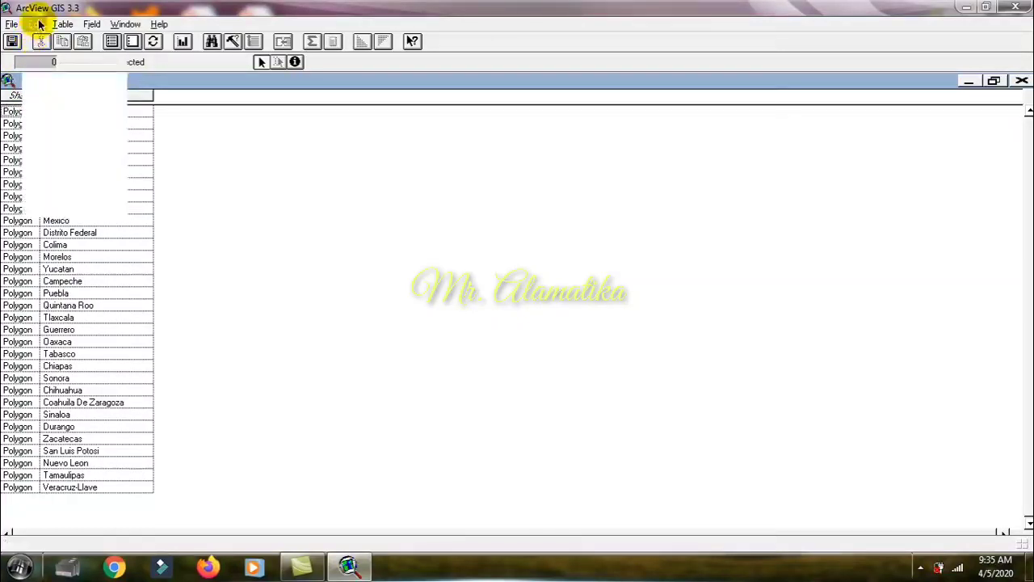
left_click(48, 181)
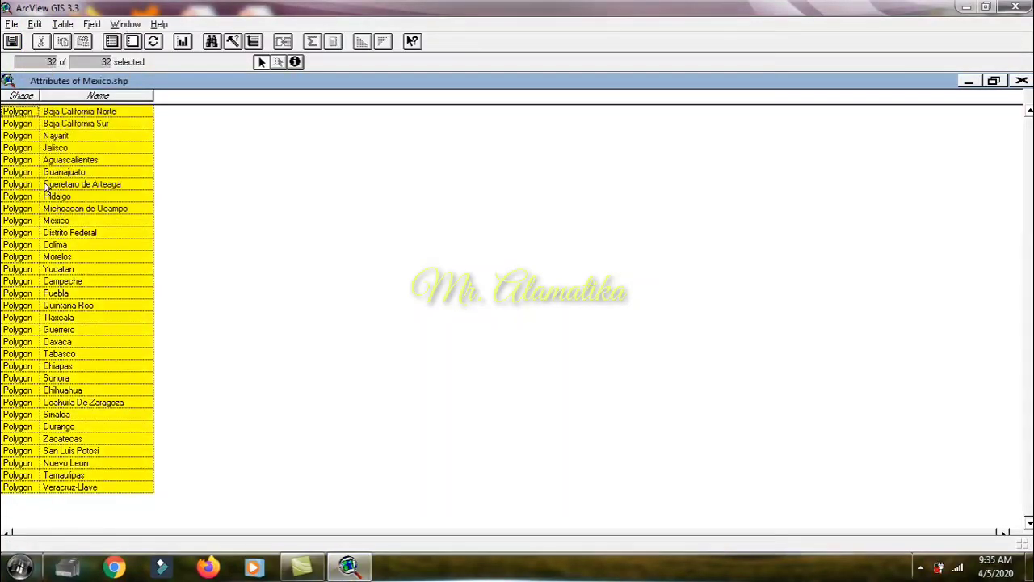
left_click(1021, 82)
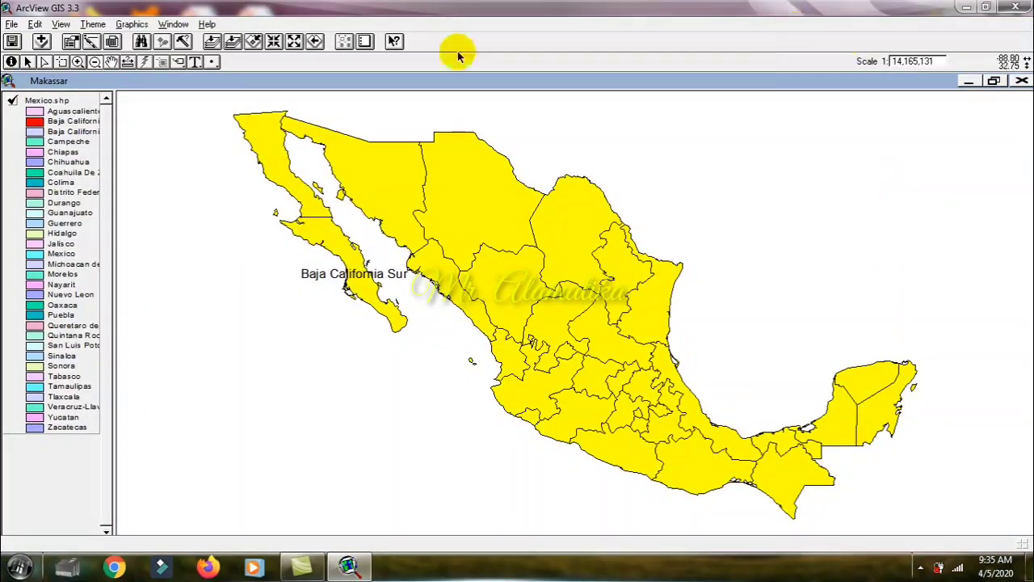
Step: Reopen the Mexico.shp attribute table, unselect all records, and return to the map
left_click(111, 42)
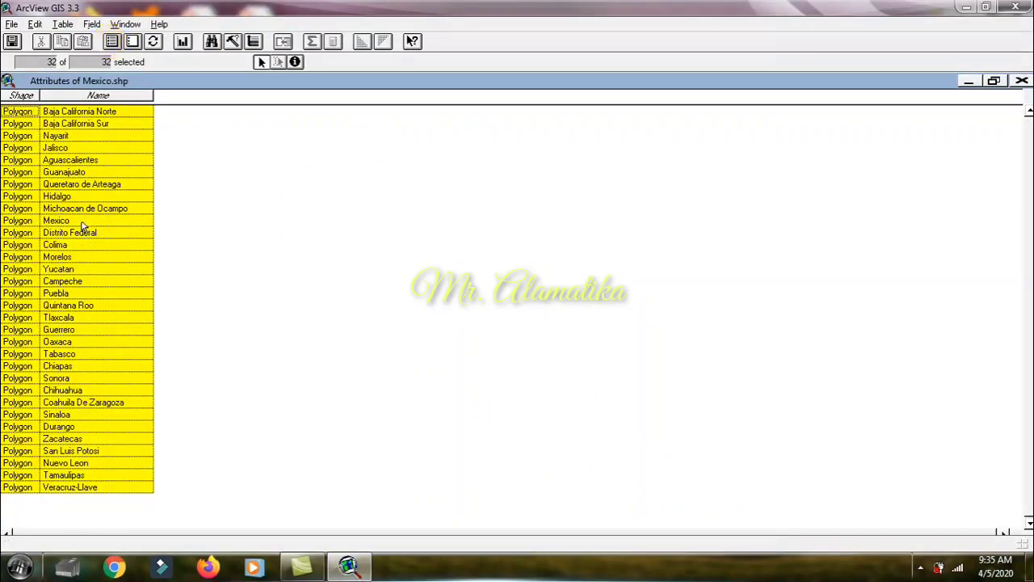
left_click(34, 27)
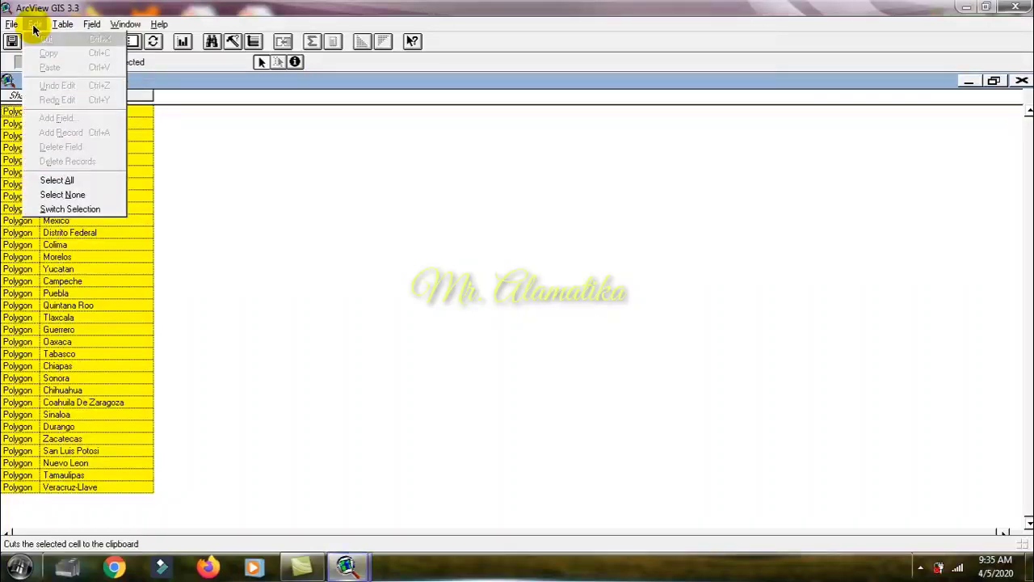
left_click(63, 194)
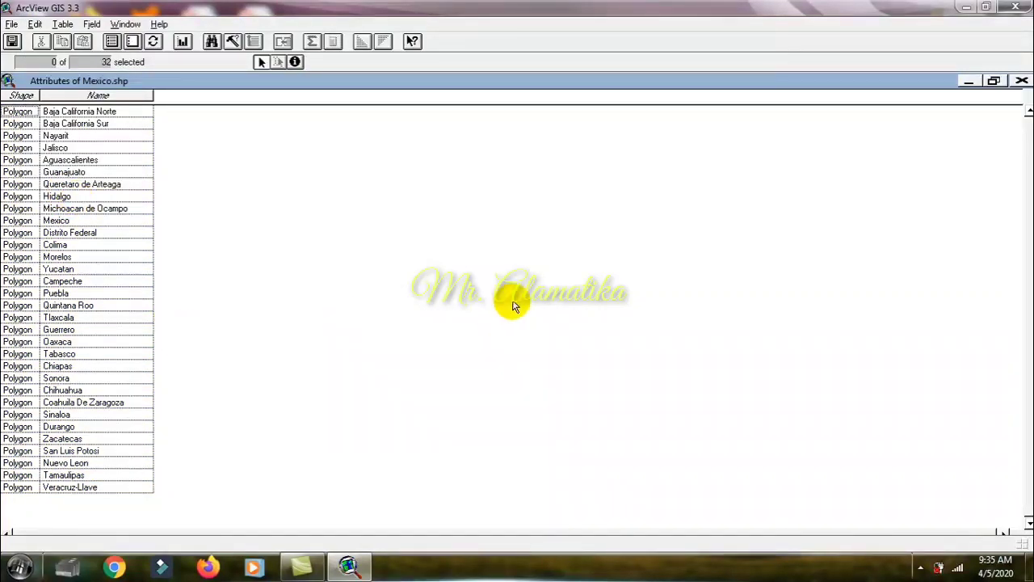
left_click(1020, 81)
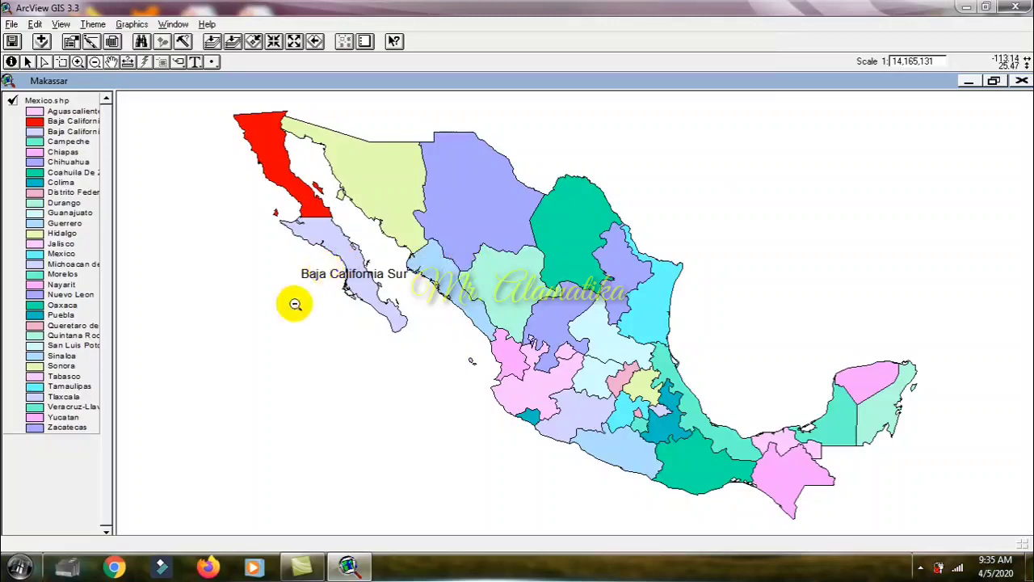
Step: Remove the Baja California Sur label from the Mexico.shp theme and check the attribute table for selected records
left_click(87, 25)
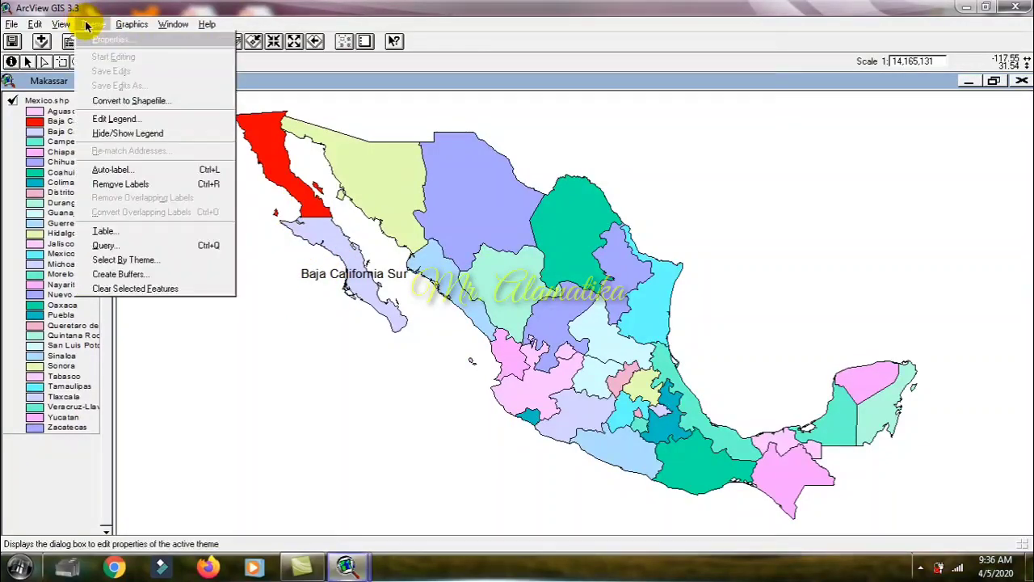
left_click(121, 186)
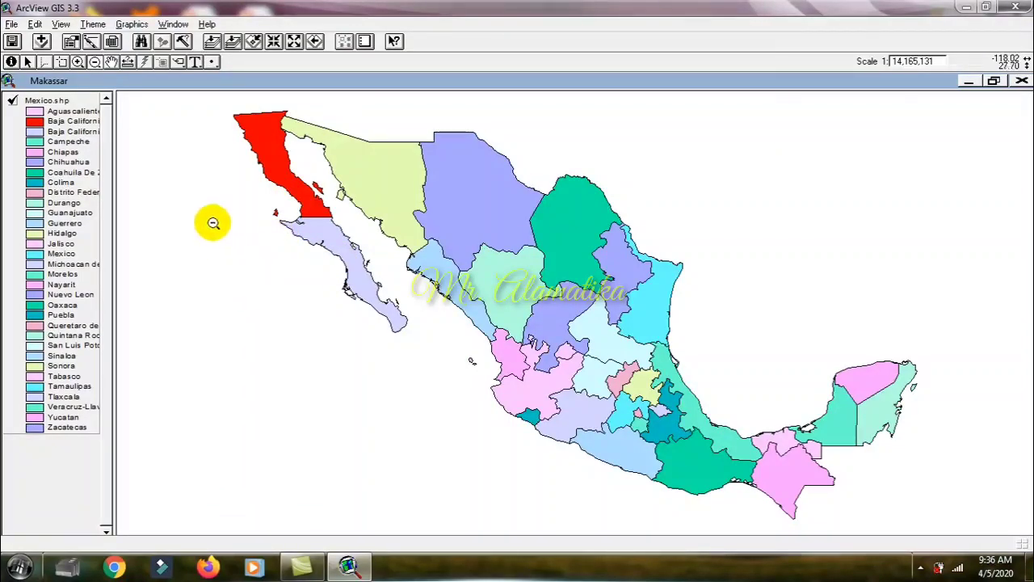
left_click(93, 25)
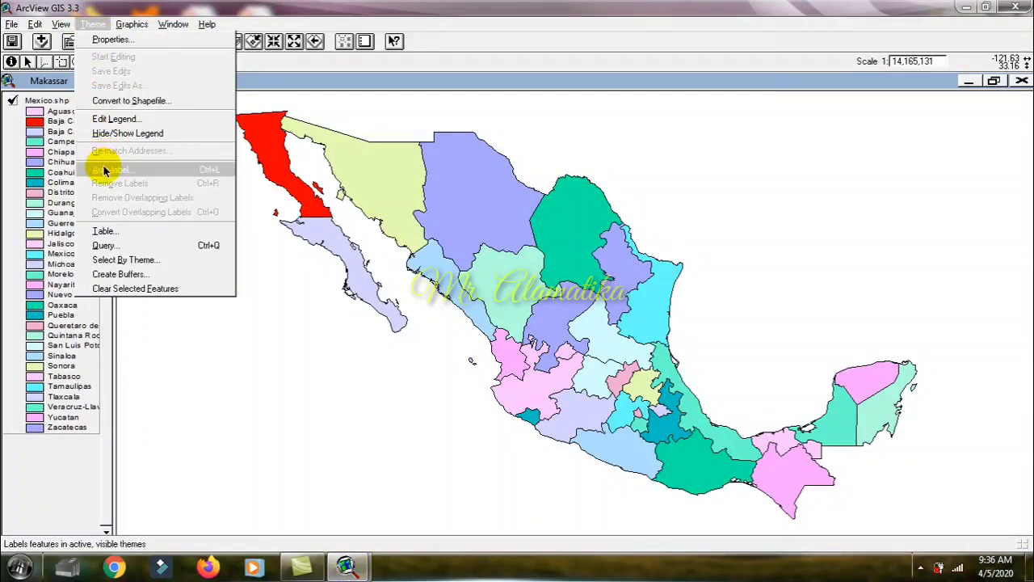
left_click(90, 8)
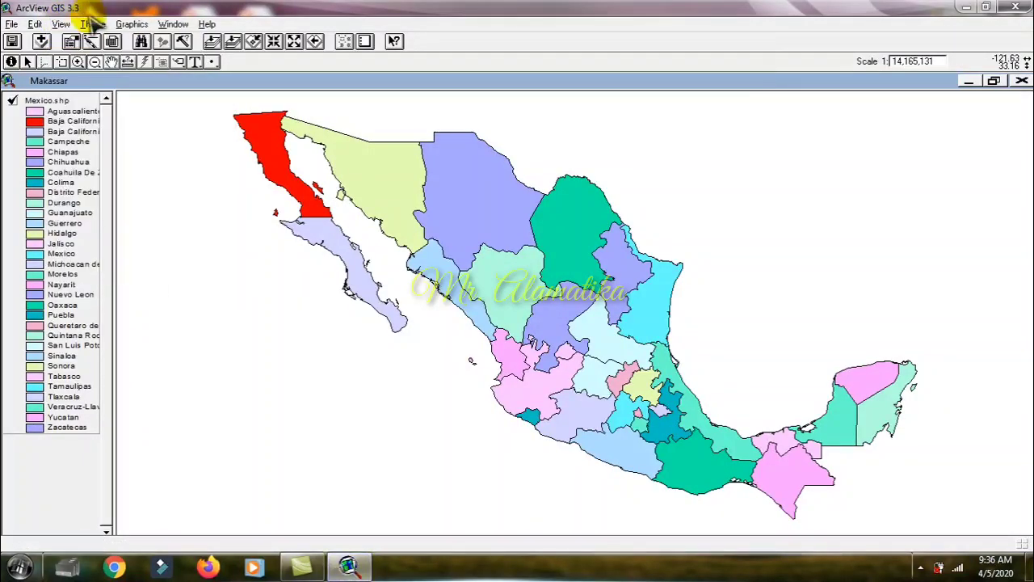
left_click(114, 43)
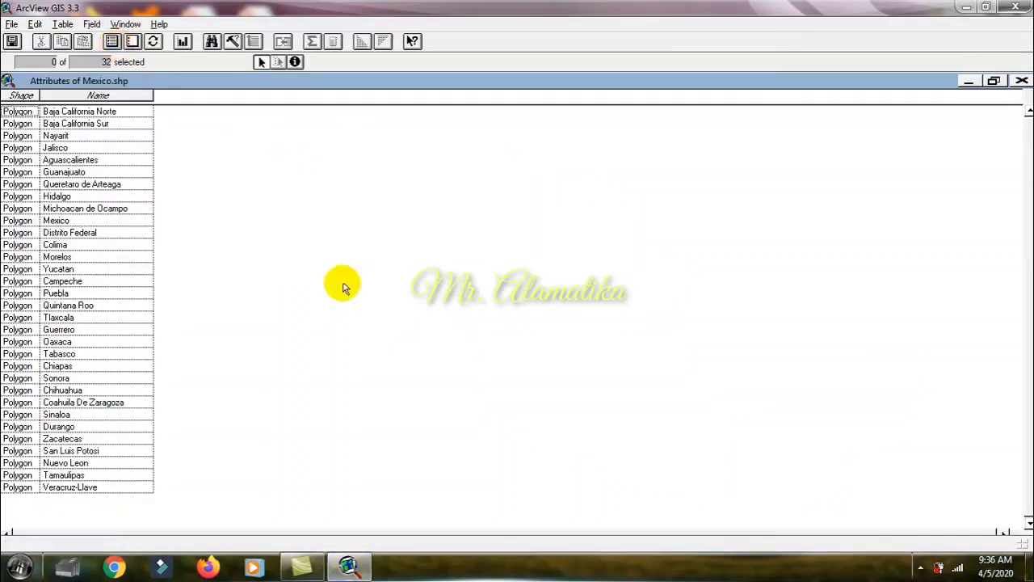
left_click(1022, 81)
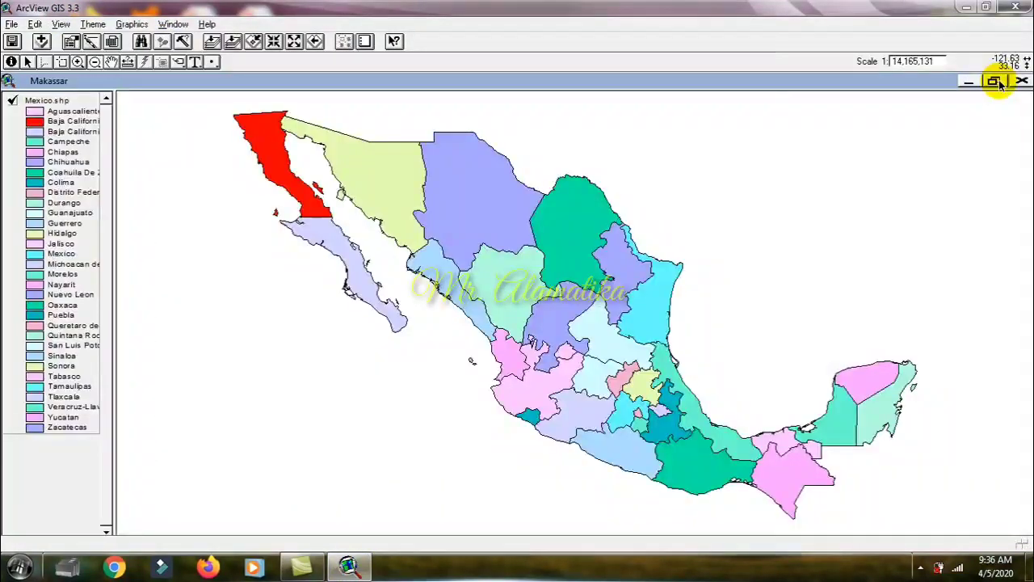
Step: Review the label field choices in the Auto-label dialog for Mexico.shp and close it without labelling
left_click(92, 25)
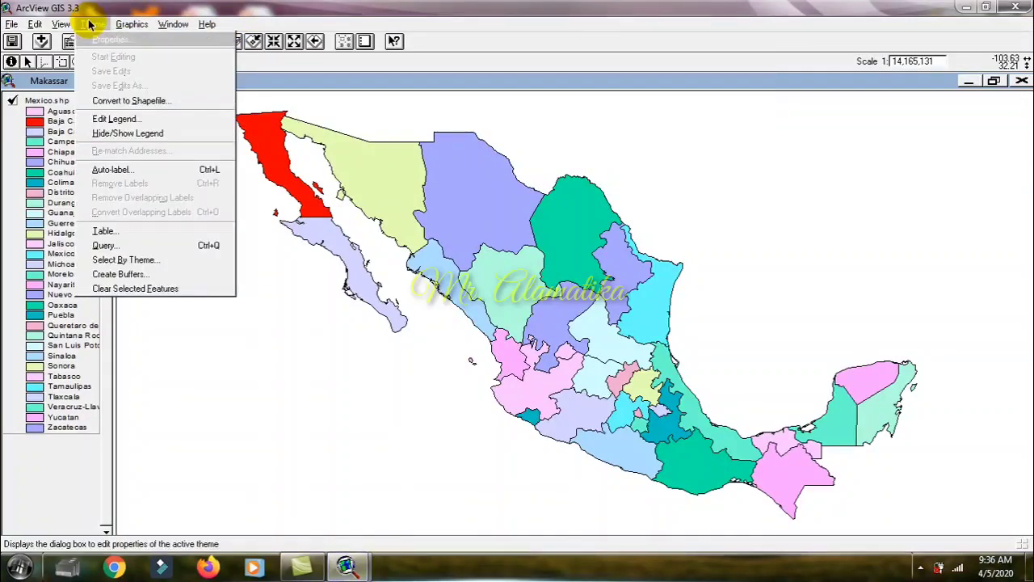
left_click(131, 170)
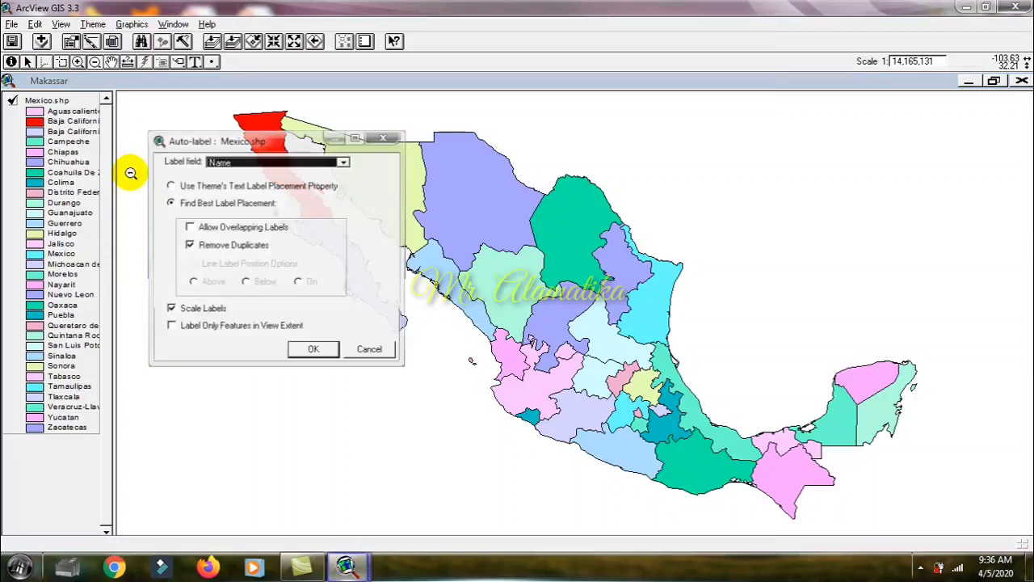
left_click(228, 163)
left_click(228, 163)
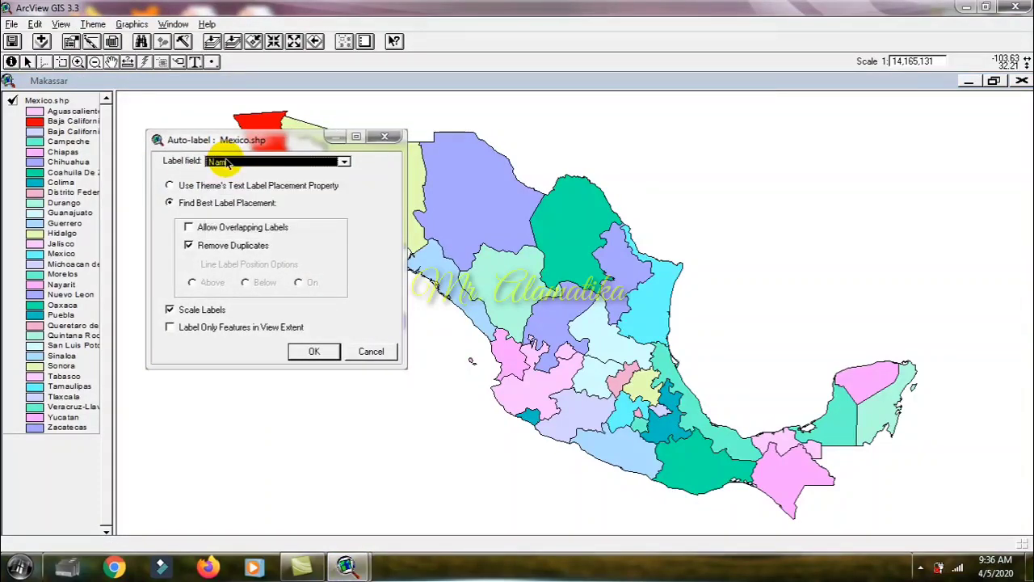
left_click(233, 162)
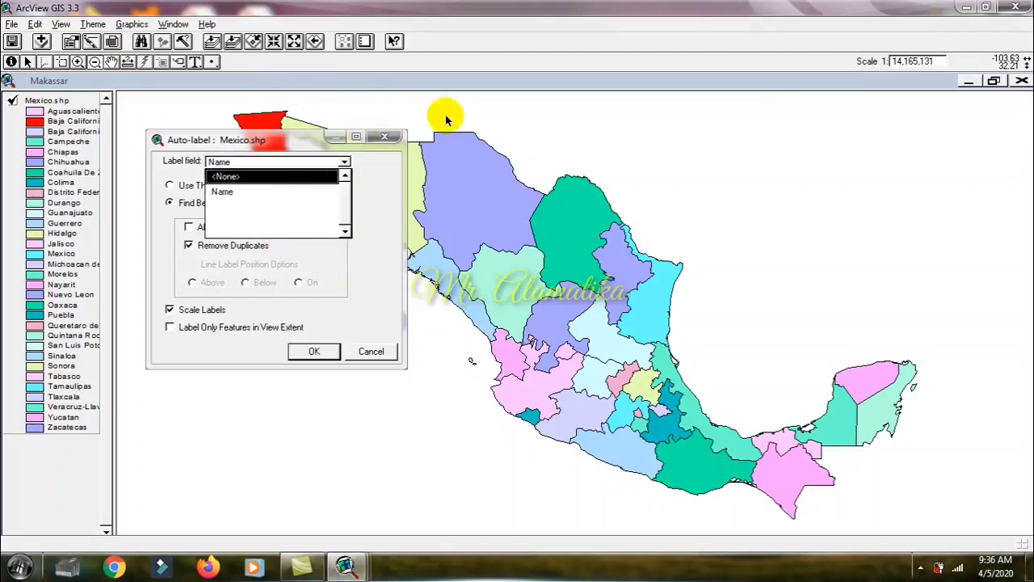
left_click(382, 143)
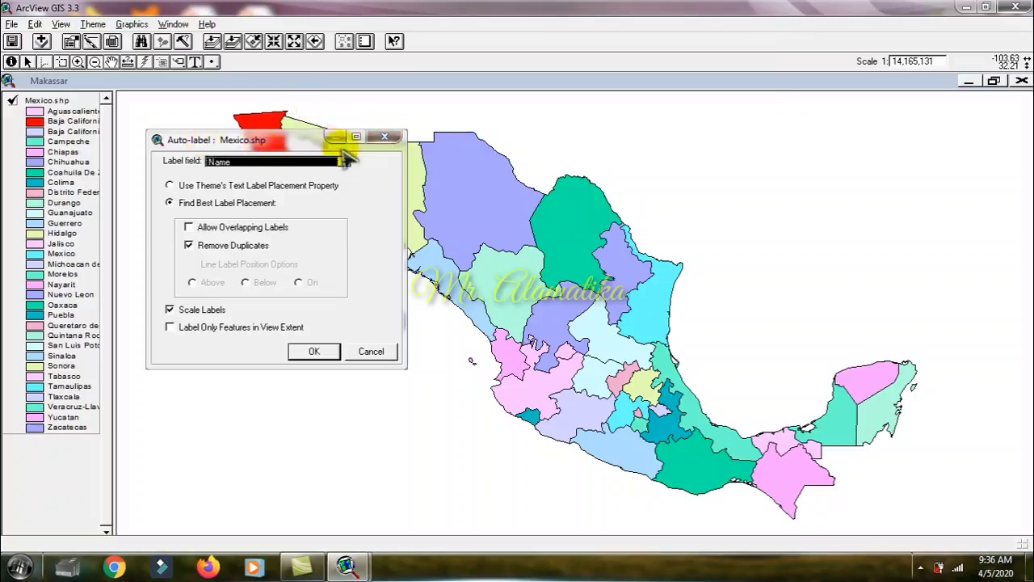
left_click(378, 138)
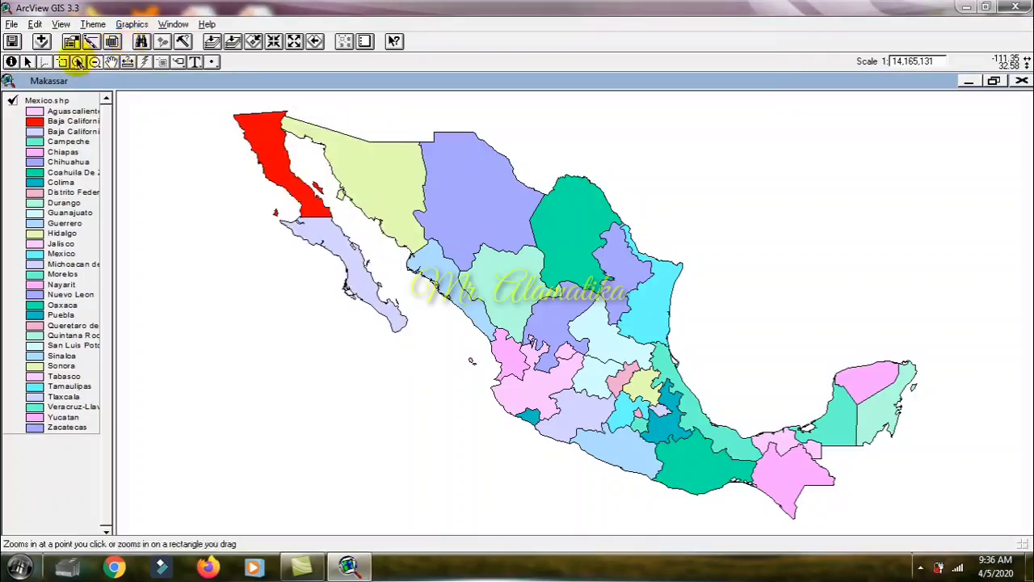
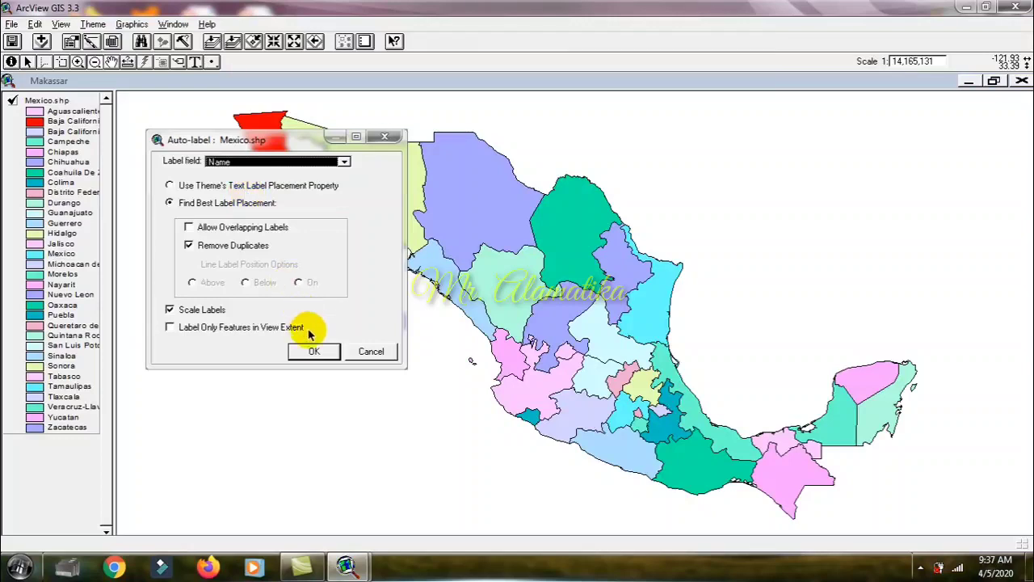
Step: Auto-label Mexico.shp by the Name field with best label placement and inspect the labels around central Mexico
left_click(312, 354)
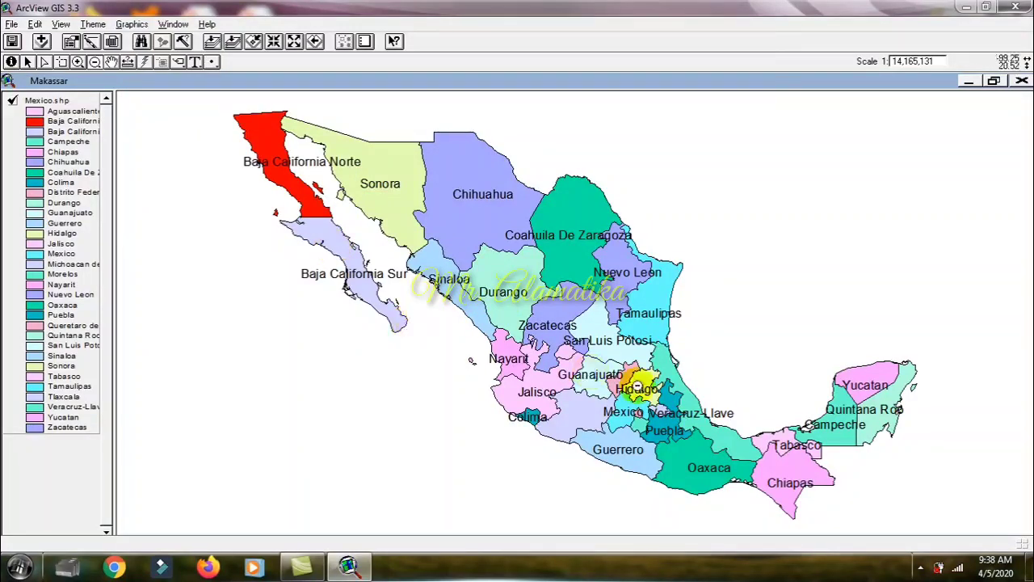
left_click(638, 419)
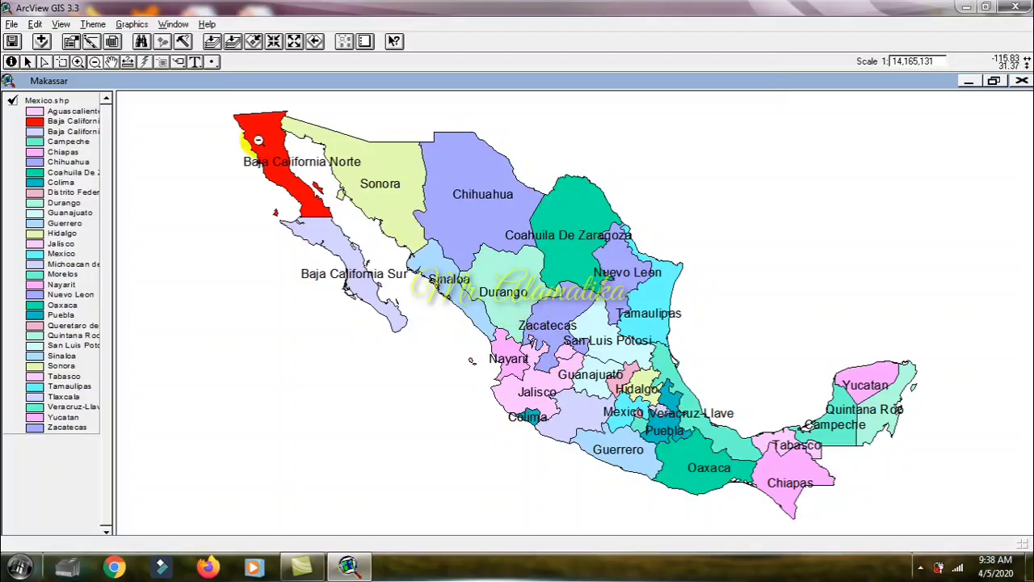
left_click(77, 62)
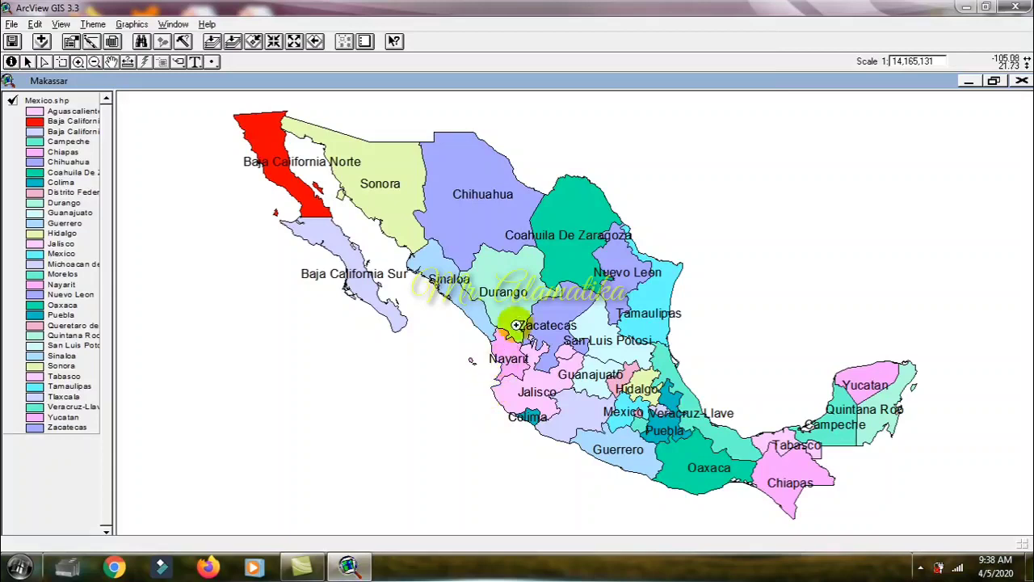
left_click_drag(535, 341, 725, 477)
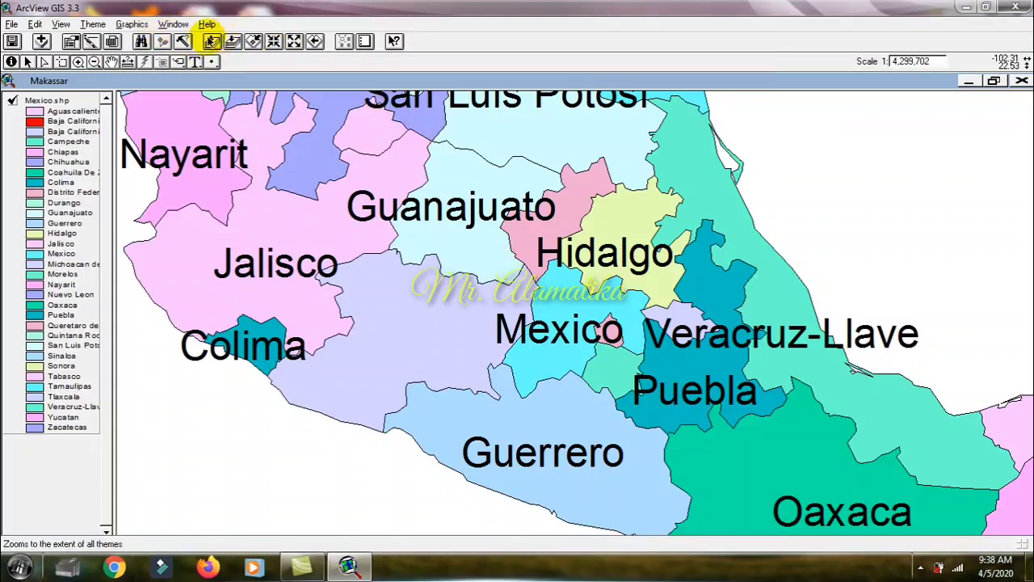
left_click(213, 40)
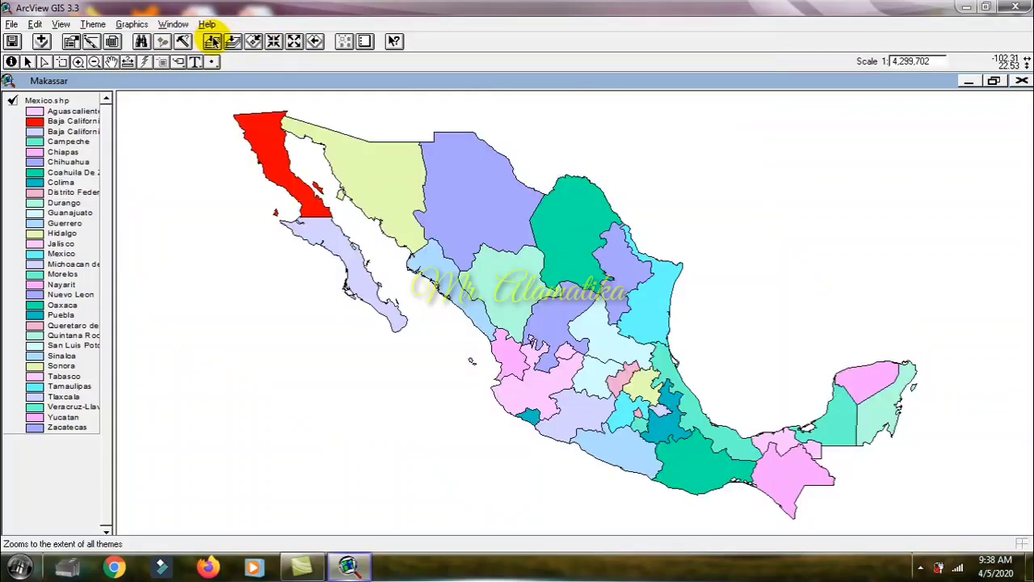
Step: Remove the existing Mexico.shp labels and auto-label the theme by the Name field again while zoomed in around Aguascalientes
left_click(91, 24)
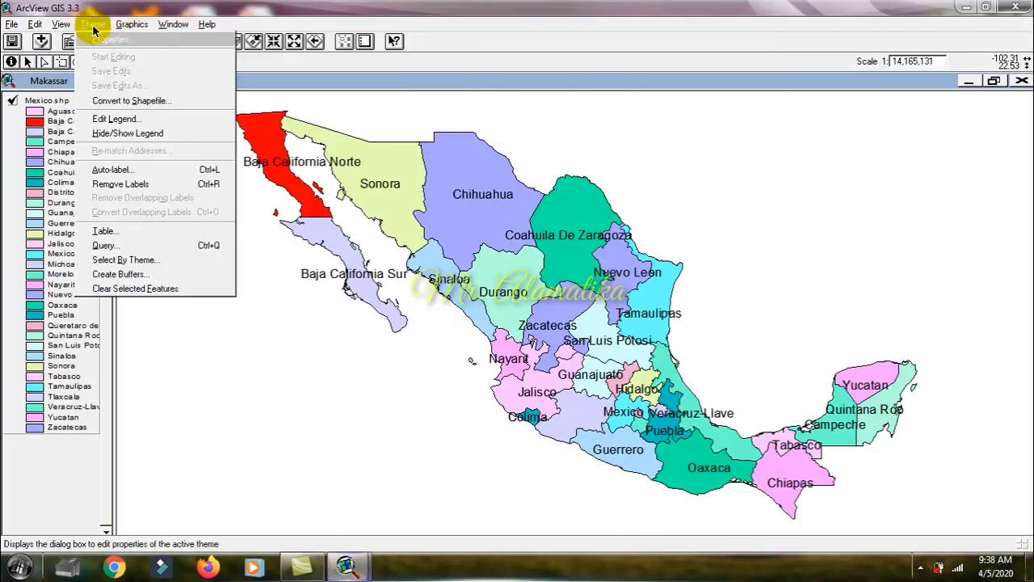
left_click(133, 185)
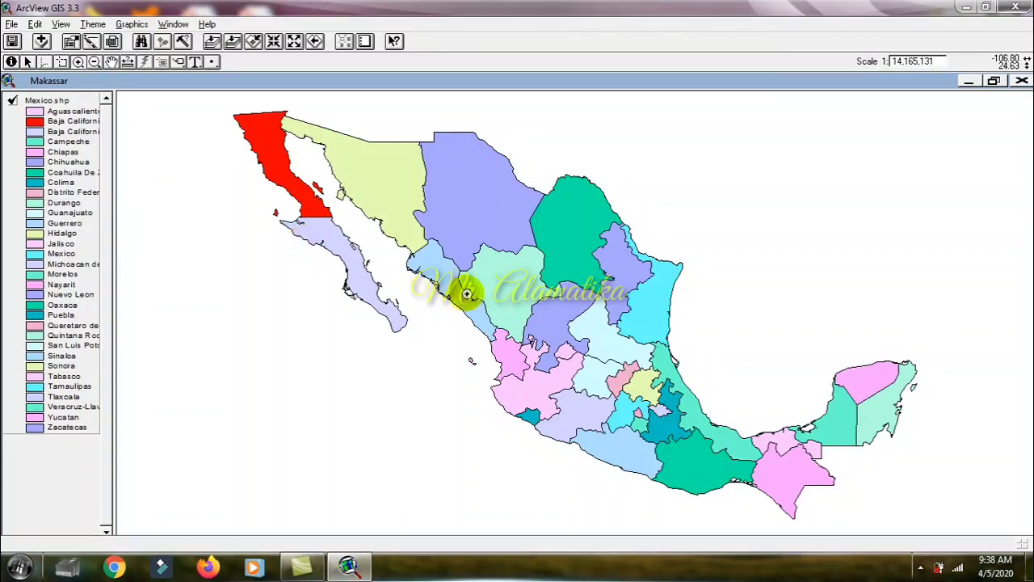
left_click(547, 328)
left_click_drag(547, 329, 585, 369)
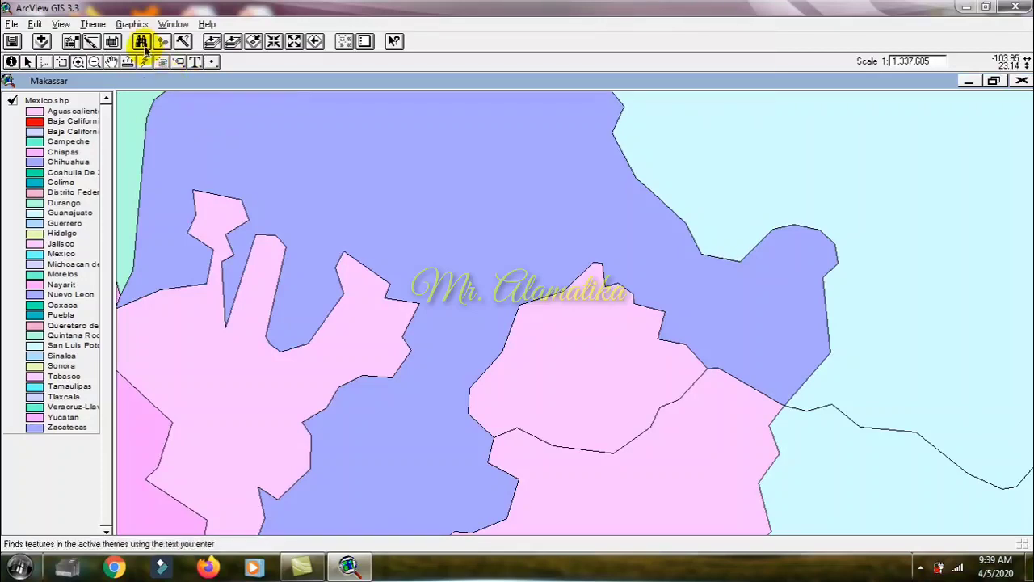
left_click(87, 24)
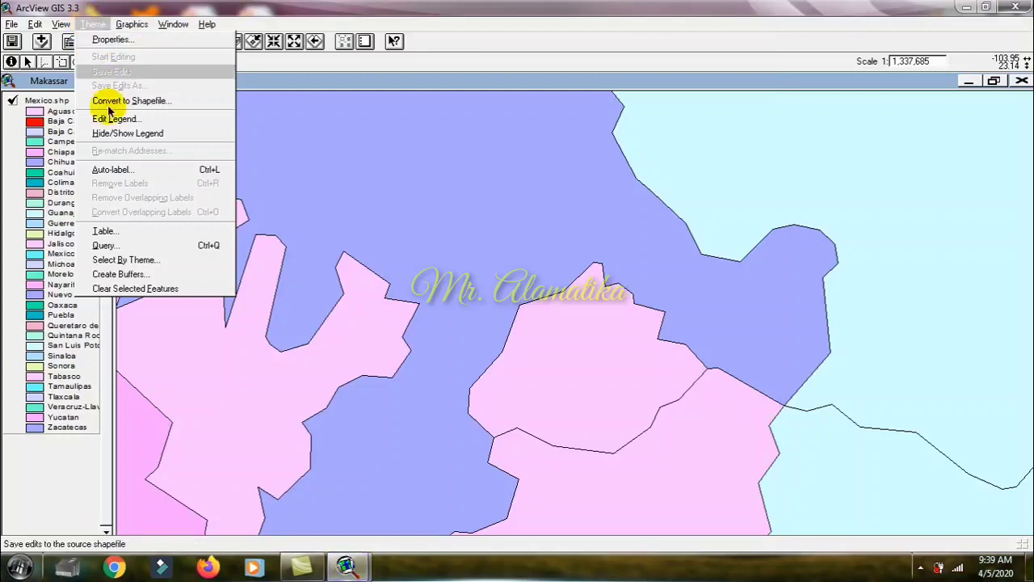
left_click(124, 170)
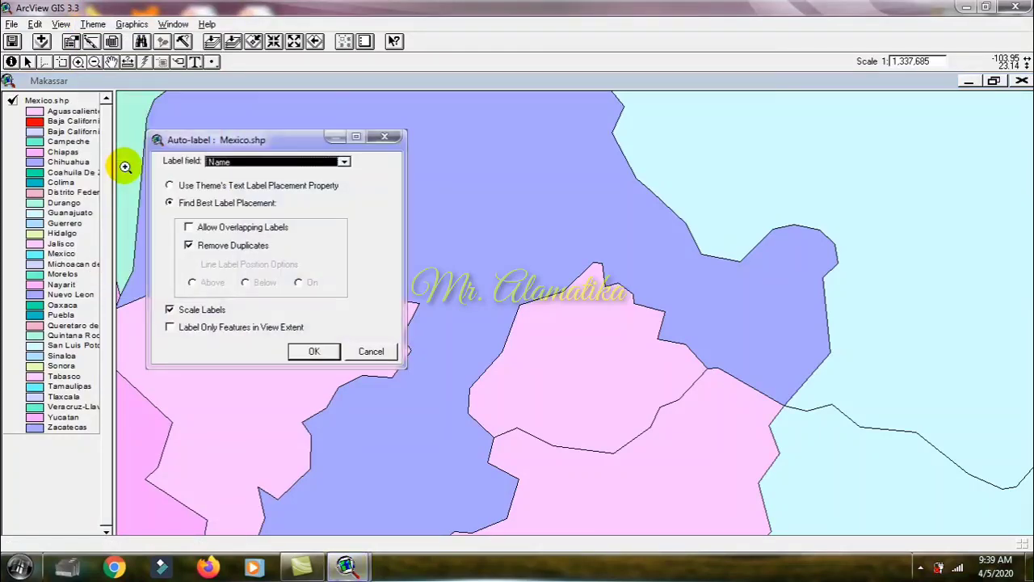
left_click(277, 161)
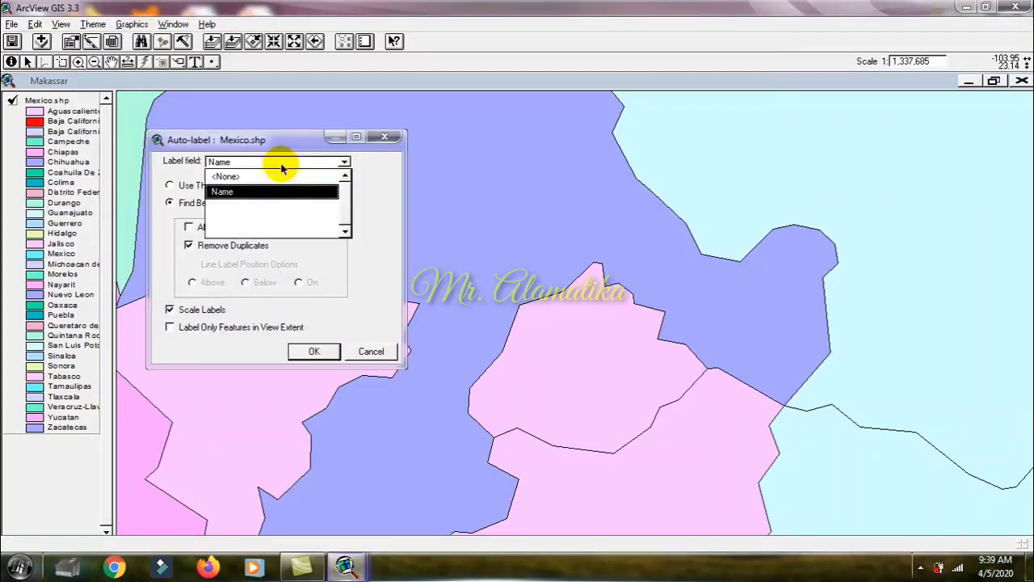
left_click(277, 162)
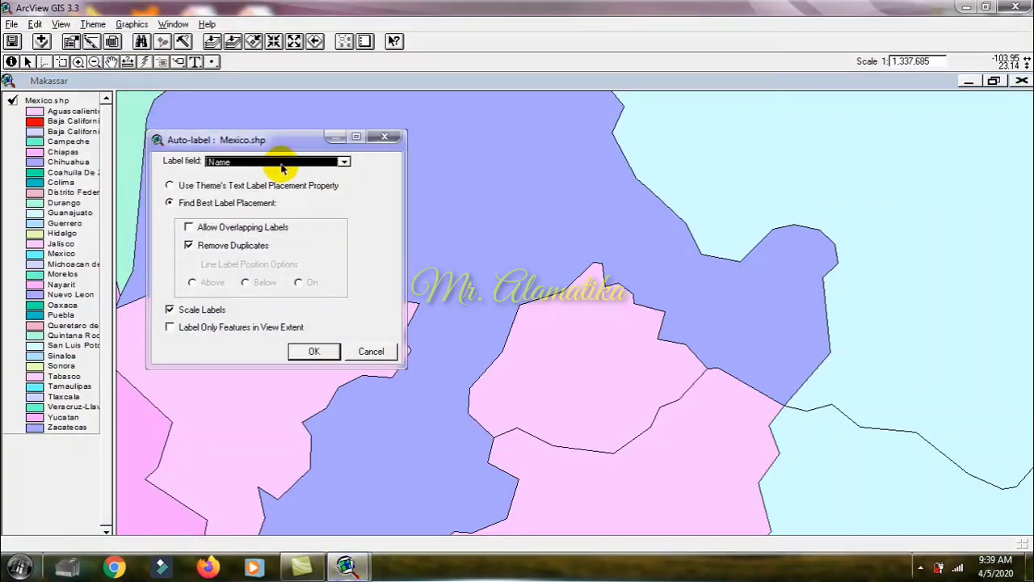
left_click(313, 352)
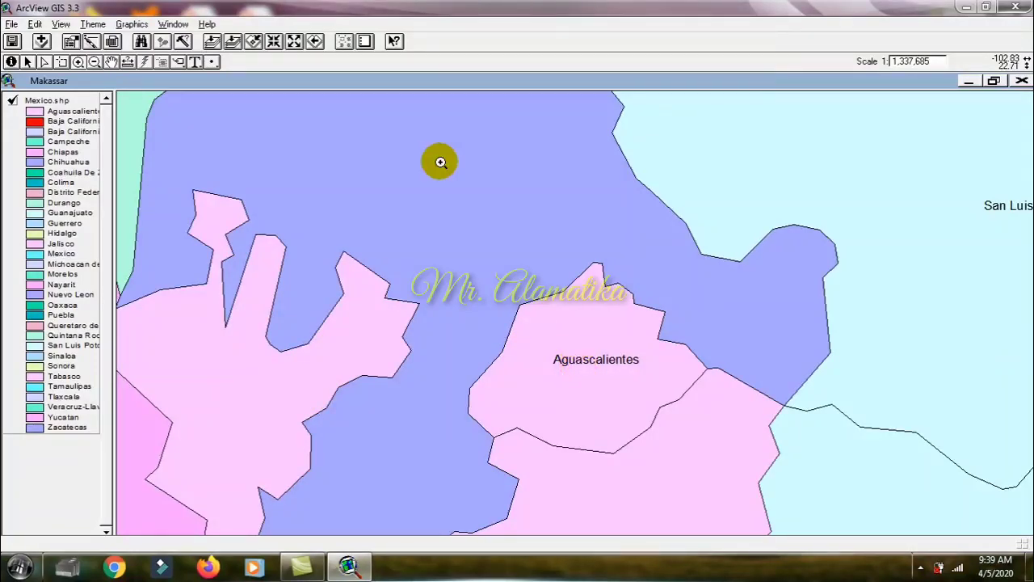
Step: Enlarge the tiny state labels so their text is readable at the full extent of the Mexico.shp map
left_click(94, 62)
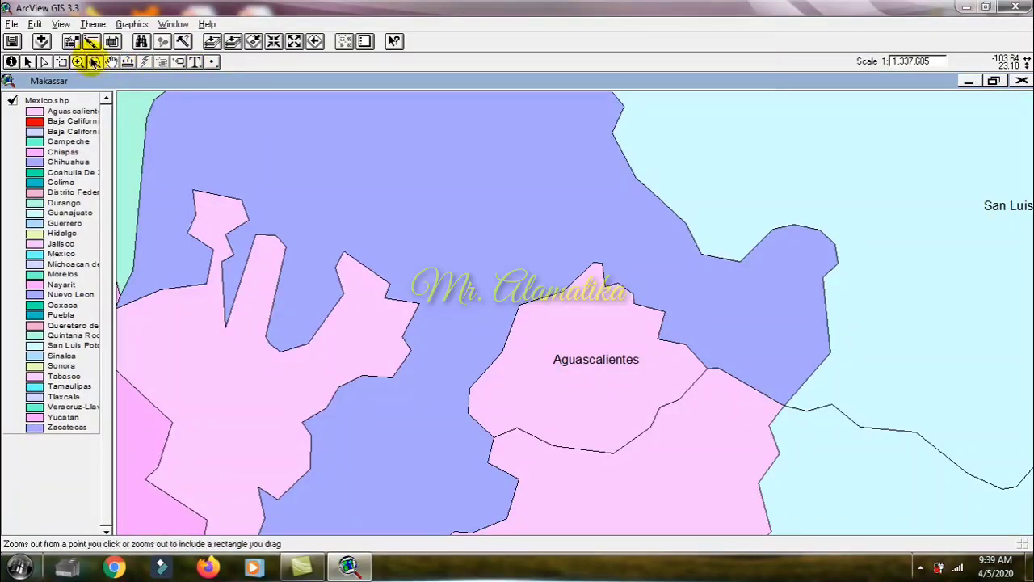
left_click(570, 410)
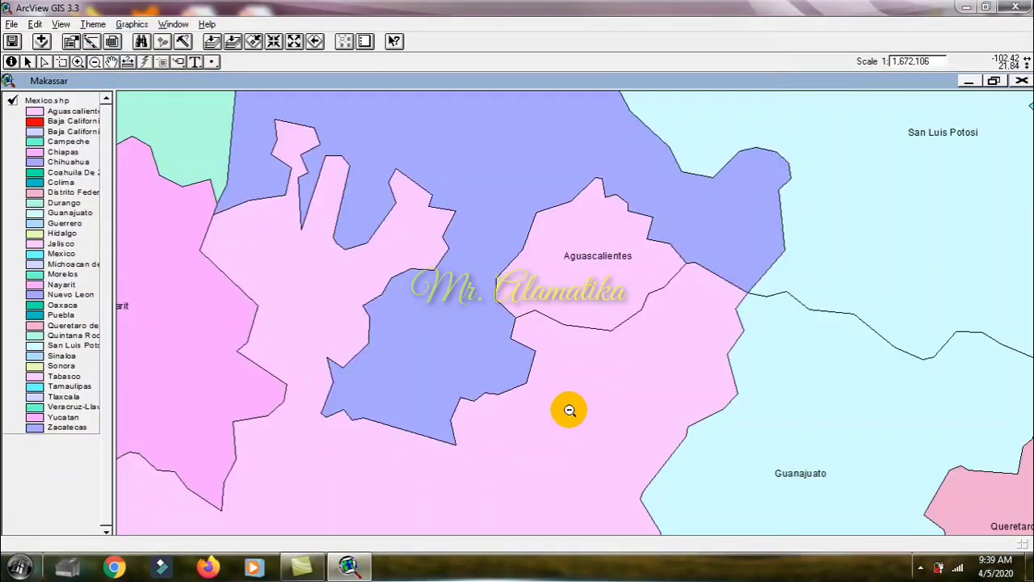
left_click(570, 410)
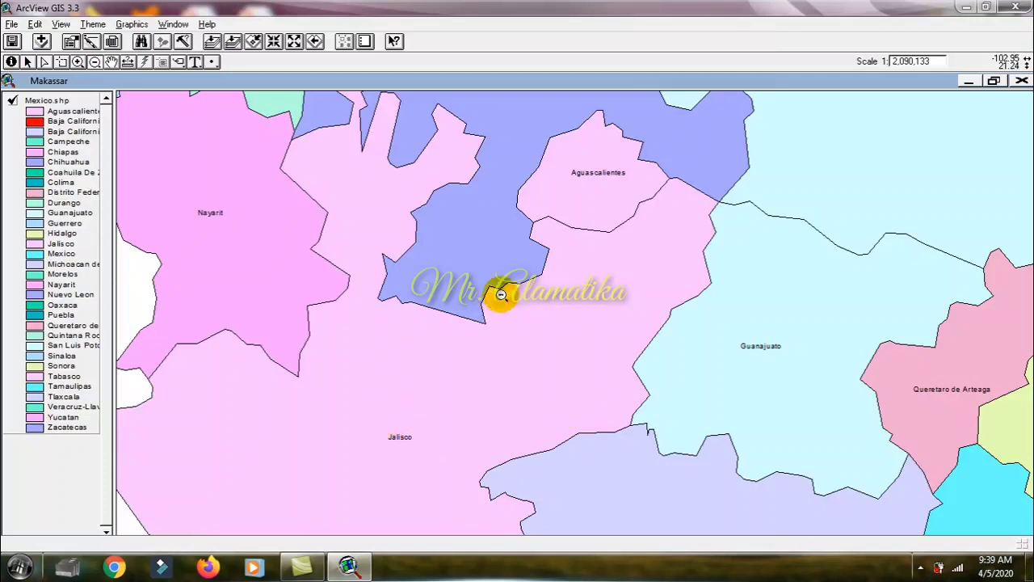
left_click(572, 221)
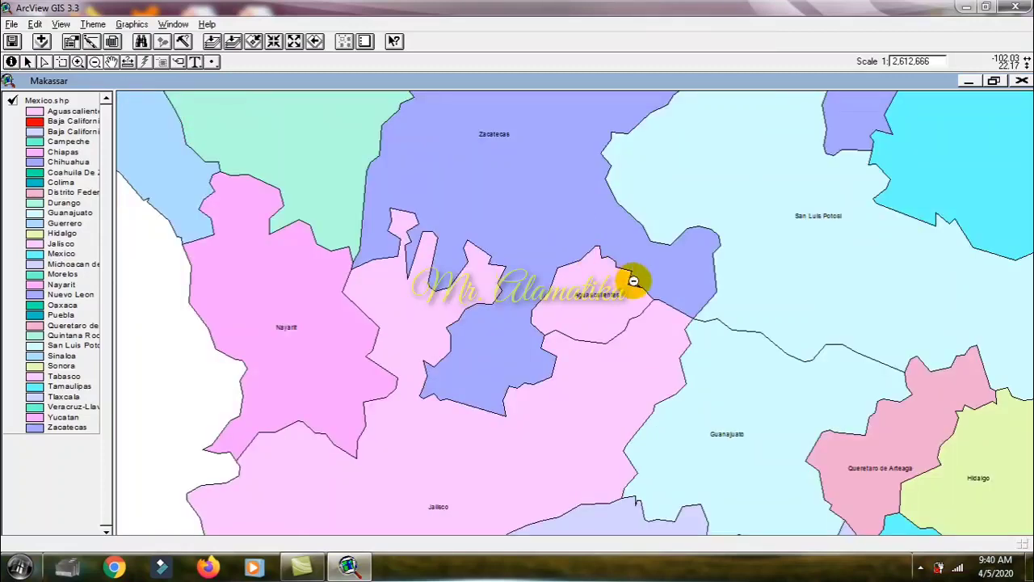
left_click(634, 280)
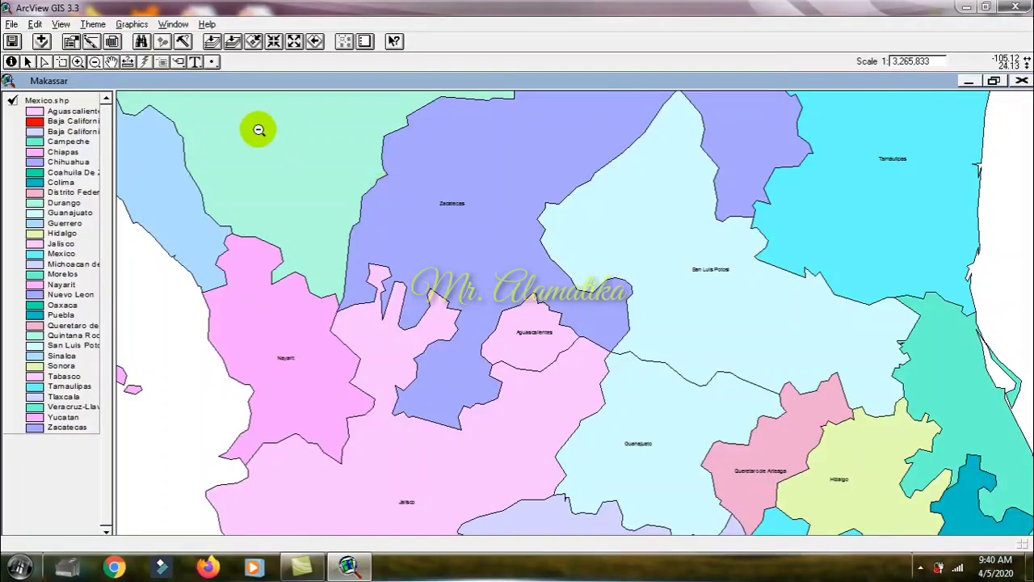
left_click(213, 42)
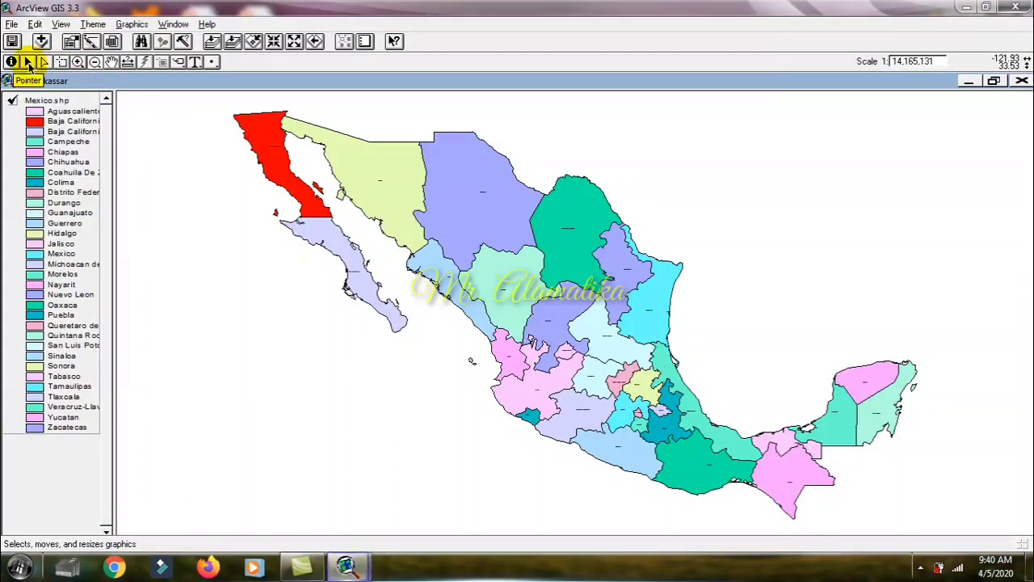
left_click(28, 64)
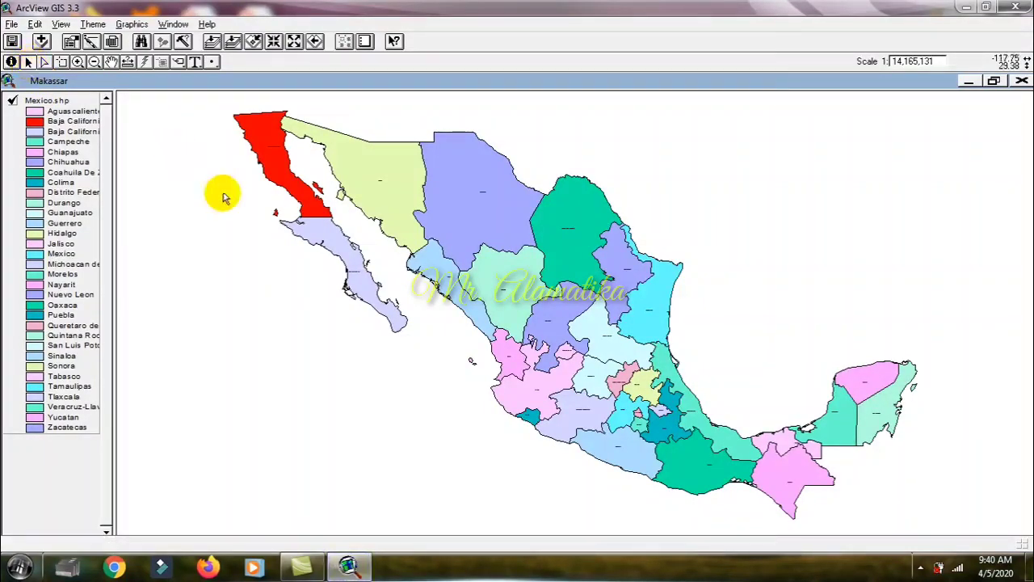
left_click(278, 150)
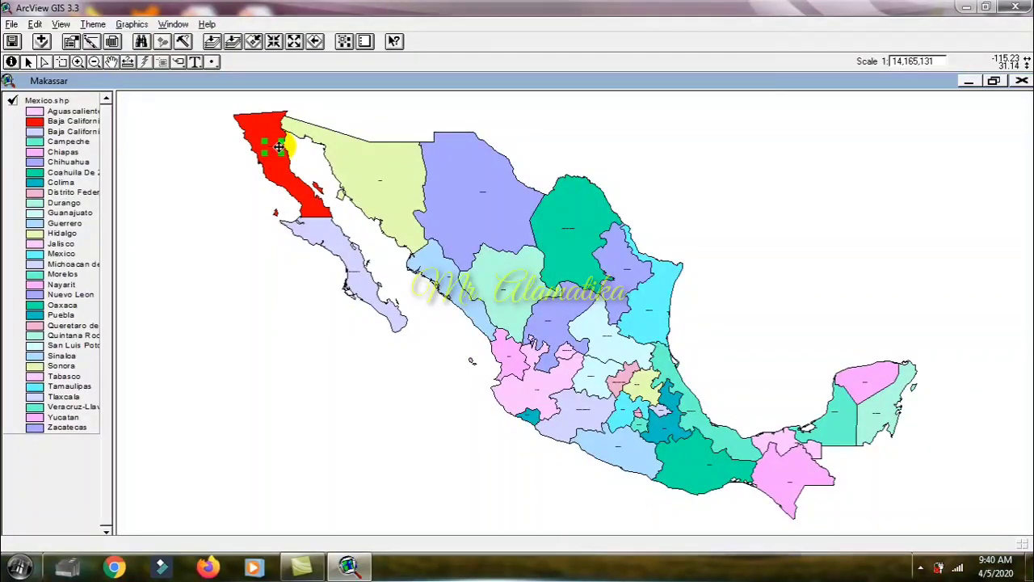
left_click(382, 185)
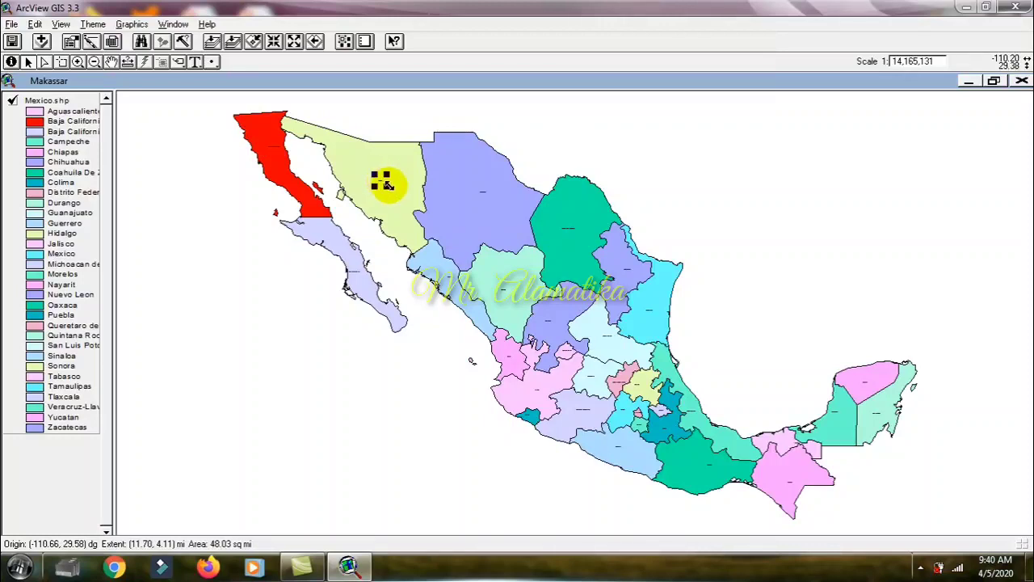
left_click_drag(390, 186, 393, 189)
left_click(383, 184)
left_click_drag(384, 186, 408, 193)
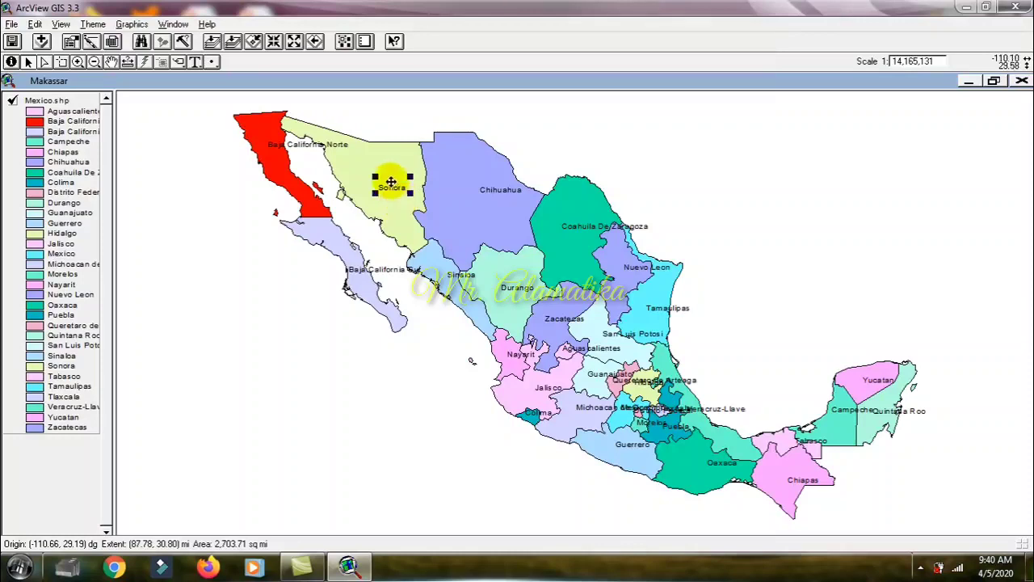
Step: Move the Sonora label slightly north and the Chihuahua label slightly west within their states
left_click_drag(390, 183, 389, 160)
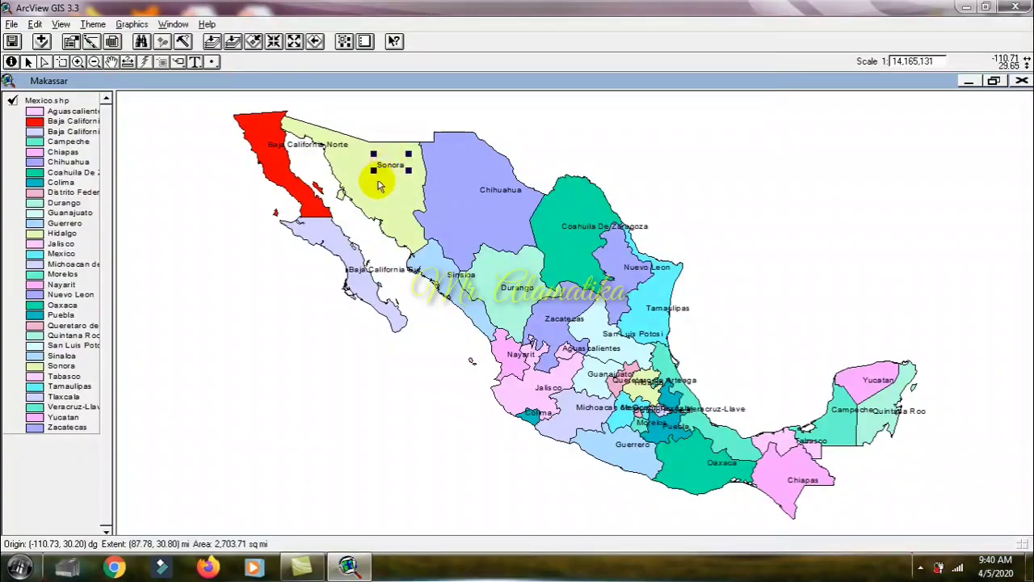
left_click(488, 191)
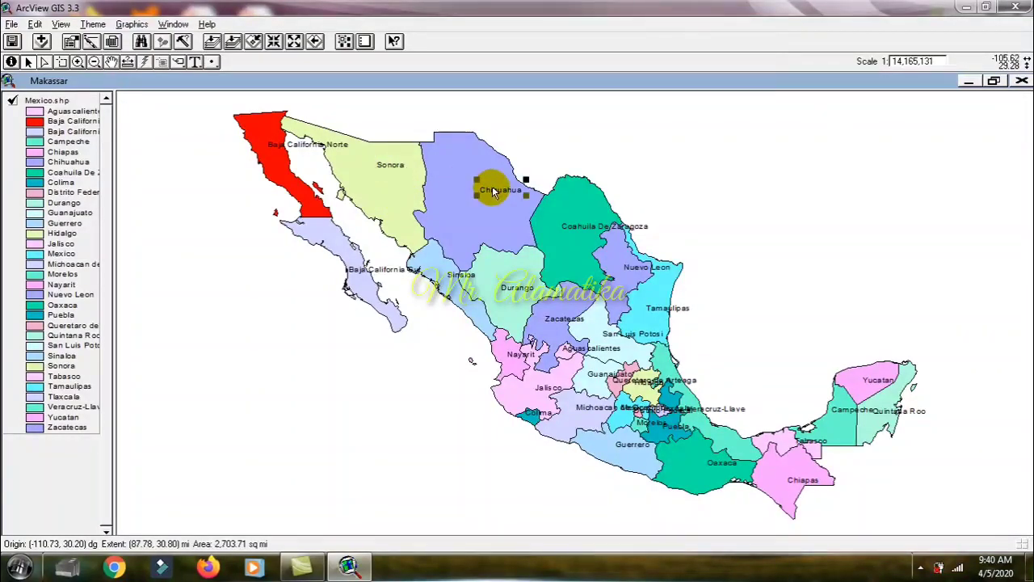
left_click_drag(489, 191, 466, 195)
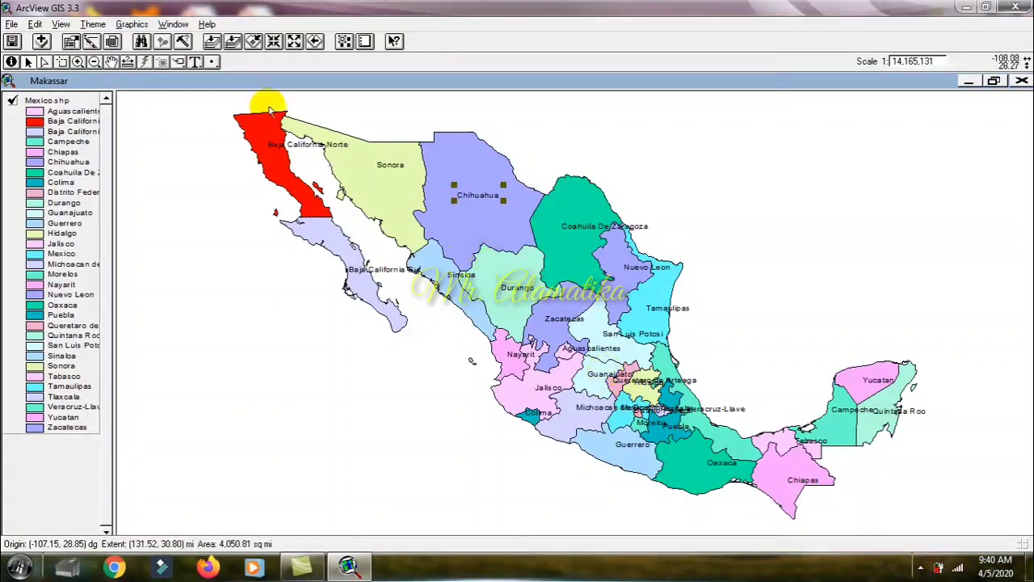
Step: Separate the crowded central labels by moving Guanajuato westward into its state and Queretaro de Arteaga slightly north
left_click(78, 61)
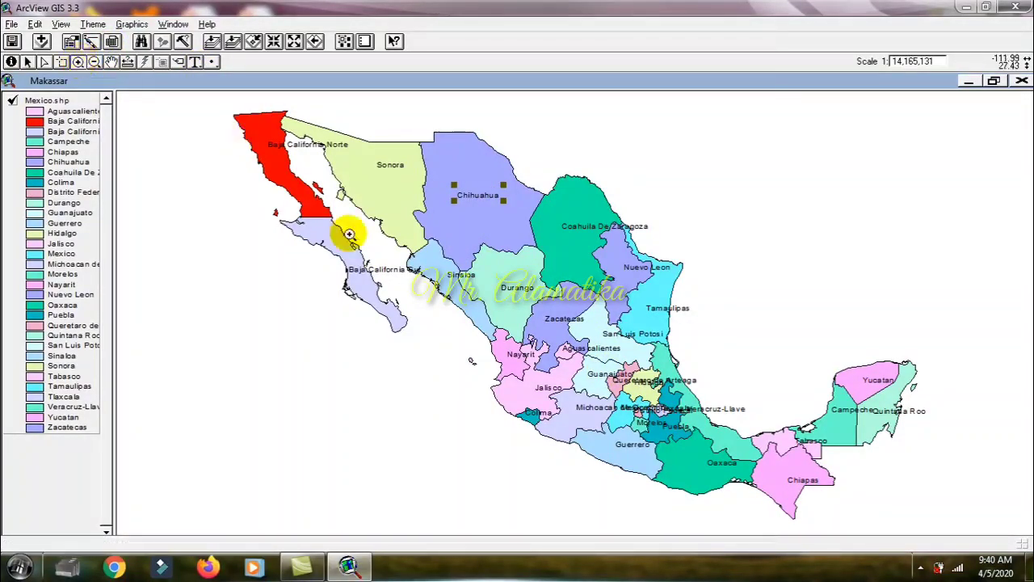
left_click_drag(608, 356, 700, 434)
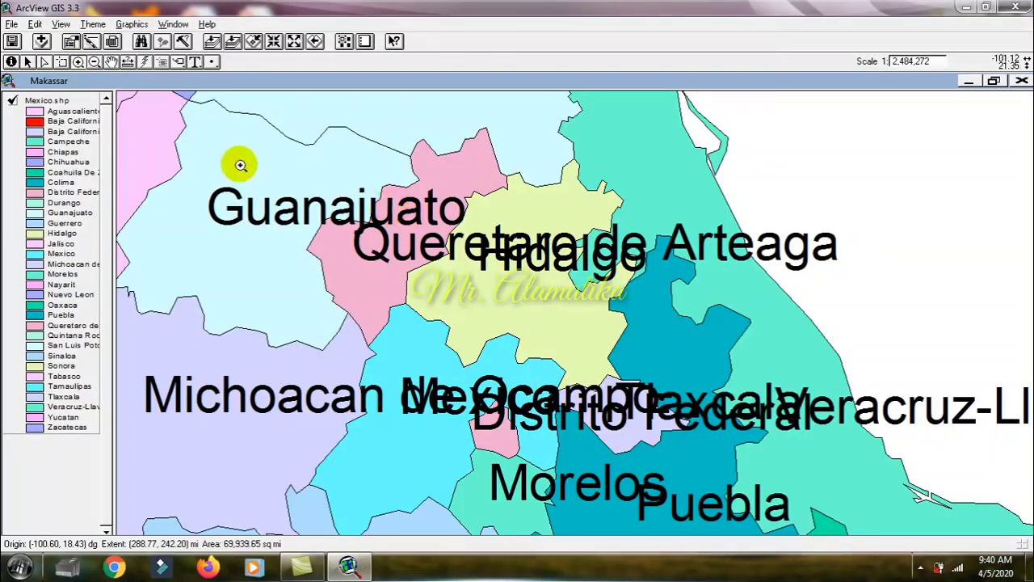
left_click(28, 62)
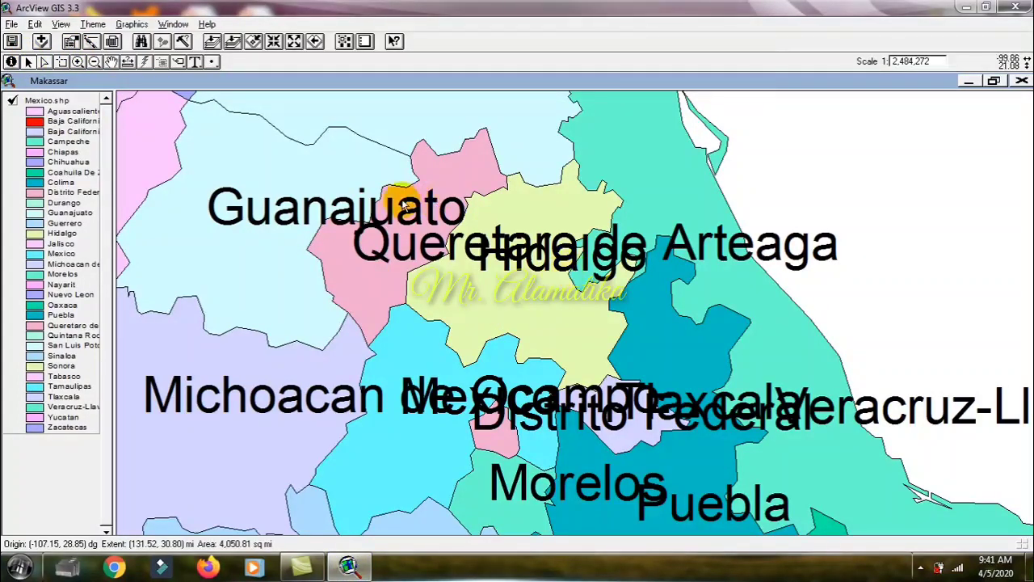
left_click(338, 202)
left_click_drag(337, 202, 284, 194)
left_click(387, 252)
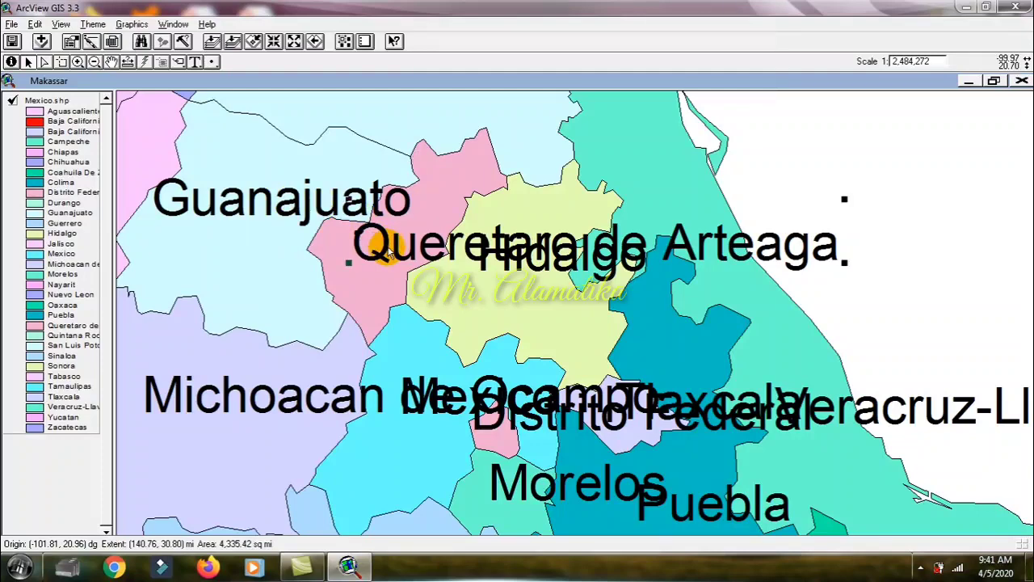
left_click_drag(387, 252, 376, 228)
left_click_drag(375, 226, 378, 227)
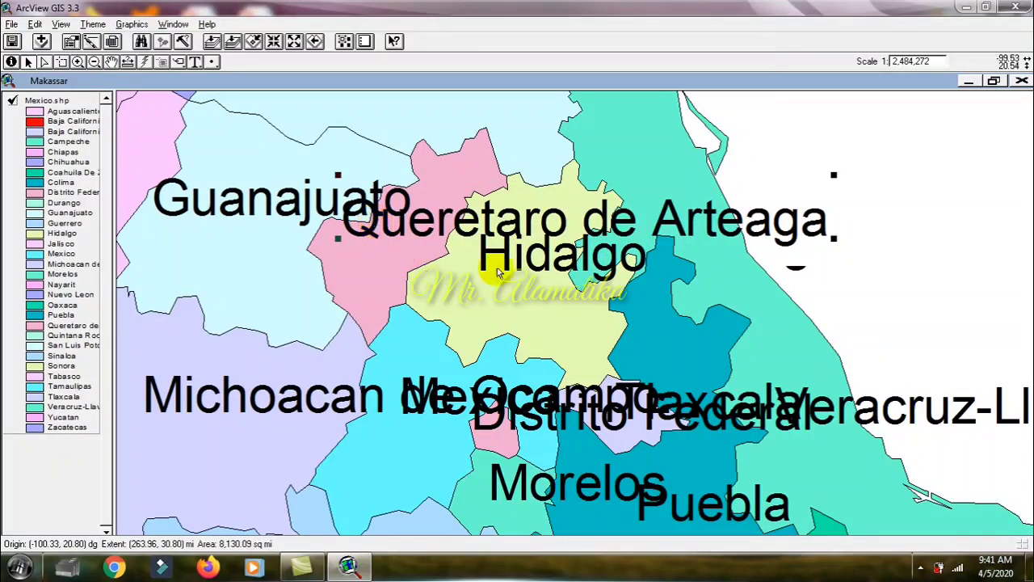
Step: Move the Hidalgo label southwest into its state and the Michoacan de Ocampo label northwest, away from the Mexico label
left_click(520, 258)
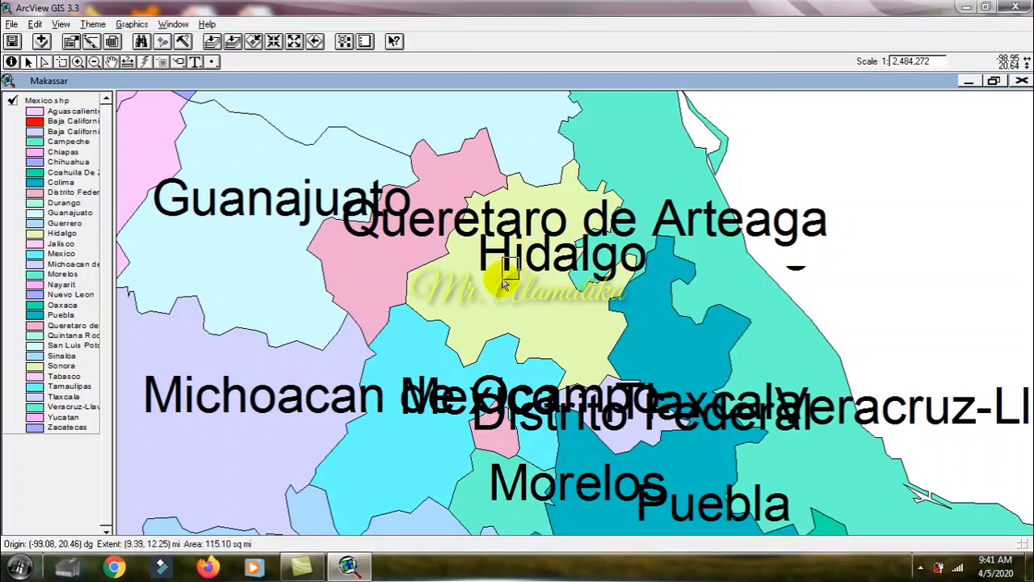
left_click_drag(509, 244, 466, 282)
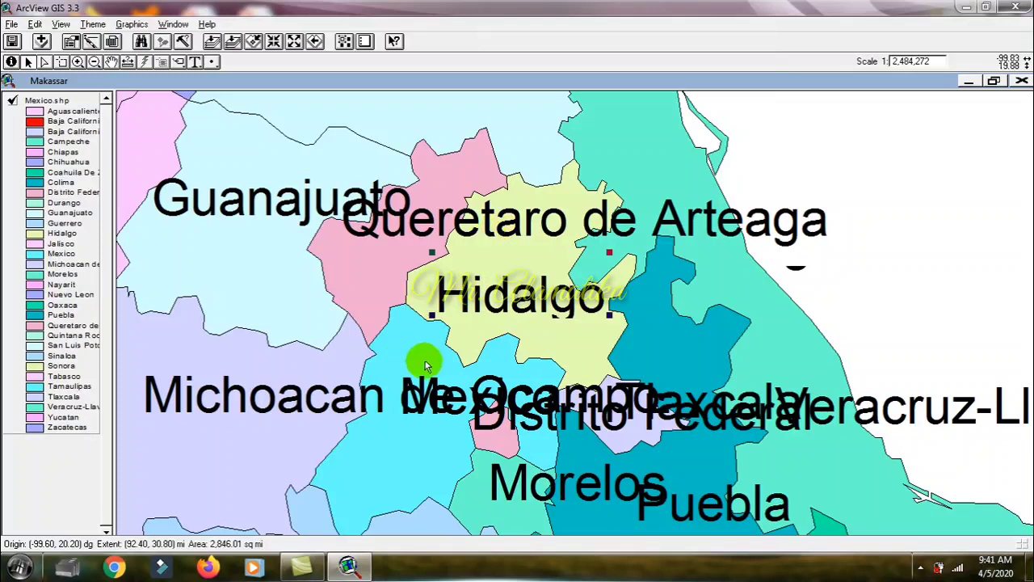
left_click(364, 394)
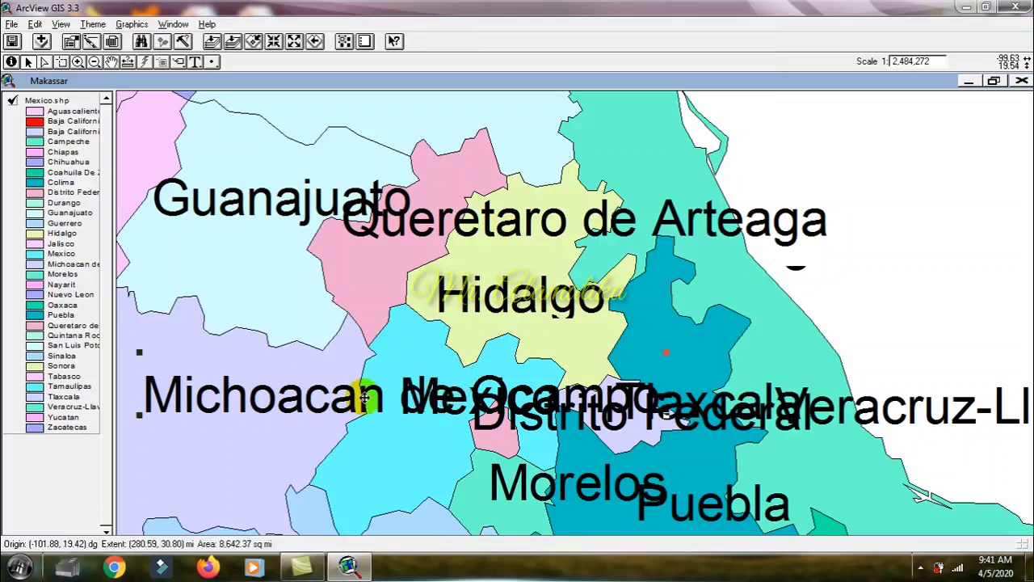
left_click_drag(298, 373, 289, 373)
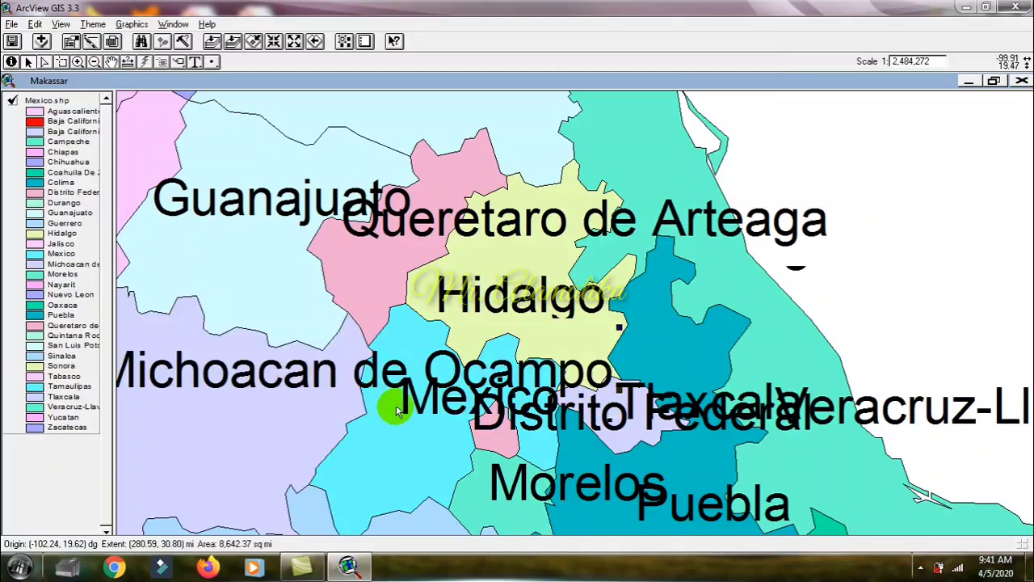
Step: Move the Distrito Federal label south, clear of the Mexico and Tlaxcala labels, and return to the full map extent
left_click(490, 420)
left_click_drag(493, 423, 491, 460)
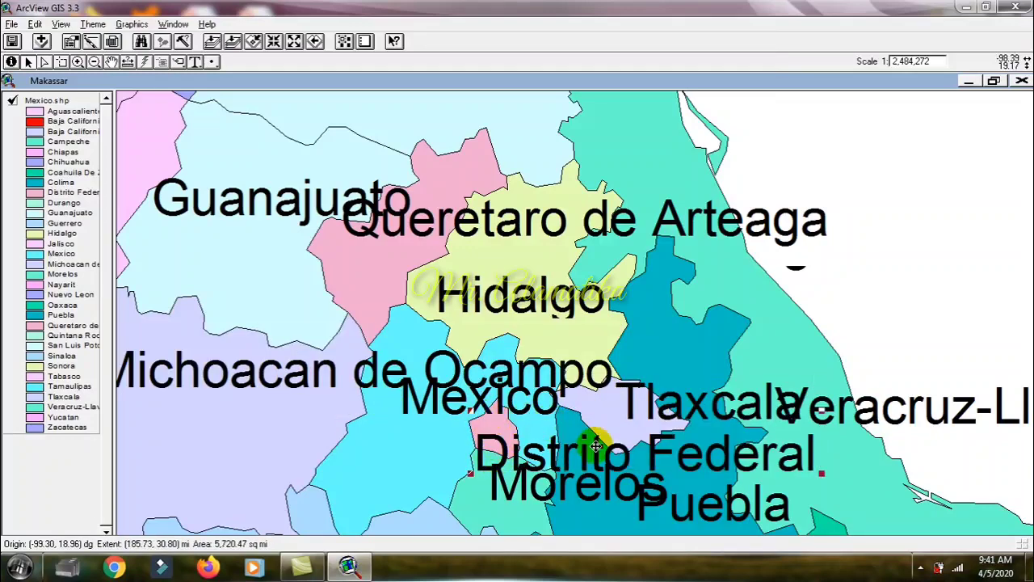
left_click(212, 42)
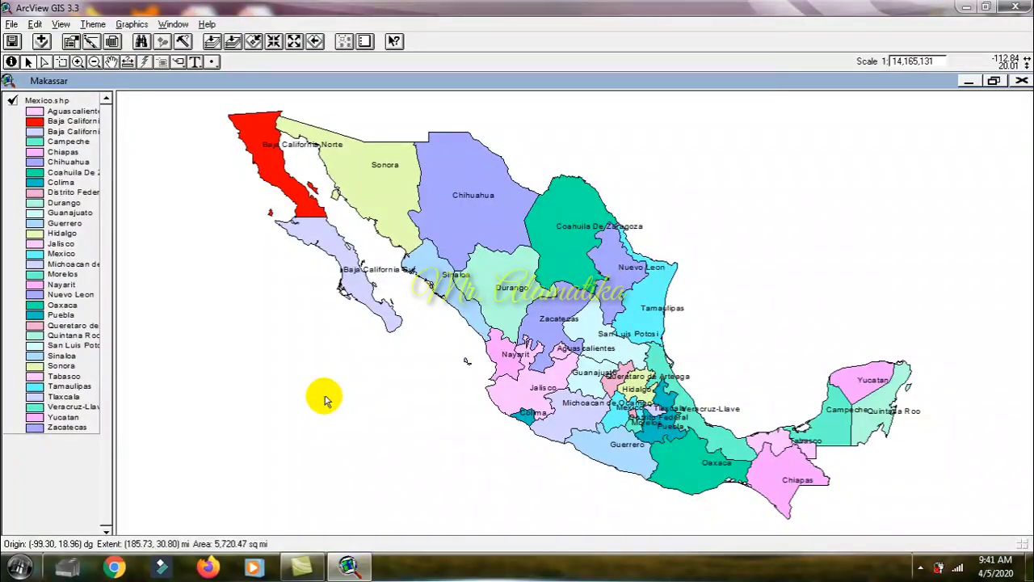
Step: Select the Nayarit record in the Mexico.shp attribute table, clear the selection and close the table
left_click(113, 43)
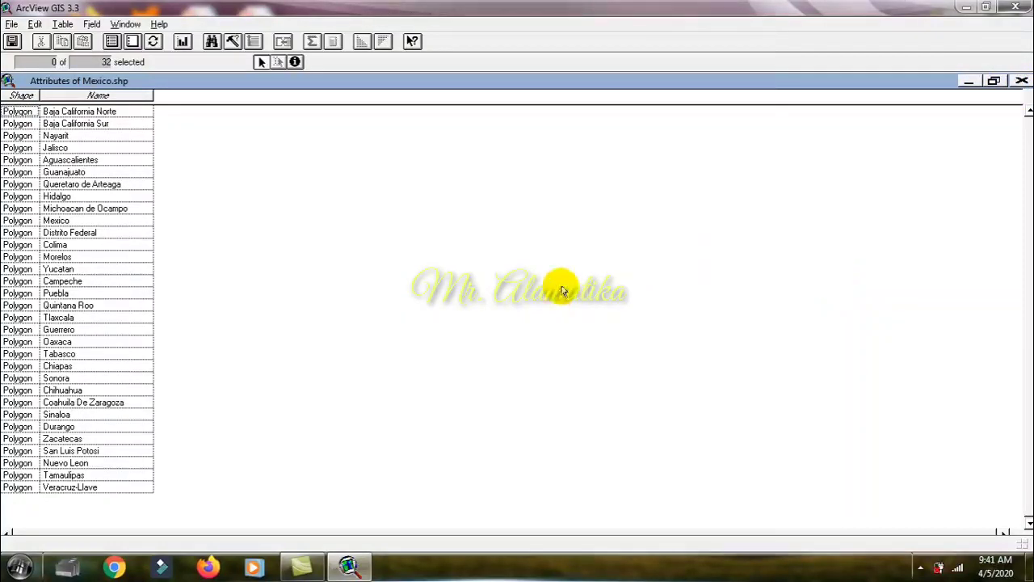
left_click(104, 255)
left_click(104, 135)
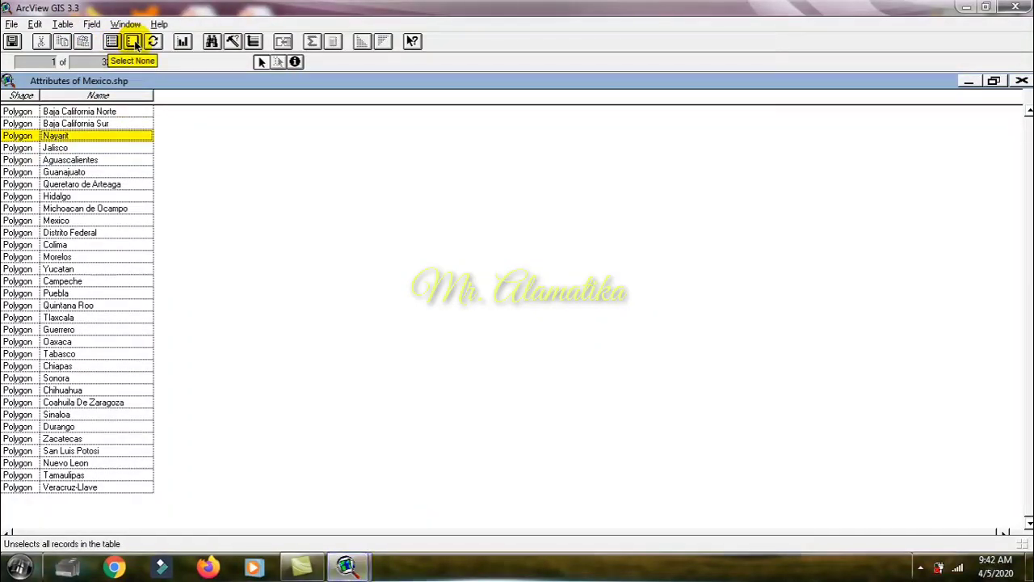
left_click(136, 43)
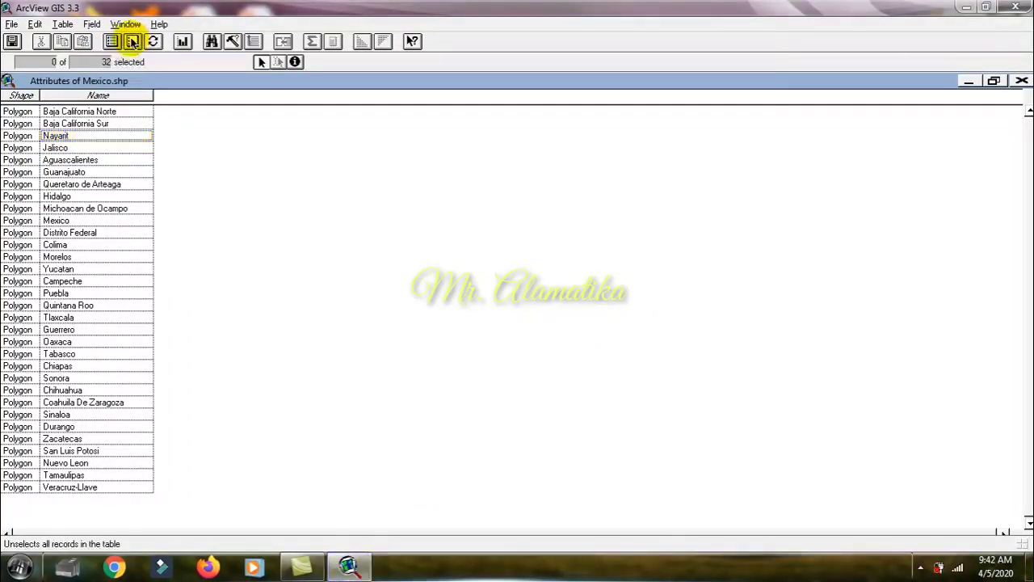
left_click(1021, 81)
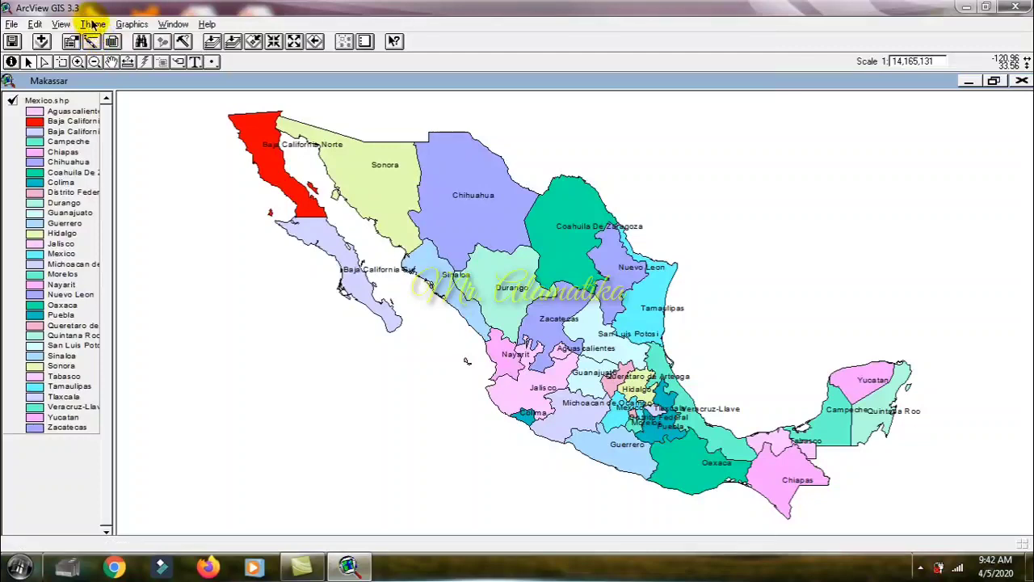
Step: Create a layout from the Makassar view using the Landscape template
left_click(61, 24)
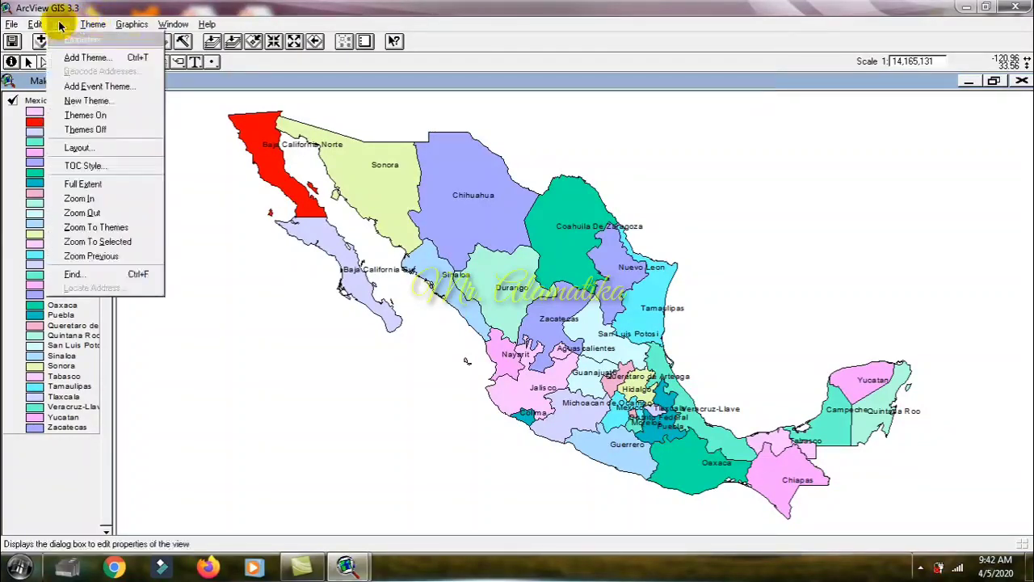
left_click(84, 148)
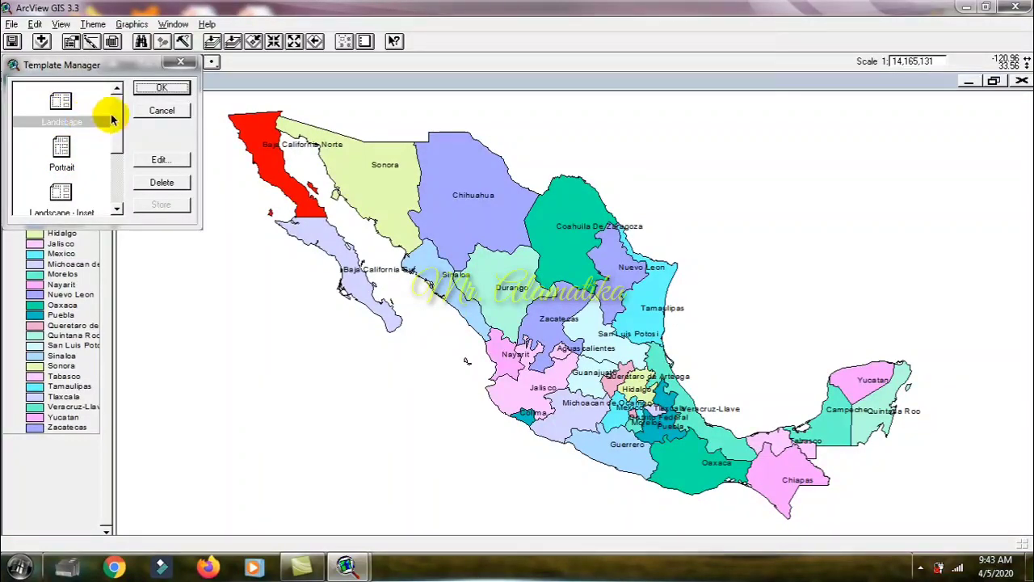
left_click(161, 89)
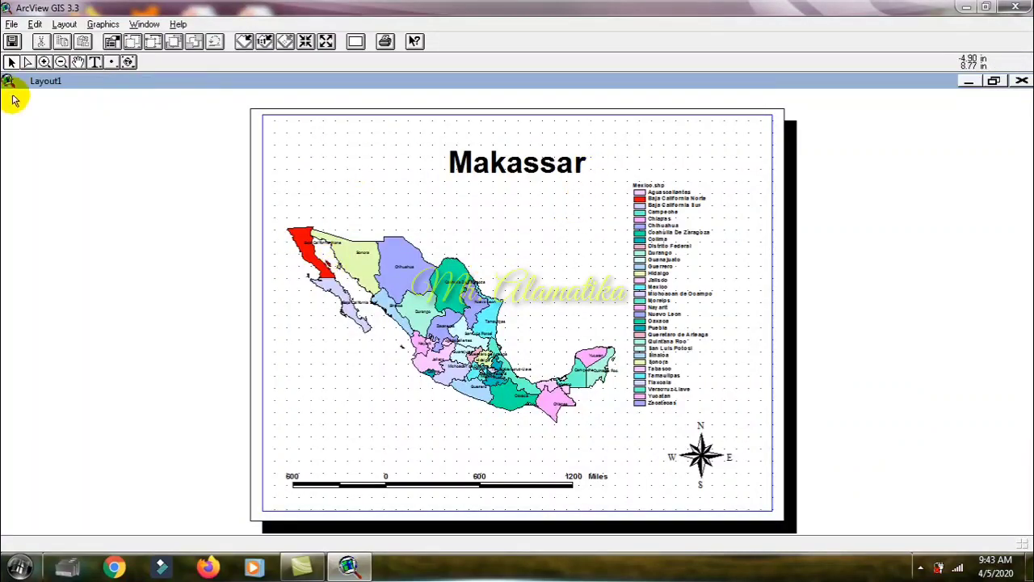
Step: Examine the layout's Mexico.shp legend up close, return to the whole page and close the layout
left_click(44, 62)
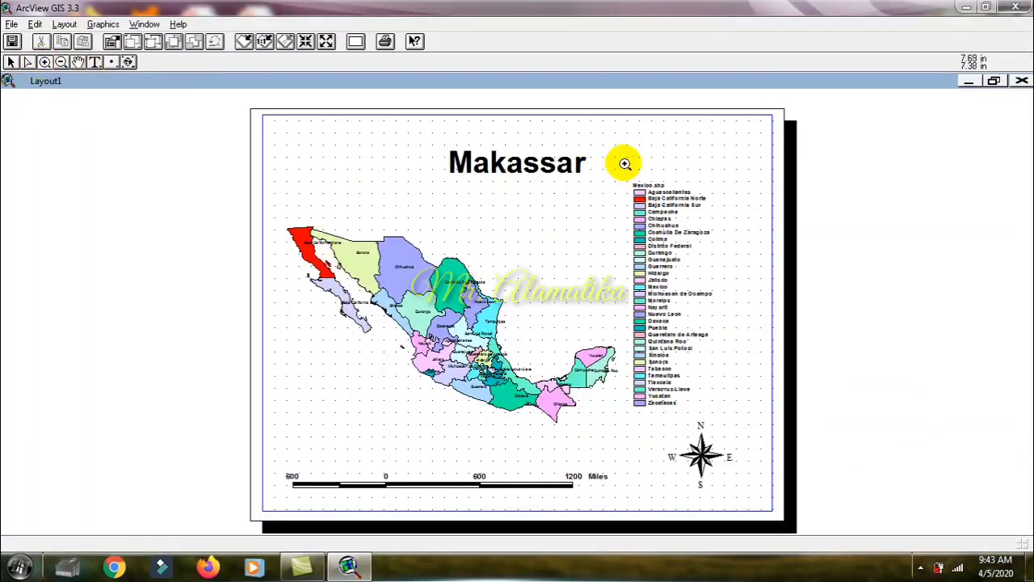
left_click_drag(624, 163, 717, 424)
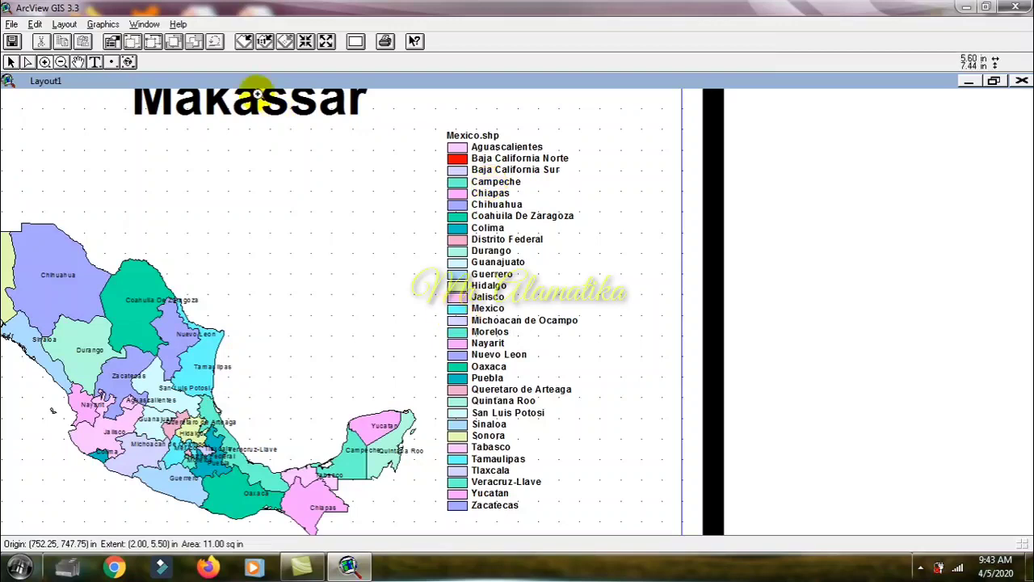
left_click(242, 42)
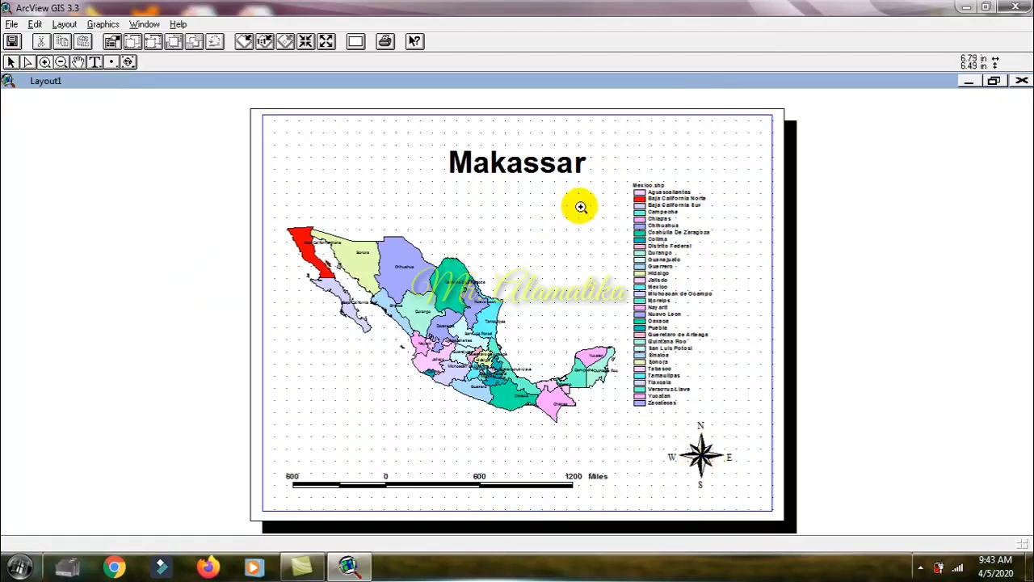
left_click_drag(623, 161, 686, 233)
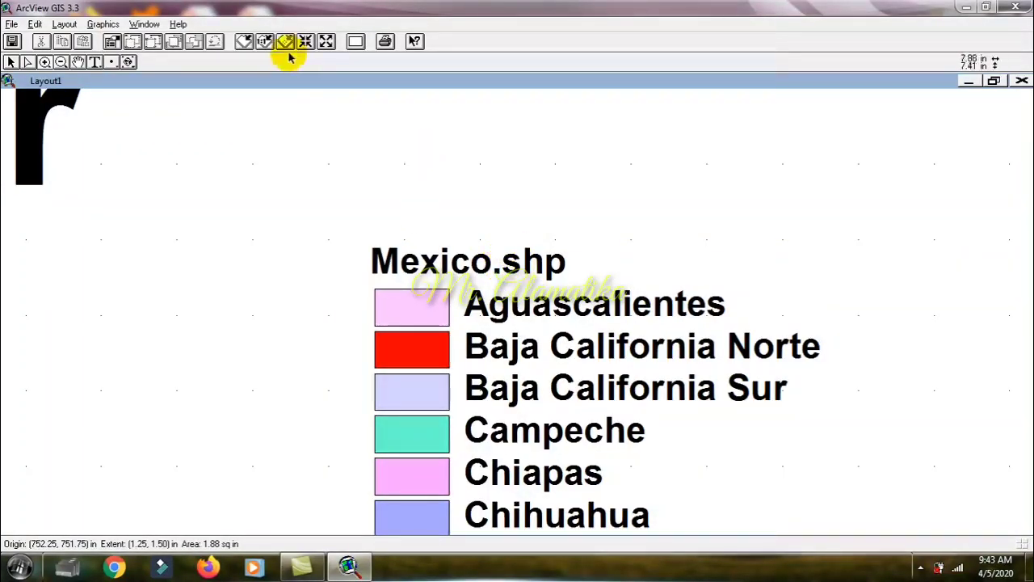
left_click(244, 41)
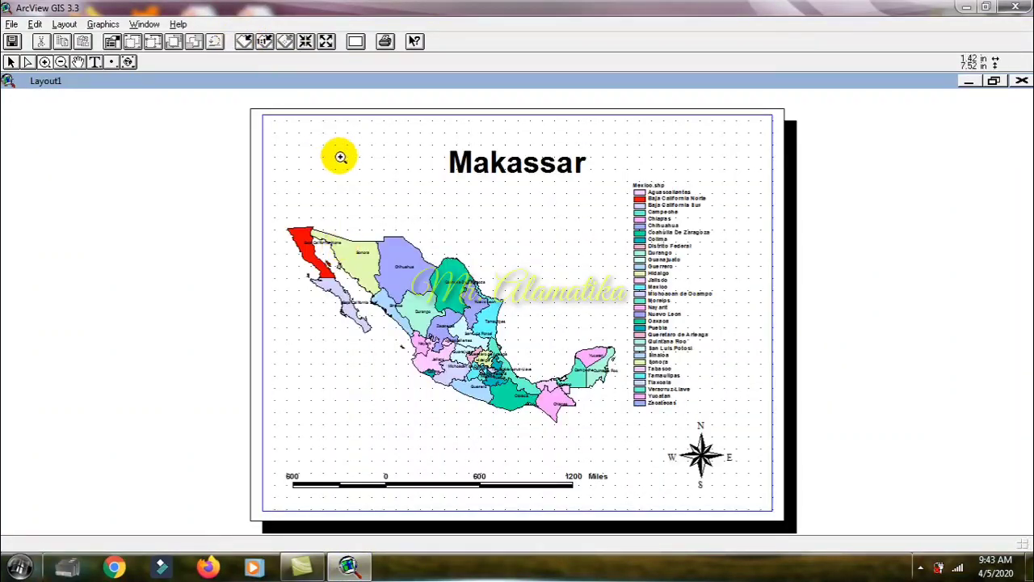
left_click(1022, 83)
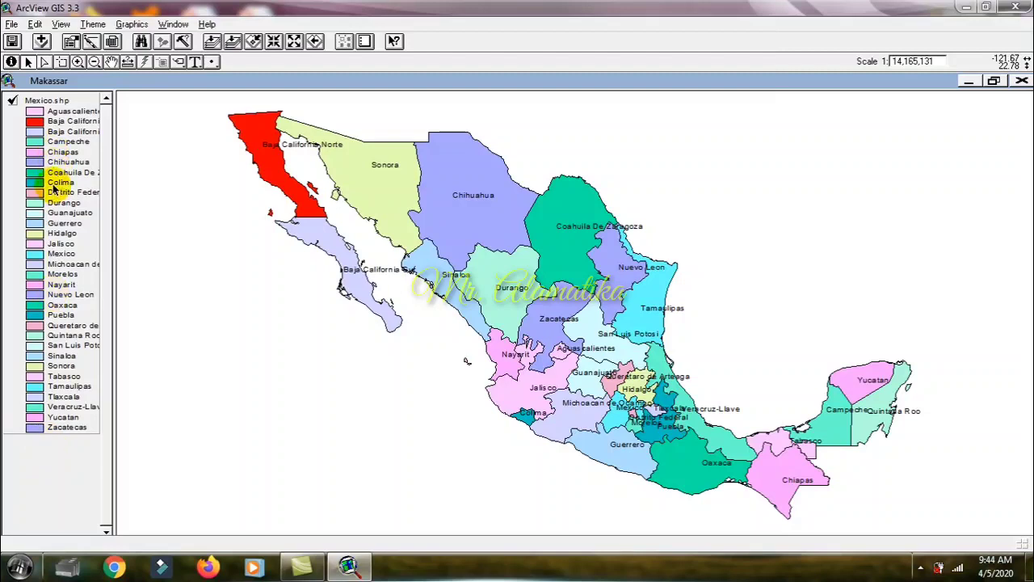
Step: Add the cities.shp theme from c:\esri\esridata\mexico to the Makassar view and make it visible
left_click(42, 42)
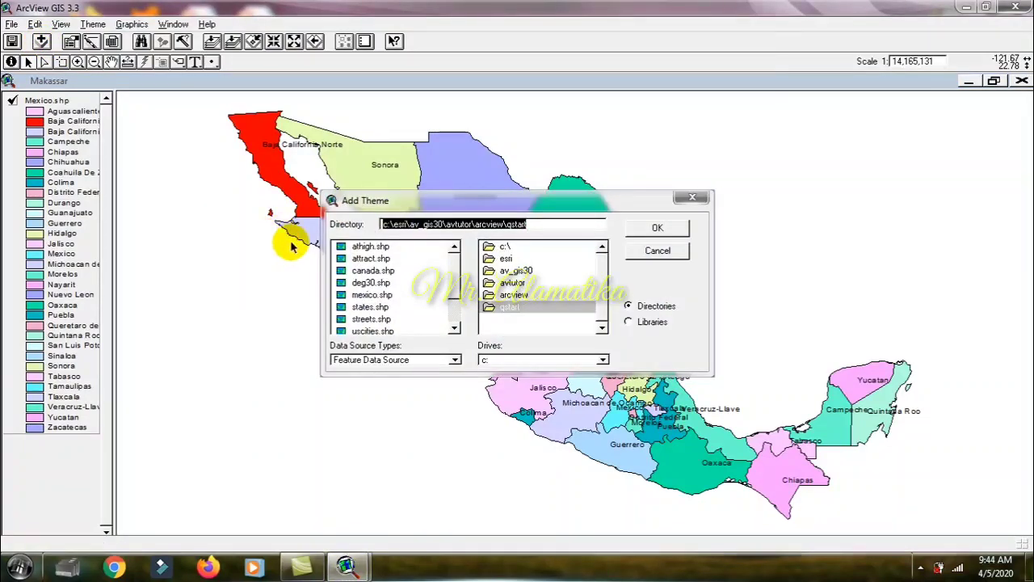
double_click(506, 247)
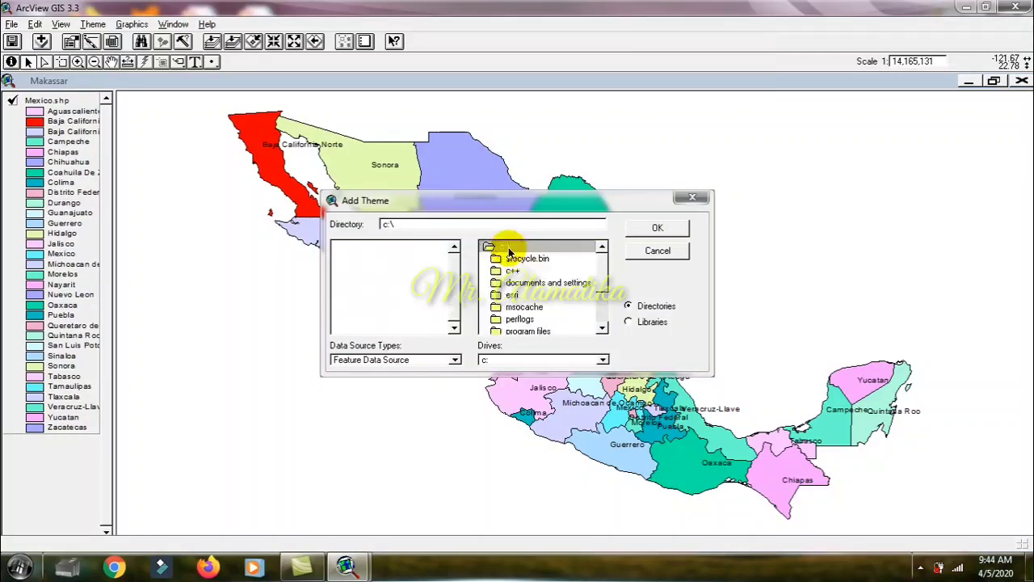
double_click(510, 297)
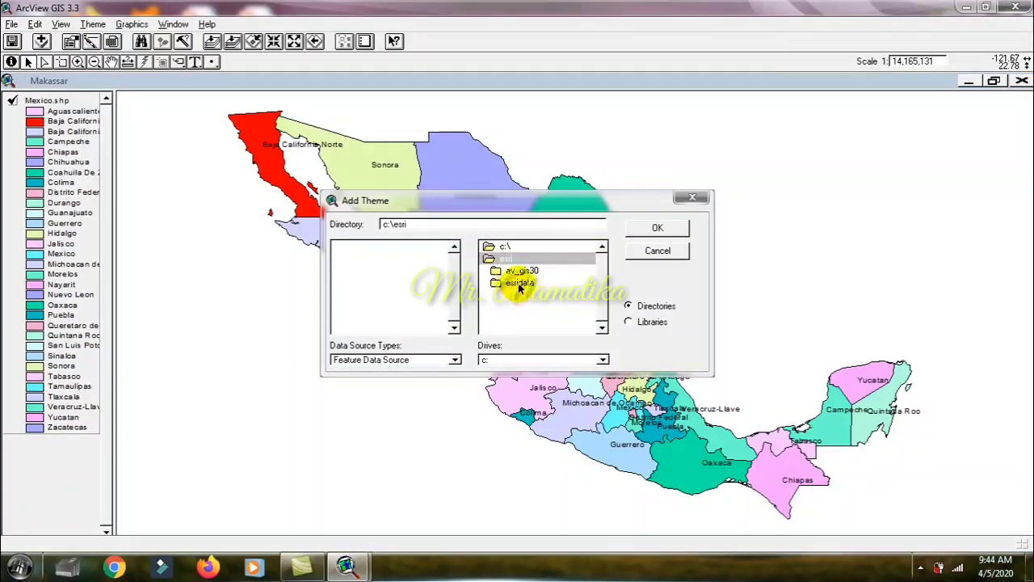
double_click(520, 284)
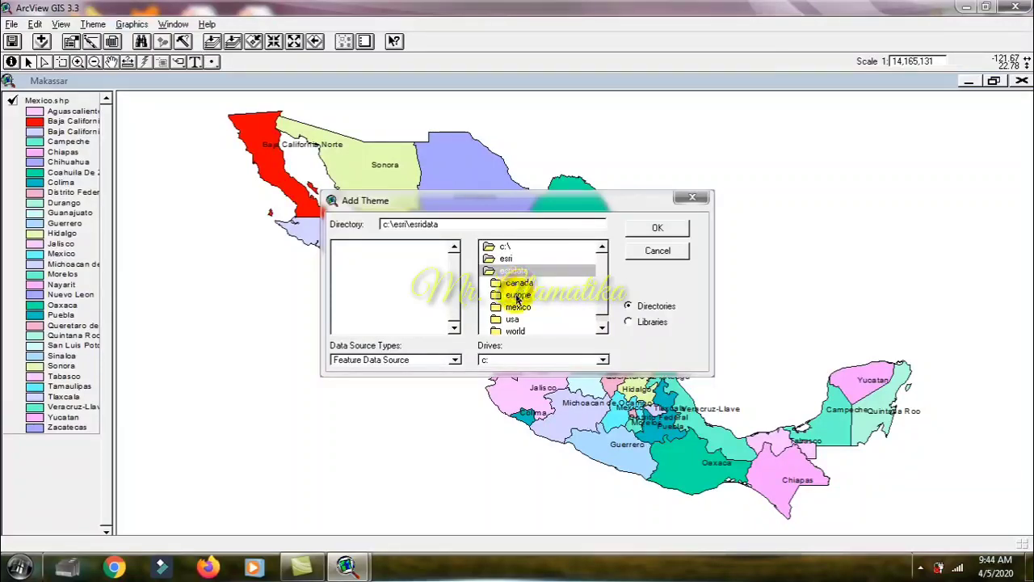
double_click(518, 307)
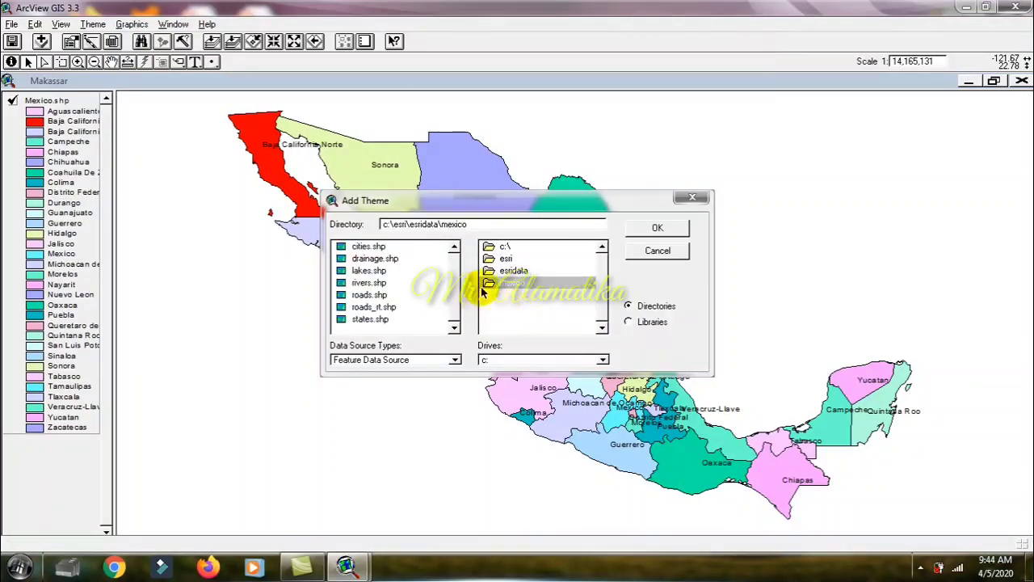
left_click(343, 249)
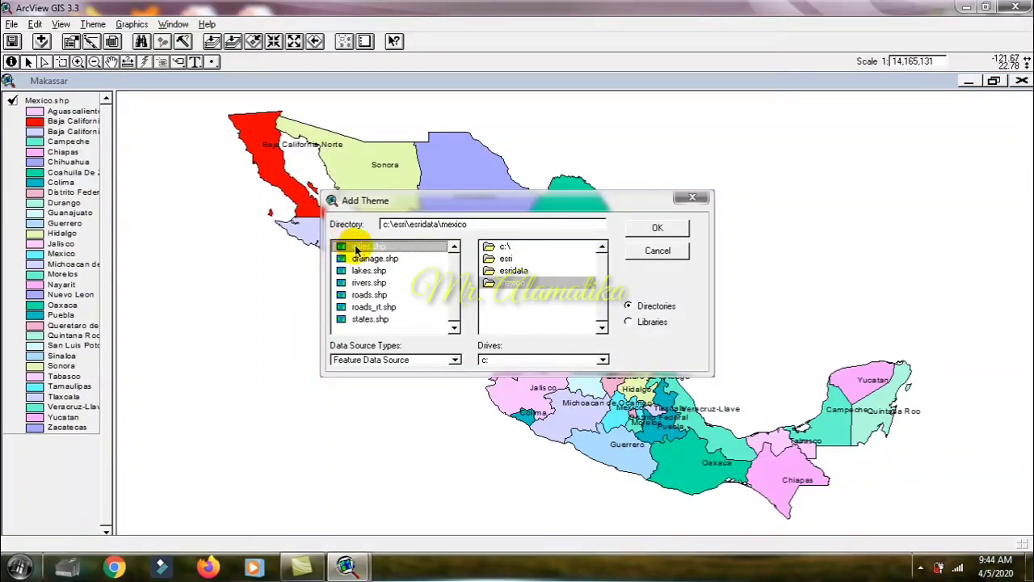
left_click(655, 229)
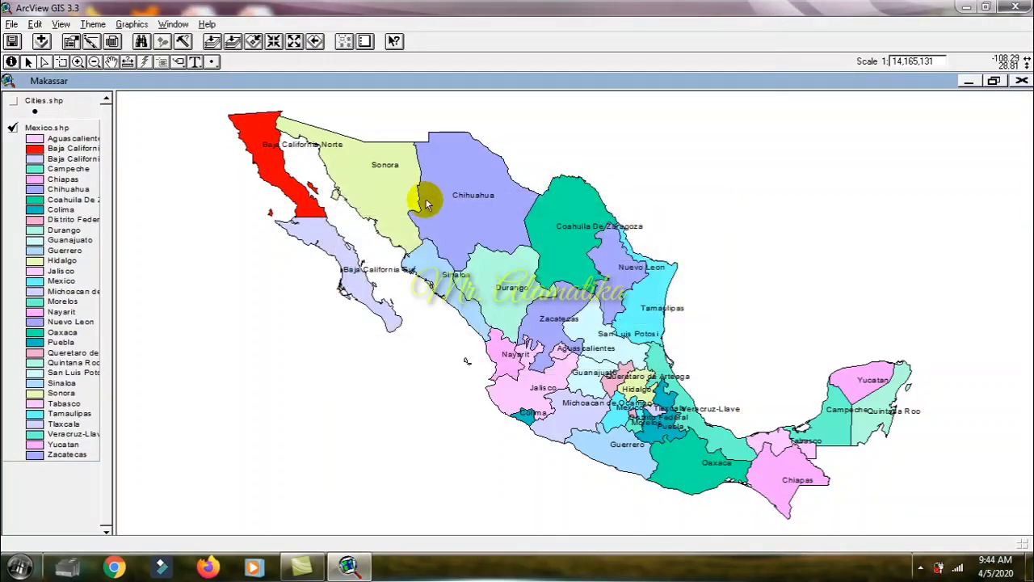
left_click(14, 101)
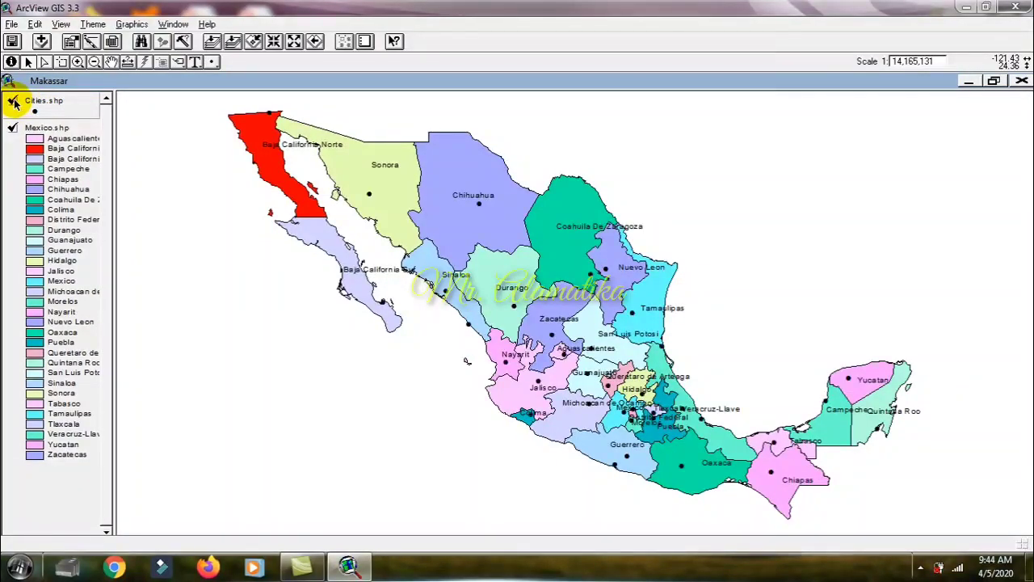
Step: Toggle the Cities.shp theme off and on repeatedly to compare the map with and without city points, leaving it displayed
left_click(14, 101)
left_click(13, 101)
left_click(14, 101)
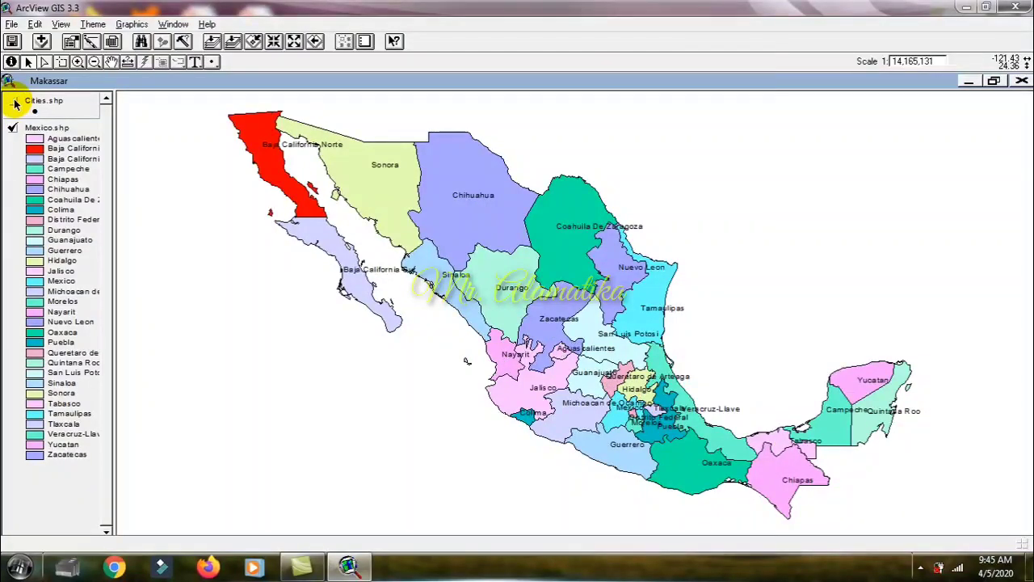
left_click(14, 102)
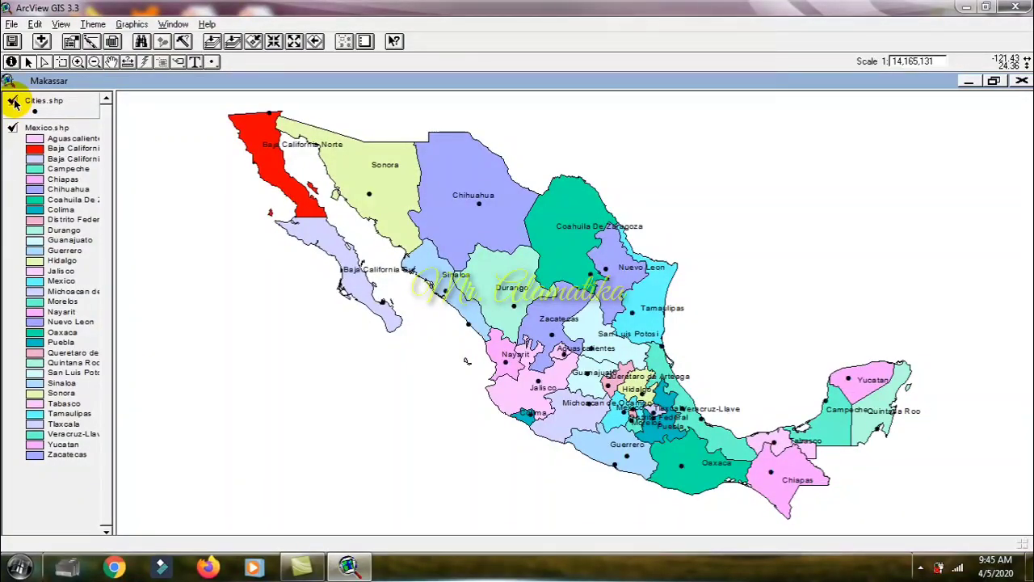
left_click(14, 102)
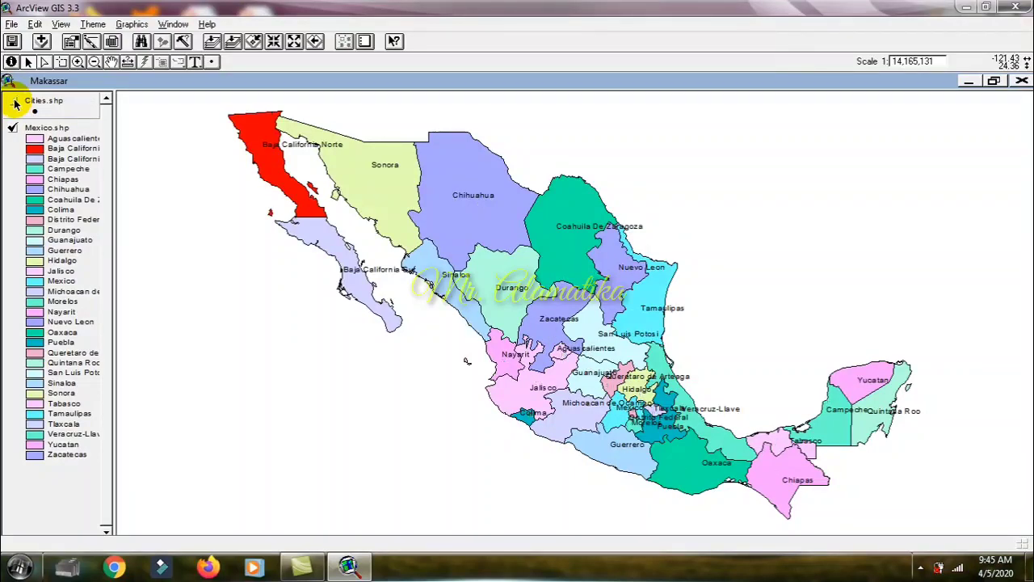
left_click(14, 102)
left_click(14, 102)
left_click(14, 102)
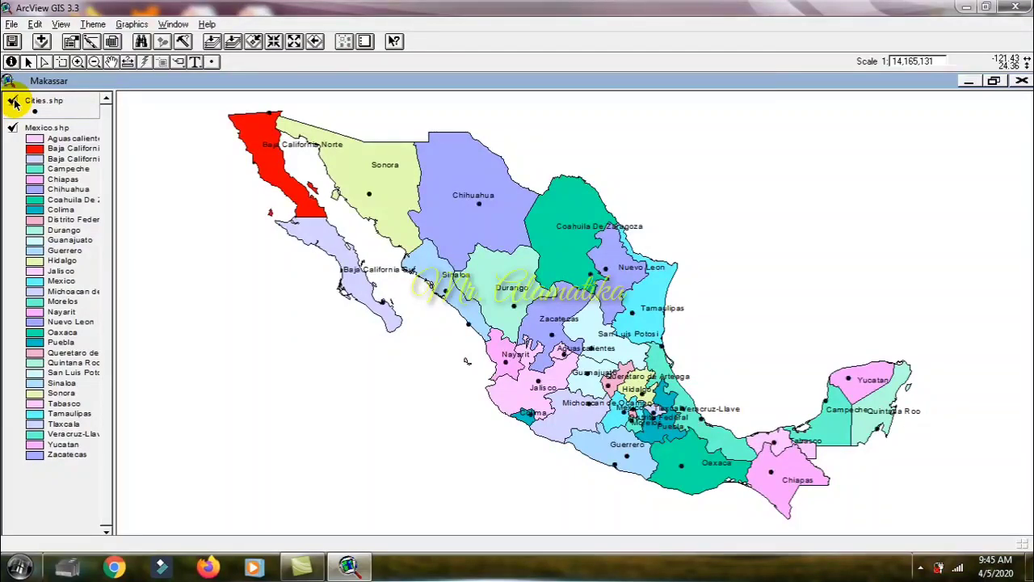
left_click(14, 102)
left_click(14, 102)
left_click(14, 102)
left_click(14, 102)
left_click(14, 101)
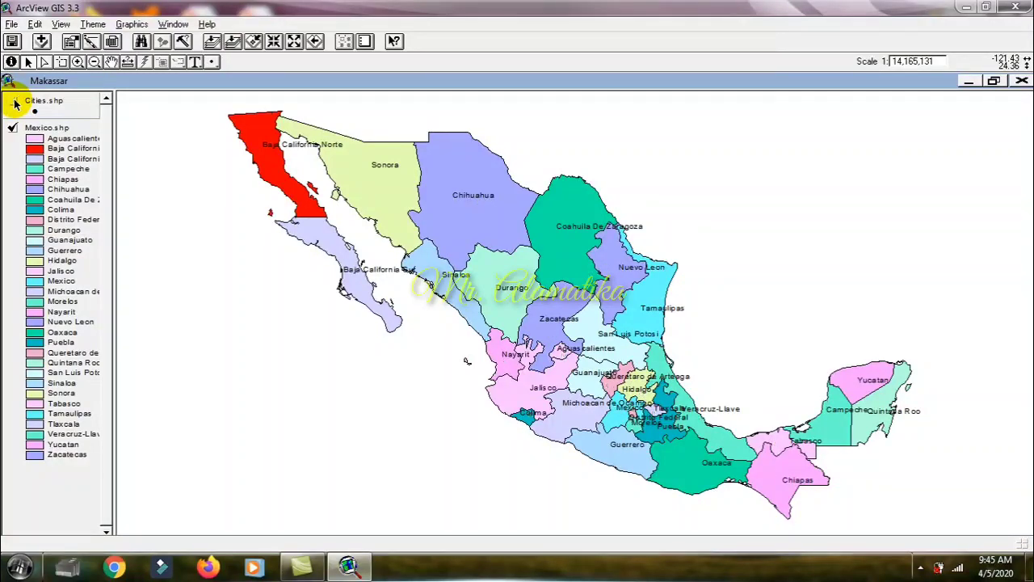
left_click(14, 101)
left_click(14, 102)
left_click(14, 101)
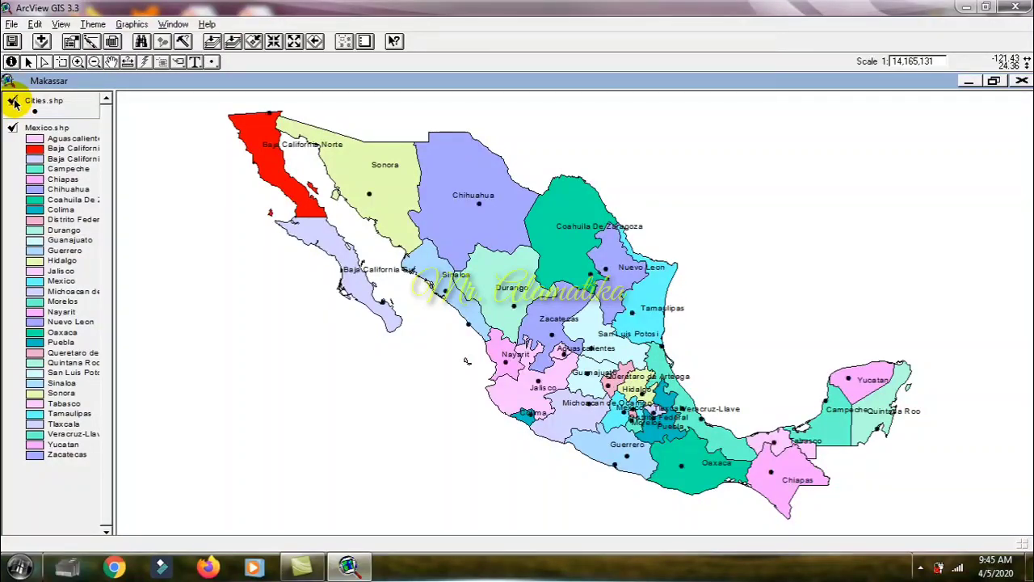
left_click(14, 101)
left_click(14, 102)
Step: Switch the active theme between Cities.shp and Mexico.shp, ending on Cities.shp, and open its attribute table
left_click(48, 106)
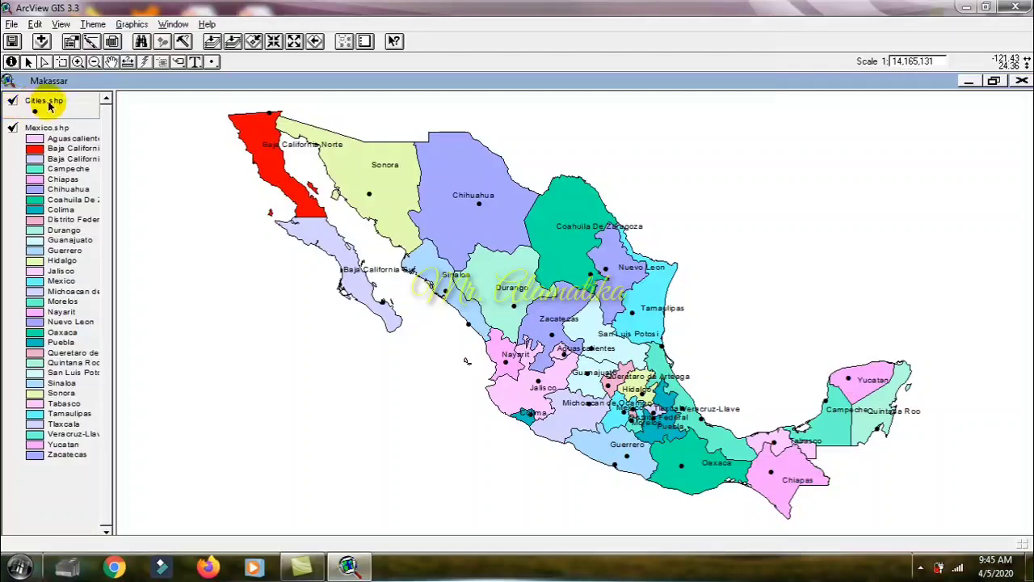
left_click(51, 179)
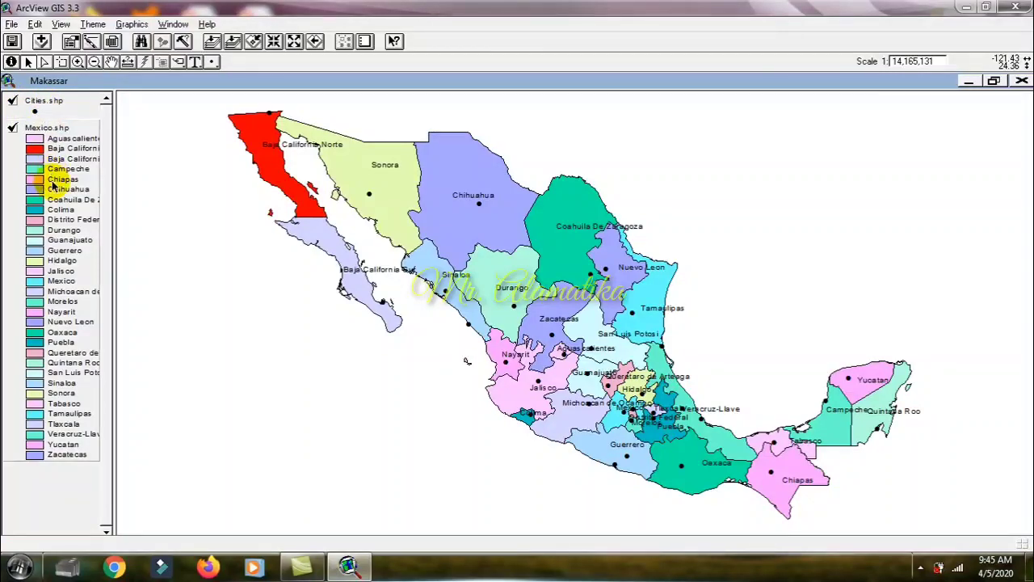
left_click(58, 106)
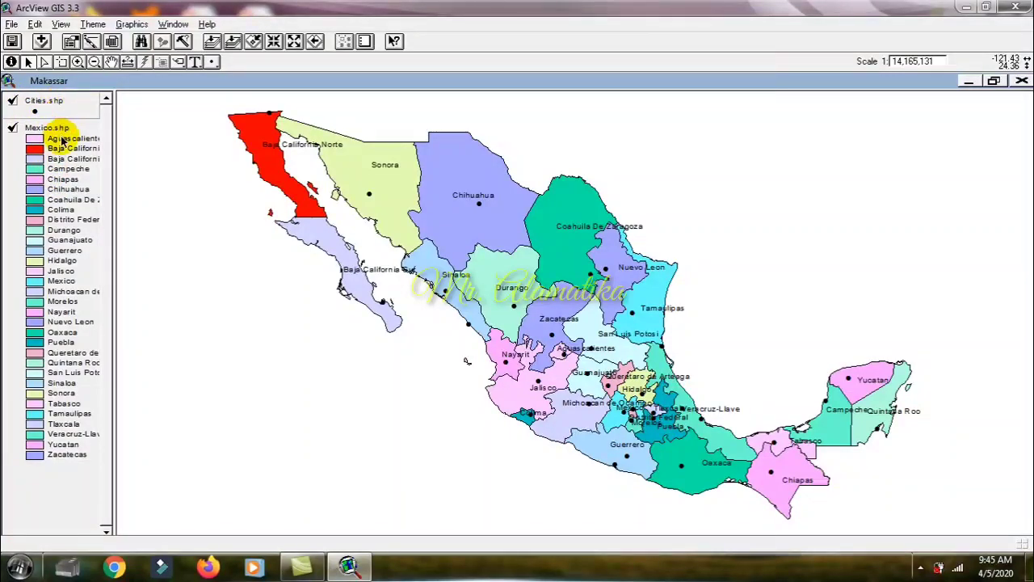
left_click(63, 142)
left_click(65, 103)
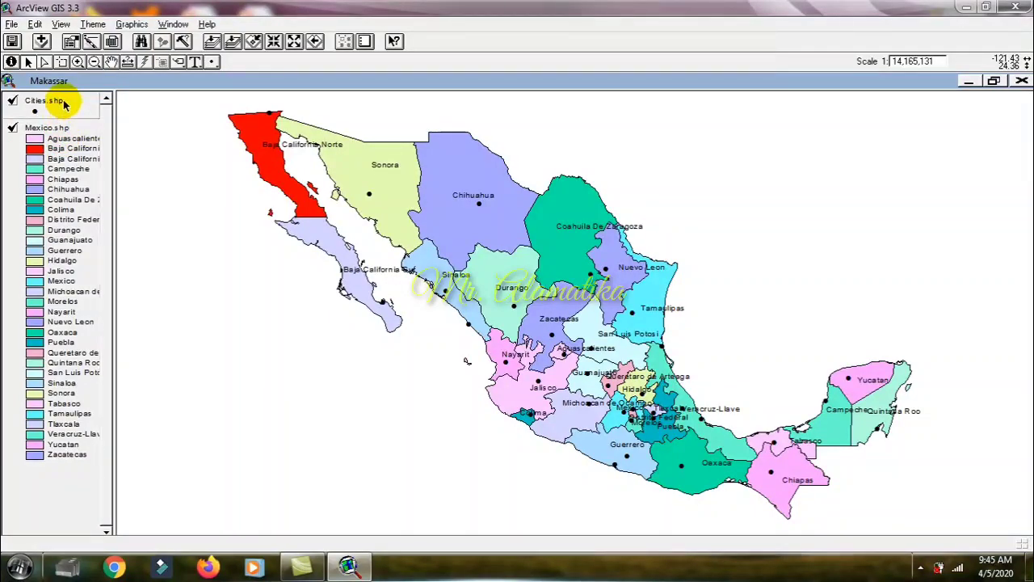
left_click(68, 173)
left_click(70, 97)
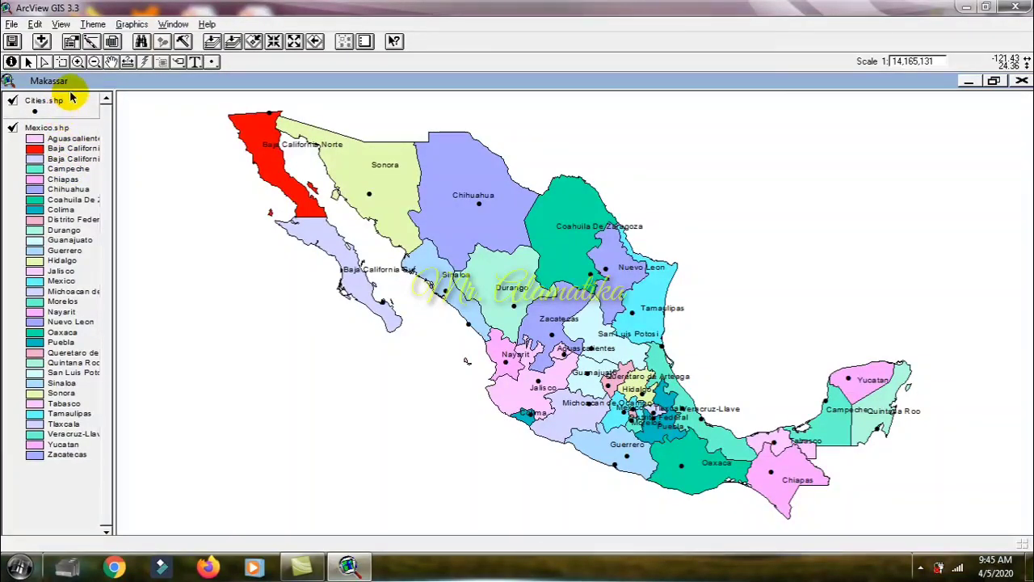
left_click(113, 43)
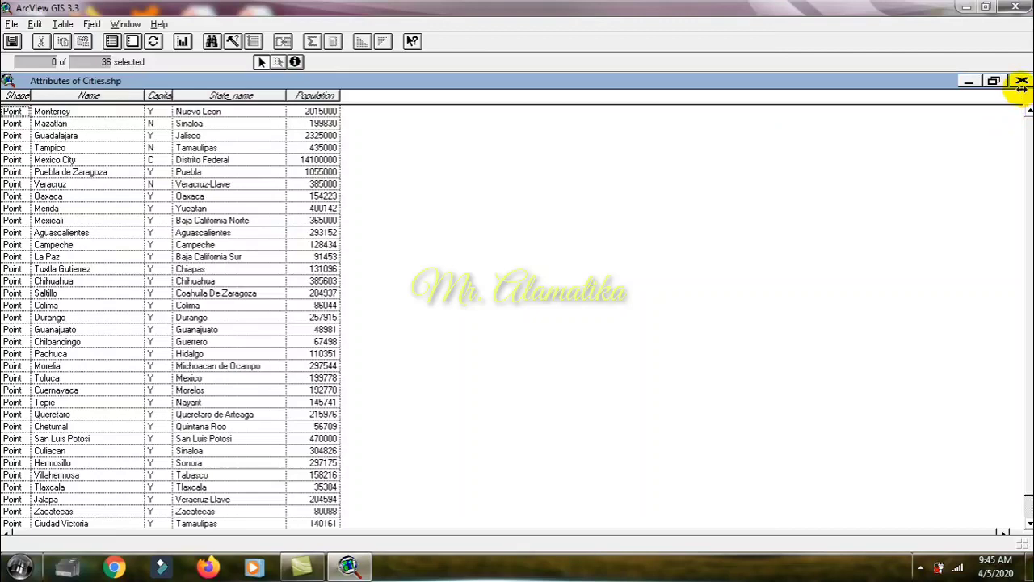
Step: Select the Merida record in the Cities.shp attribute table, clear the selection and close the table
left_click(253, 208)
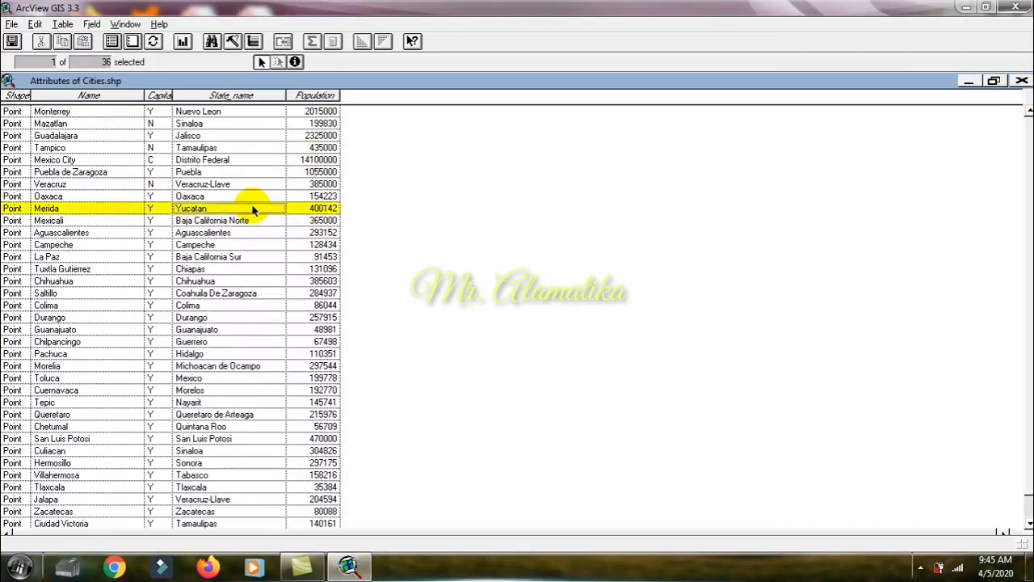
left_click(134, 42)
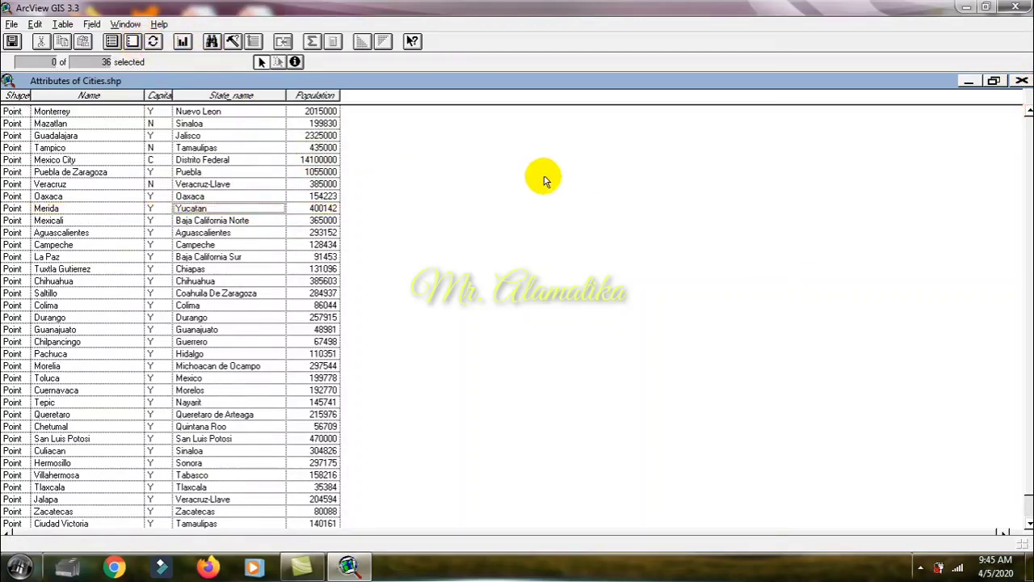
left_click(1022, 80)
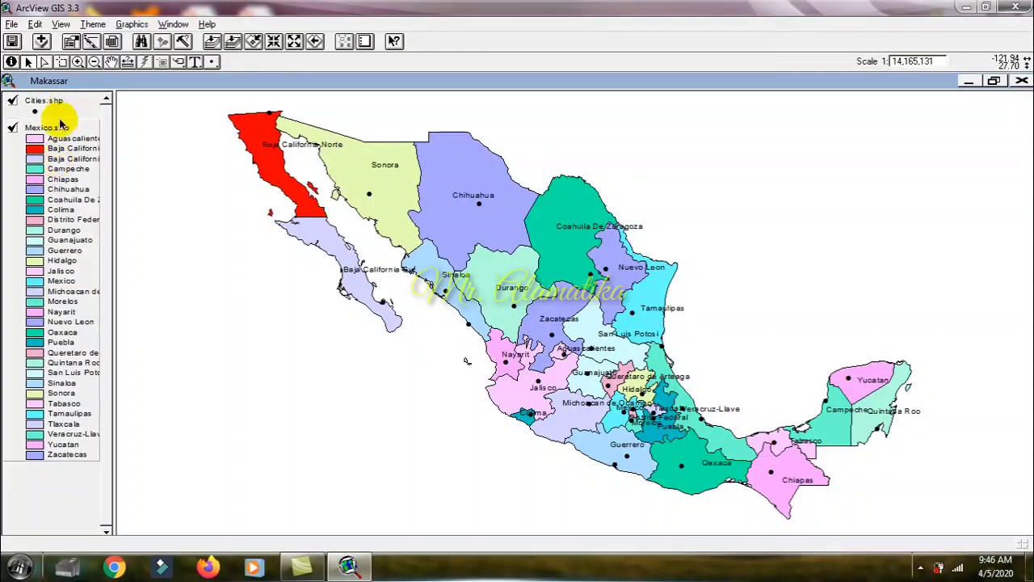
Step: Add the drainage.shp theme from c:\esri\esridata\mexico to the Makassar view and toggle its visibility, leaving it displayed
left_click(41, 41)
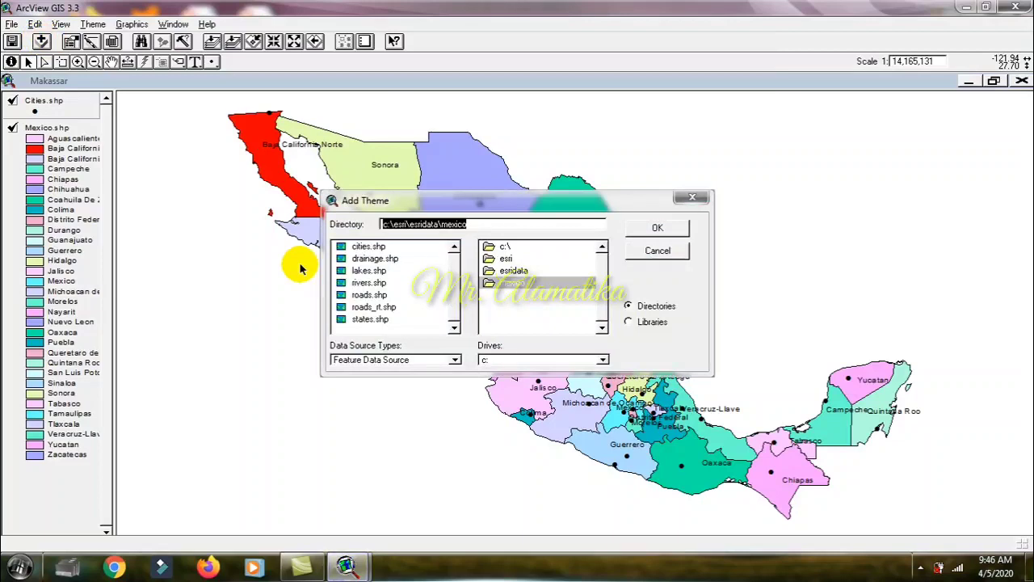
left_click(362, 259)
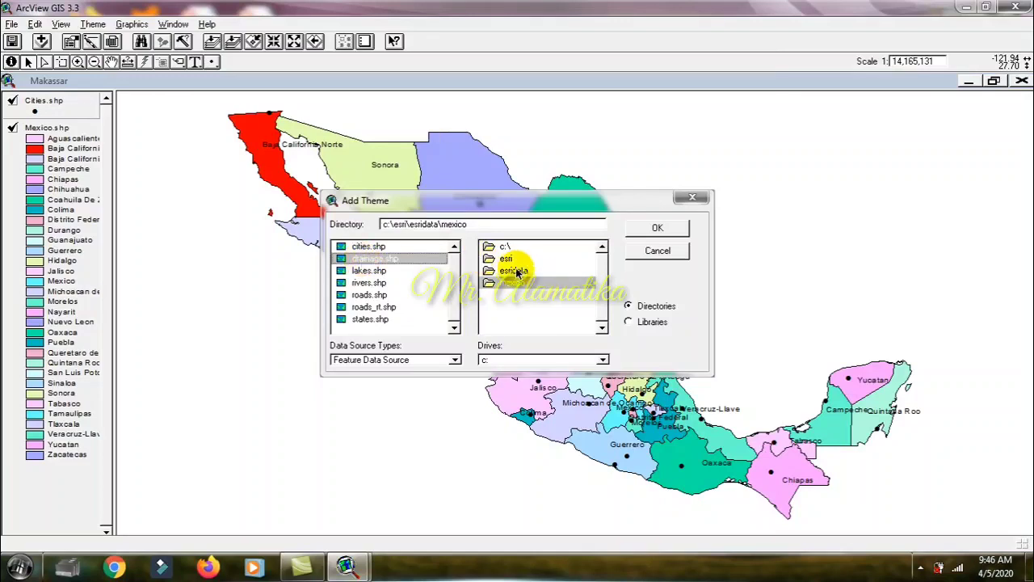
double_click(376, 262)
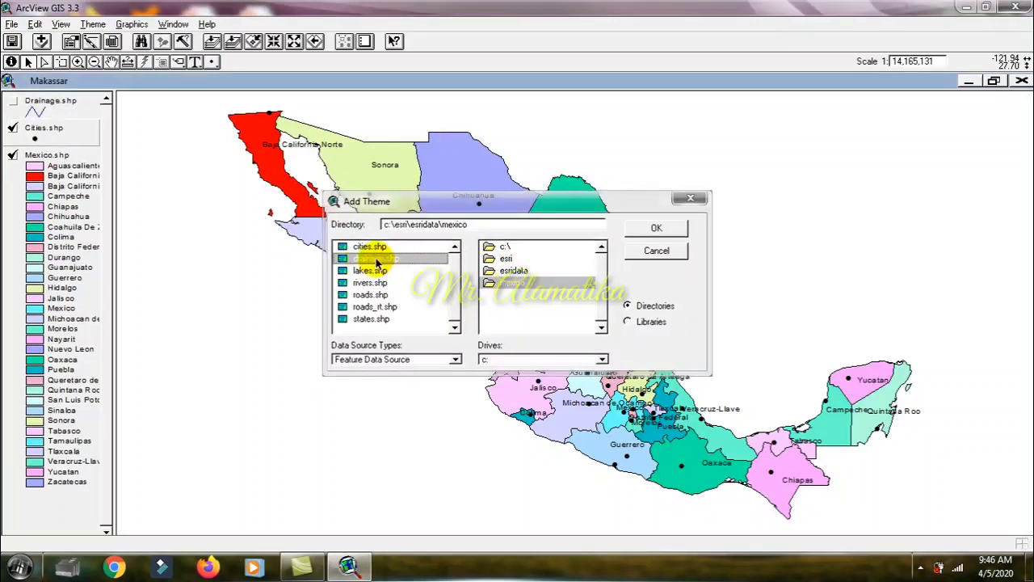
left_click(12, 101)
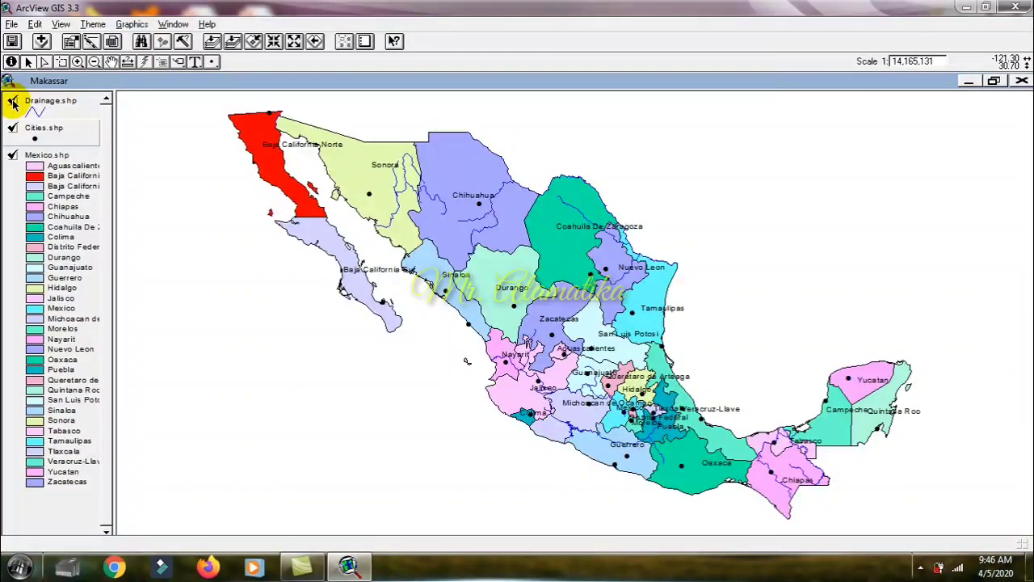
left_click(11, 101)
left_click(12, 102)
Step: Add the lakes.shp theme from c:\esri\esridata\mexico to the Makassar view and make it visible
left_click(39, 42)
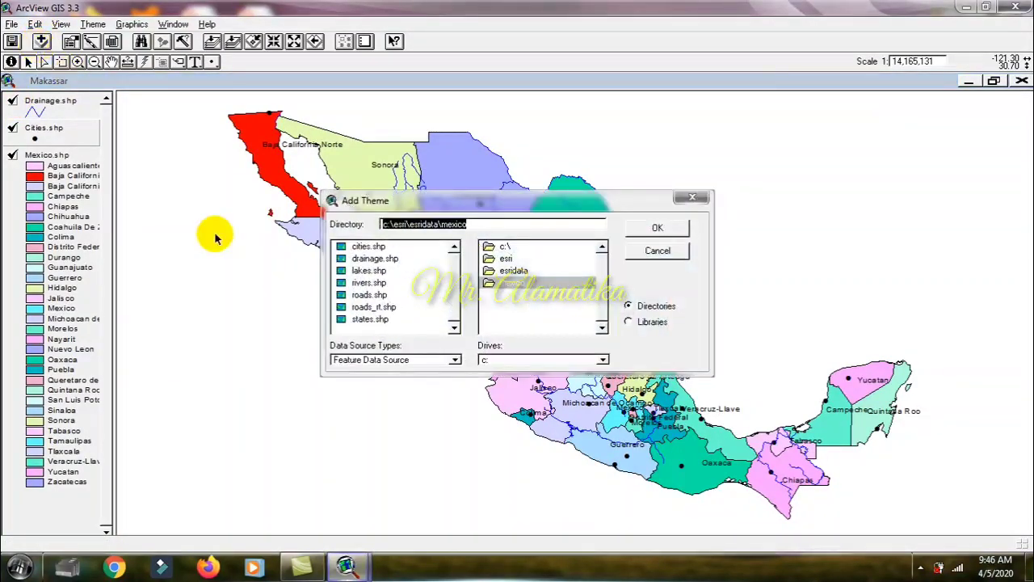
left_click(364, 273)
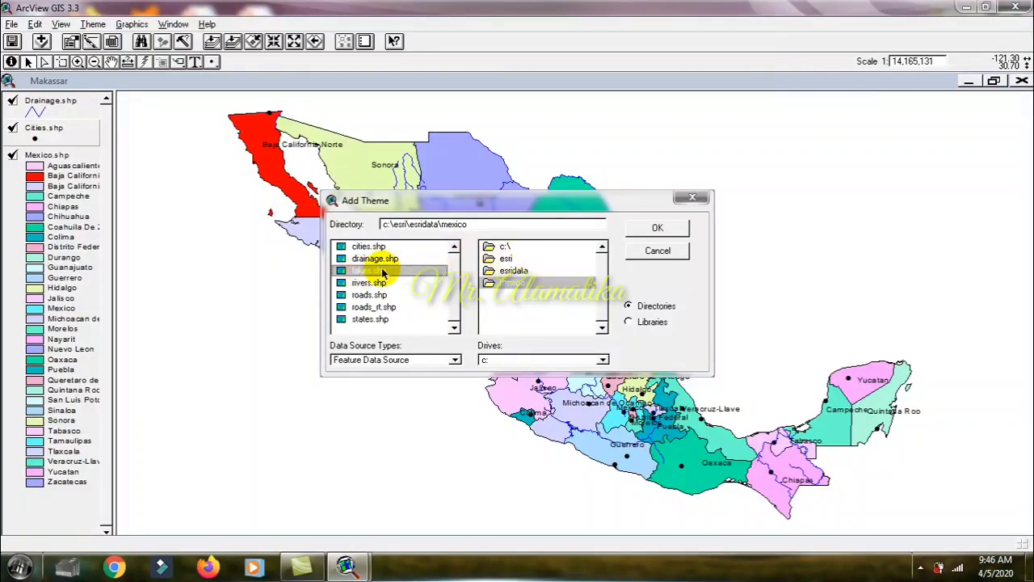
double_click(382, 274)
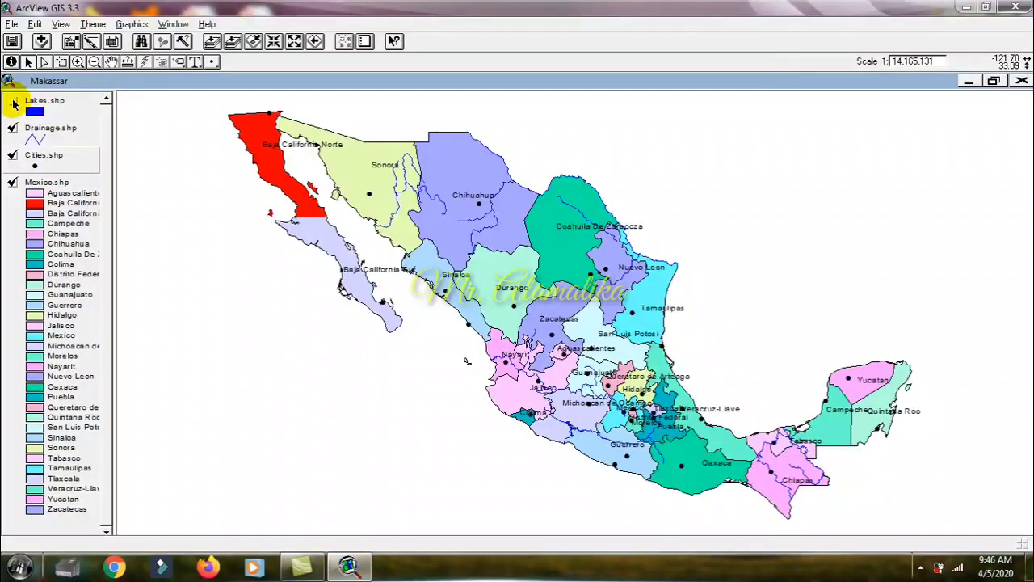
left_click(13, 103)
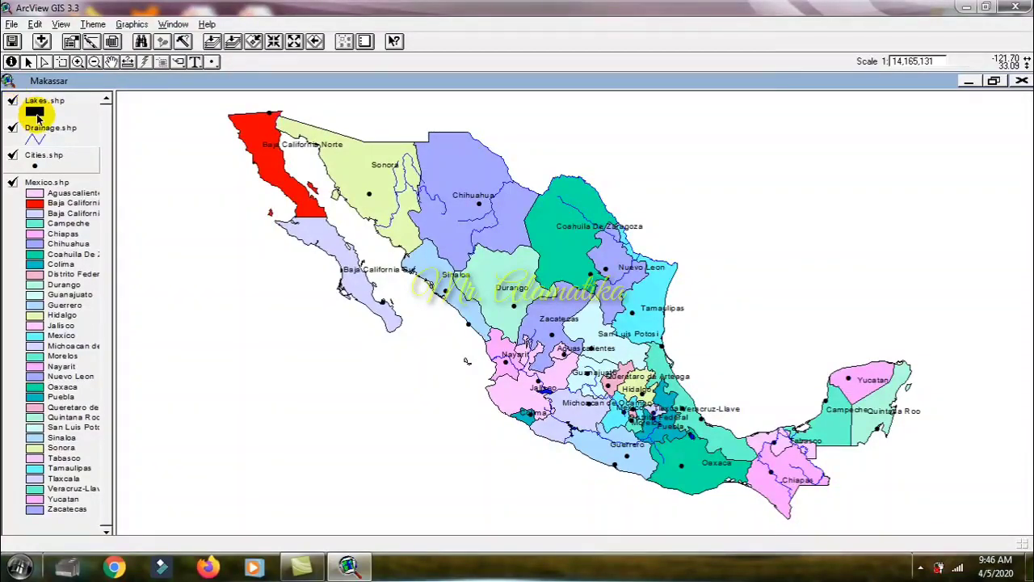
Step: Open the attribute table of Lakes.shp, select the Presa Del Infiernillo record, clear the selection and close the table
left_click(29, 101)
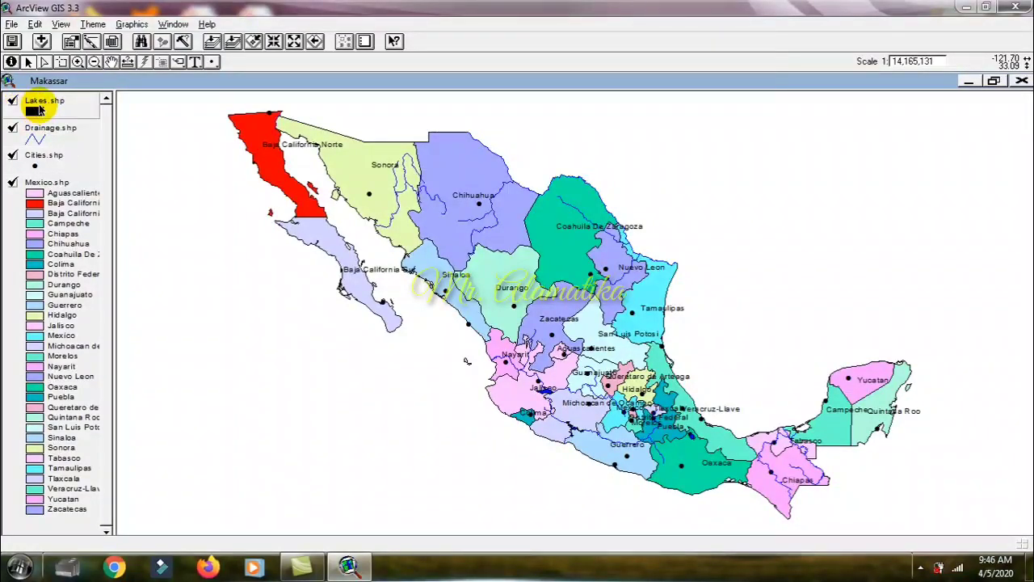
left_click(112, 42)
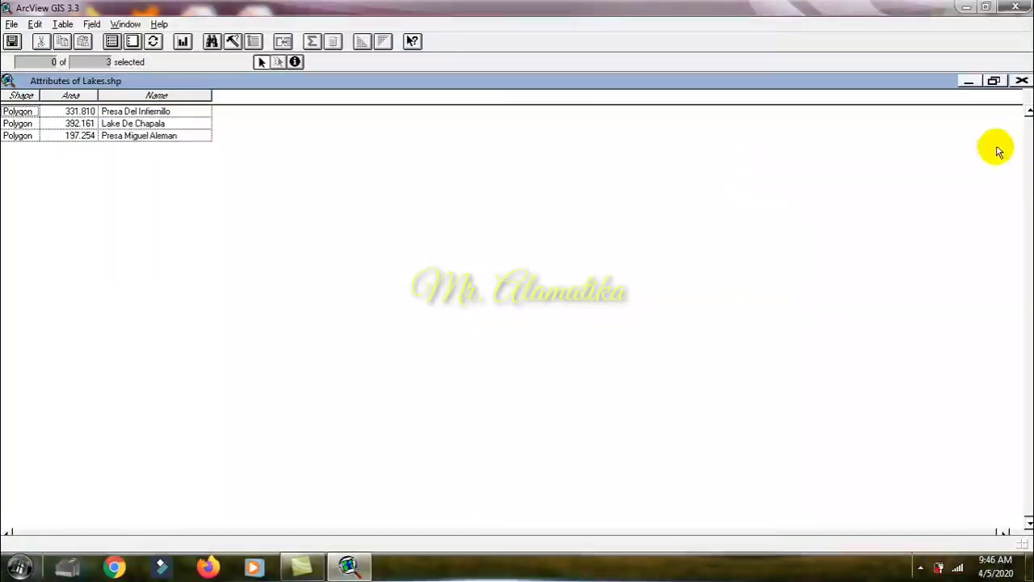
left_click(149, 114)
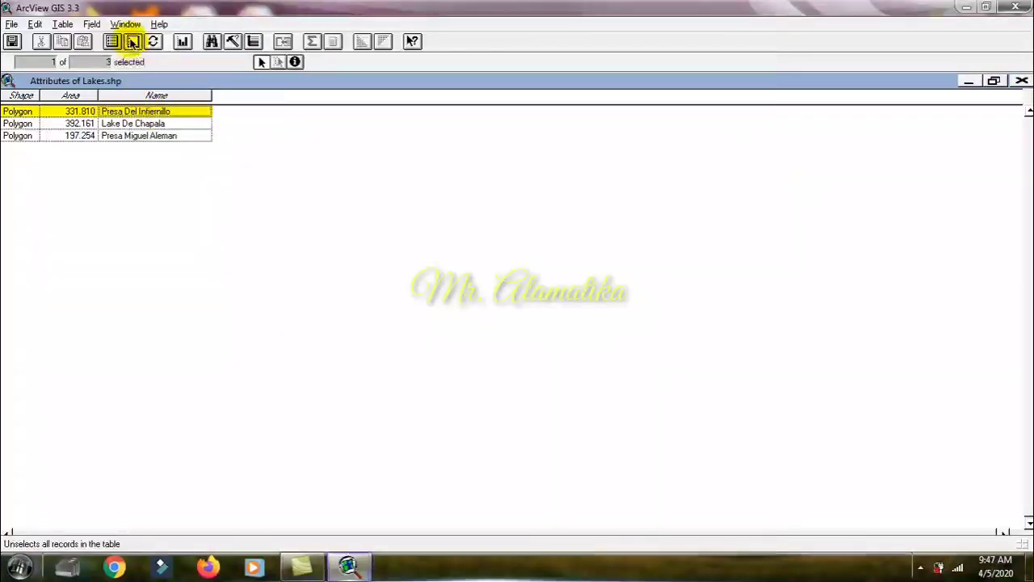
left_click(134, 42)
left_click(1021, 81)
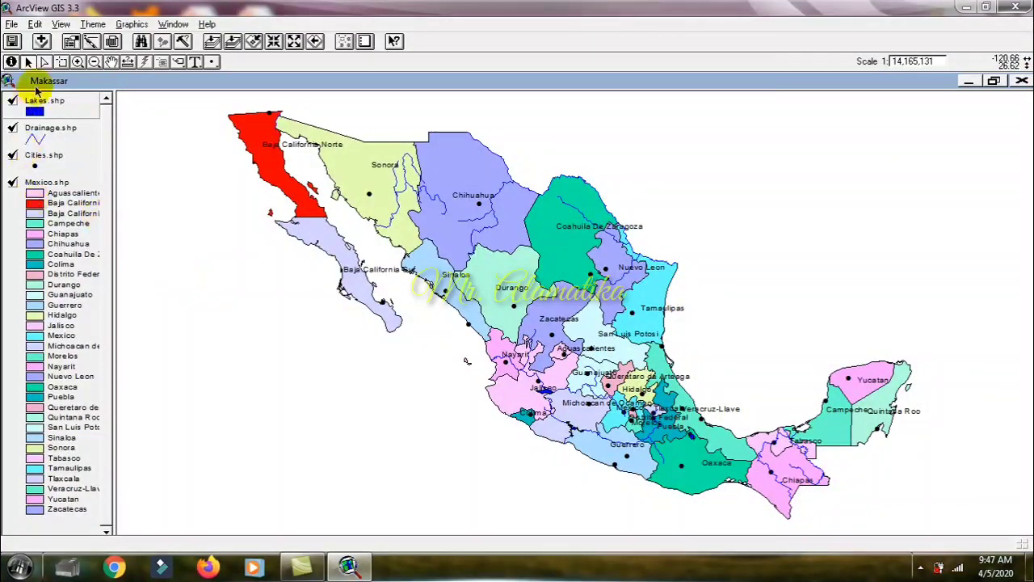
left_click(39, 109)
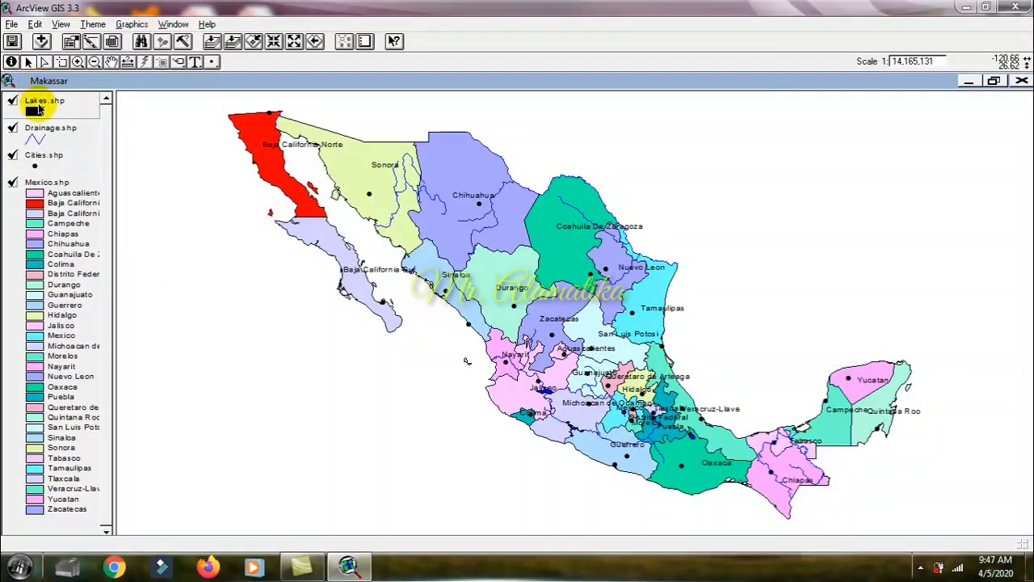
Step: Add the rivers.shp theme from c:\esri\esridata\mexico to the Makassar view and make it visible
left_click(41, 41)
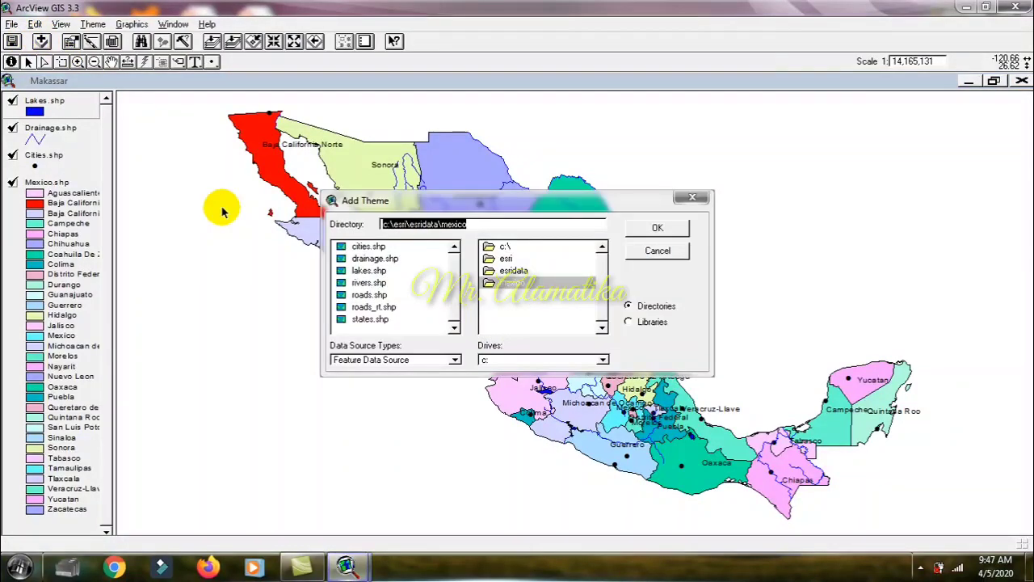
left_click(373, 282)
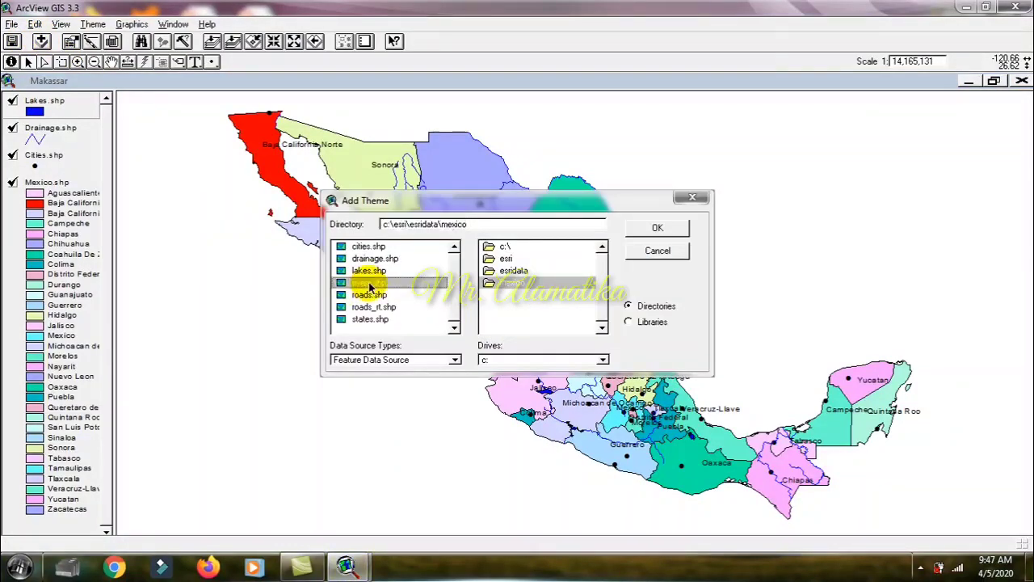
left_click(654, 228)
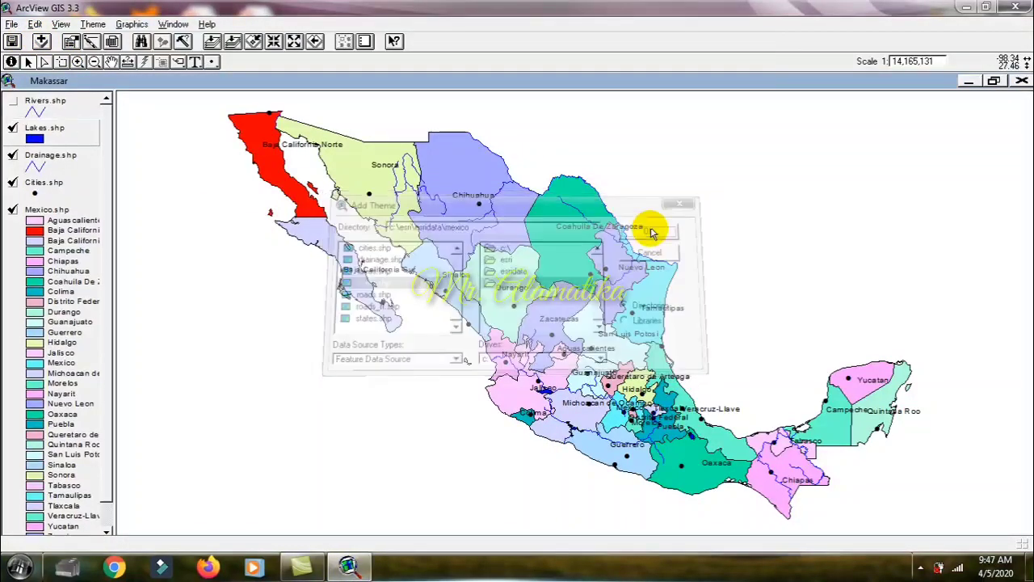
left_click(12, 102)
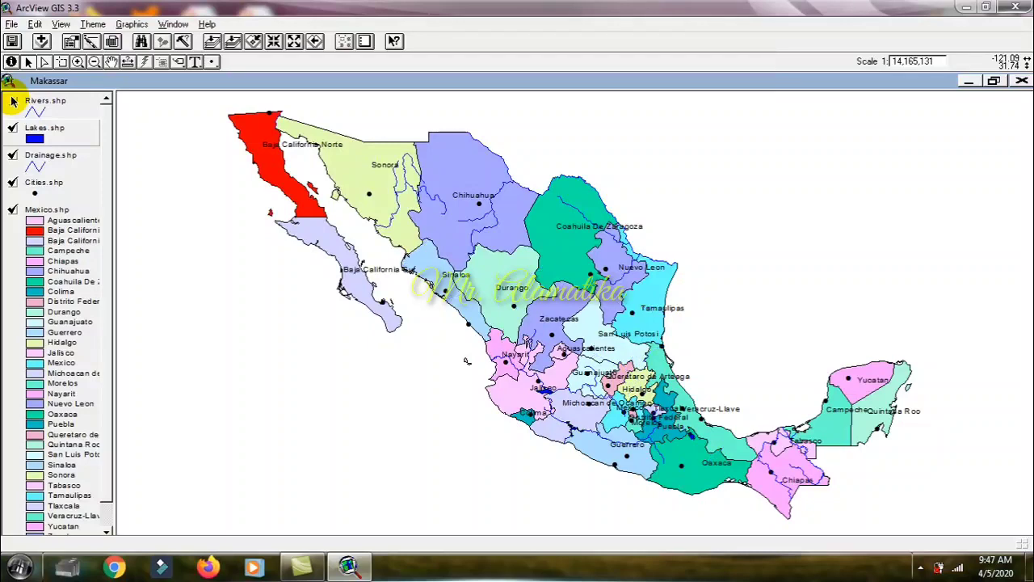
Step: Compare the river and drainage lines by toggling the Rivers.shp, Drainage.shp and Mexico.shp themes, leaving all three displayed
left_click(12, 101)
left_click(12, 101)
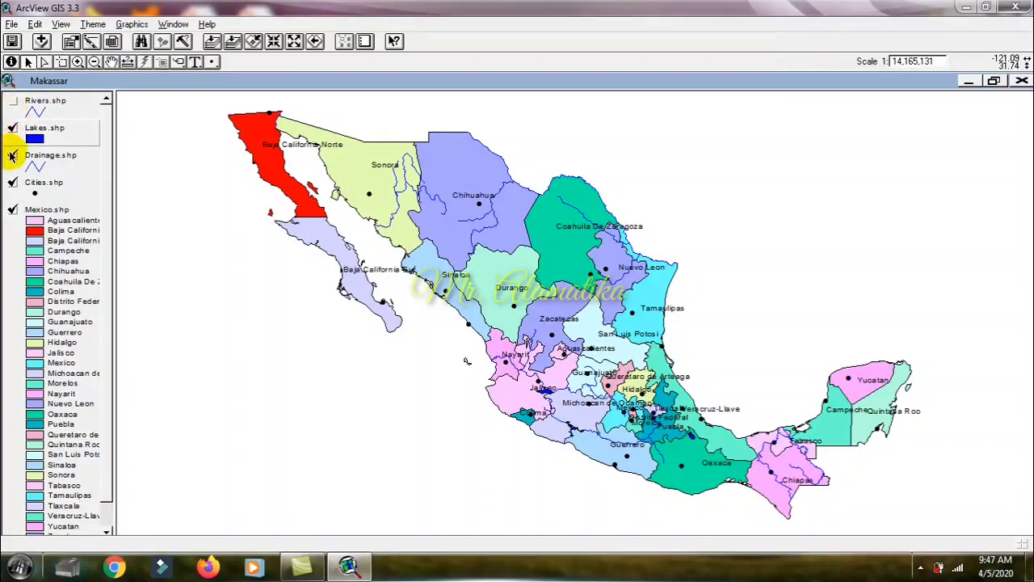
left_click(12, 156)
left_click(12, 101)
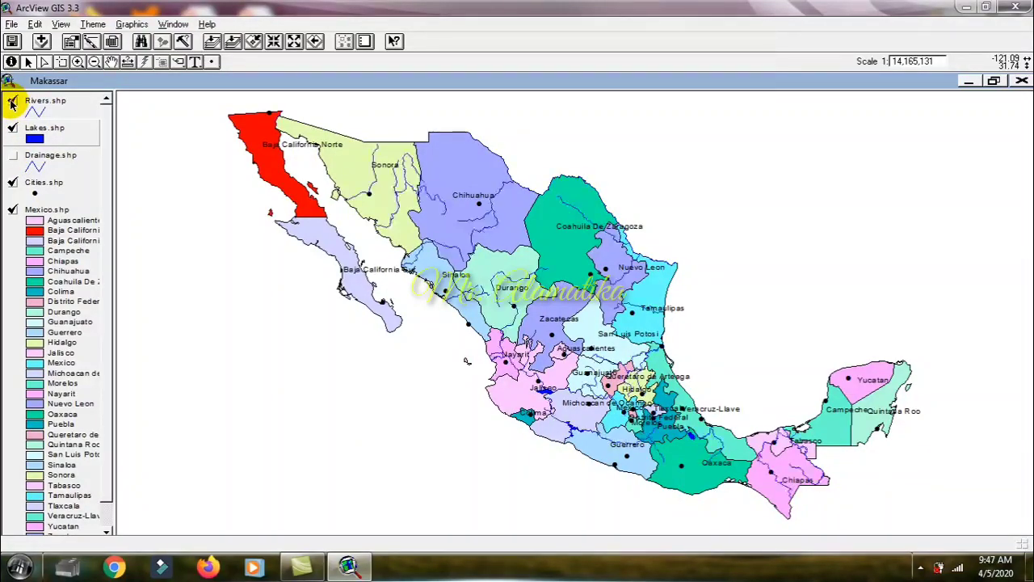
left_click(12, 211)
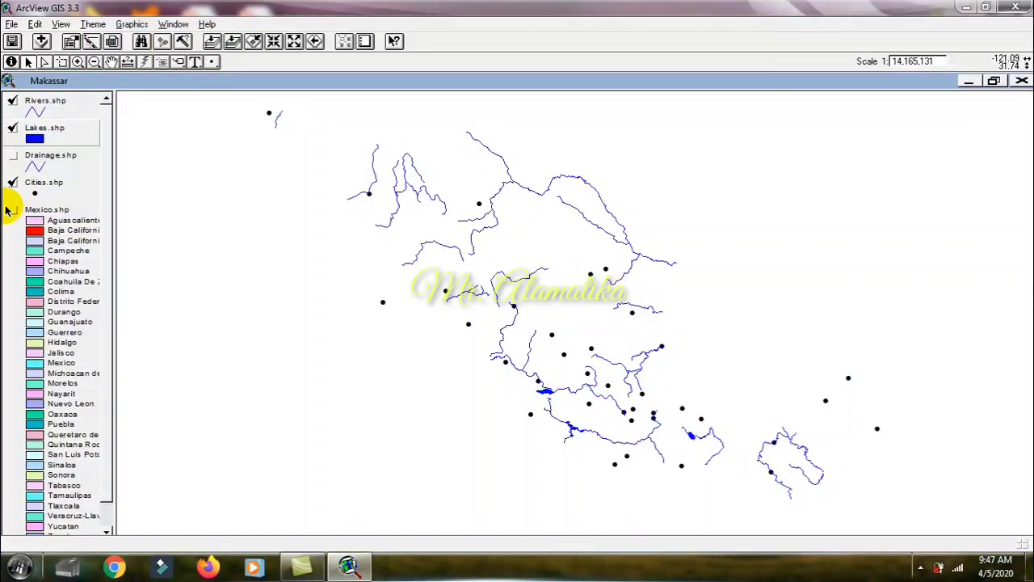
left_click(12, 211)
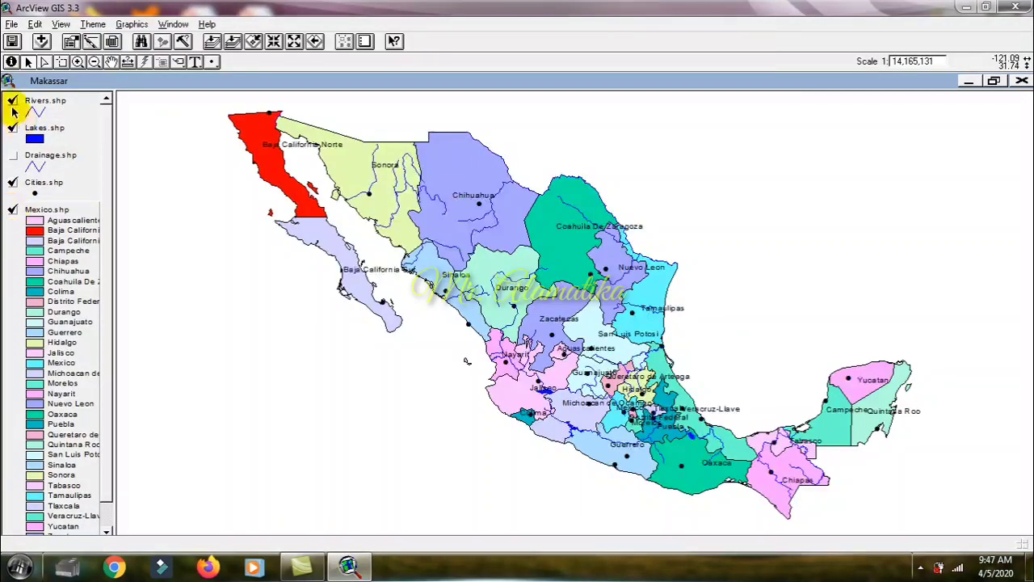
left_click(12, 155)
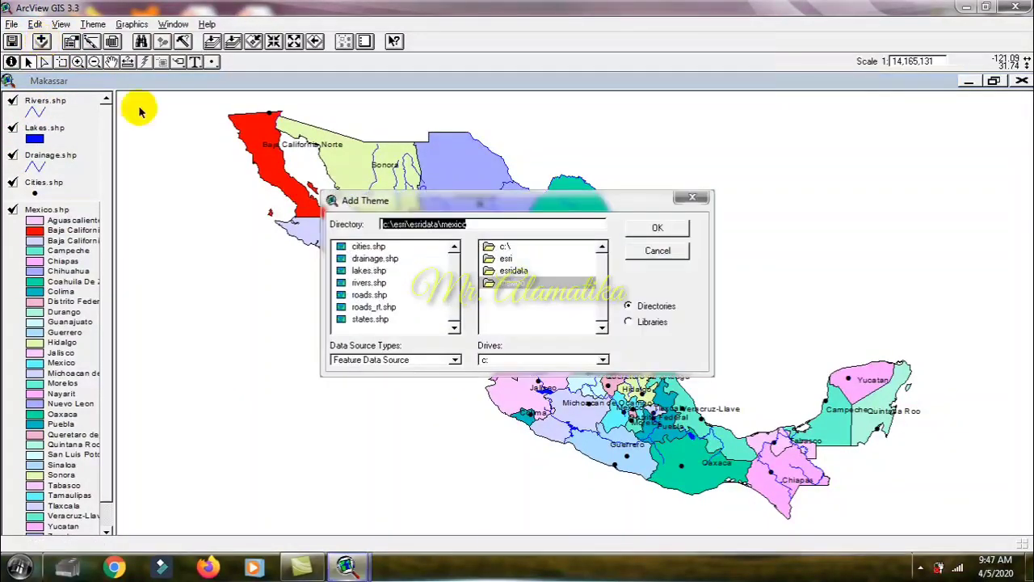
Step: Add the roads.shp theme from c:\esri\esridata\mexico to the Makassar view and make it visible
left_click(366, 296)
left_click(650, 227)
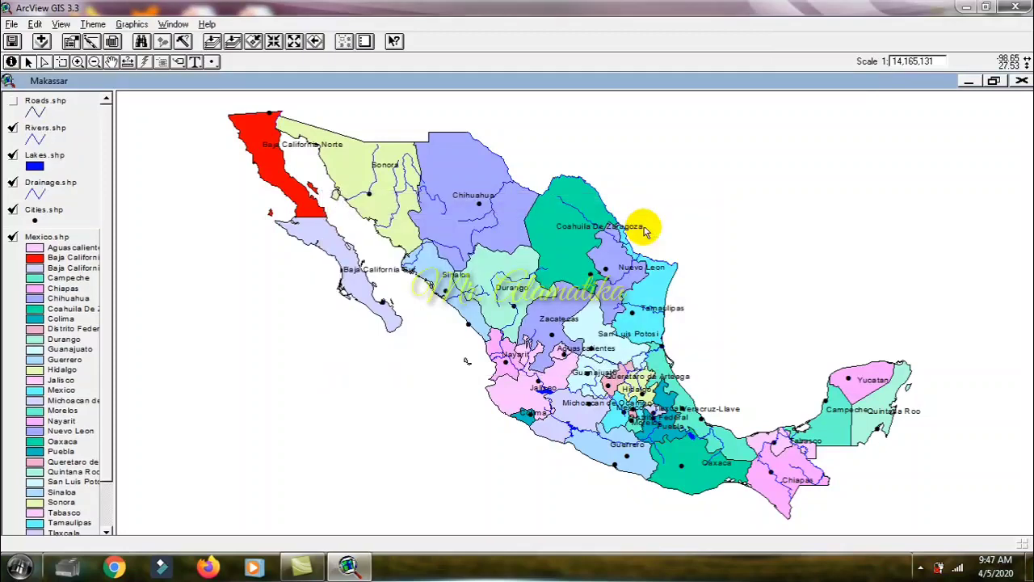
left_click(13, 102)
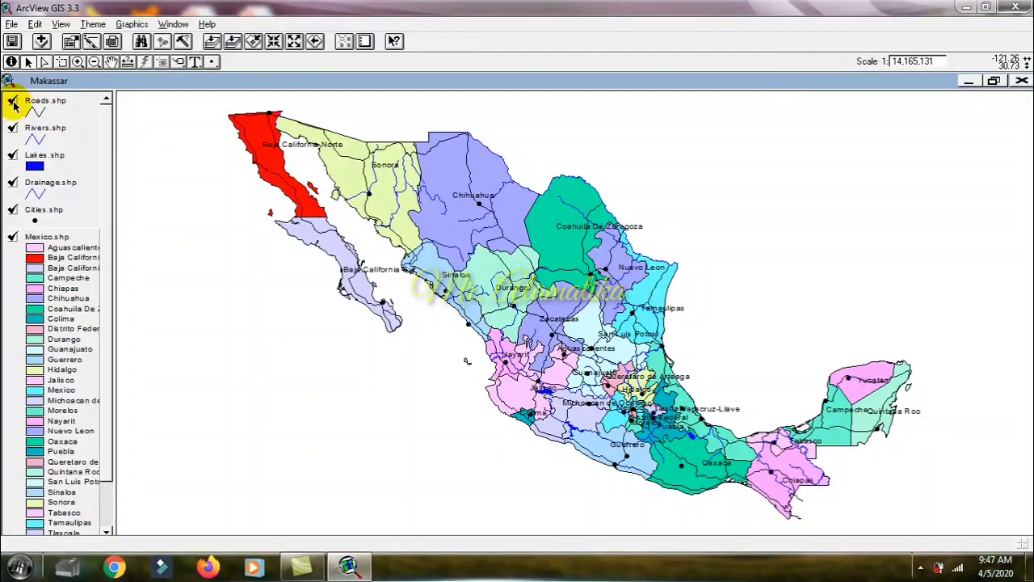
Step: Toggle the Mexico.shp theme off and on repeatedly to compare the line and point themes with and without states, leaving it displayed
left_click(13, 239)
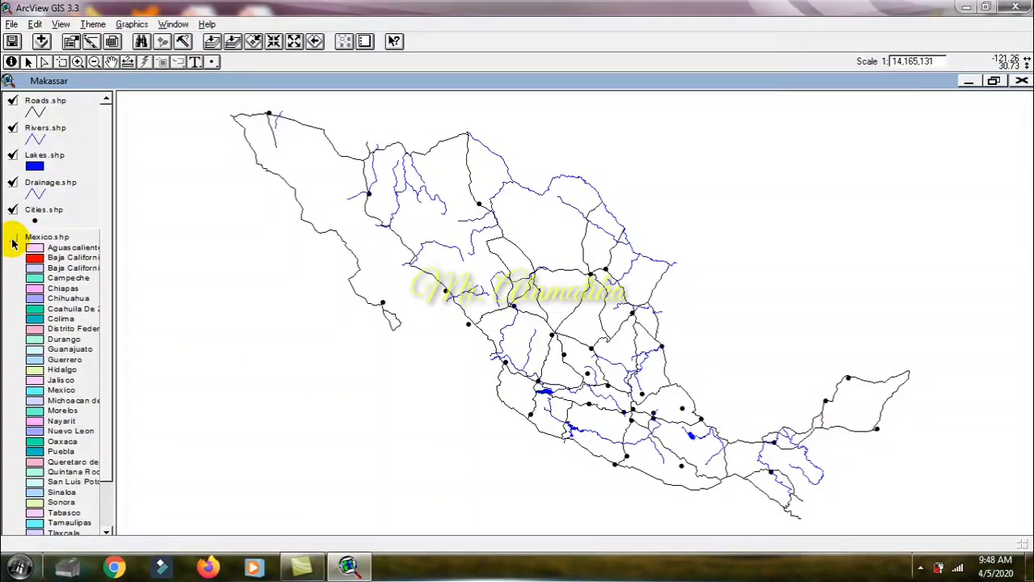
left_click(12, 239)
left_click(13, 239)
left_click(13, 239)
left_click(13, 239)
left_click(13, 239)
left_click(13, 239)
left_click(13, 239)
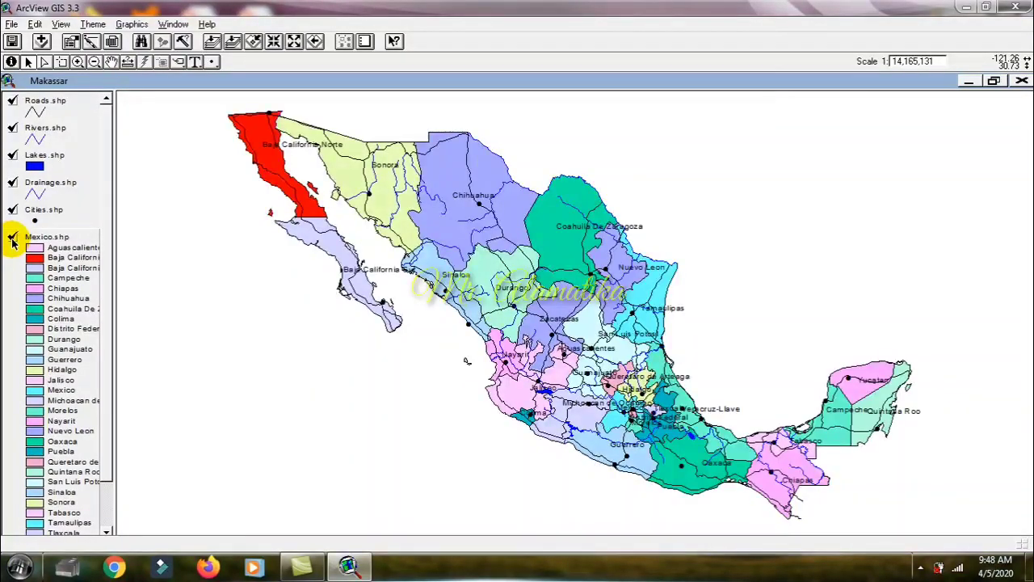
Step: Review the theme files available in c:\esri\esridata\mexico without adding another one
left_click(40, 42)
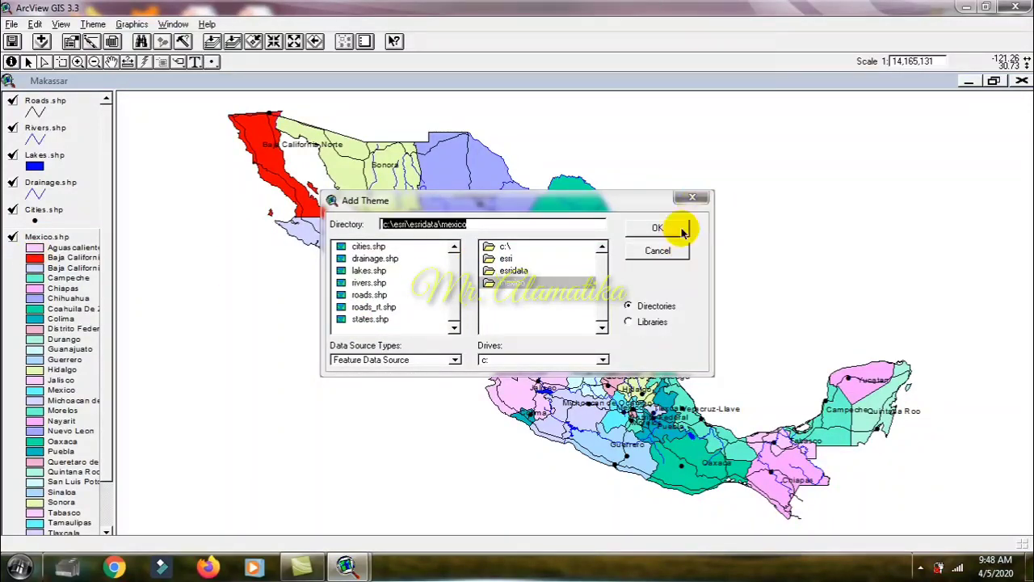
left_click(659, 250)
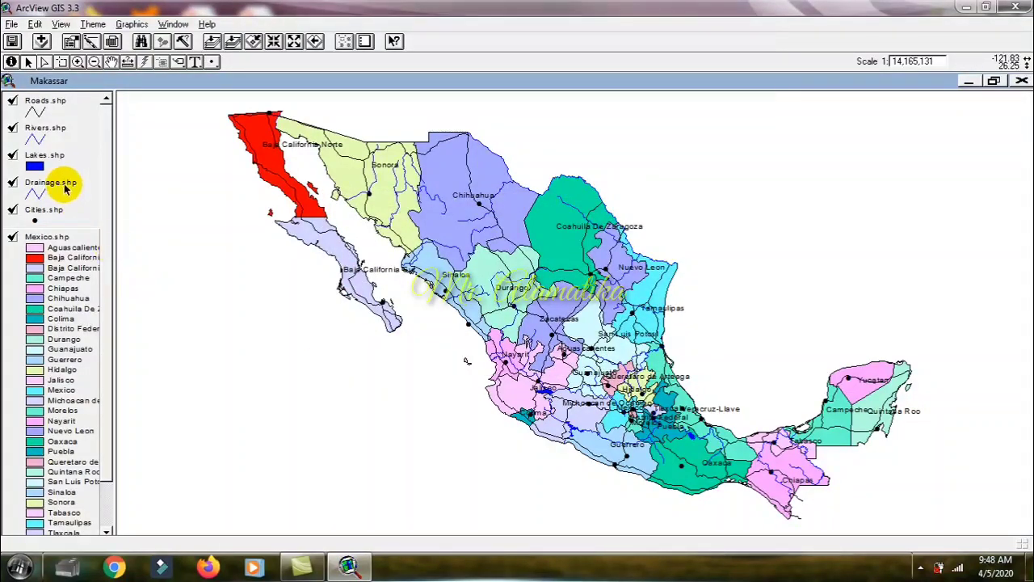
Step: Make Rivers.shp the active theme, examine the river names and systems in its attribute table, and close the table
left_click(48, 136)
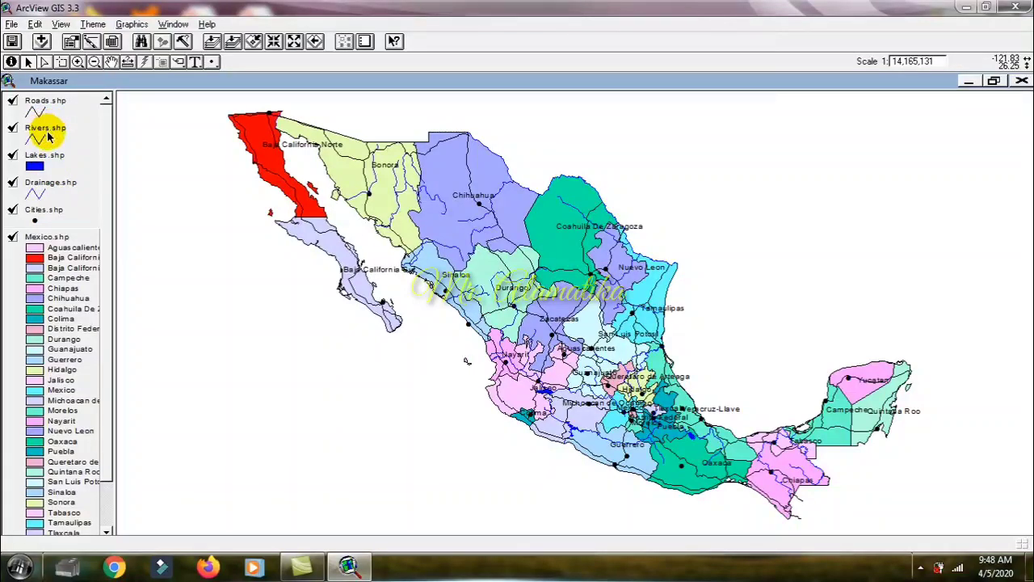
left_click(47, 137)
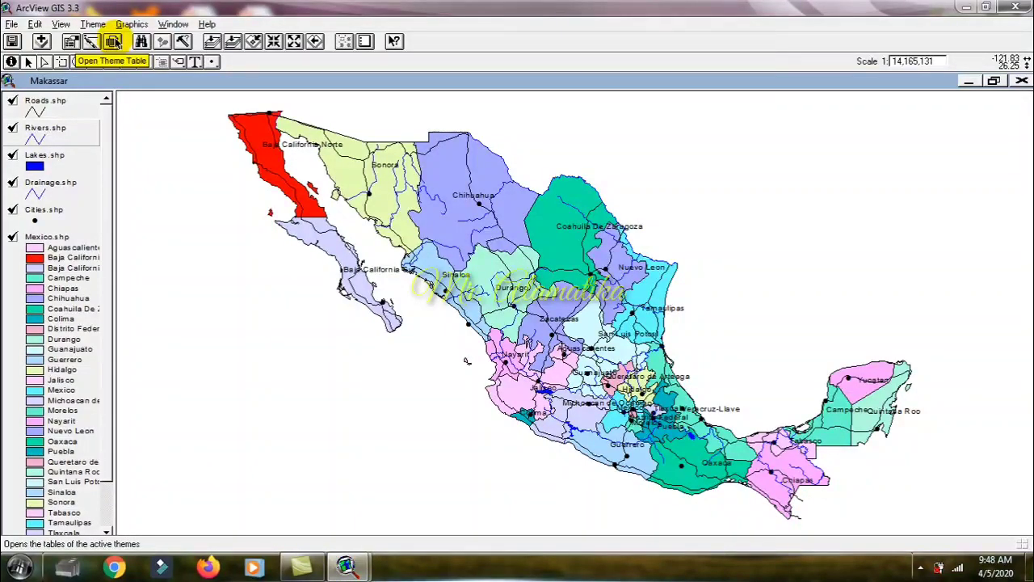
left_click(113, 42)
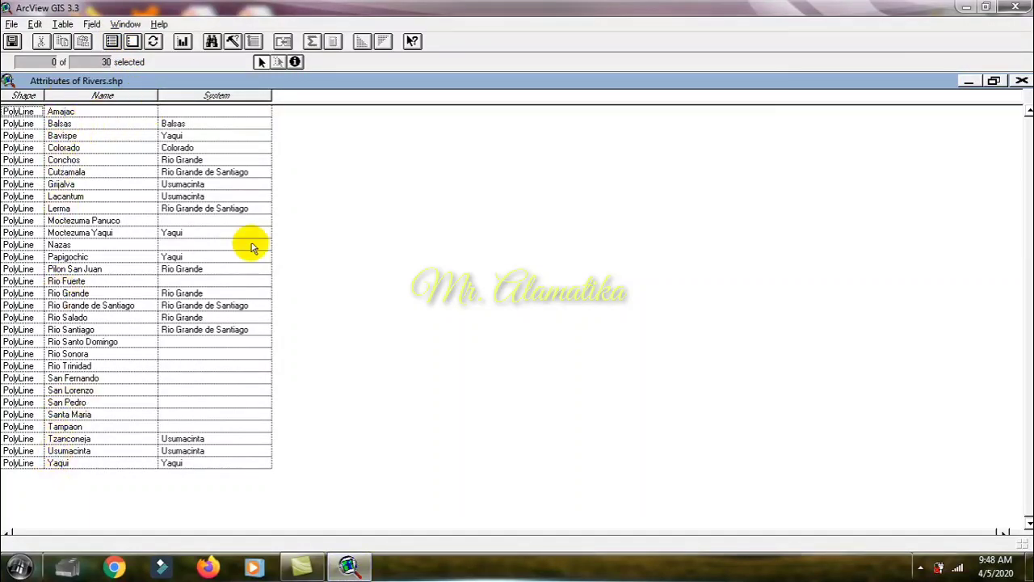
left_click(1021, 82)
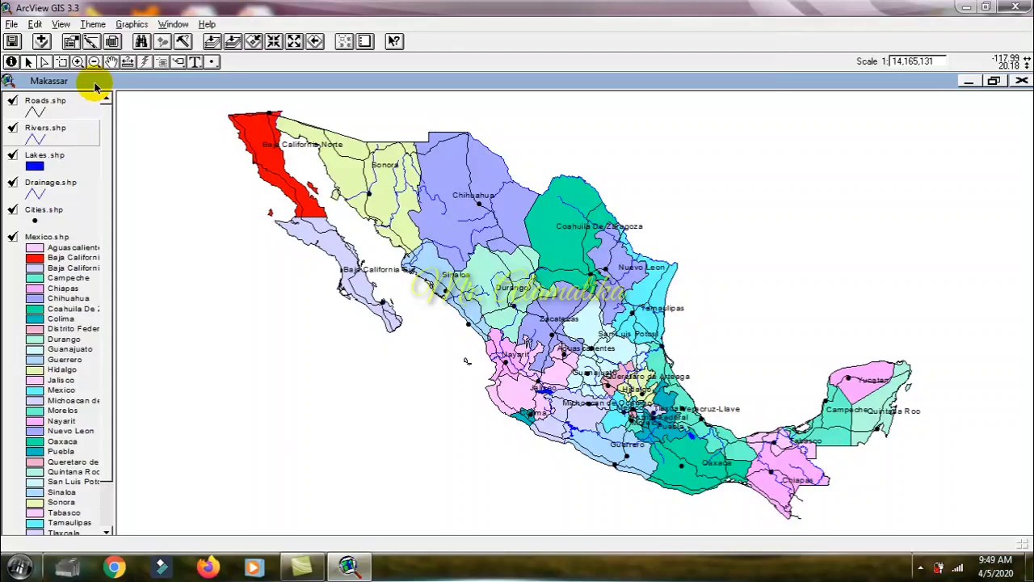
Step: Auto-label the Rivers.shp theme by its Name field with best placement above the lines, and remove those labels again
left_click(93, 24)
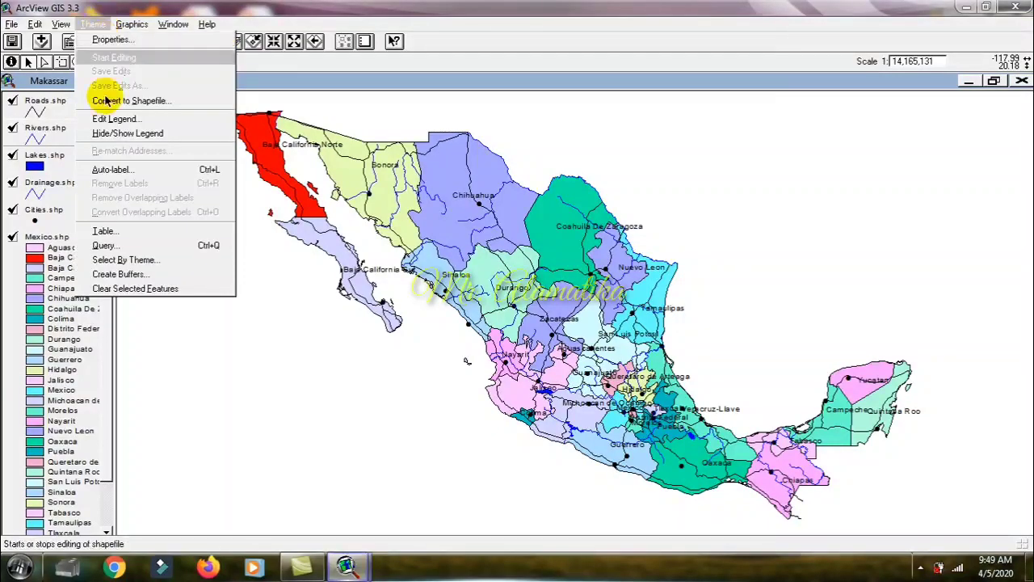
left_click(111, 169)
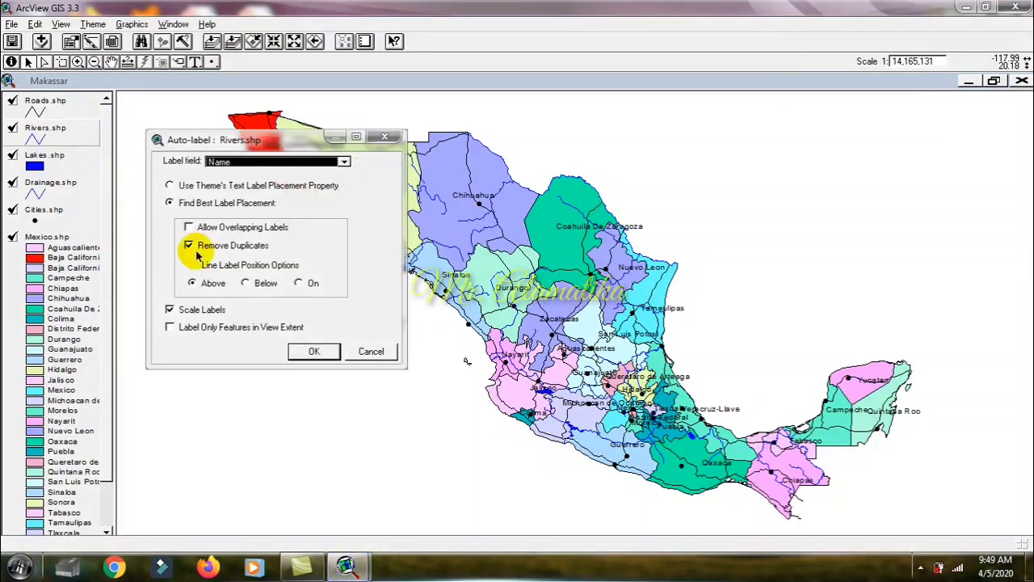
left_click(345, 162)
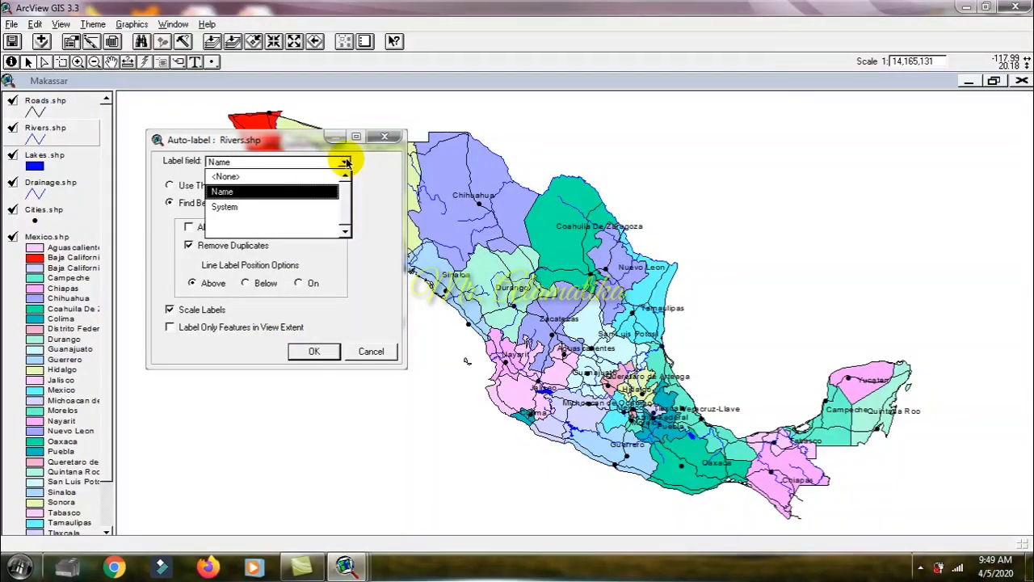
left_click(345, 161)
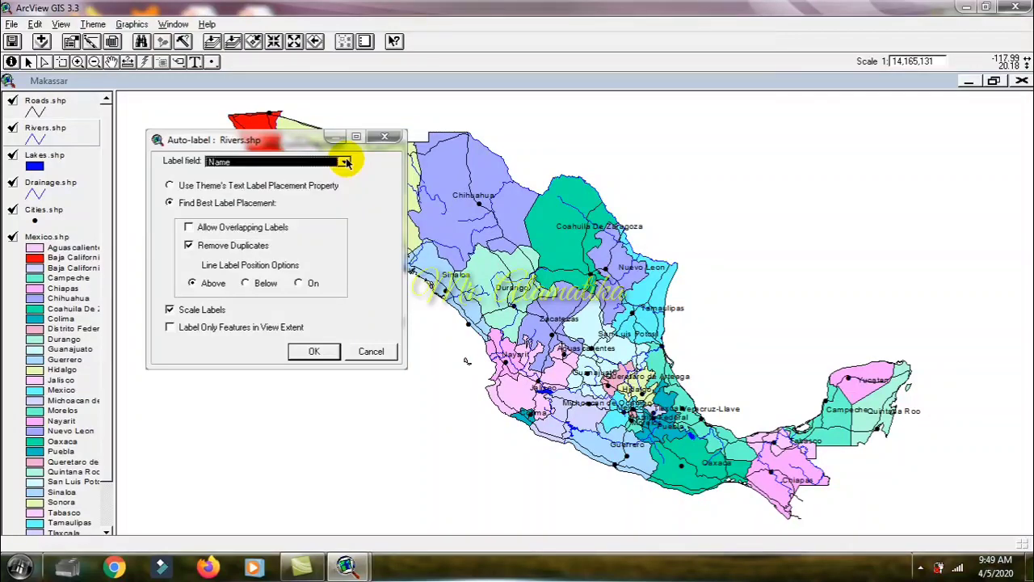
left_click(311, 352)
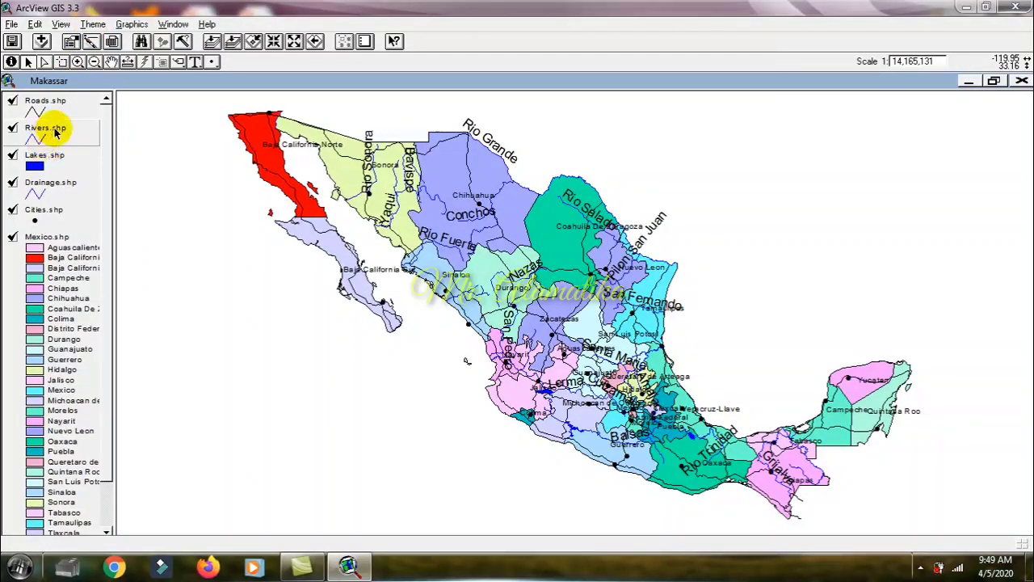
left_click(90, 26)
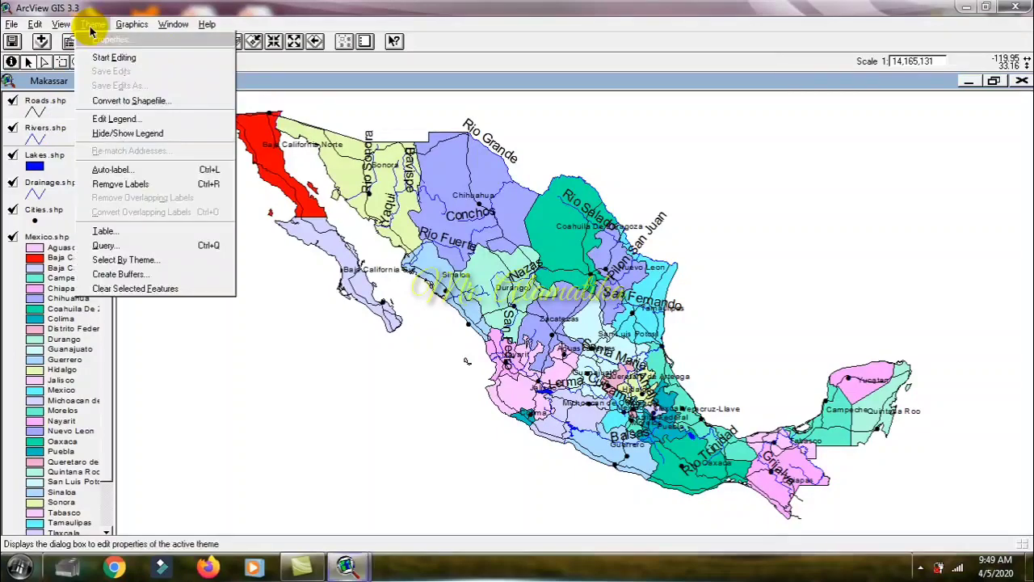
left_click(113, 184)
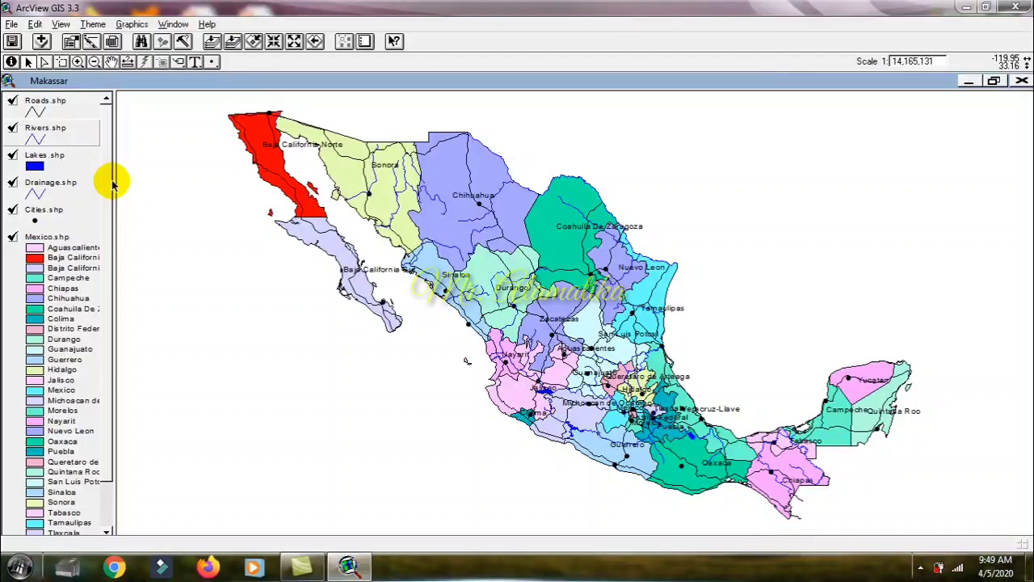
Step: Auto-label Rivers.shp by its Name field at a close-up scale around the Sonora–Chihuahua border, with scaled labels placed above the lines
left_click(77, 63)
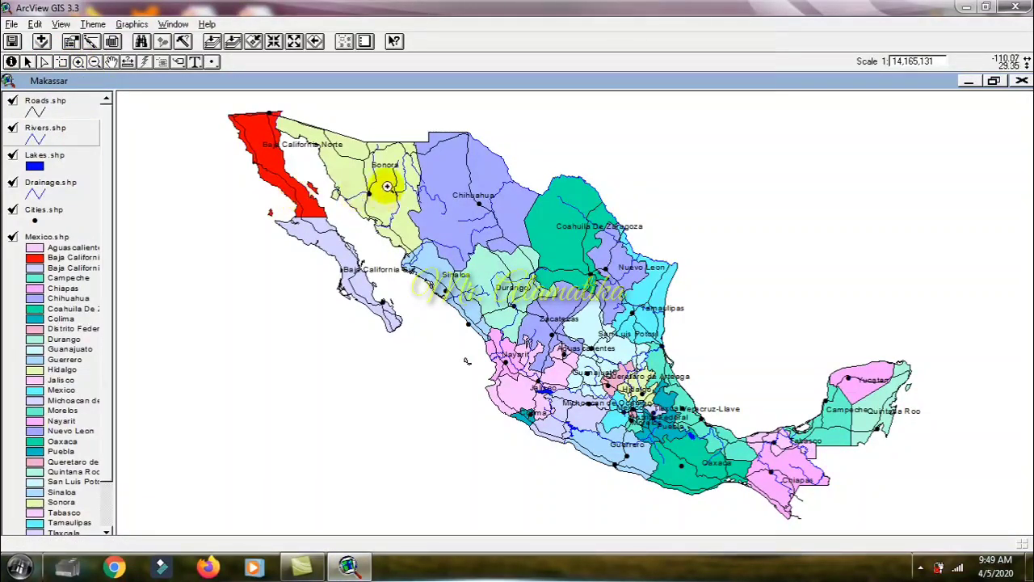
left_click_drag(386, 187, 436, 225)
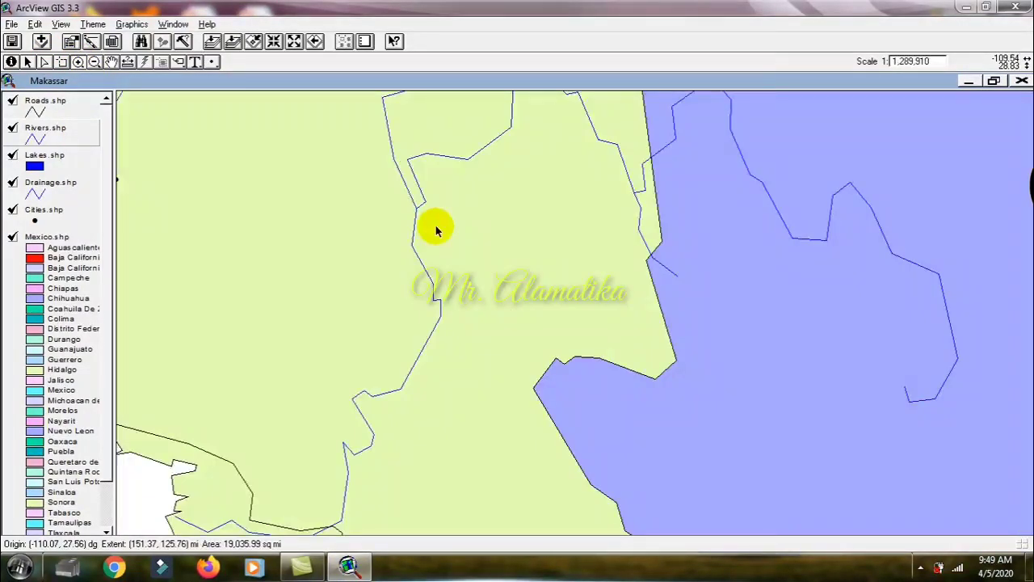
left_click(91, 24)
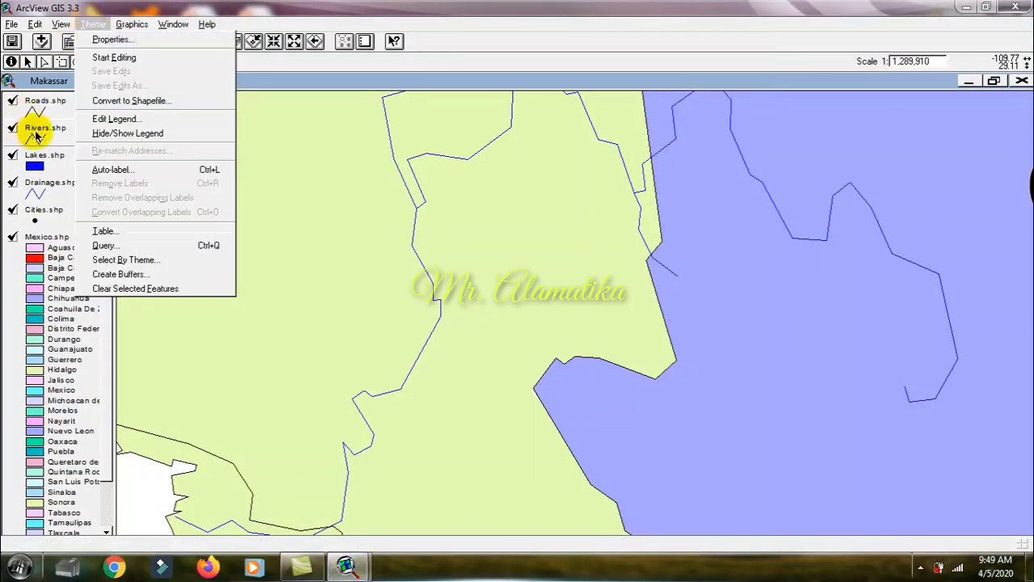
left_click(36, 136)
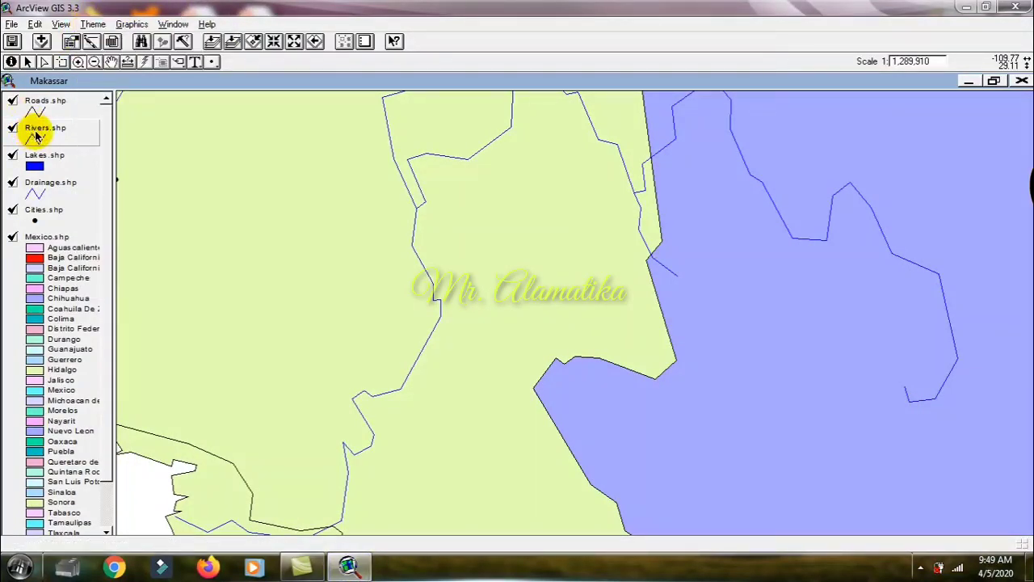
left_click(93, 25)
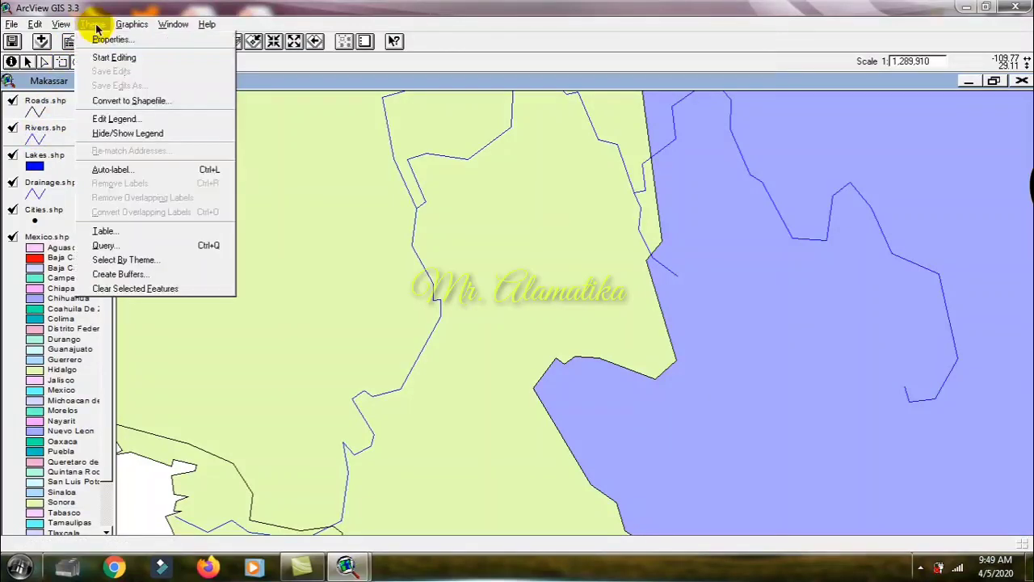
left_click(119, 173)
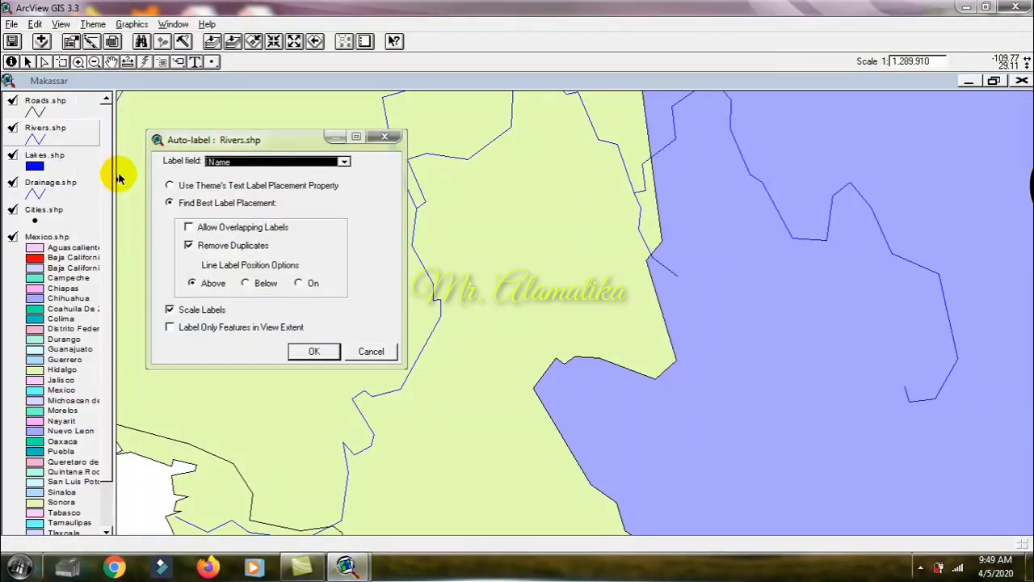
left_click(318, 353)
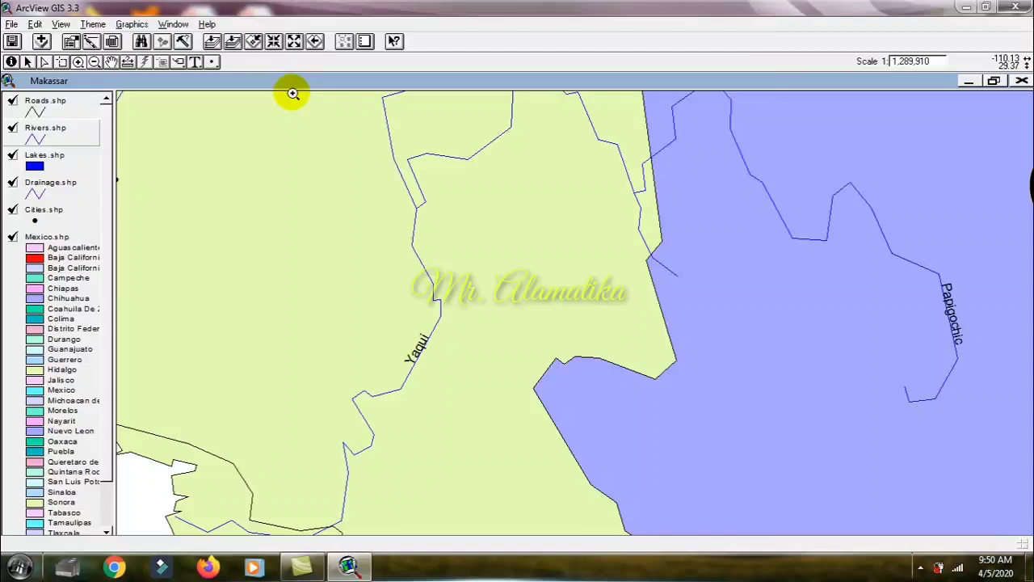
Step: Select the Papigochic river label in western Chihuahua in the full map and resize it to about 30 by 70 mi
left_click(212, 42)
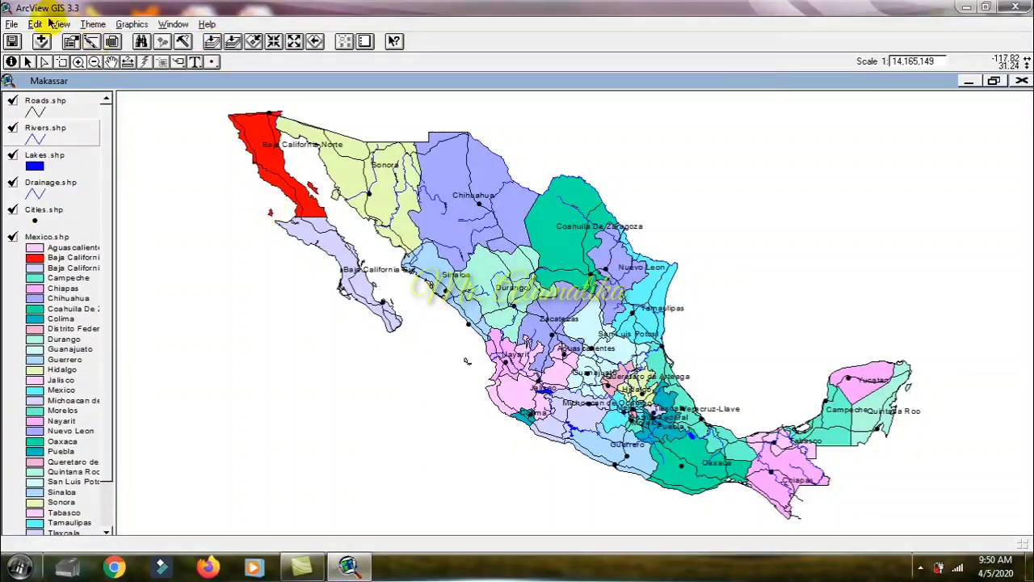
left_click(30, 66)
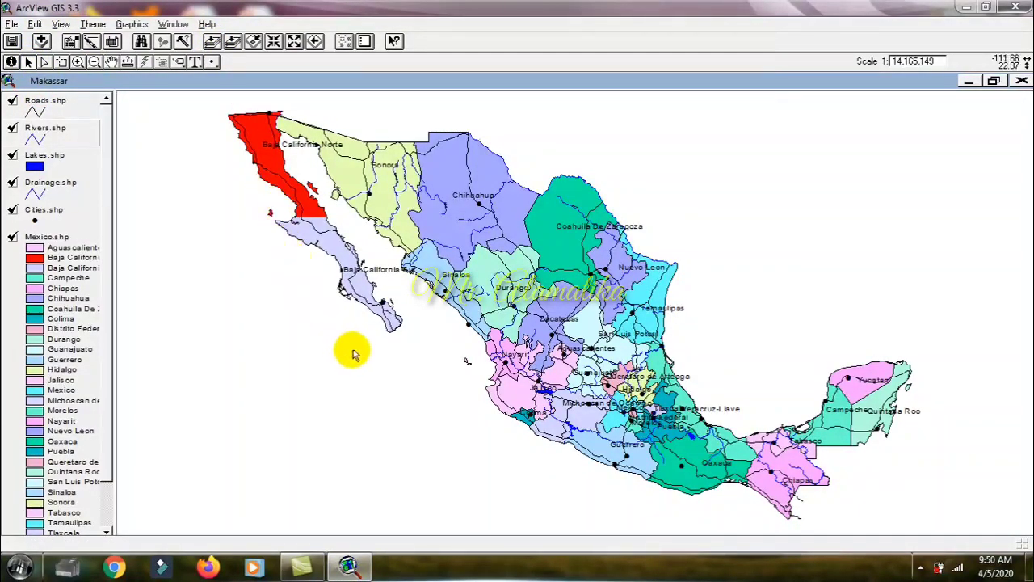
left_click(448, 210)
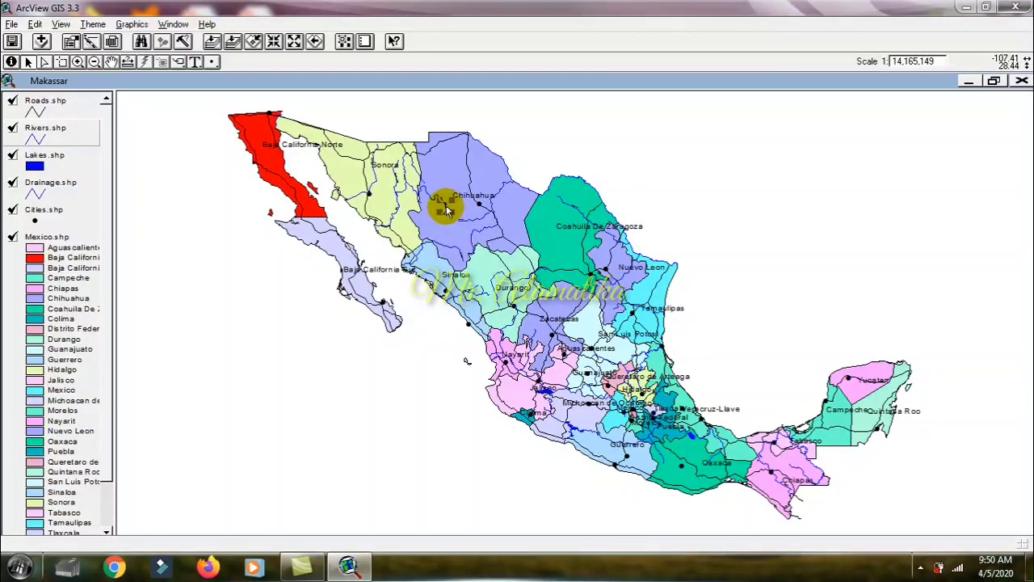
left_click_drag(443, 208, 434, 227)
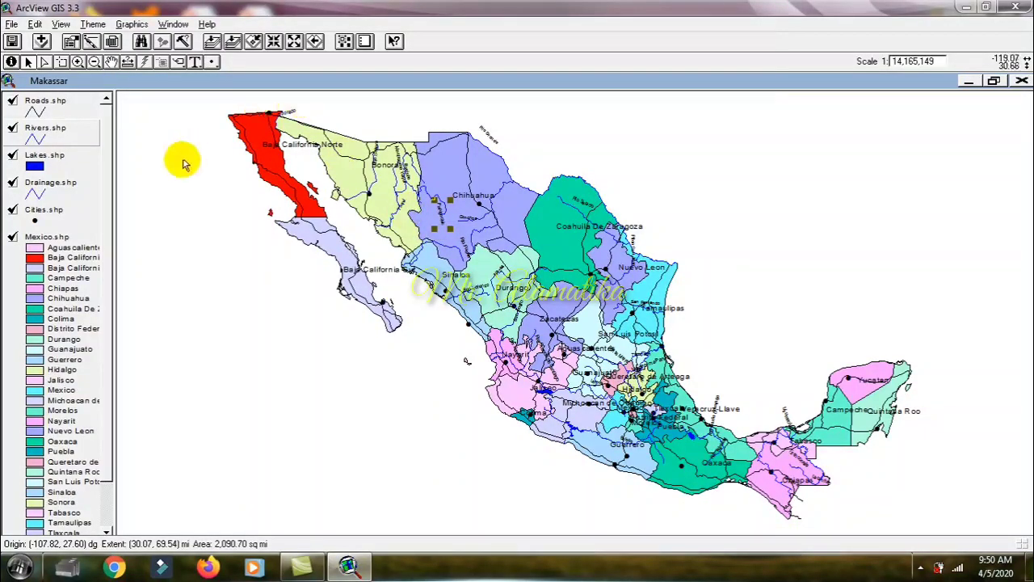
Step: Set the Rivers.shp symbol's colour target to Text without picking a colour, apply the legend and close the editor
double_click(57, 139)
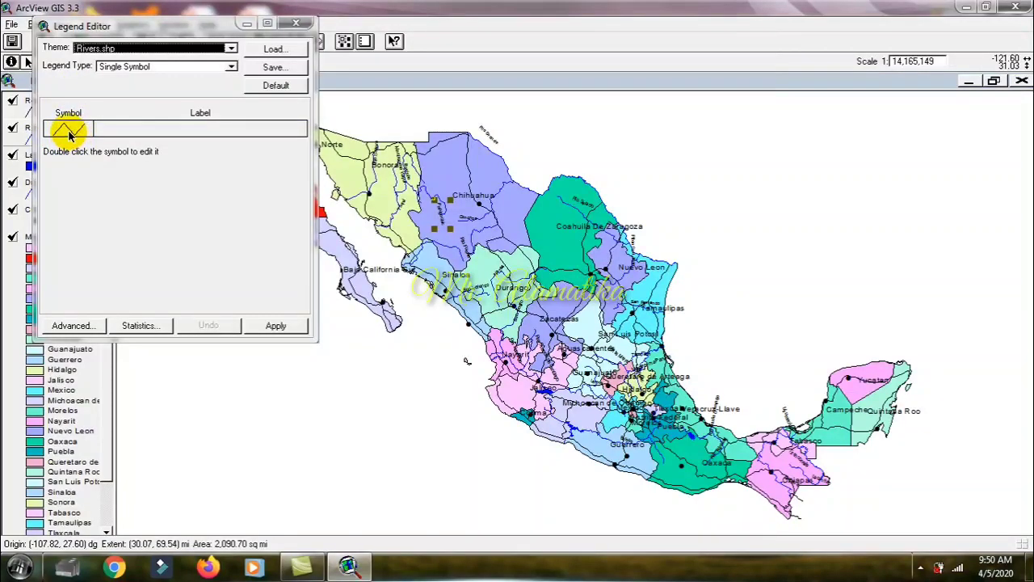
double_click(68, 132)
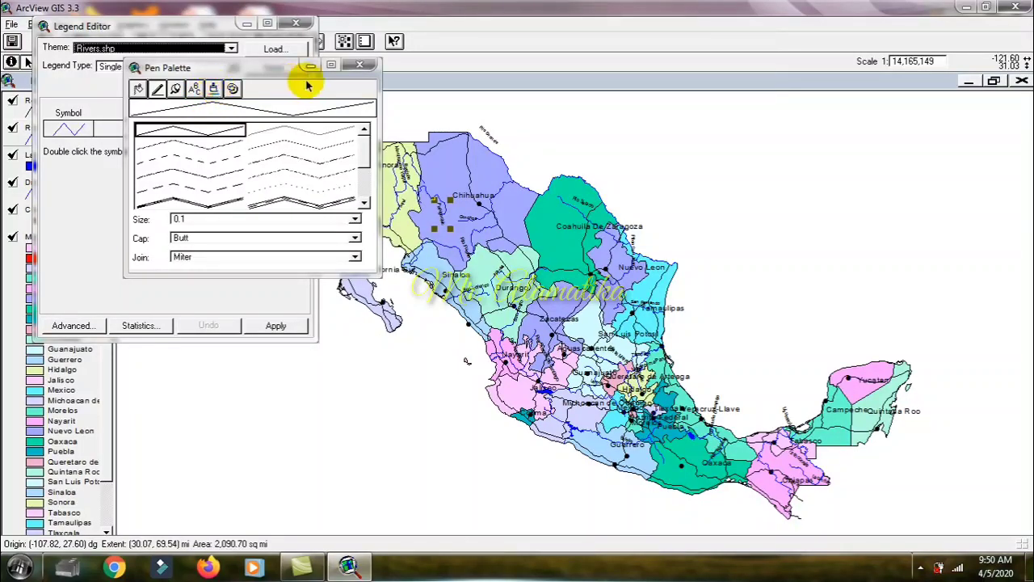
left_click(359, 64)
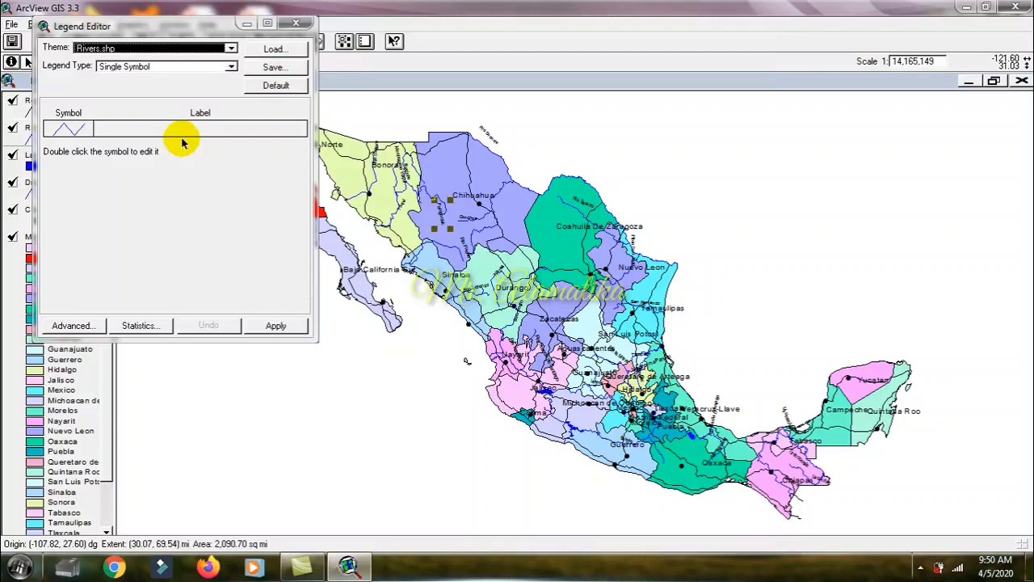
double_click(62, 129)
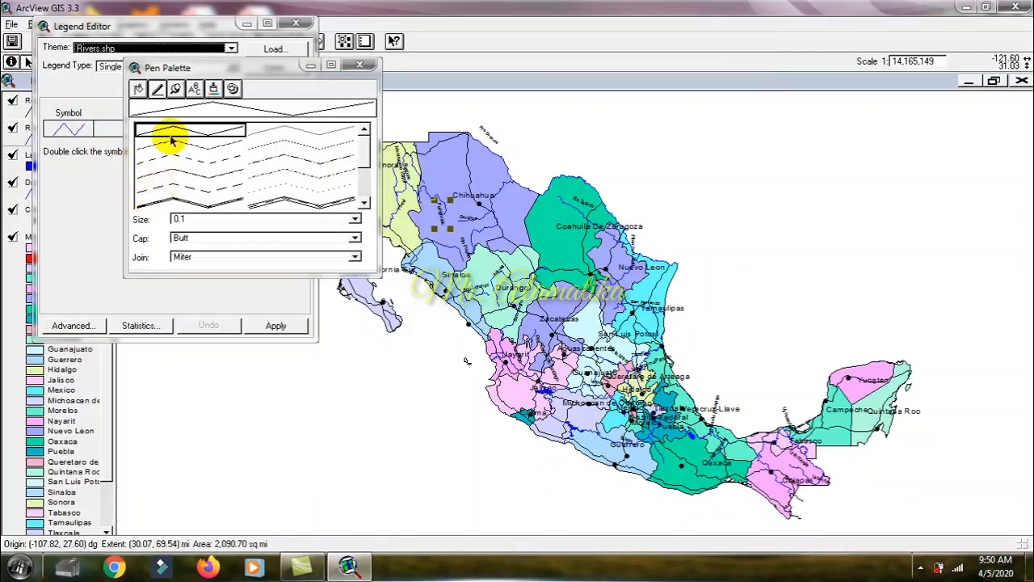
left_click(193, 91)
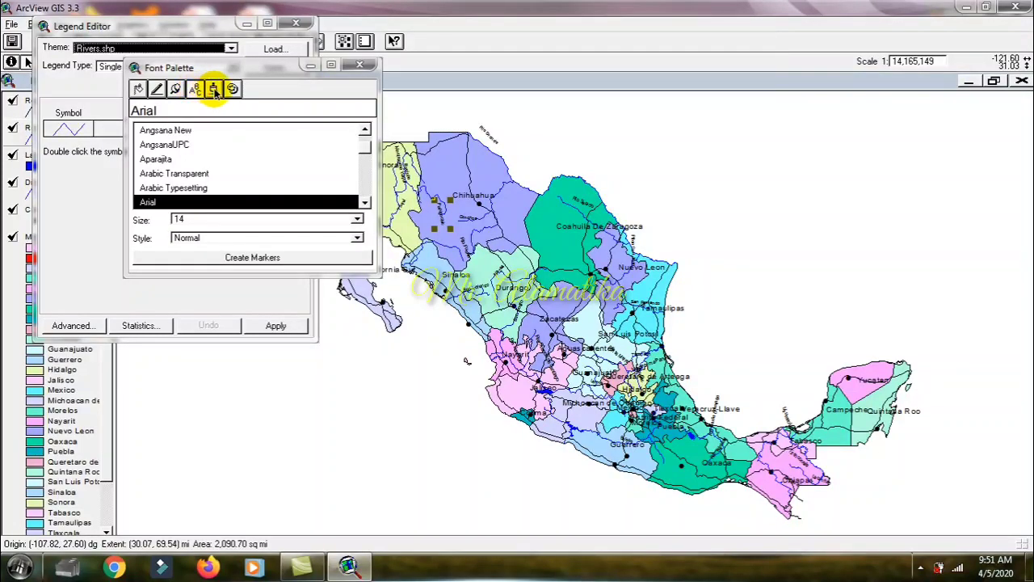
left_click(213, 89)
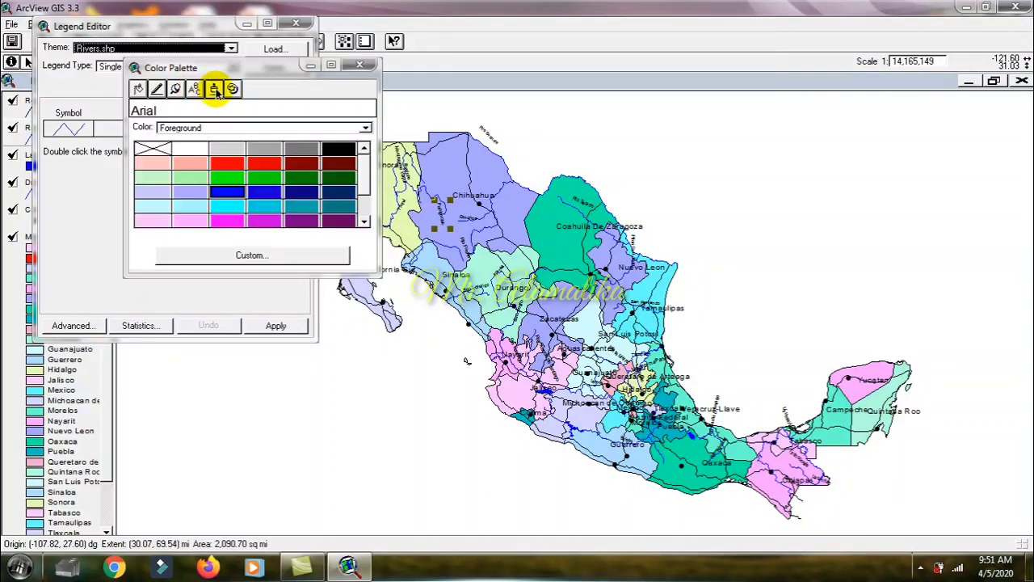
left_click(243, 127)
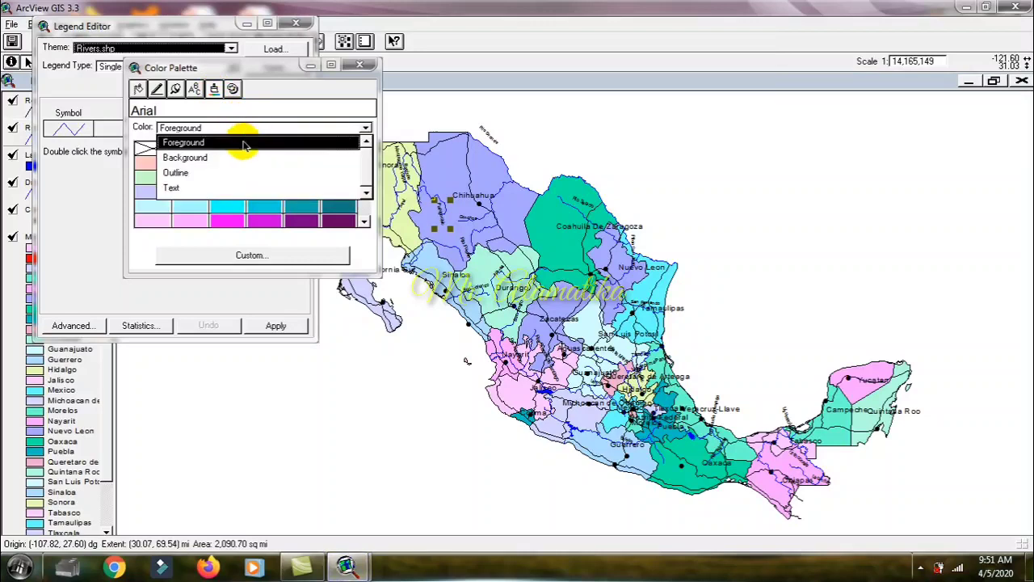
left_click(236, 189)
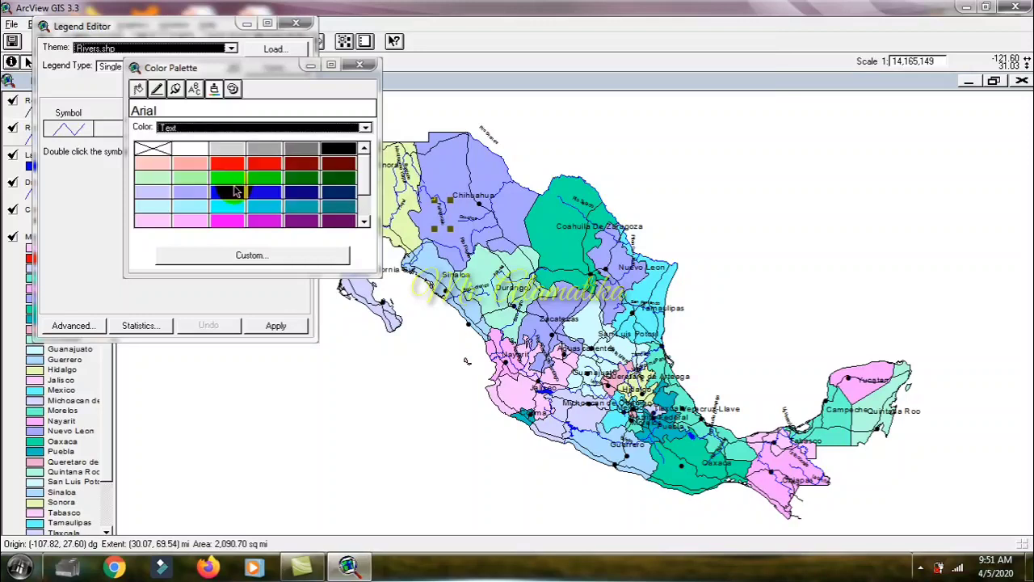
left_click(275, 325)
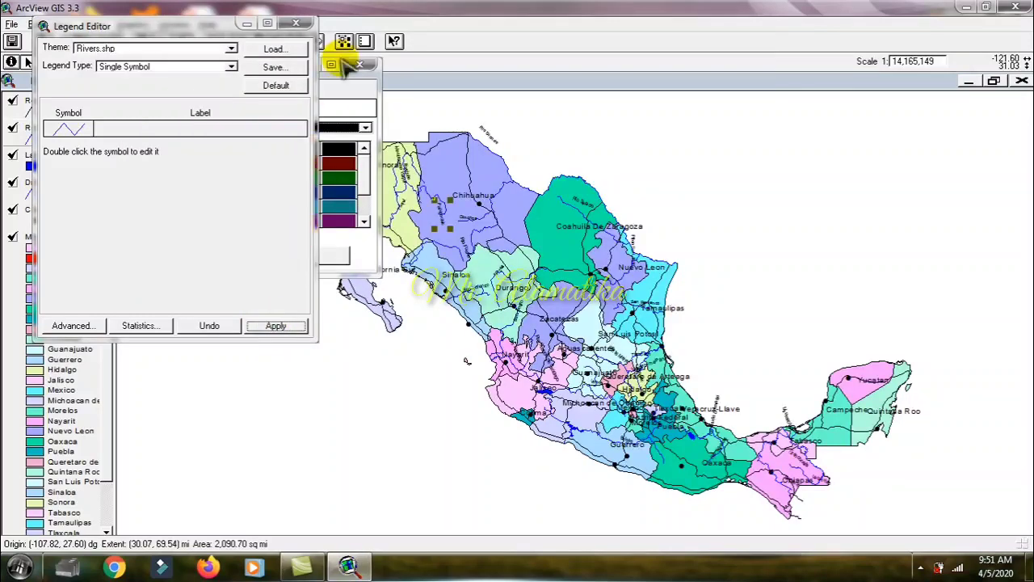
left_click(297, 25)
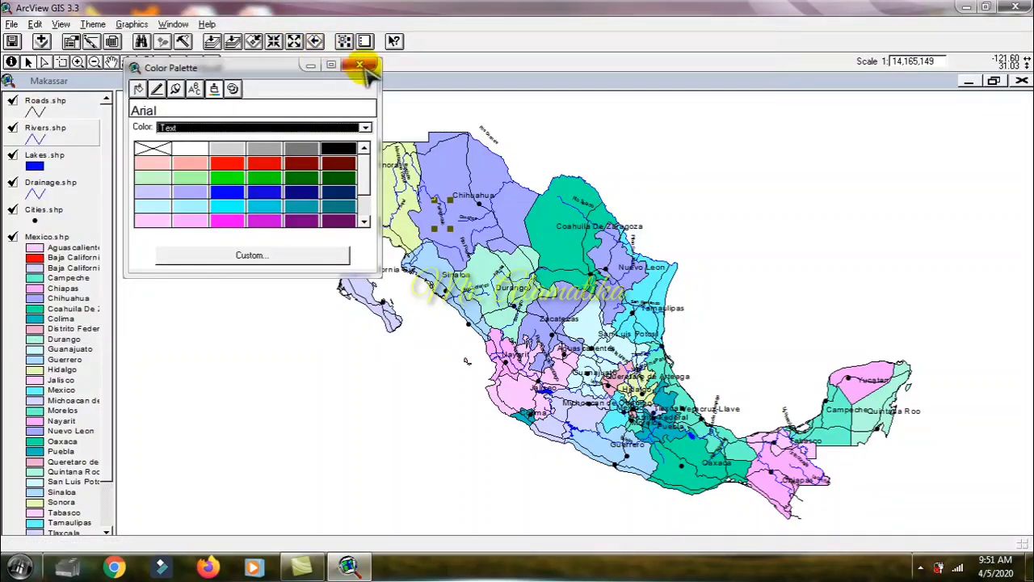
left_click(359, 65)
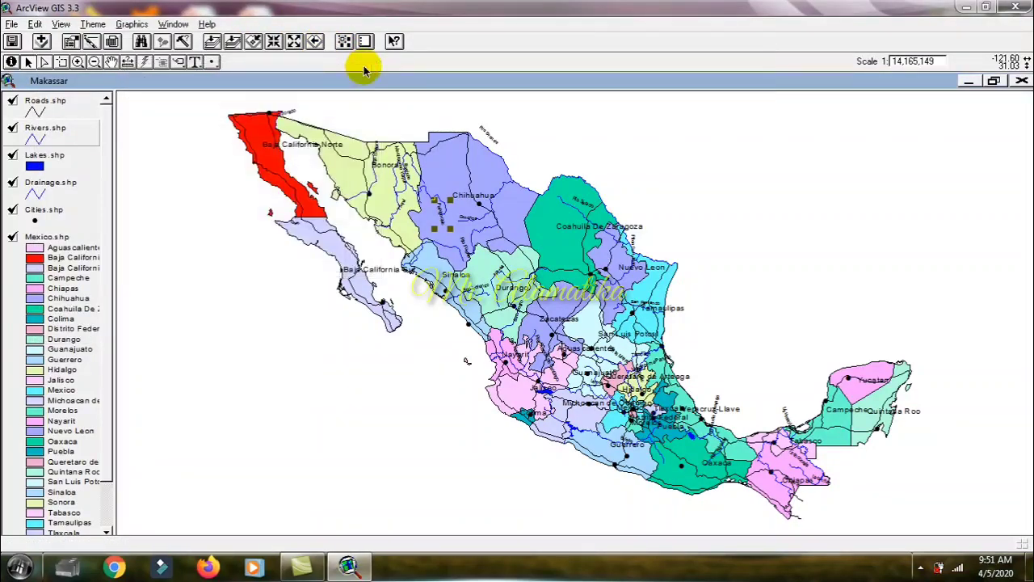
Step: Set the Rivers.shp symbol's Text colour to blue, apply the legend and close the legend editor and colour palette
double_click(67, 127)
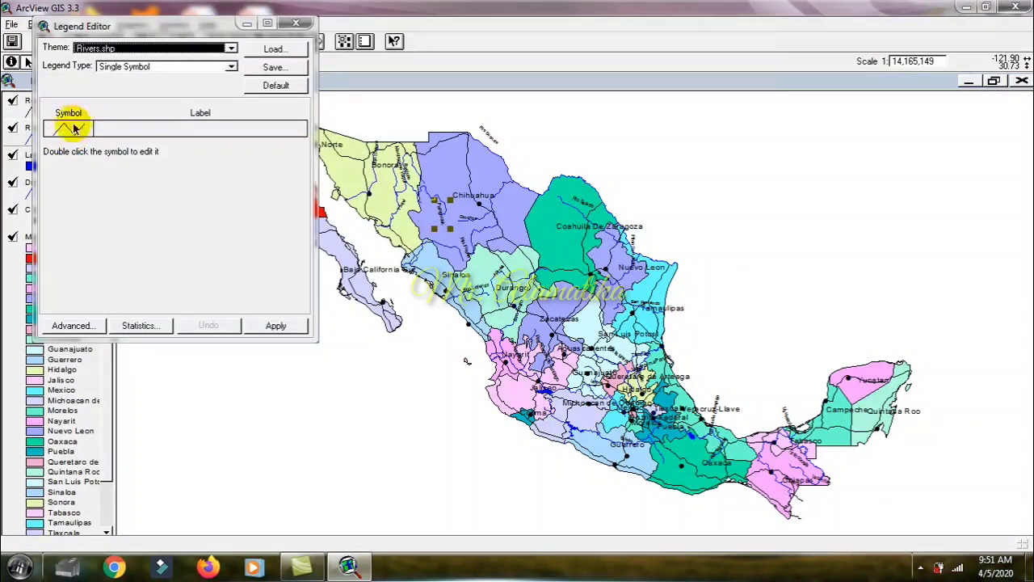
double_click(73, 128)
left_click(216, 89)
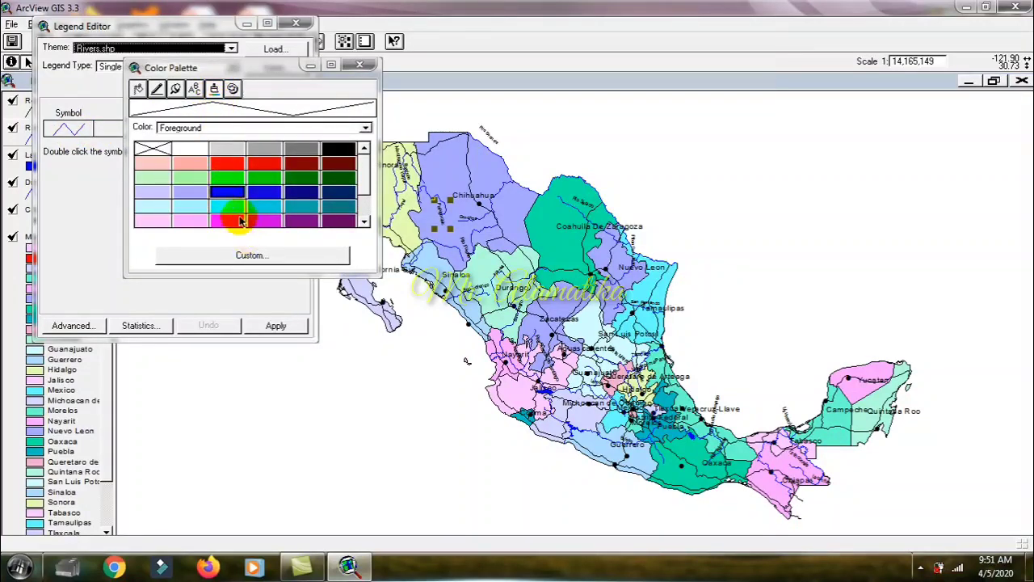
left_click(223, 128)
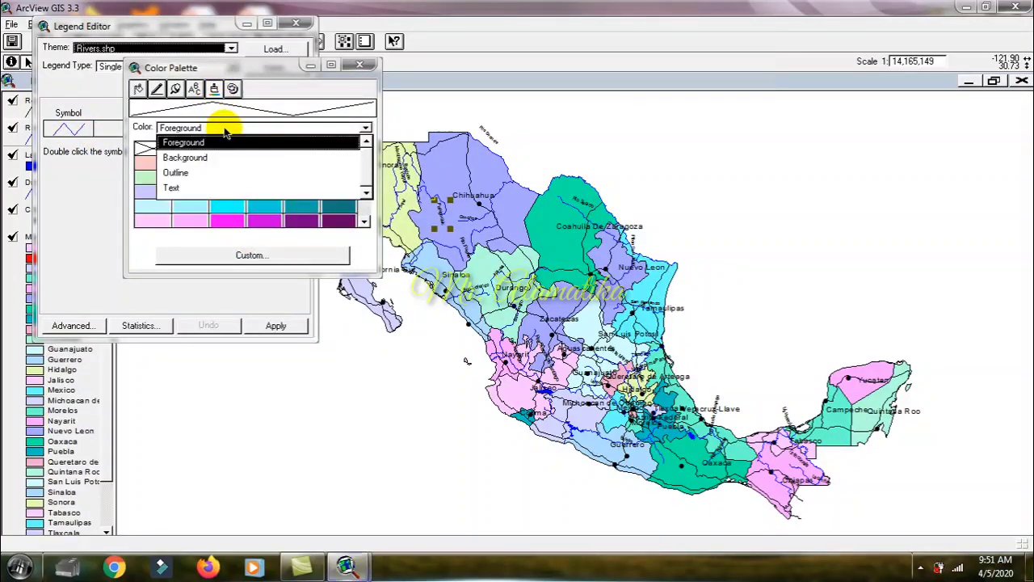
left_click(202, 189)
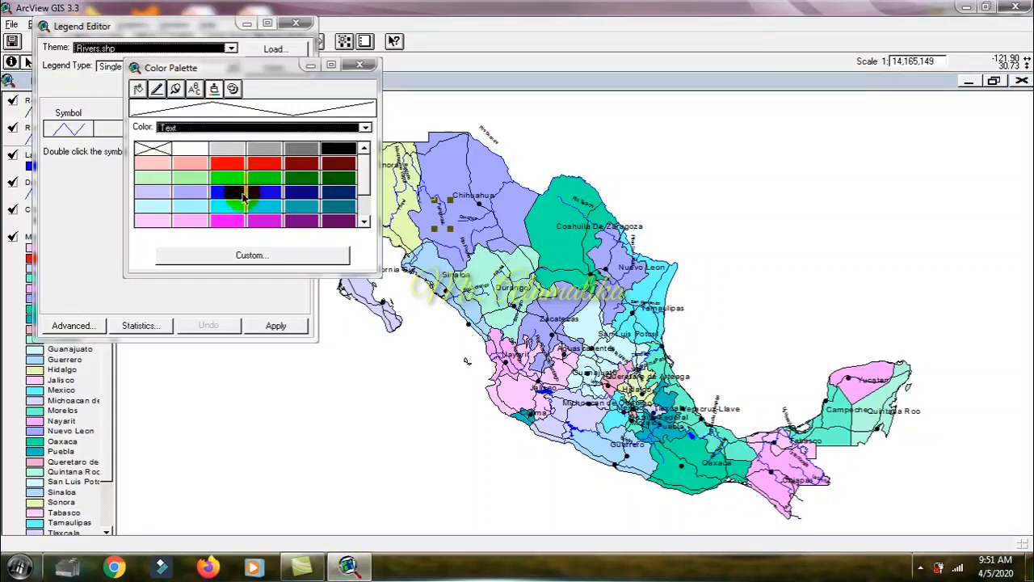
left_click(239, 195)
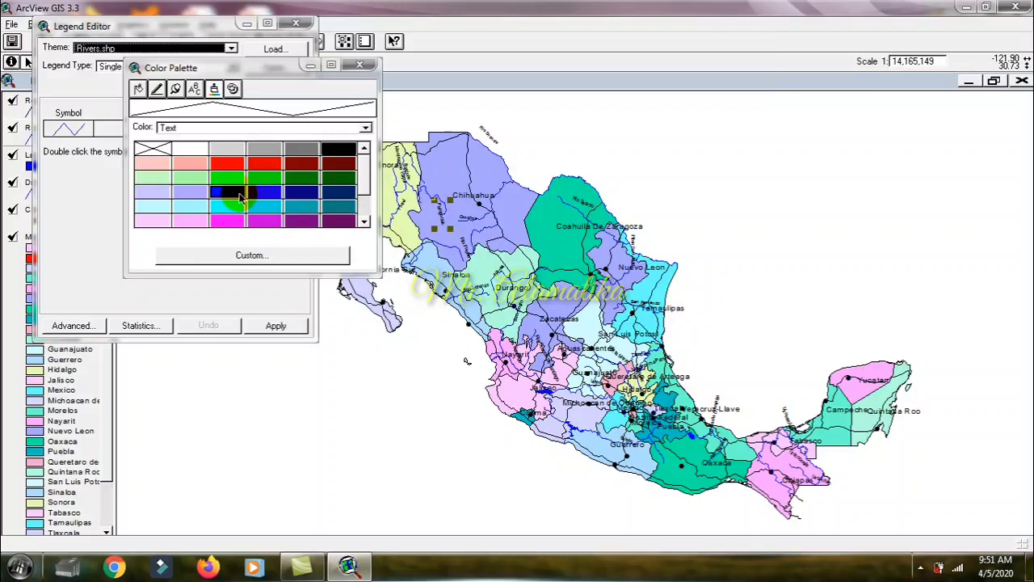
left_click(268, 335)
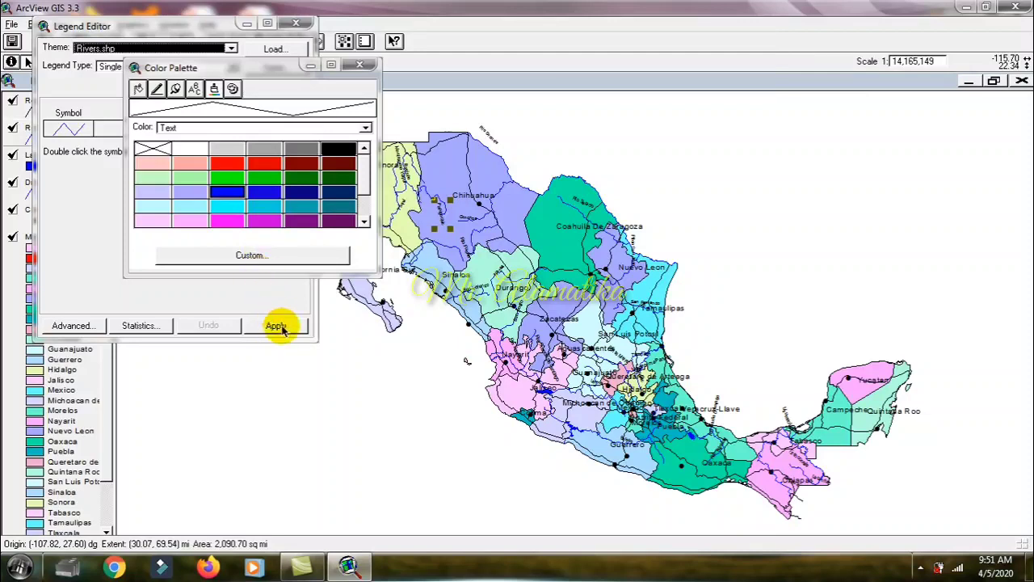
left_click(277, 327)
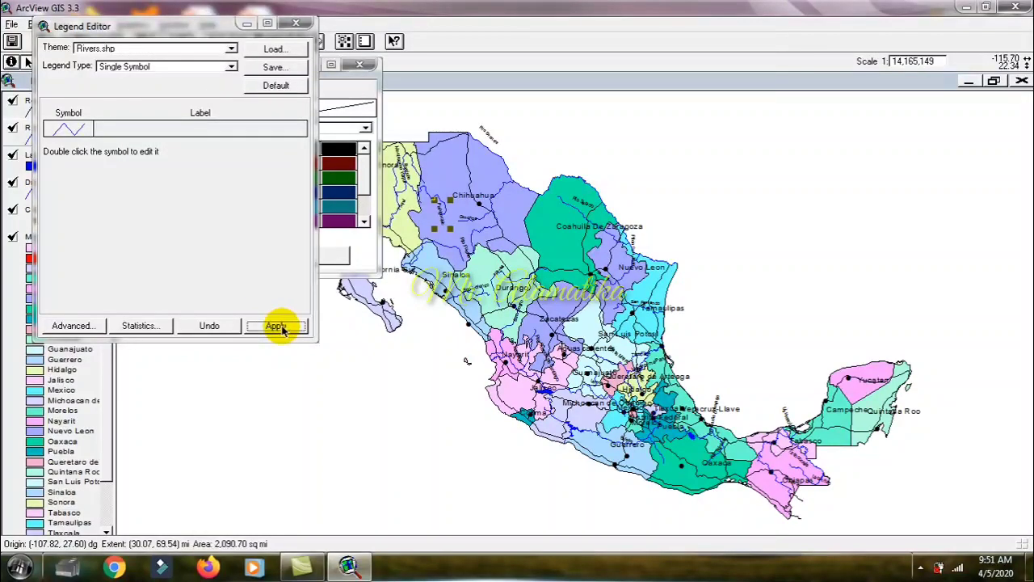
left_click(297, 24)
left_click(359, 65)
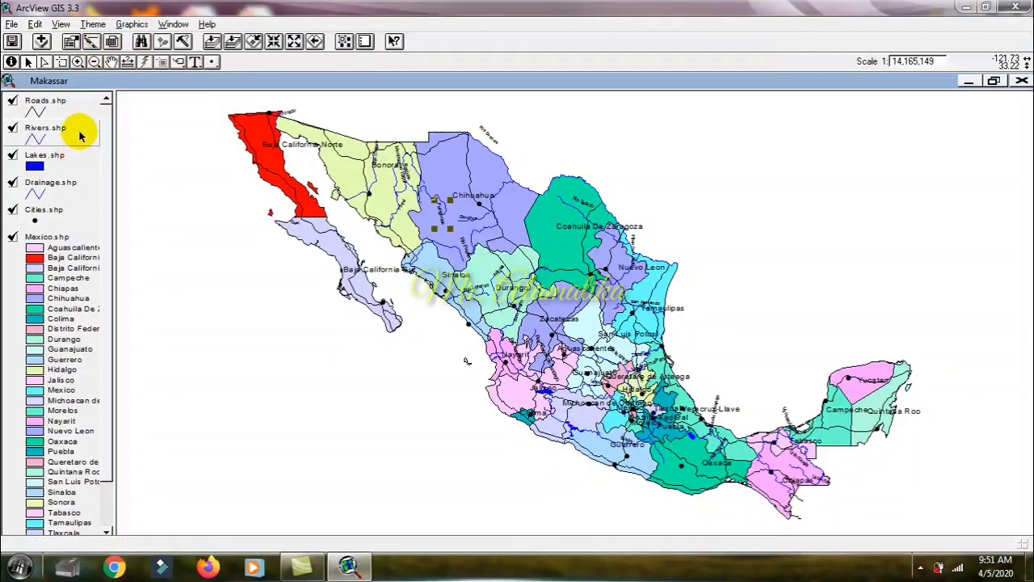
Step: Remove the Rivers.shp labels and auto-label by Name at close-up scale around the Sonora–Chihuahua border, with scaled labels above the lines
left_click(91, 23)
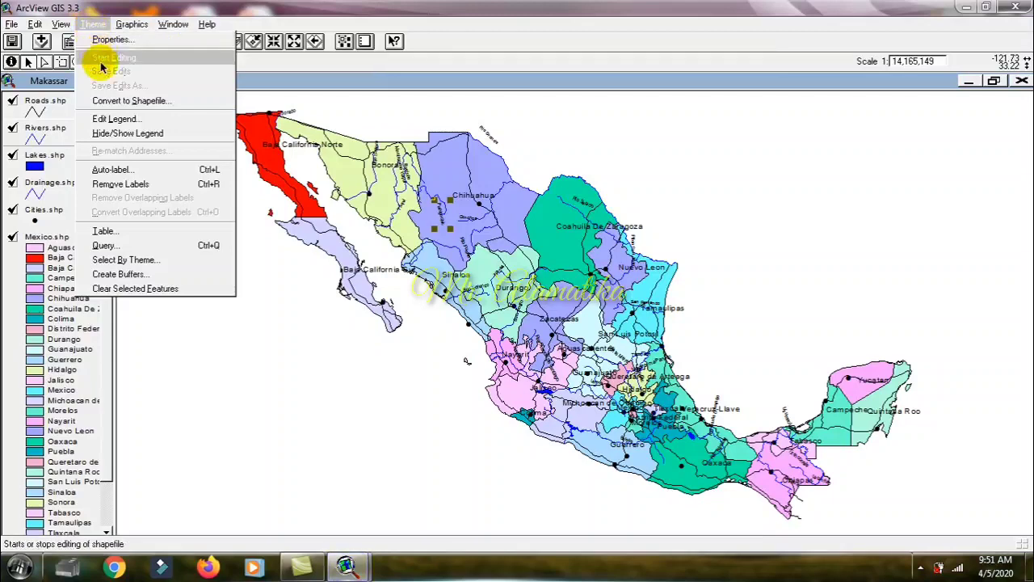
left_click(129, 186)
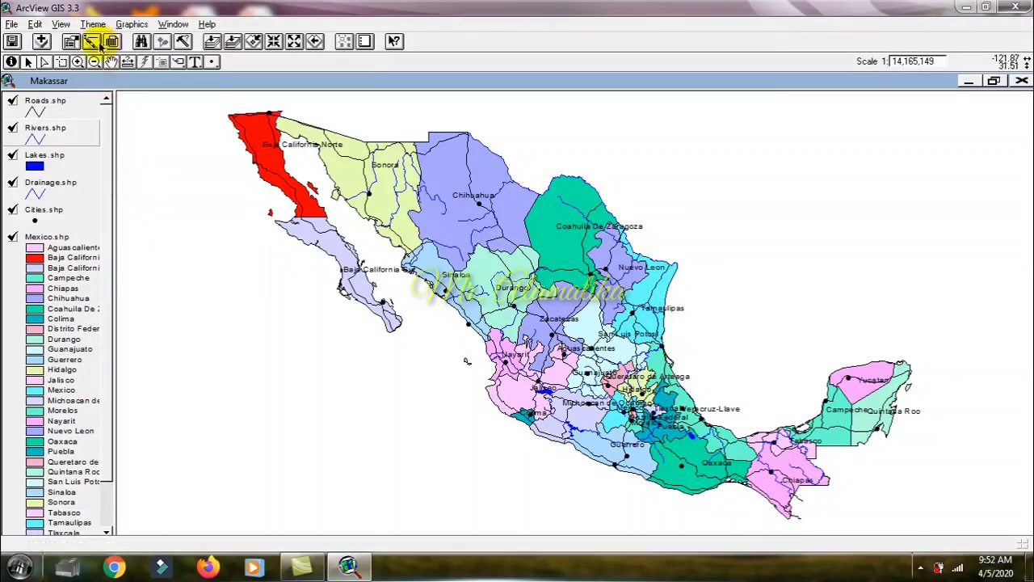
left_click(80, 63)
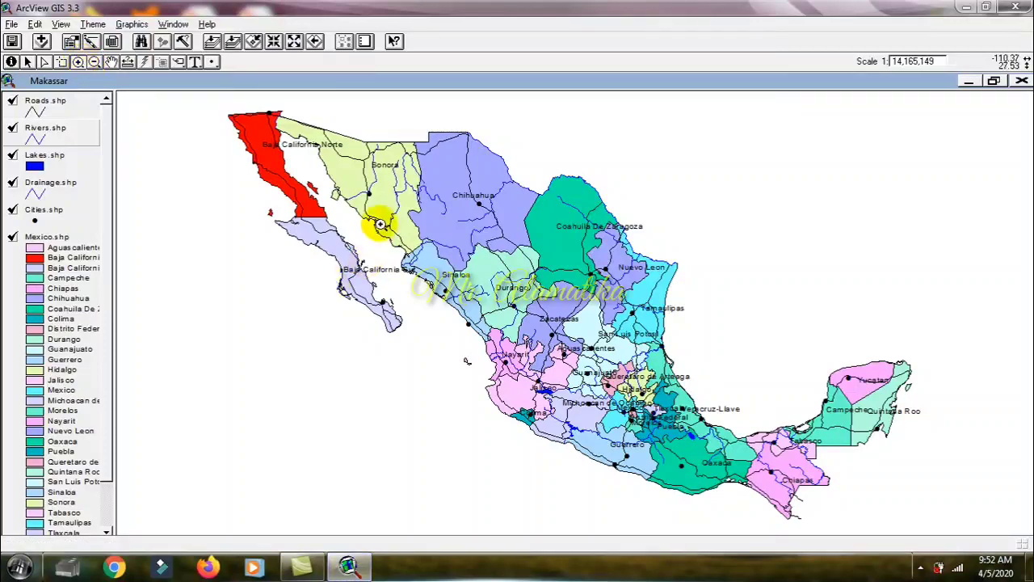
left_click_drag(389, 188, 448, 237)
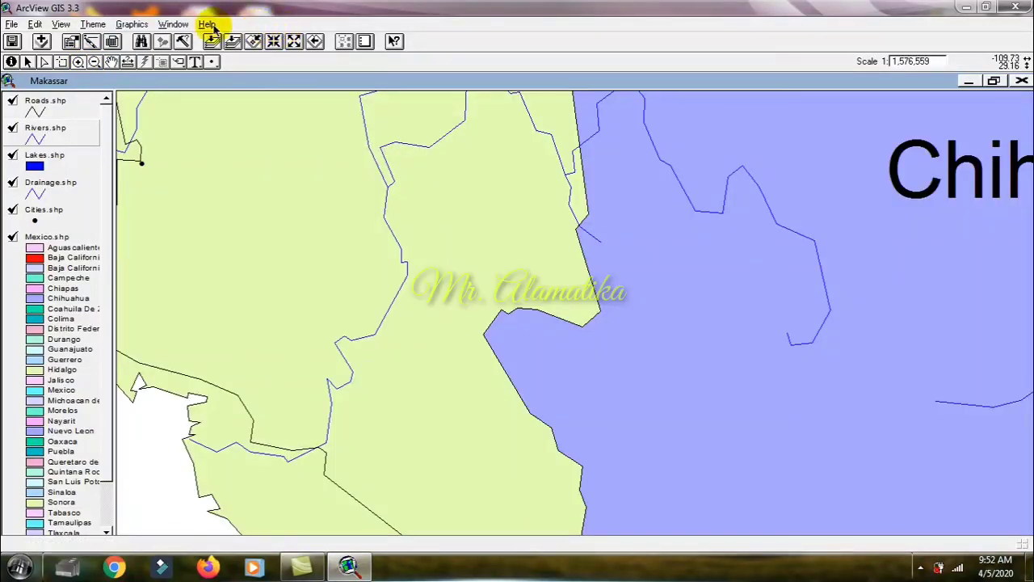
left_click(89, 24)
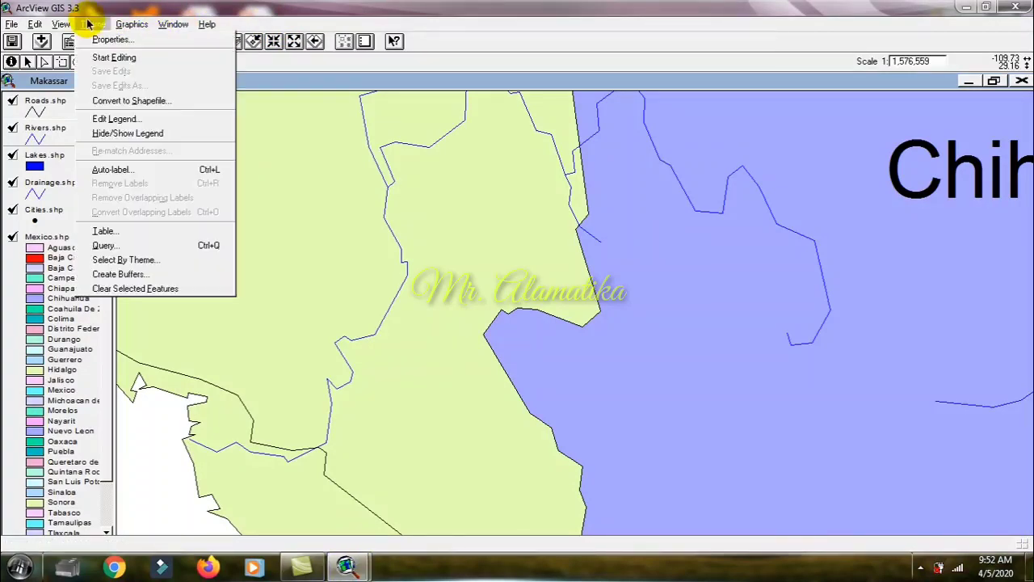
left_click(118, 169)
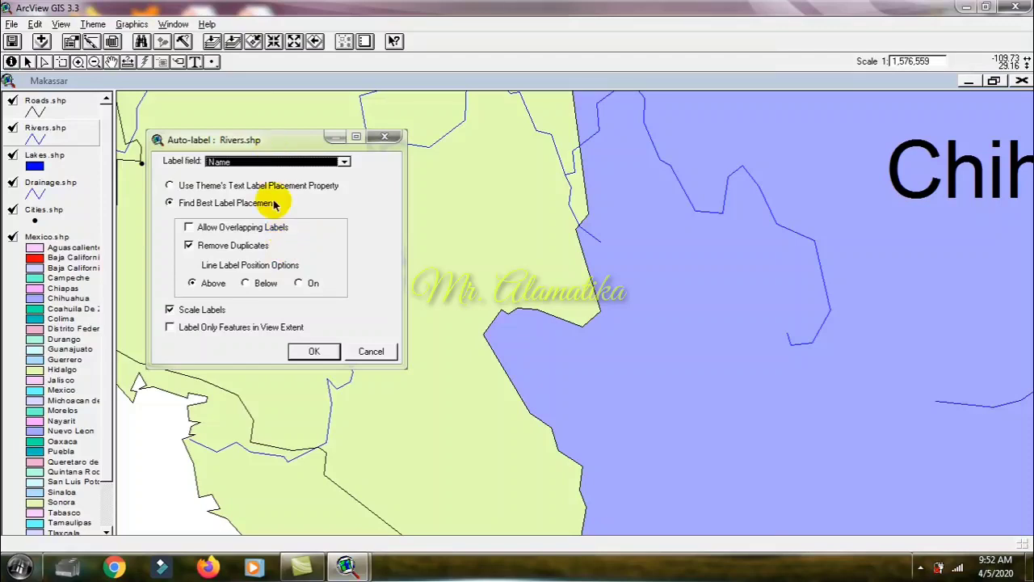
left_click(315, 352)
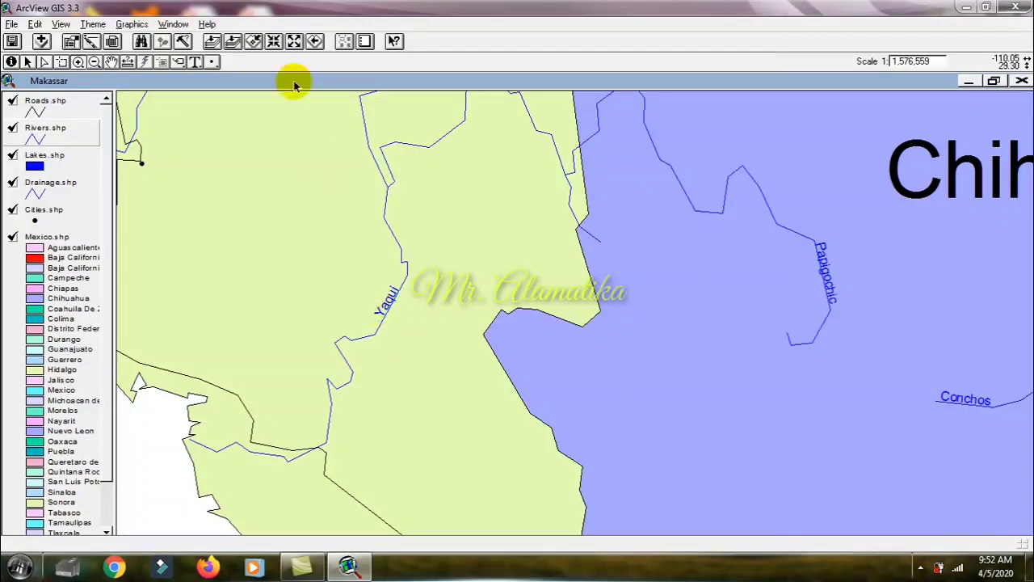
Step: Select the Papigochic river label in western Chihuahua with the full map in view
left_click(208, 46)
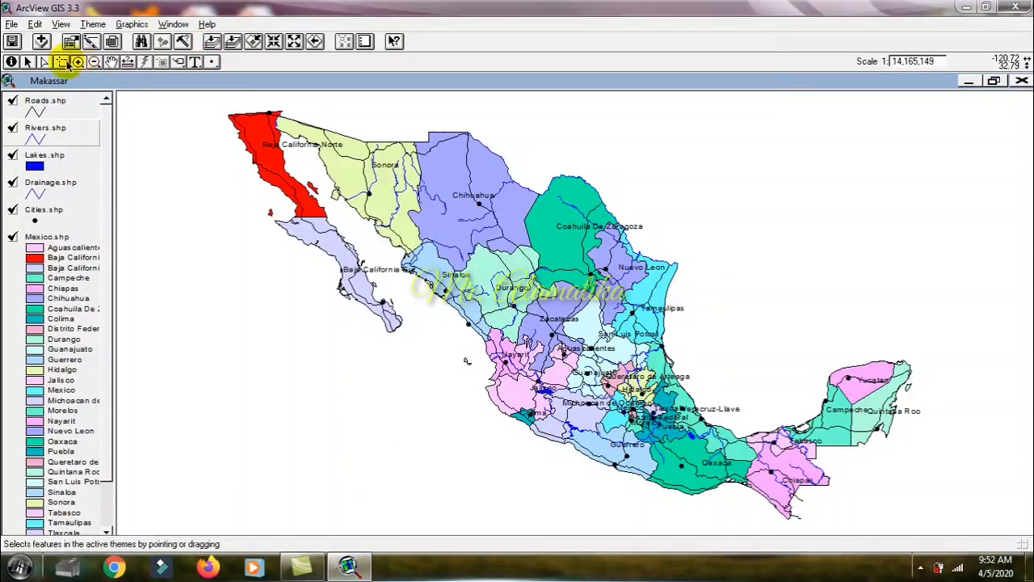
left_click(78, 63)
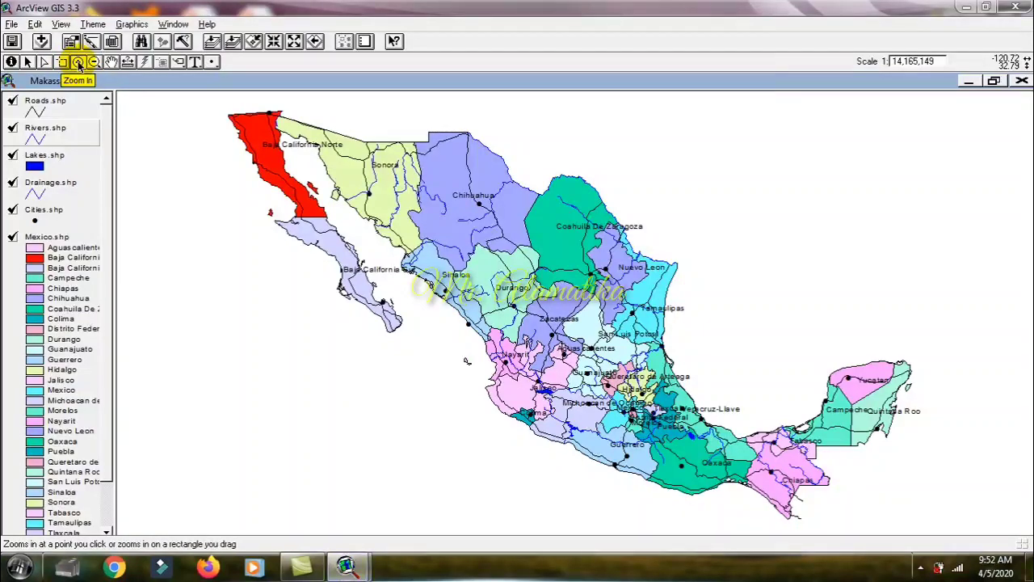
left_click(29, 64)
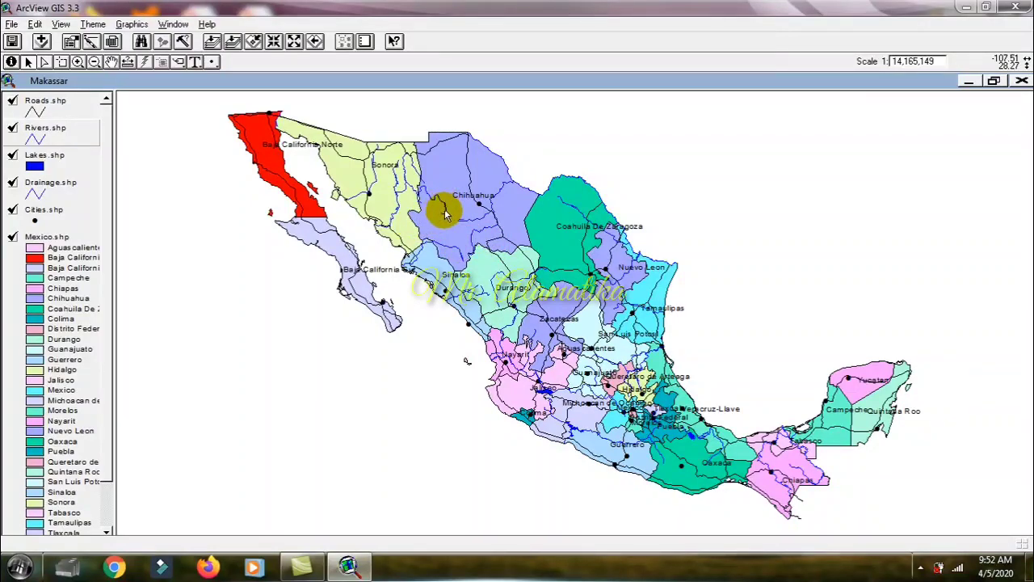
left_click_drag(443, 207, 434, 225)
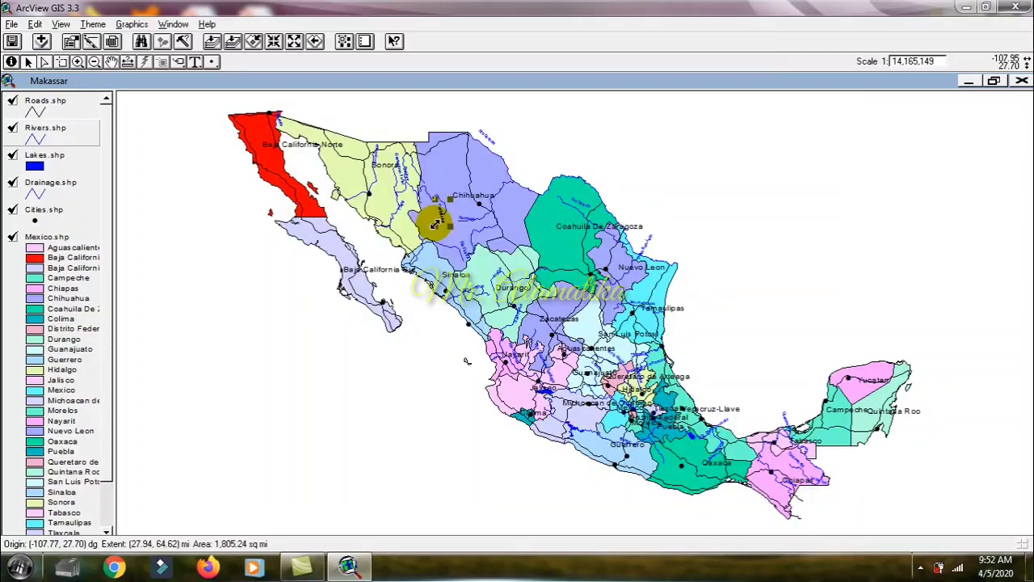
Step: Set the Rivers.shp line symbol's Foreground colour to red, apply the legend and close the legend editor and colour palette
double_click(40, 141)
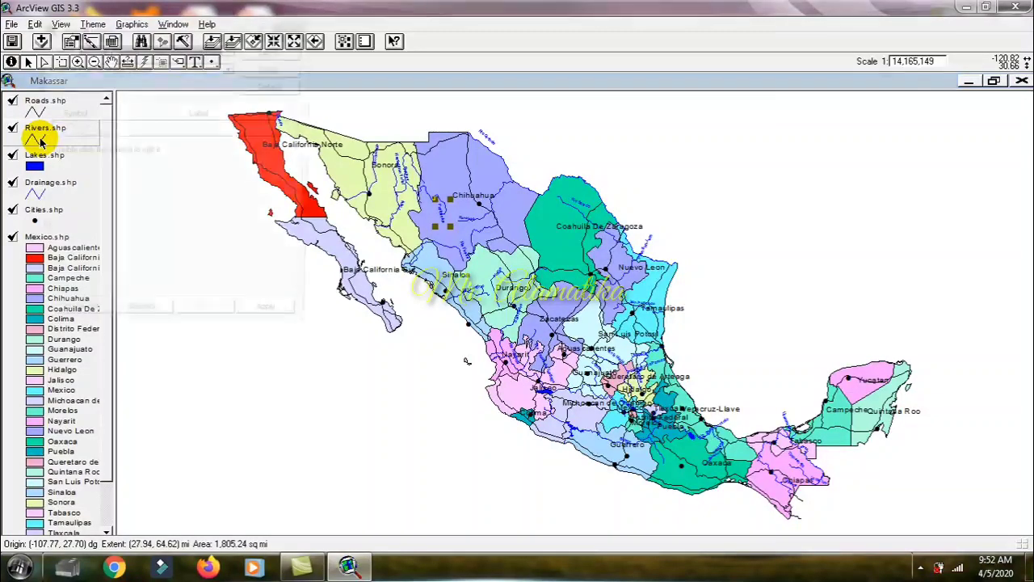
double_click(71, 129)
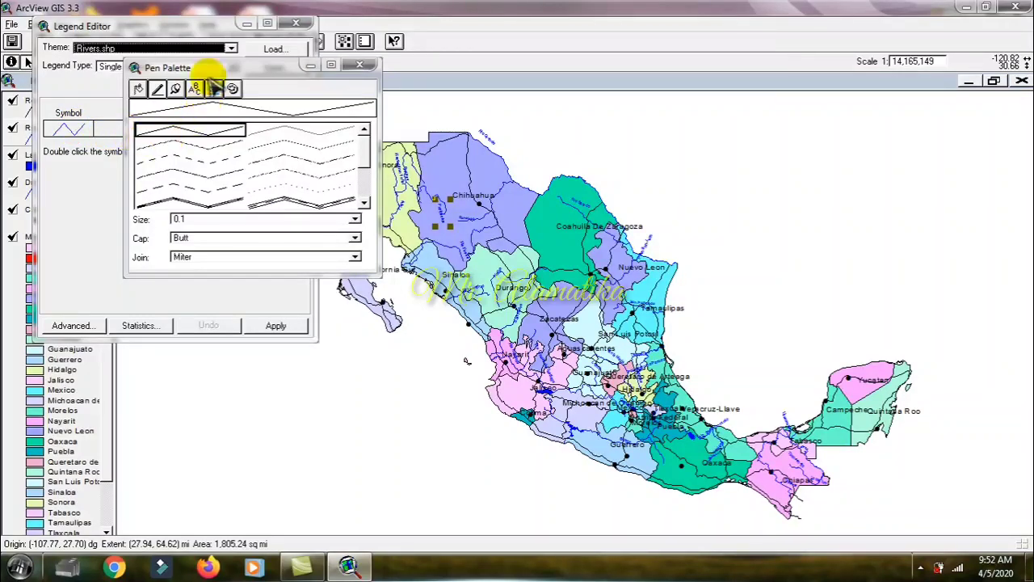
left_click(214, 88)
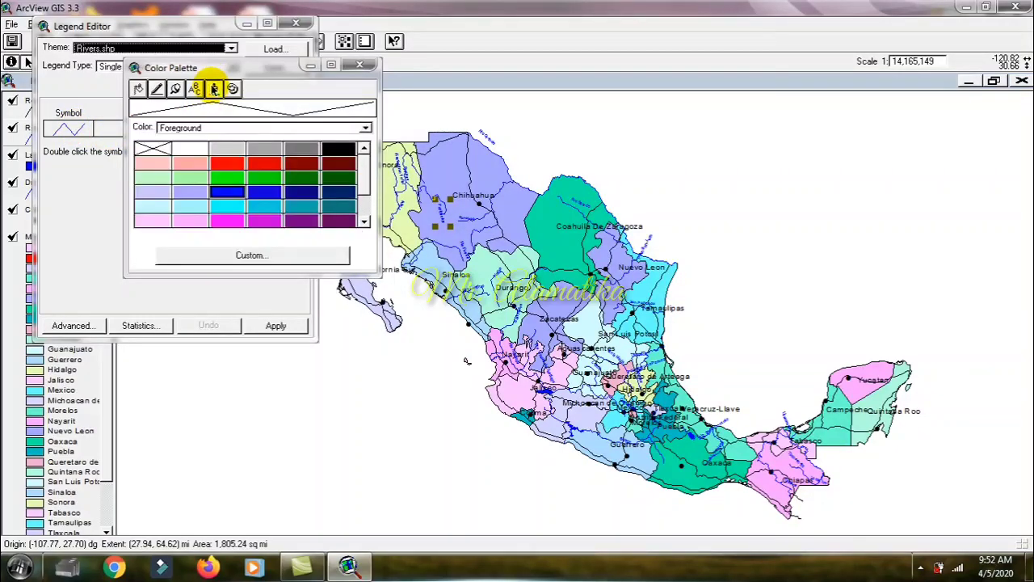
left_click(230, 129)
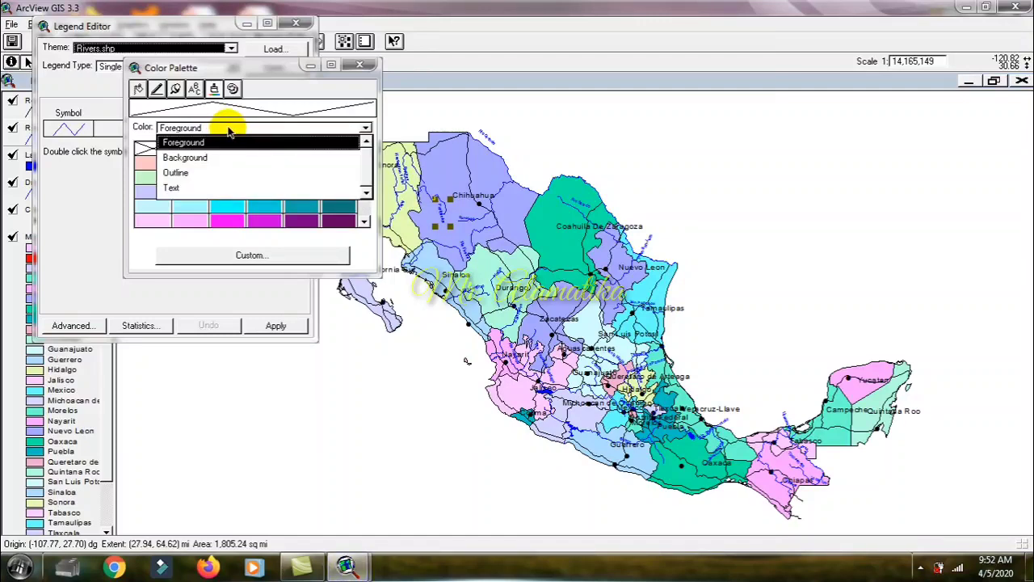
left_click(229, 129)
left_click(230, 130)
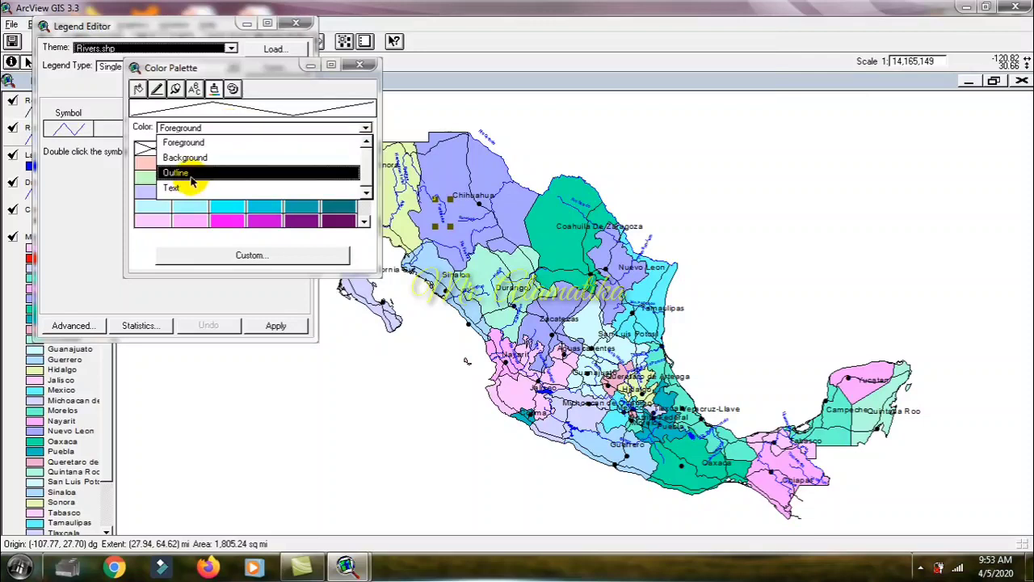
left_click(200, 142)
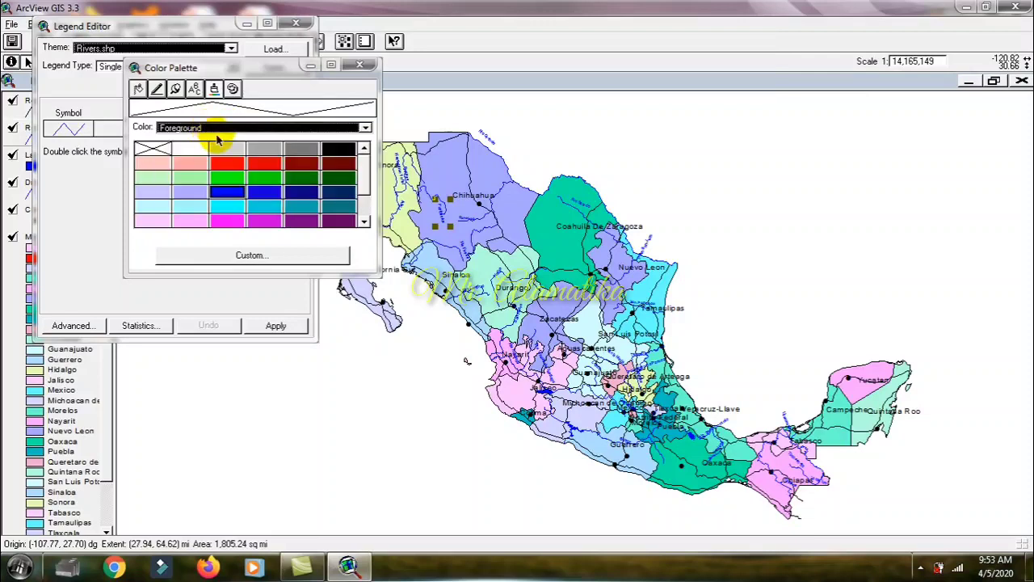
left_click(231, 164)
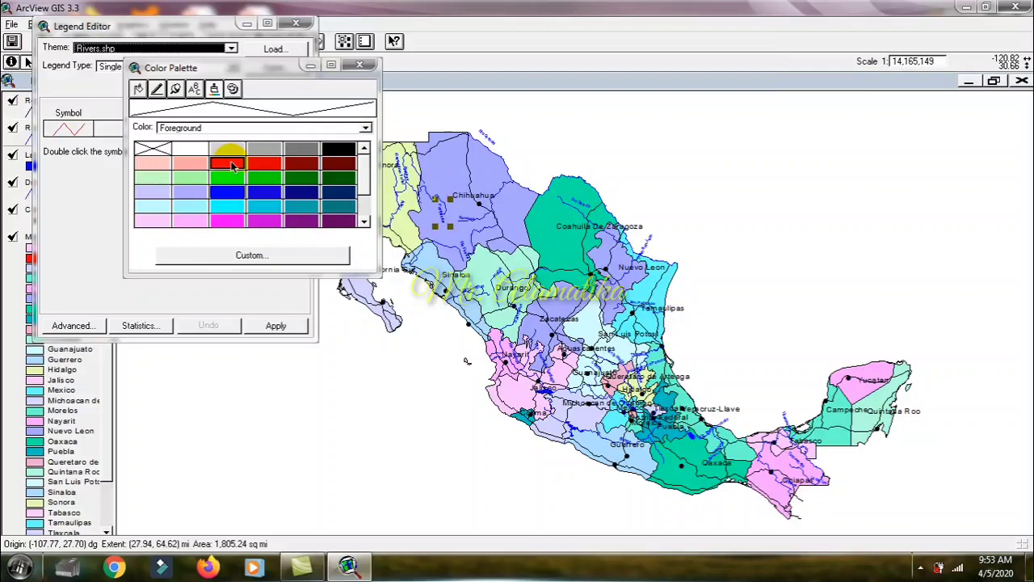
left_click(276, 325)
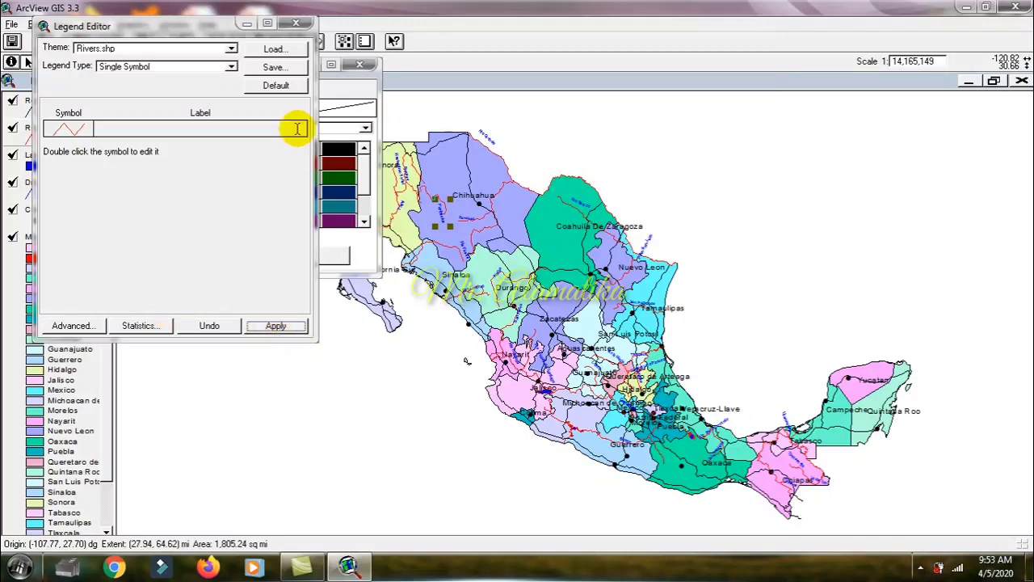
left_click(296, 25)
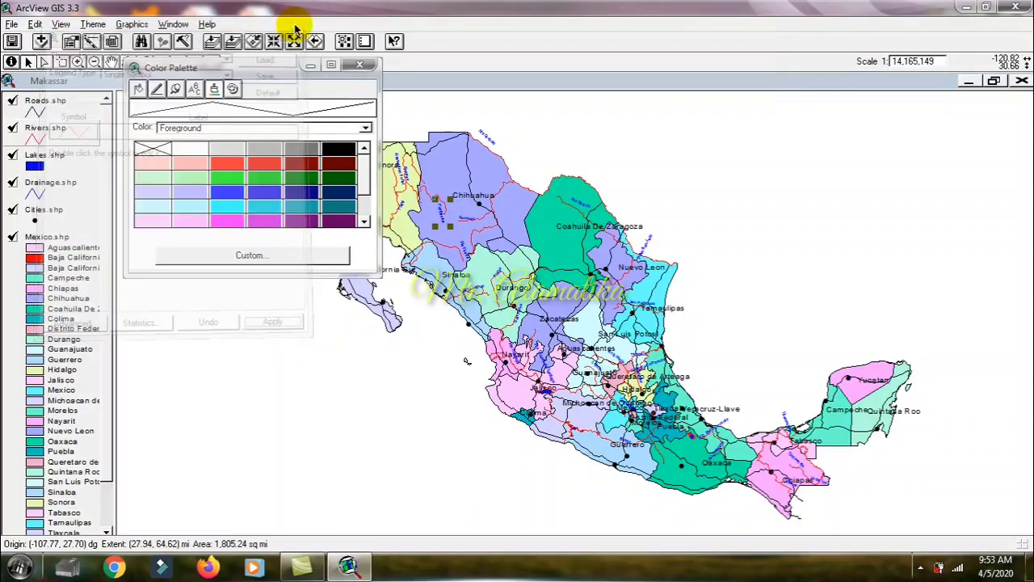
left_click(361, 66)
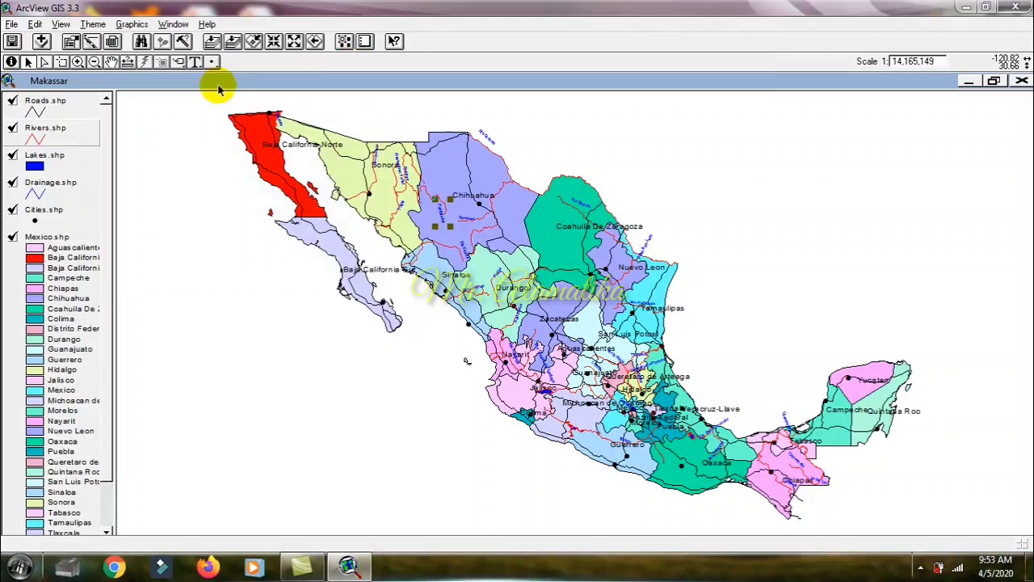
Step: Set the Lakes.shp fill symbol's Foreground colour to green, apply the legend and close the legend editor and colour palette
double_click(49, 165)
double_click(68, 132)
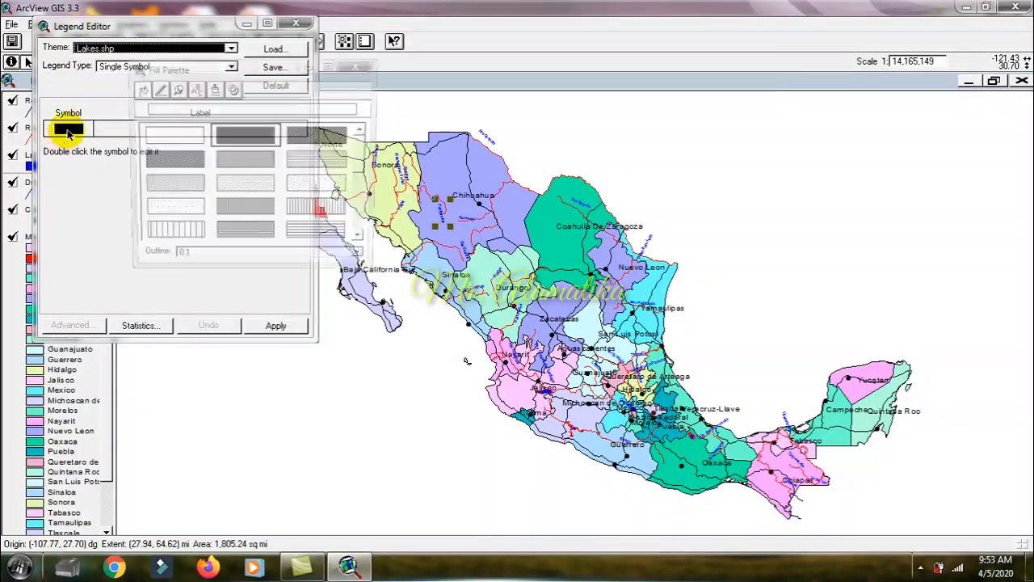
left_click(214, 90)
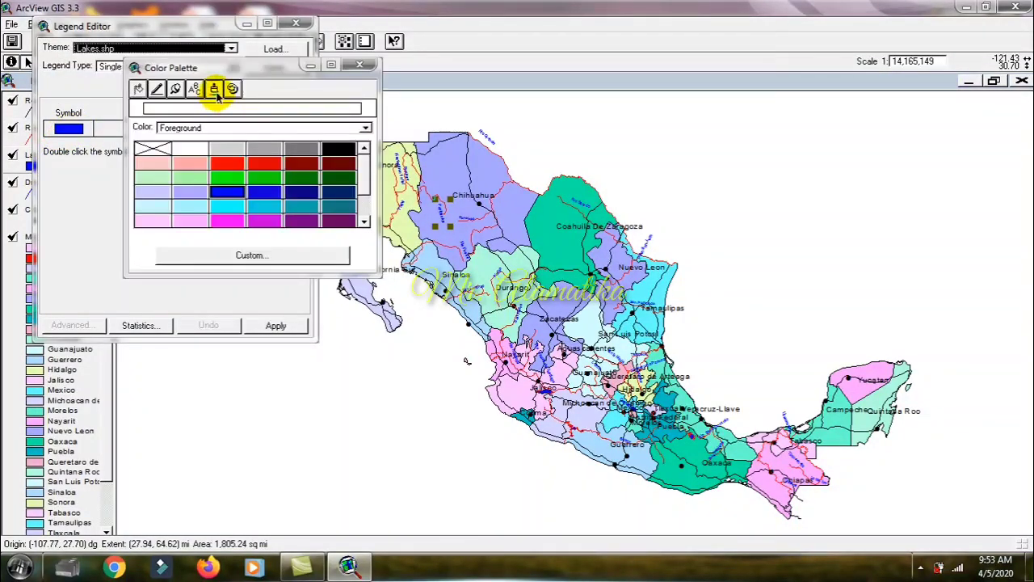
left_click(233, 178)
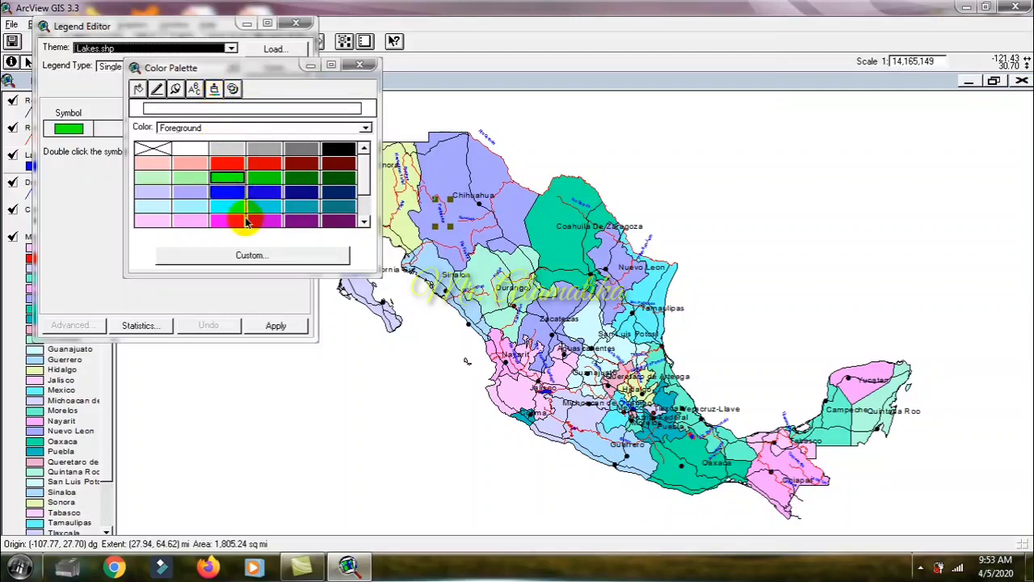
left_click(276, 325)
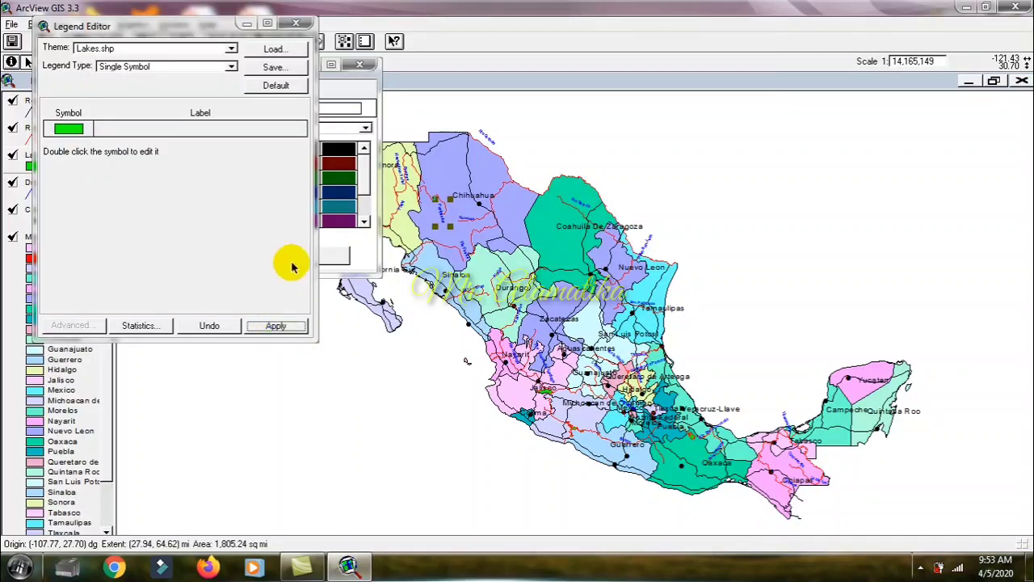
left_click(299, 25)
left_click(359, 63)
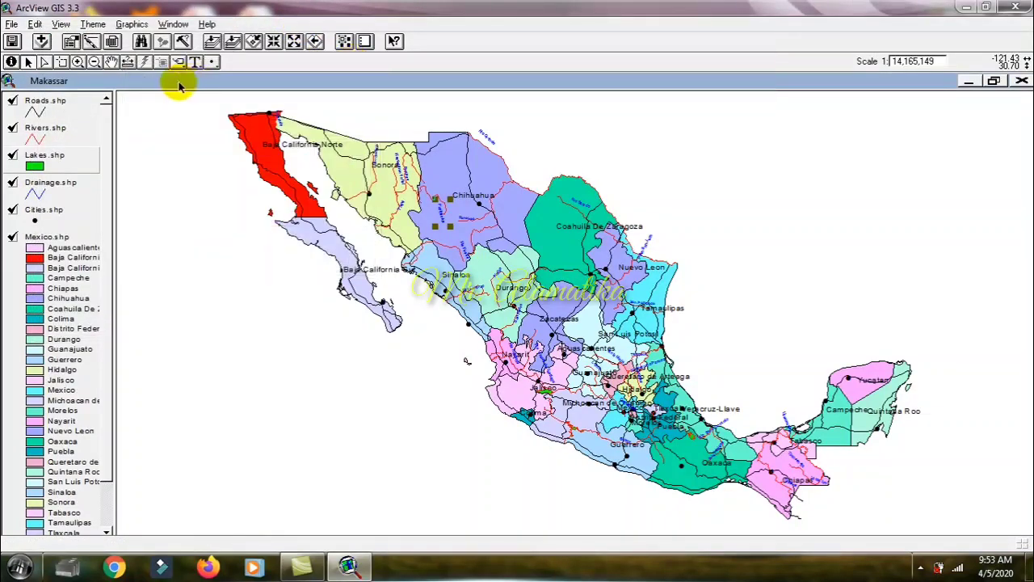
Step: Examine the green lakes close up around Jalisco, Michoacan and Guerrero, and return to the extent of all themes
left_click(77, 62)
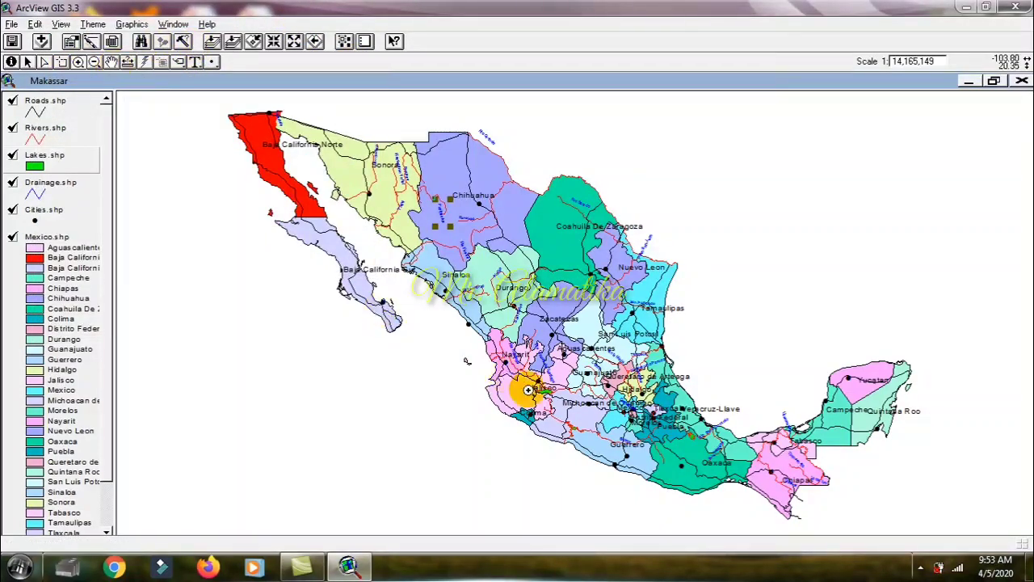
left_click_drag(509, 350, 717, 485)
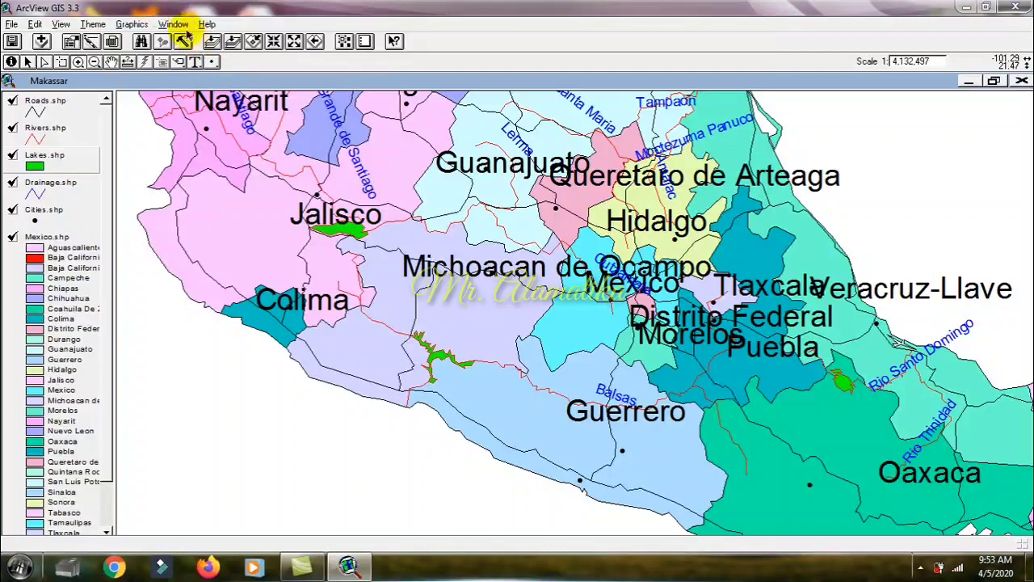
left_click(212, 42)
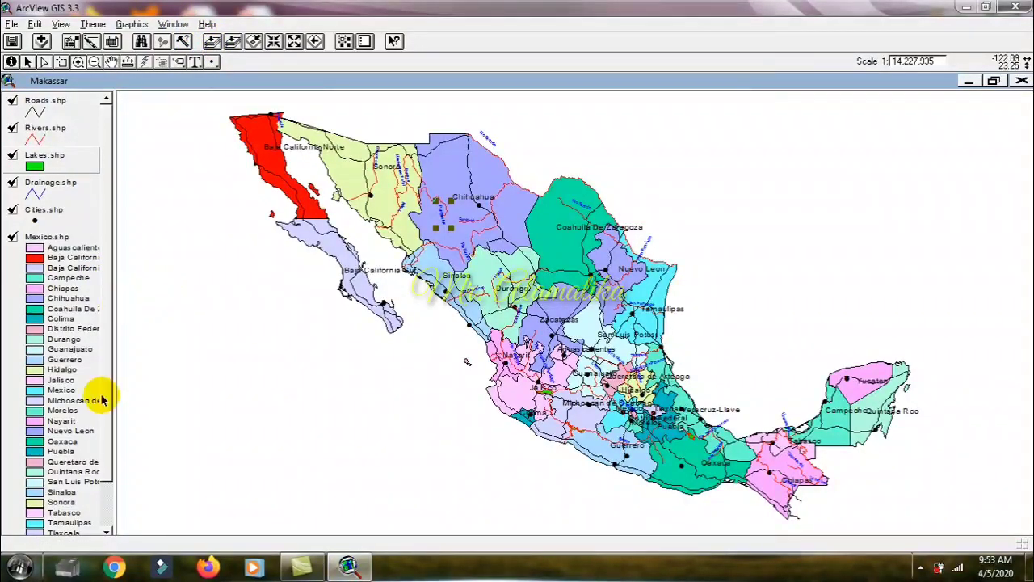
scroll(106, 380, "down", 3)
scroll(110, 355, "up", 3)
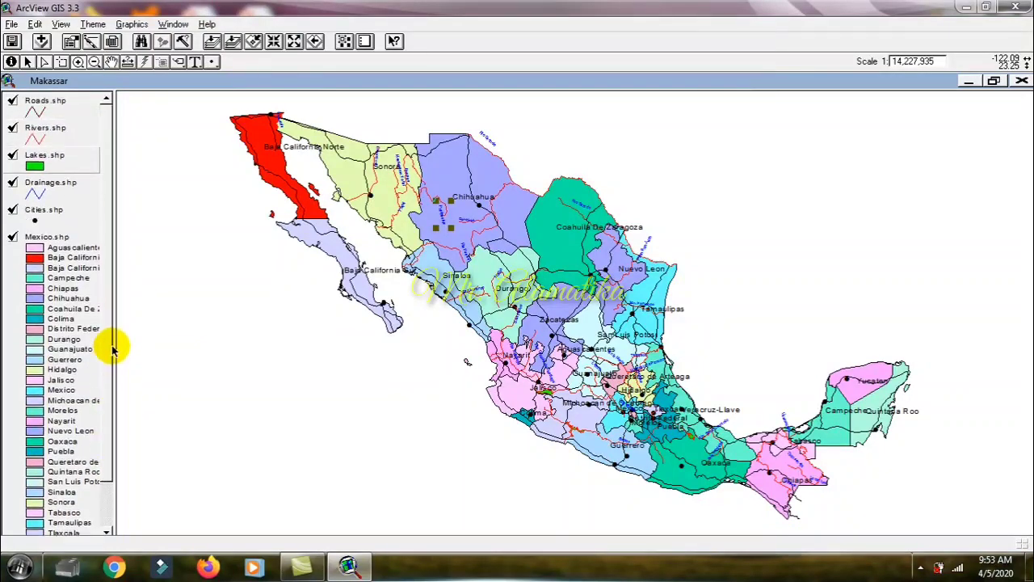
Step: Change the Cities.shp marker symbol to the outlined square and apply the legend
double_click(51, 211)
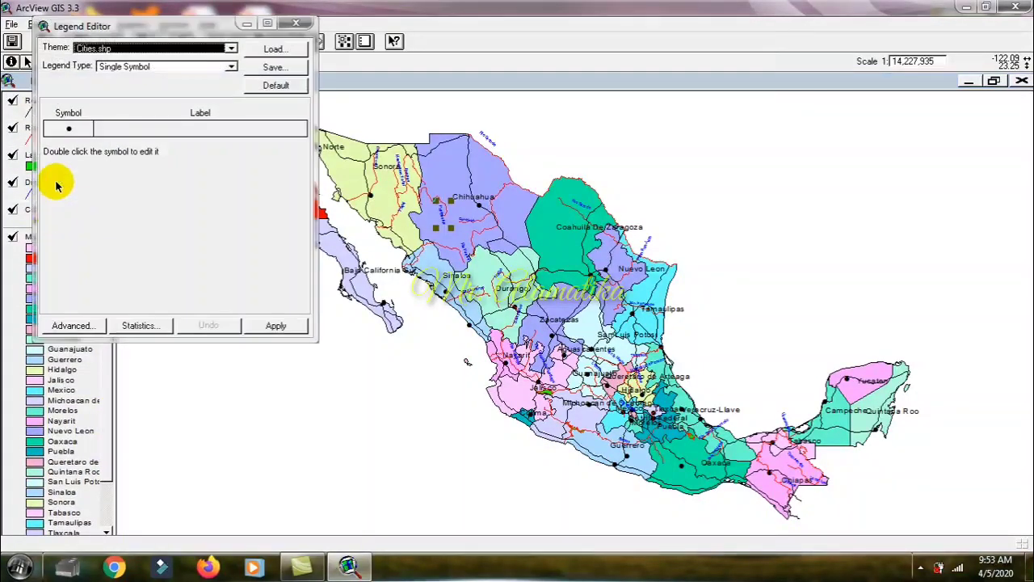
double_click(70, 130)
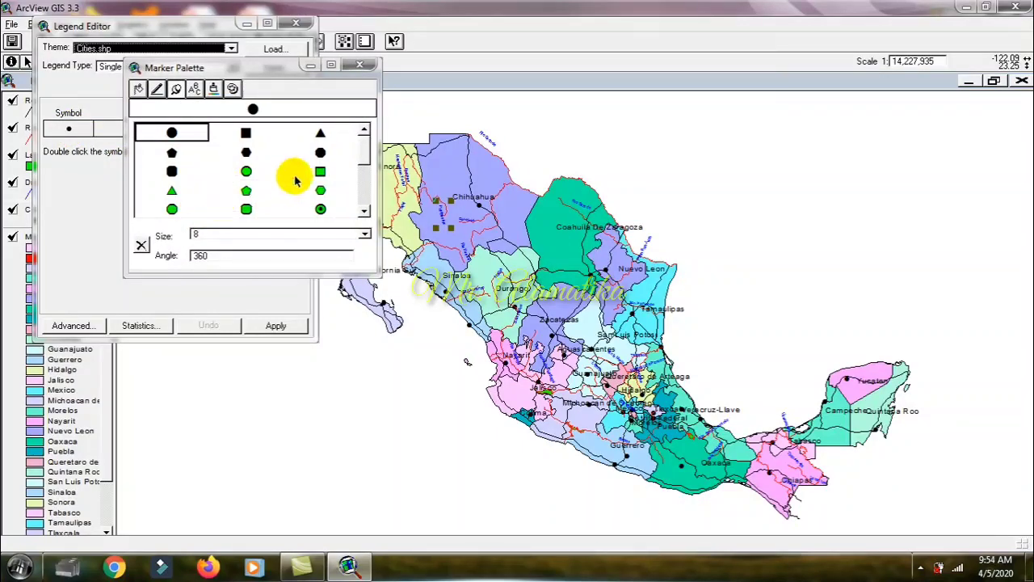
left_click(321, 172)
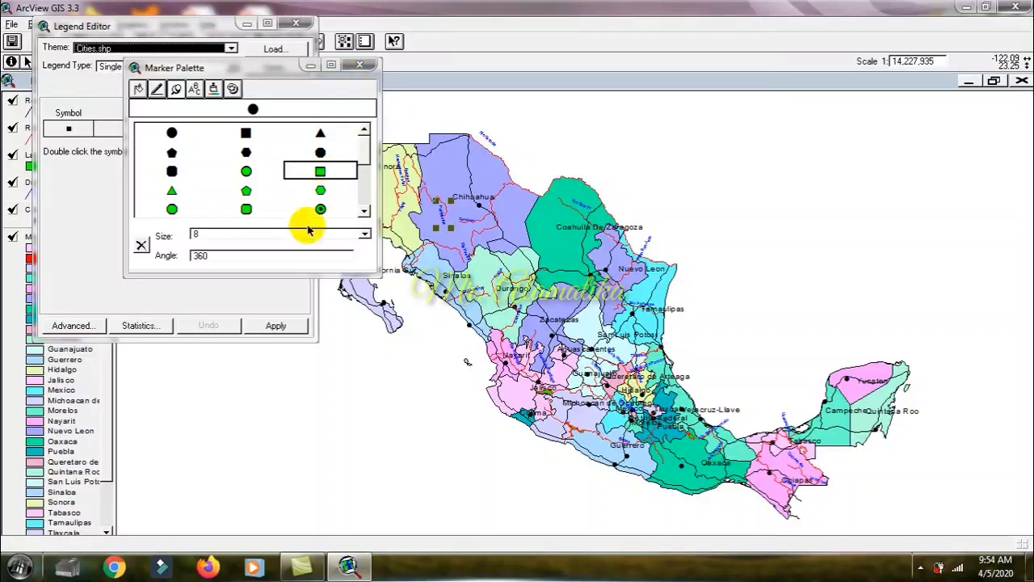
left_click(276, 327)
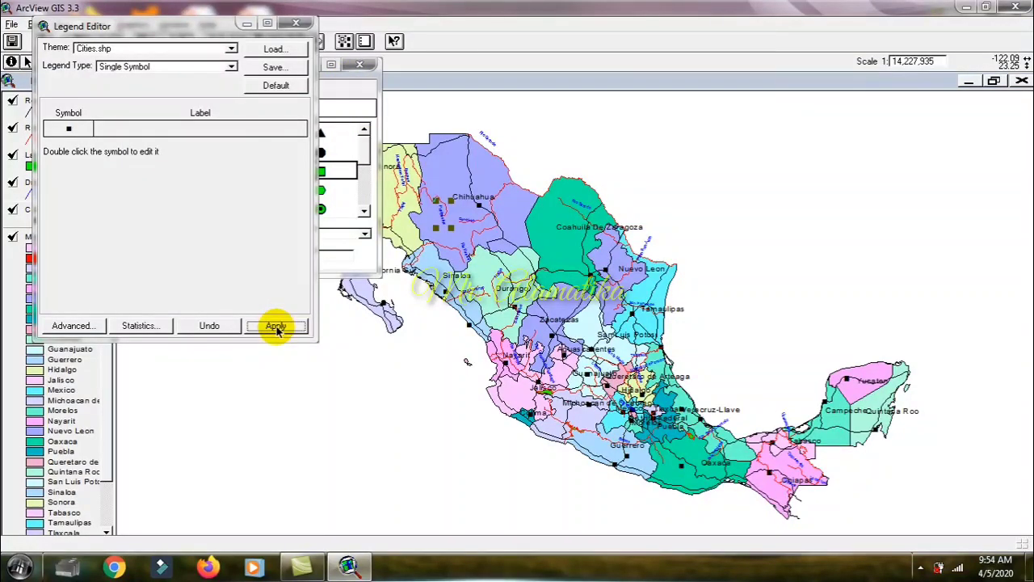
Step: Set the Cities.shp marker's Foreground colour to magenta, apply the legend and close the legend editor and colour palette
double_click(68, 129)
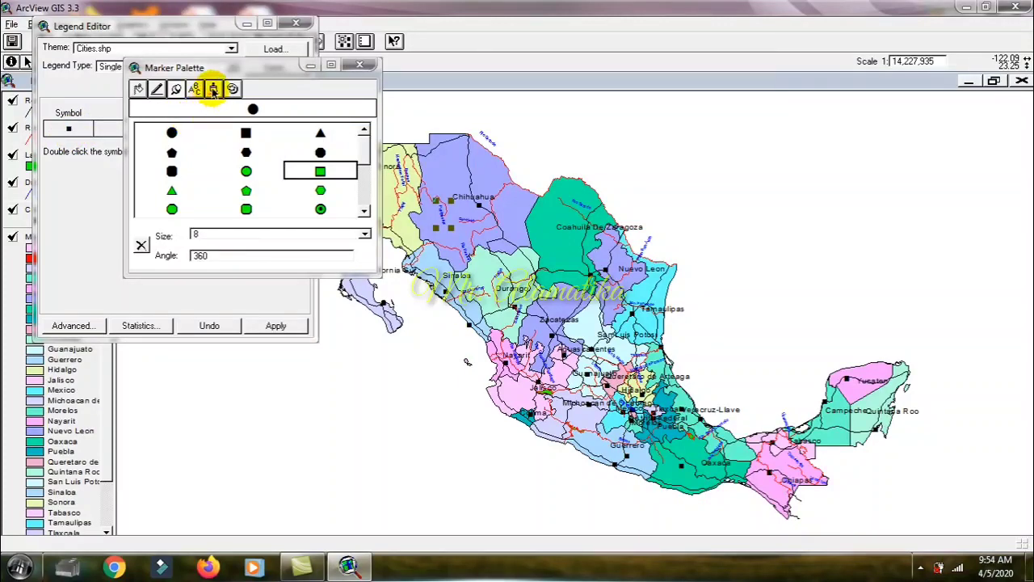
left_click(213, 88)
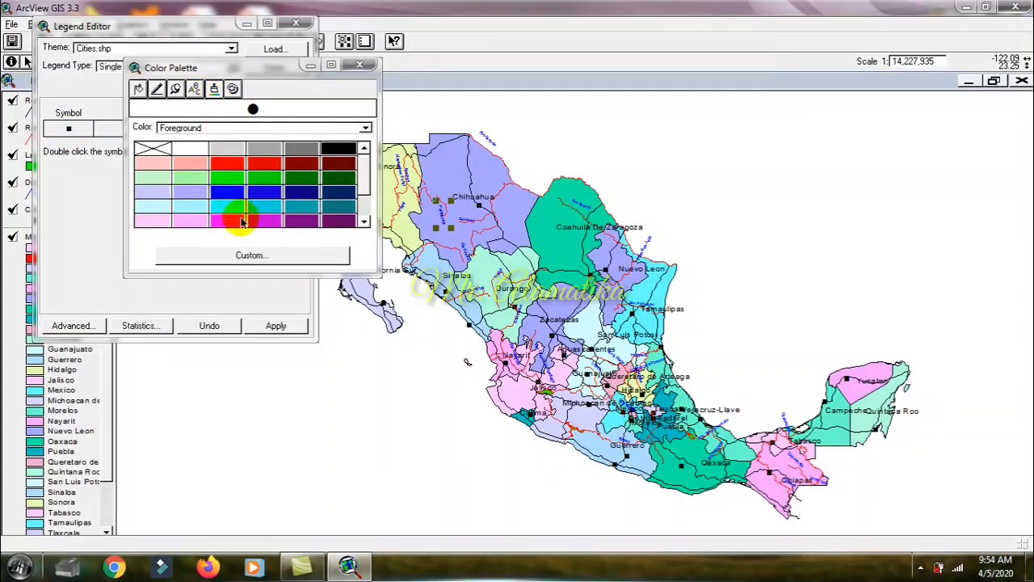
left_click(271, 326)
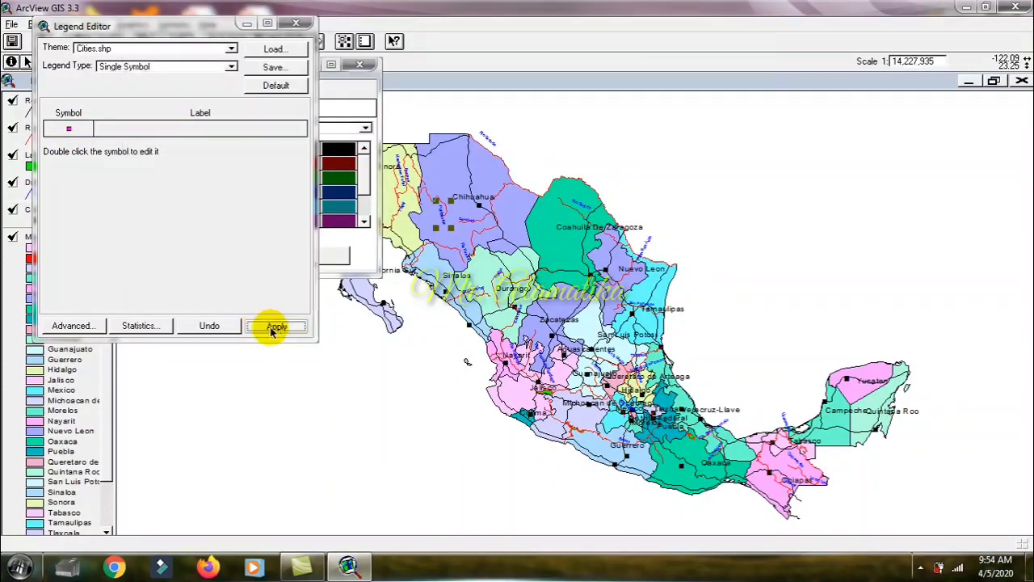
left_click(295, 23)
left_click(360, 64)
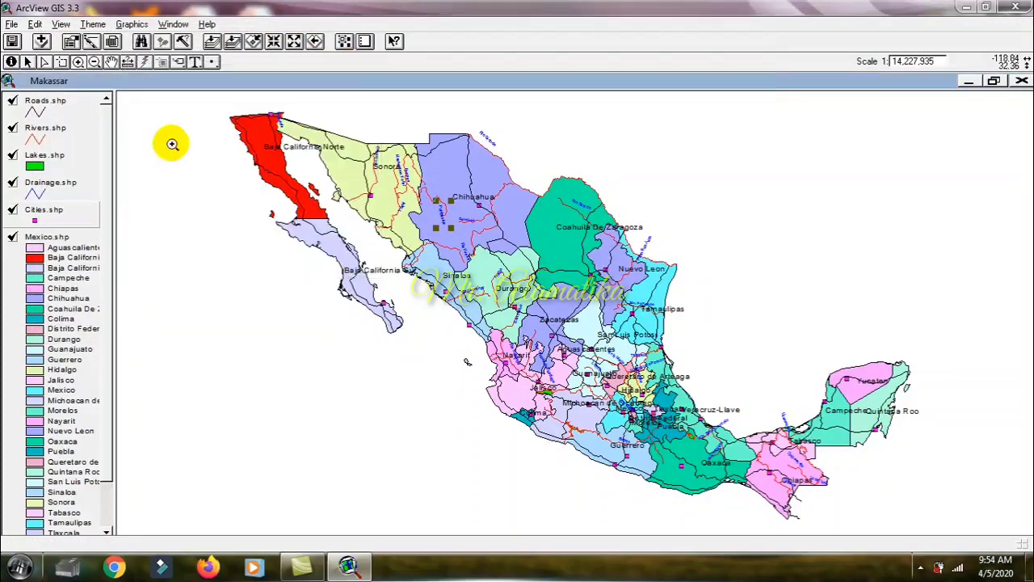
Step: Deselect the river label and examine the city markers close up around Sinaloa, Durango and Zacatecas, ending at the full map extent
left_click(158, 215)
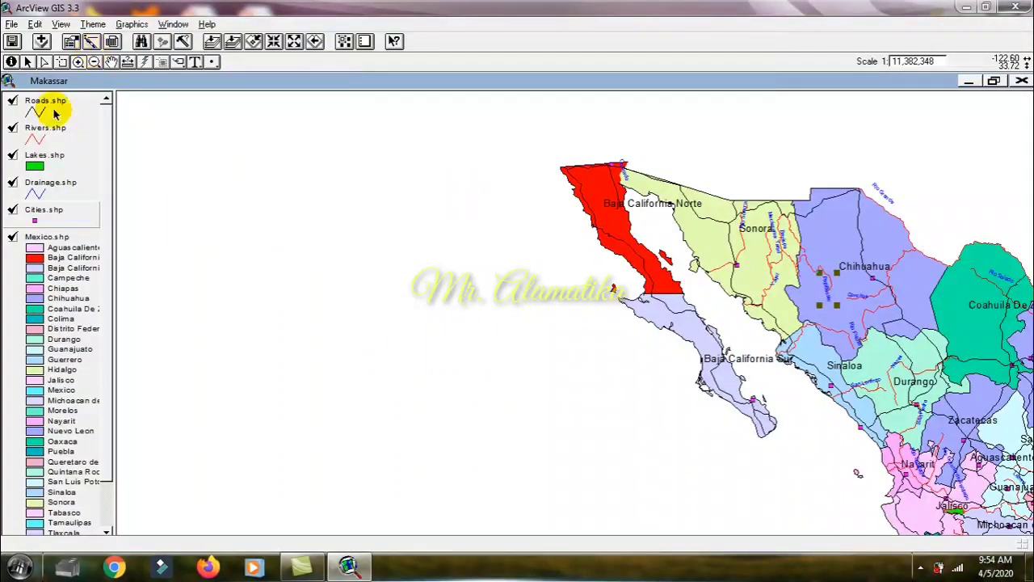
left_click(27, 62)
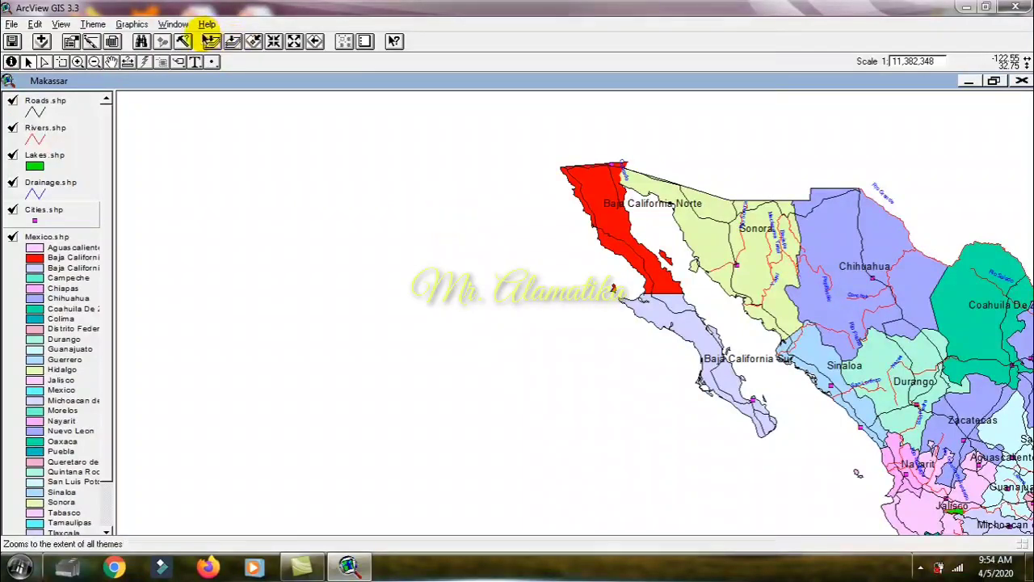
left_click(212, 42)
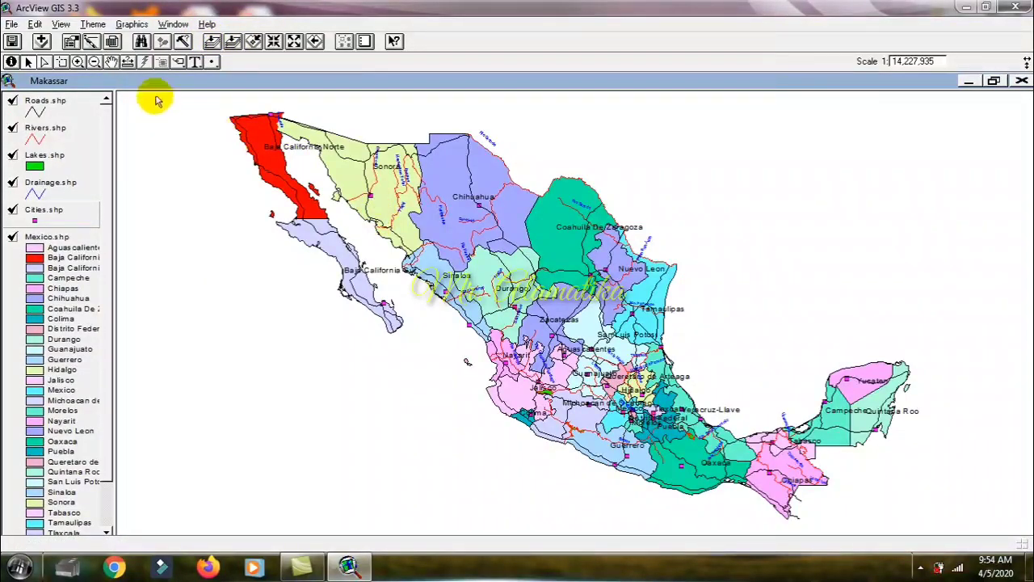
left_click(77, 63)
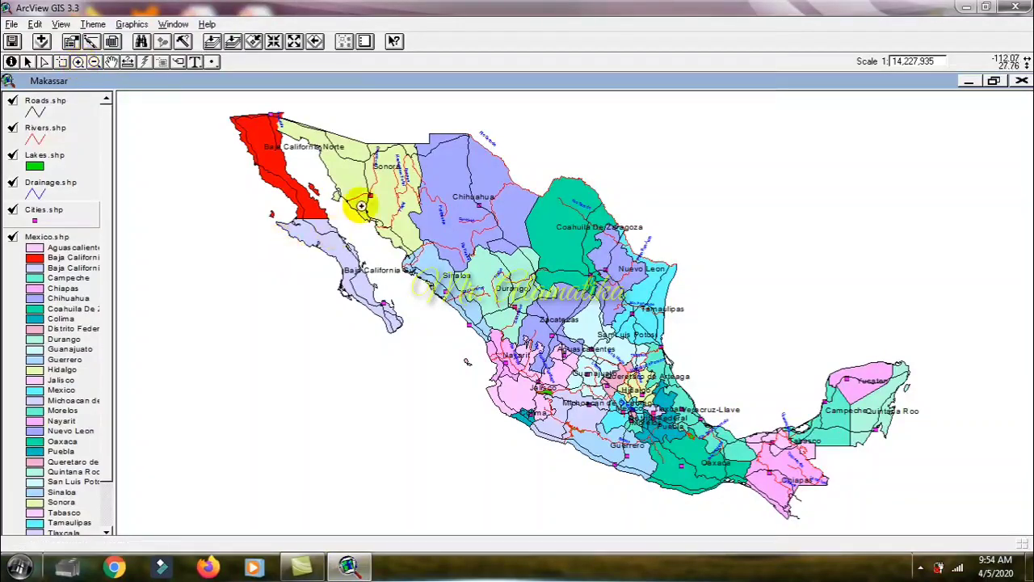
left_click_drag(368, 226, 589, 385)
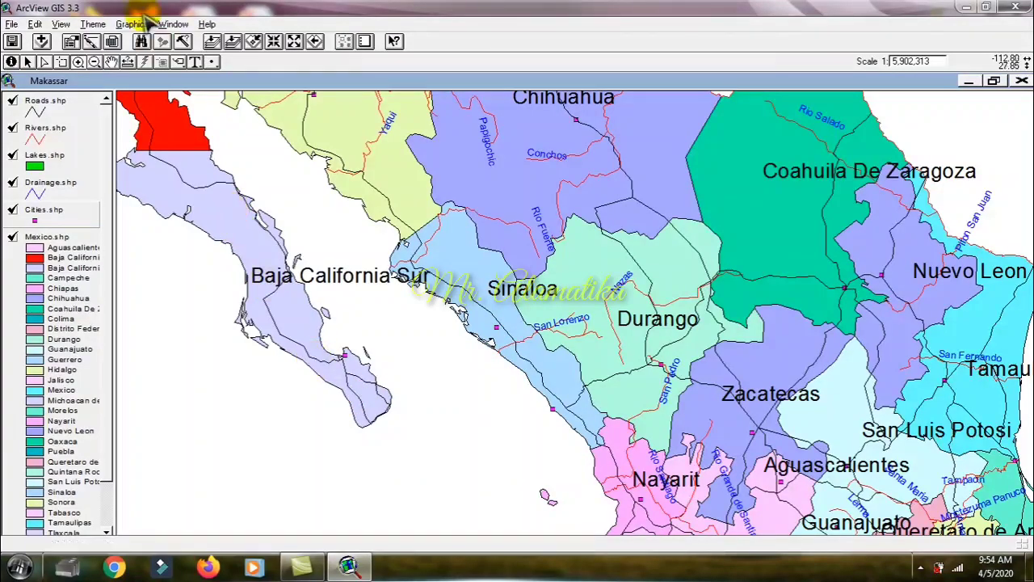
left_click(210, 42)
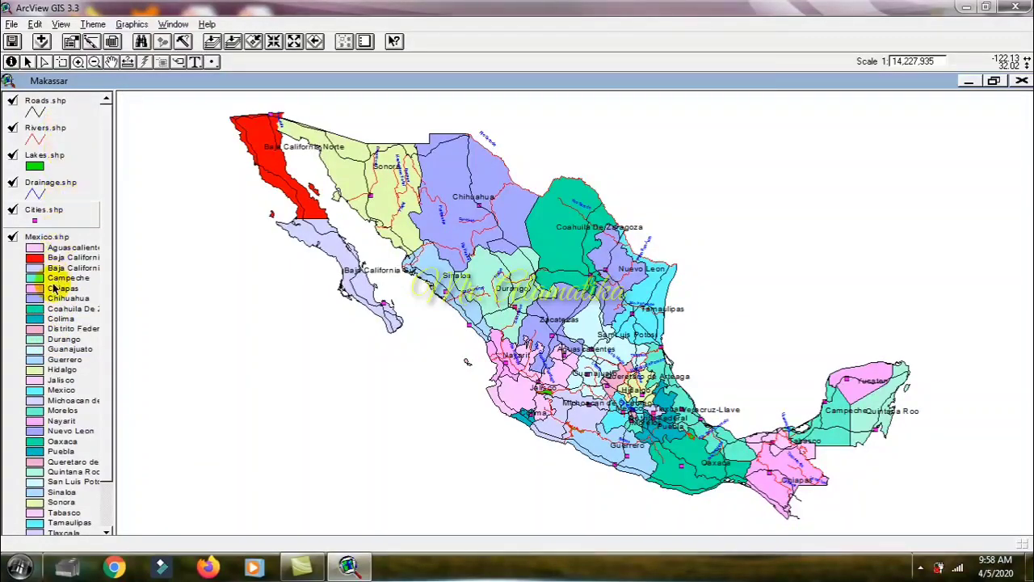
Step: Create a new layout of the Makassar view from the Landscape template
left_click(63, 24)
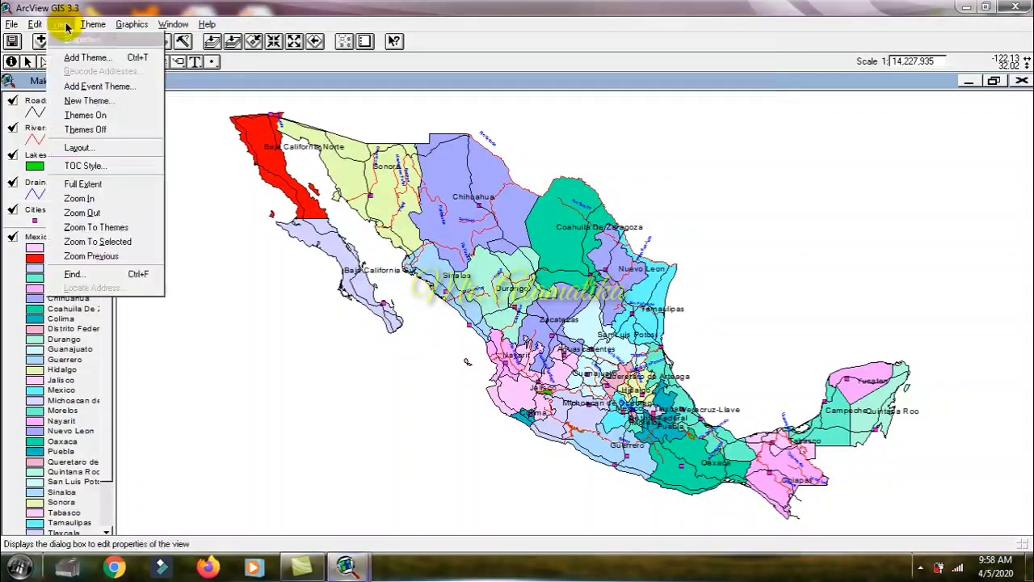
left_click(89, 150)
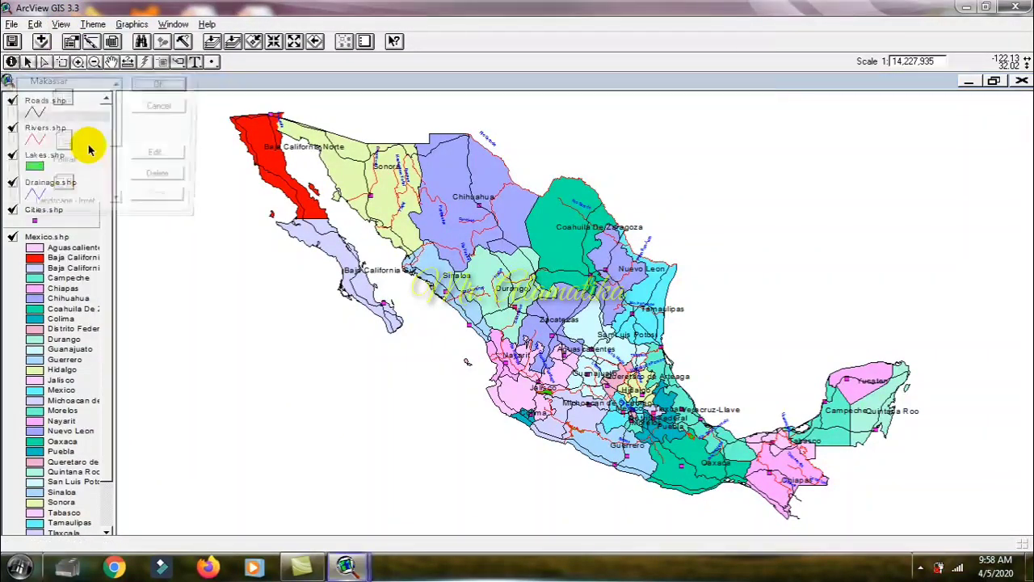
left_click(63, 104)
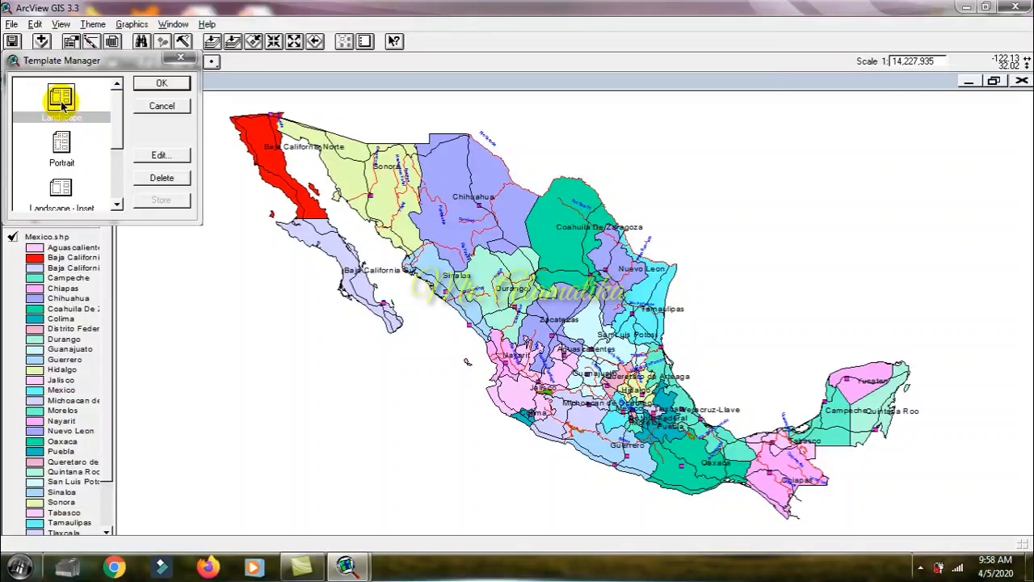
left_click(149, 87)
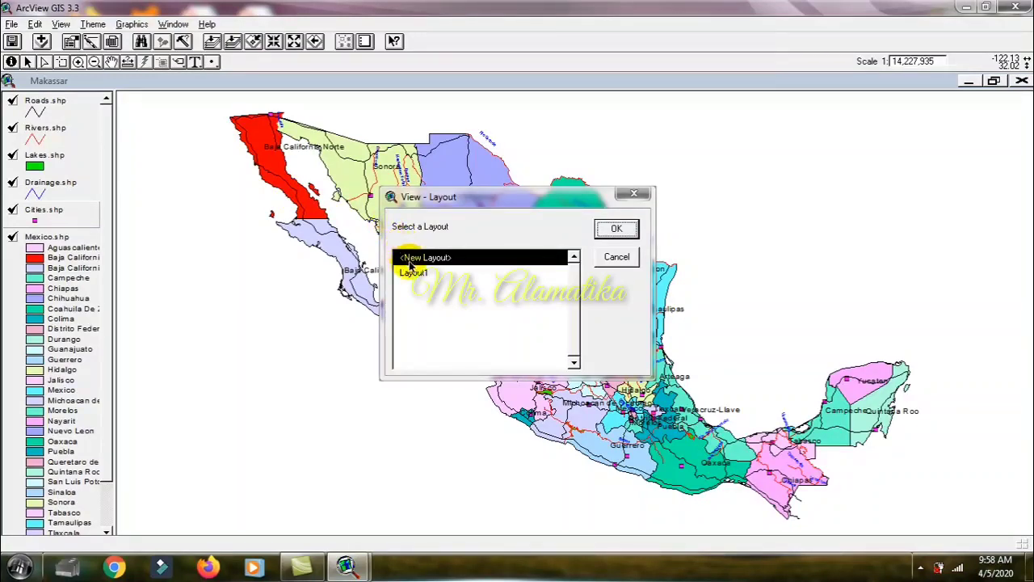
left_click(484, 274)
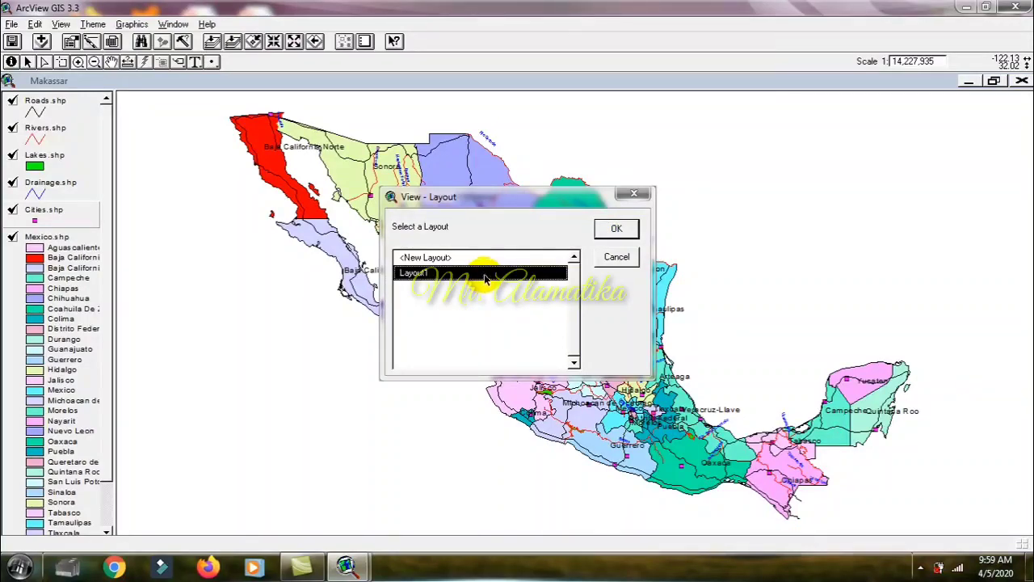
left_click(494, 258)
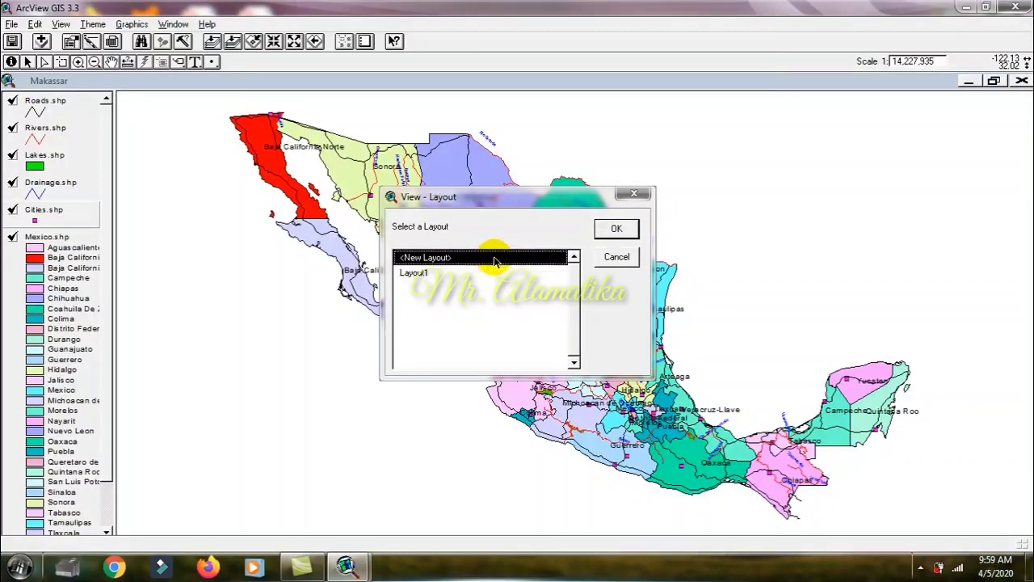
left_click(612, 229)
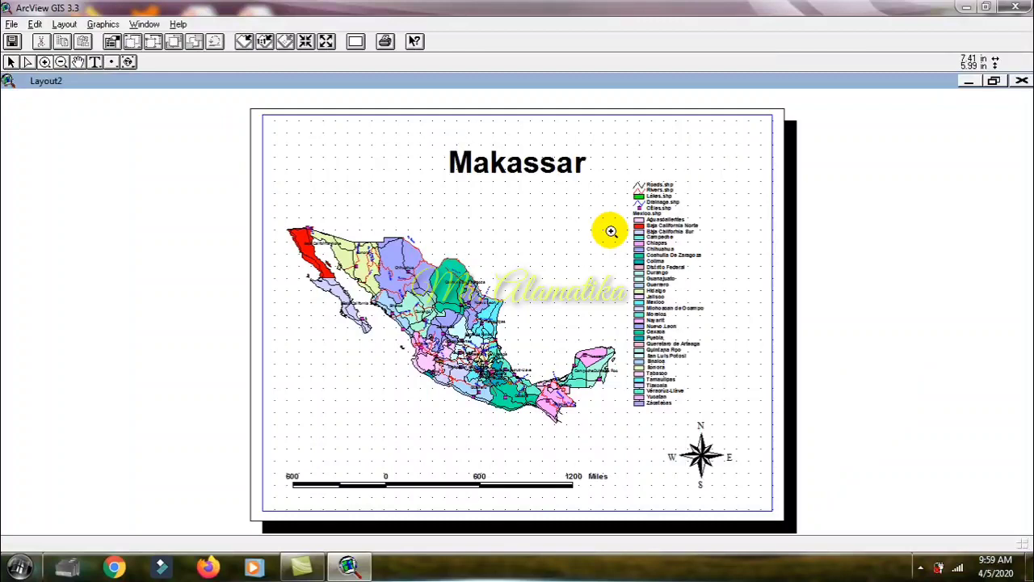
Step: Examine the layout's legend close up, close the layout and show the view at the extent of all themes
left_click_drag(615, 144, 700, 243)
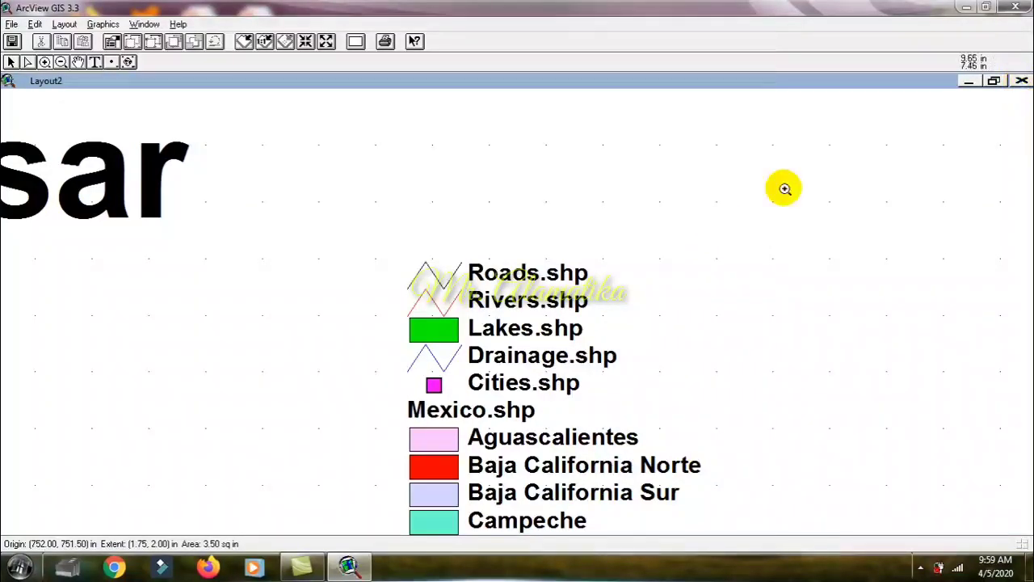
left_click(245, 40)
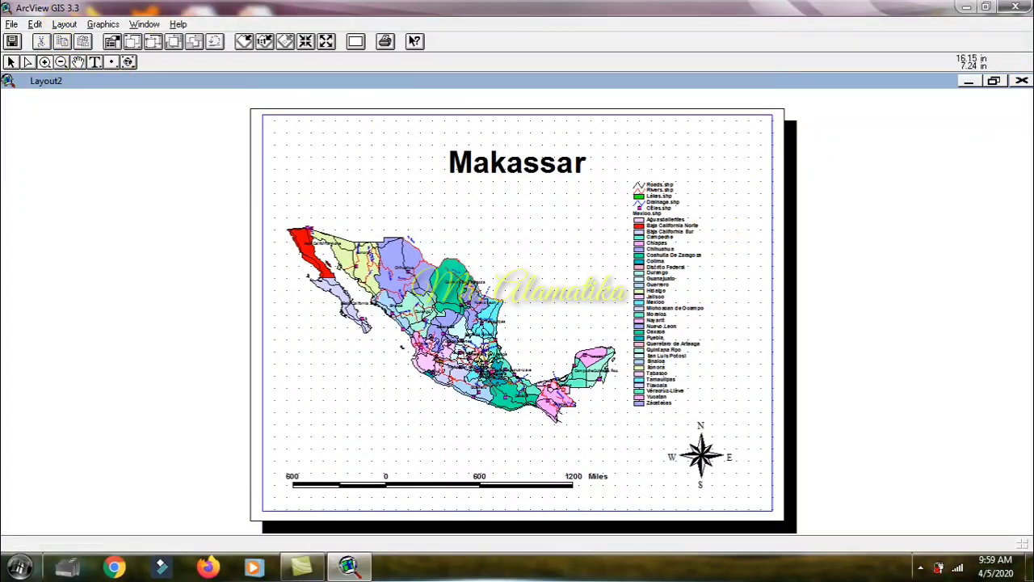
left_click(1022, 82)
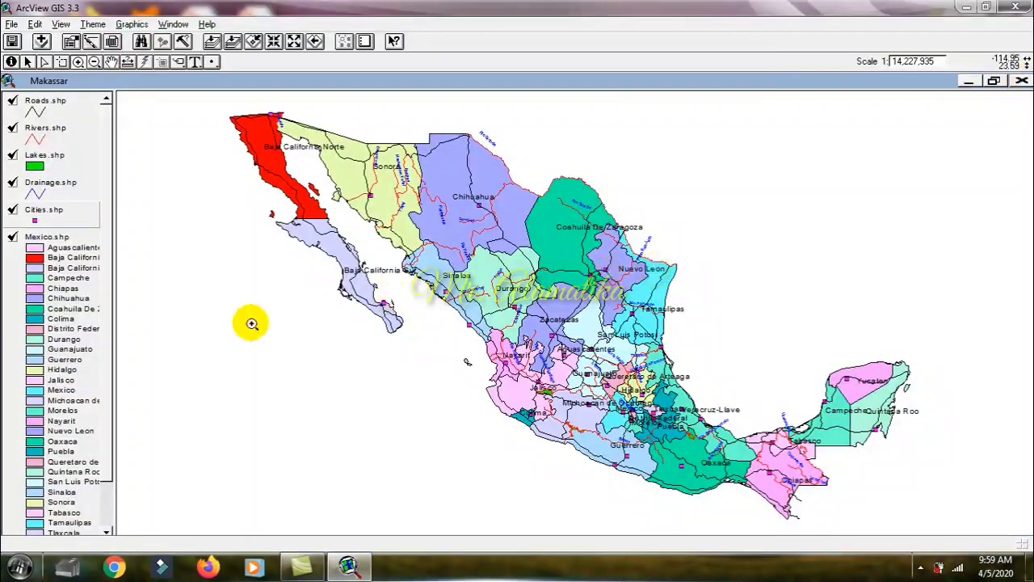
left_click(203, 367)
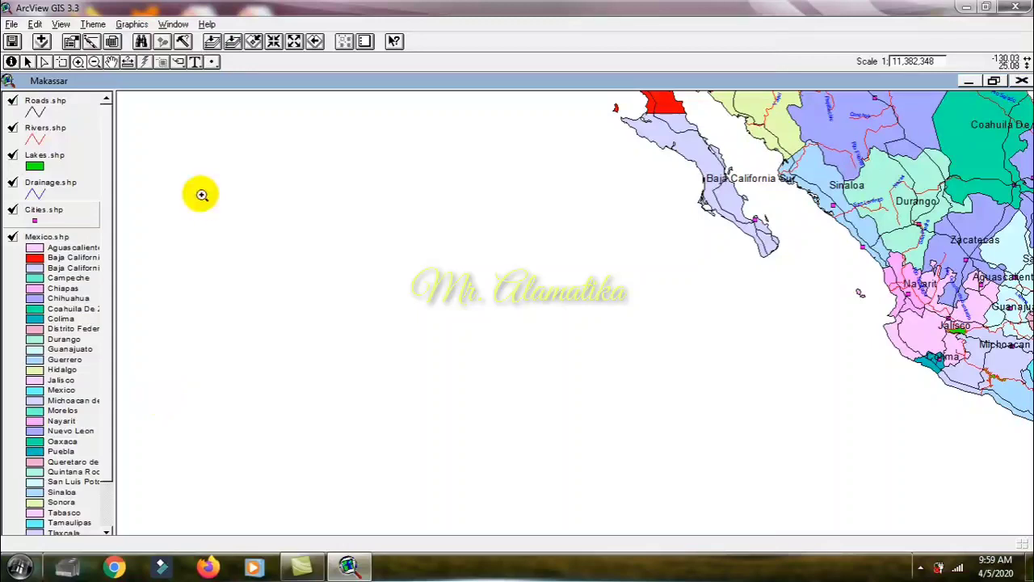
left_click(212, 41)
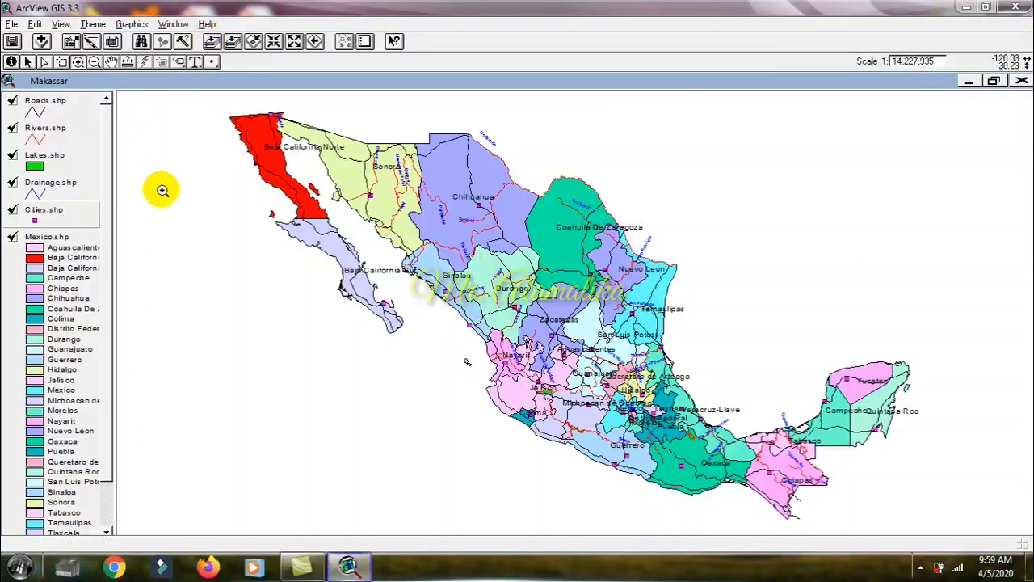